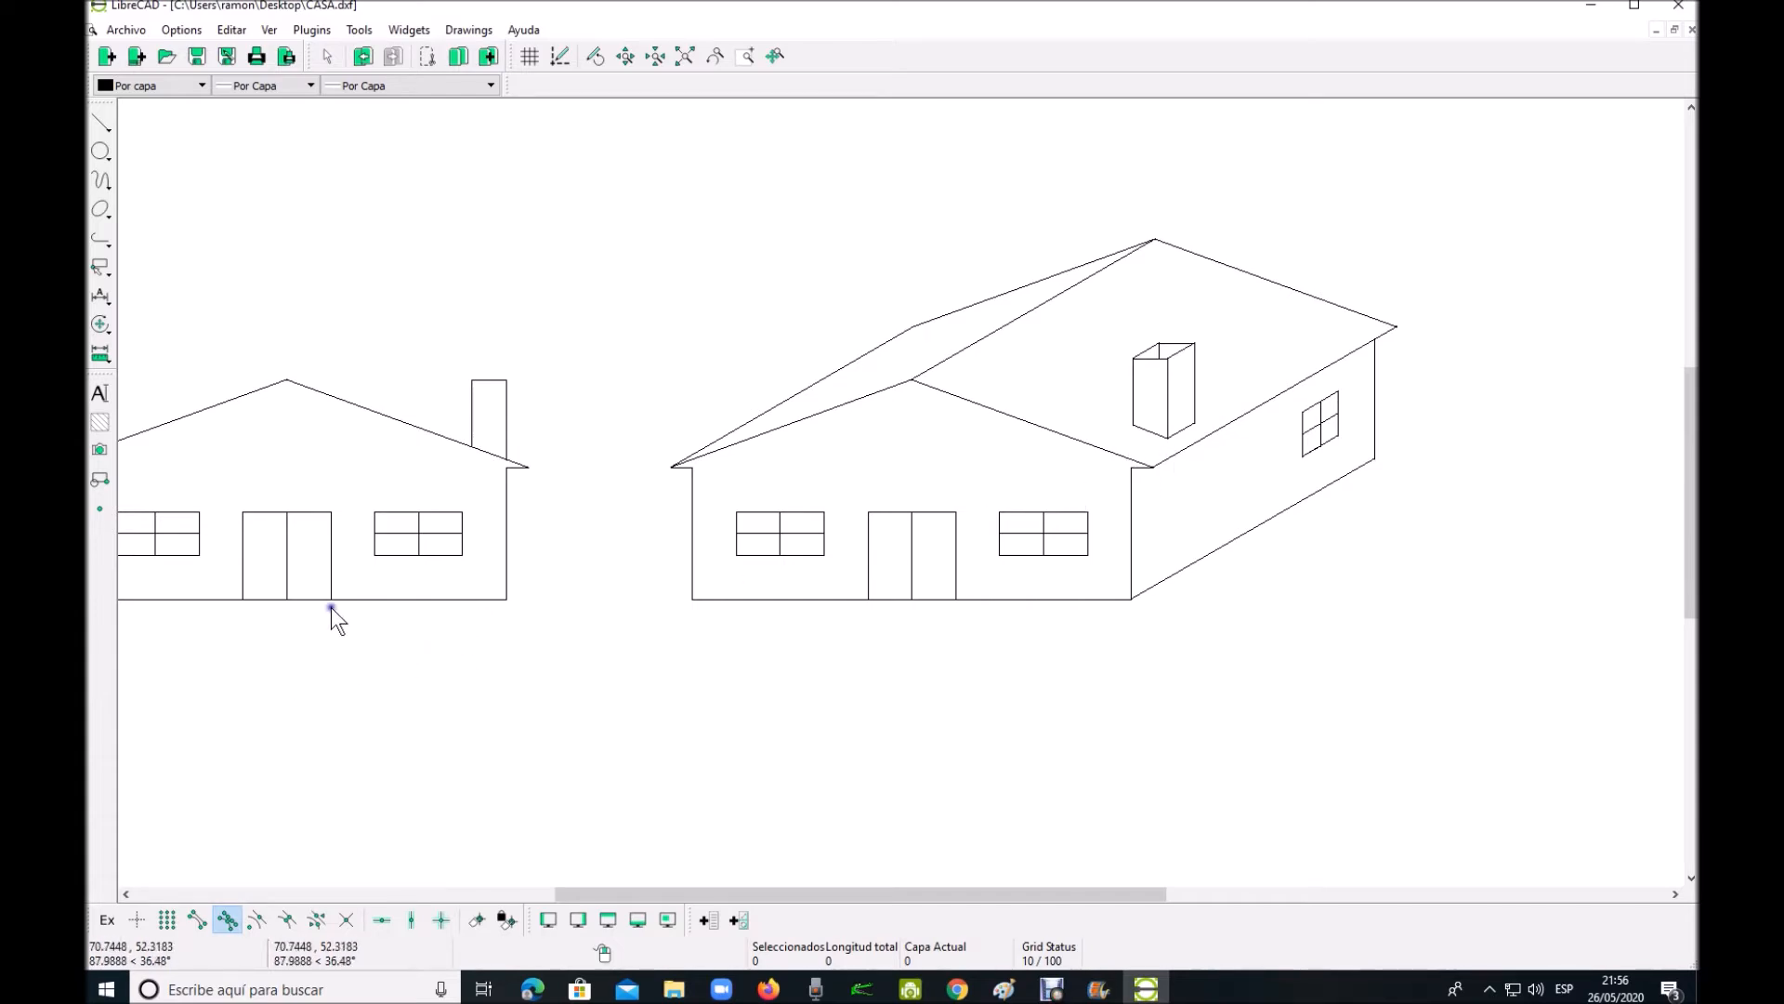
Examine the chimney and roof in the front elevation and compare them with the perspective view of the house
scroll(288, 642, "up", 1)
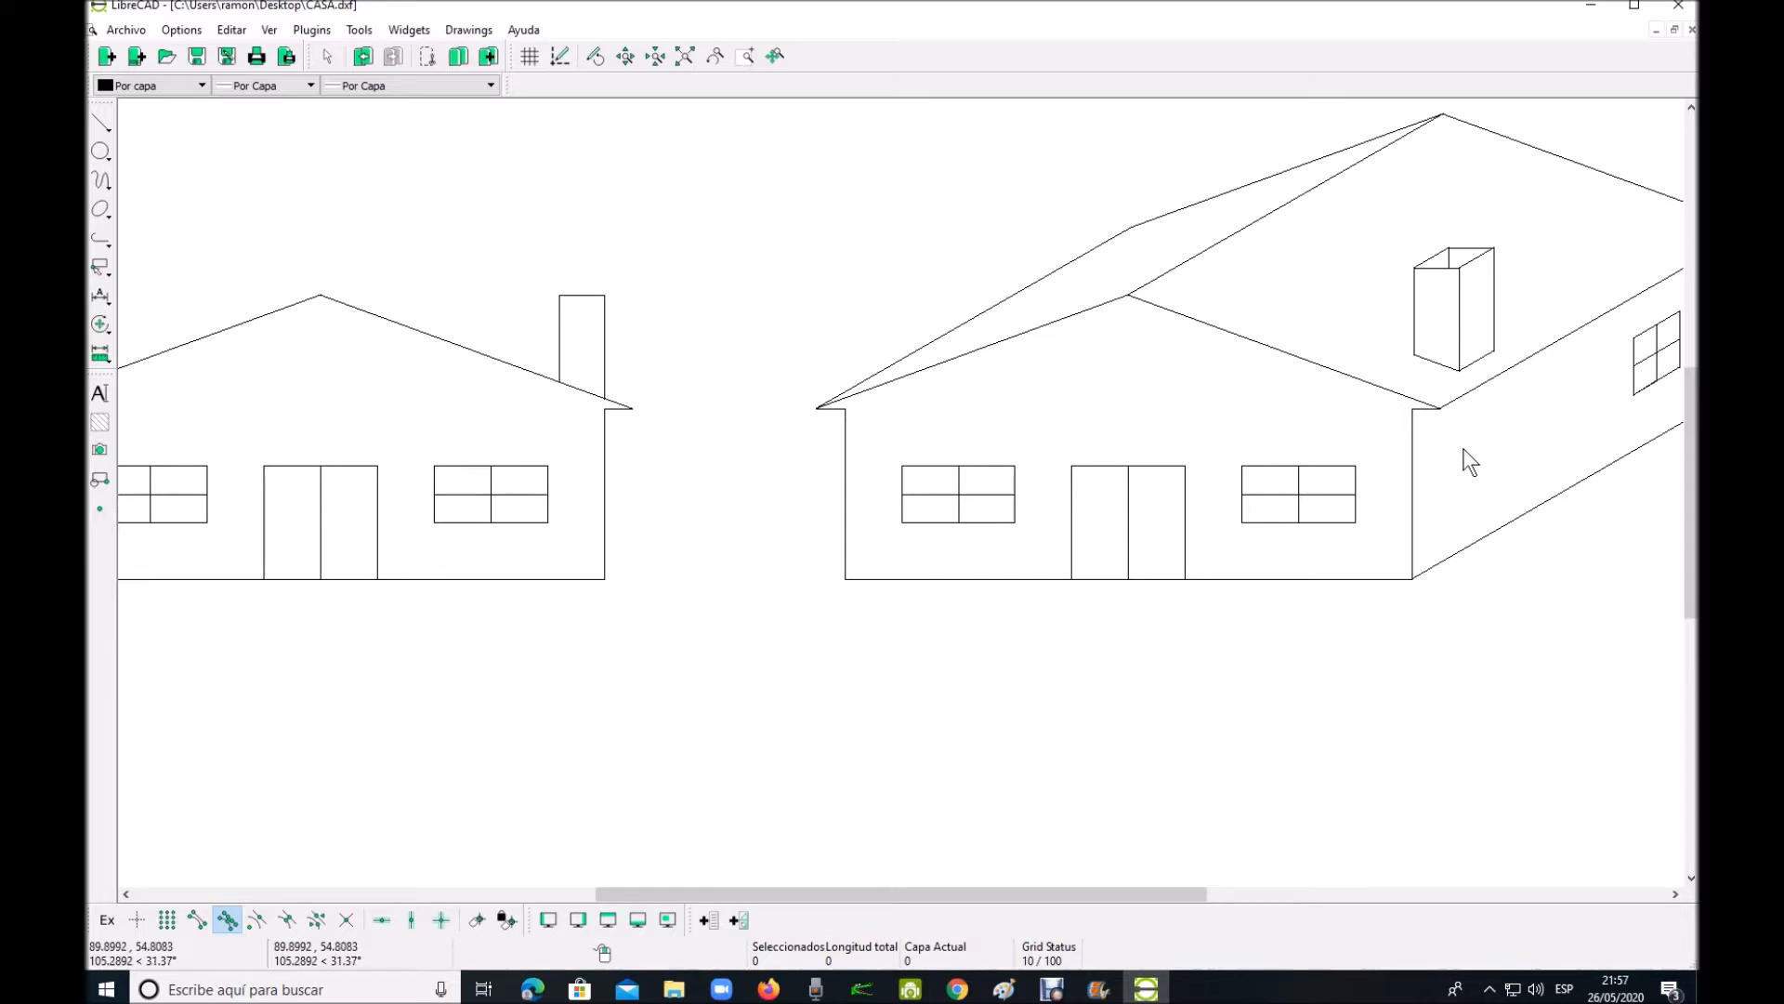
scroll(522, 422, "up", 3)
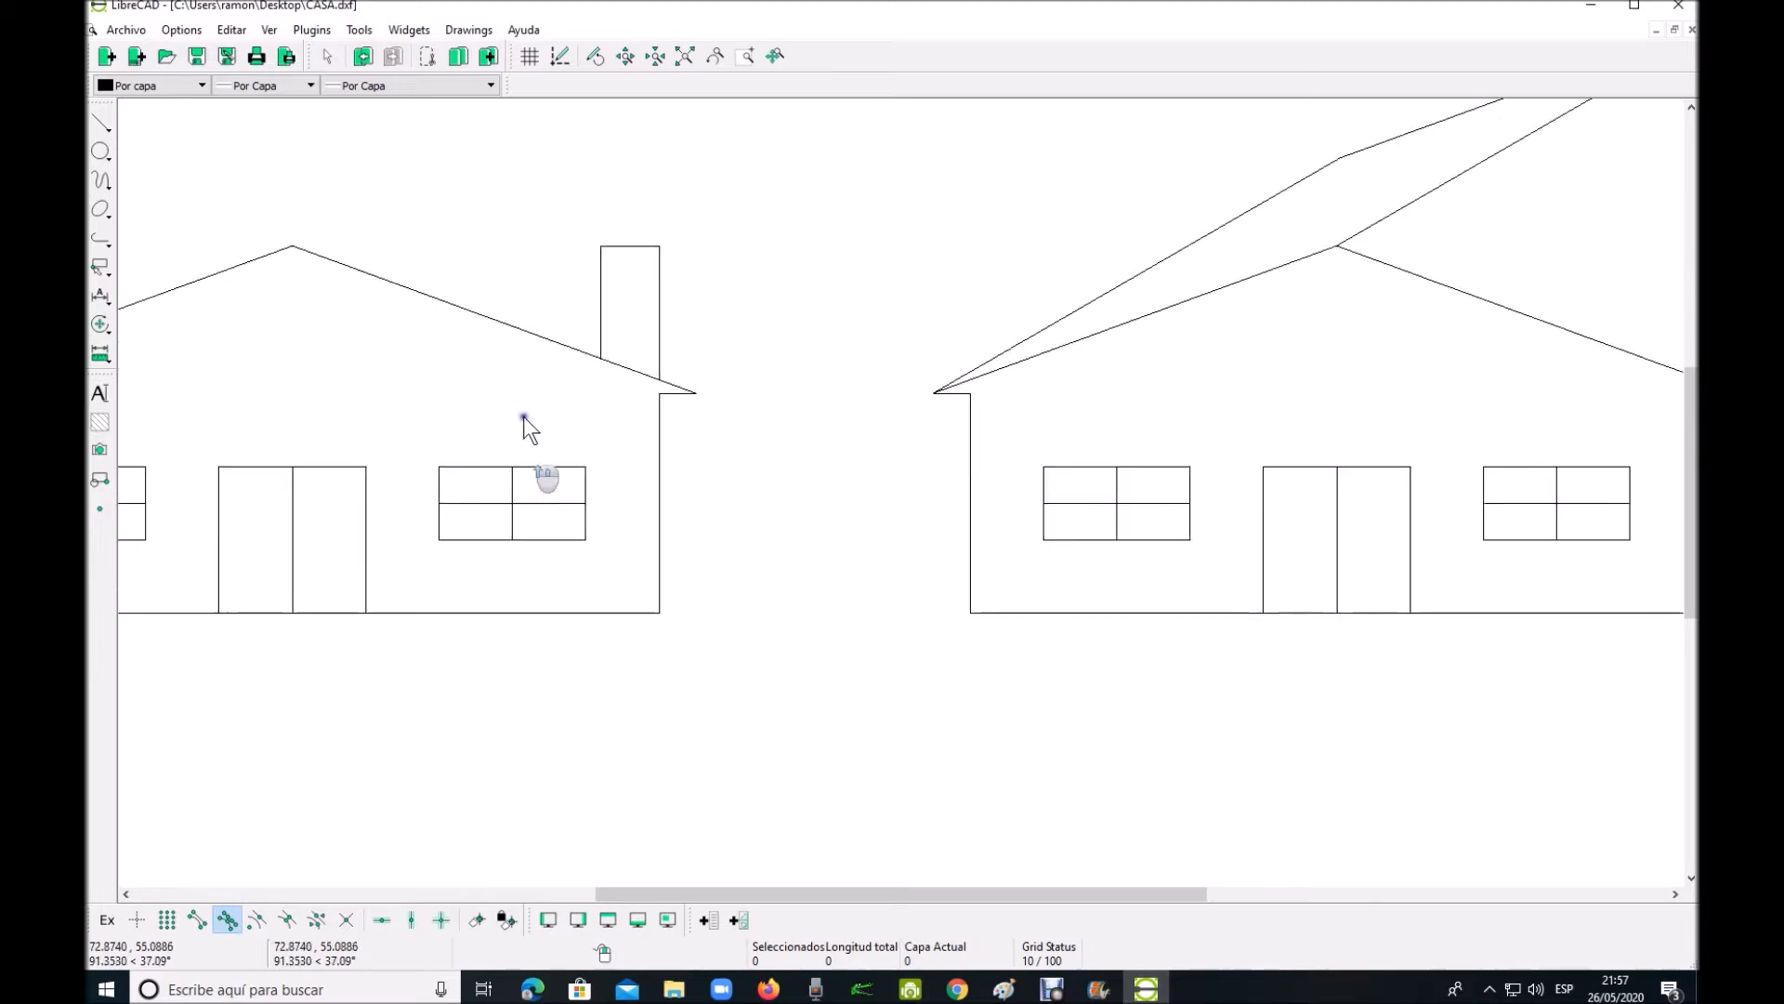
scroll(578, 325, "up", 1)
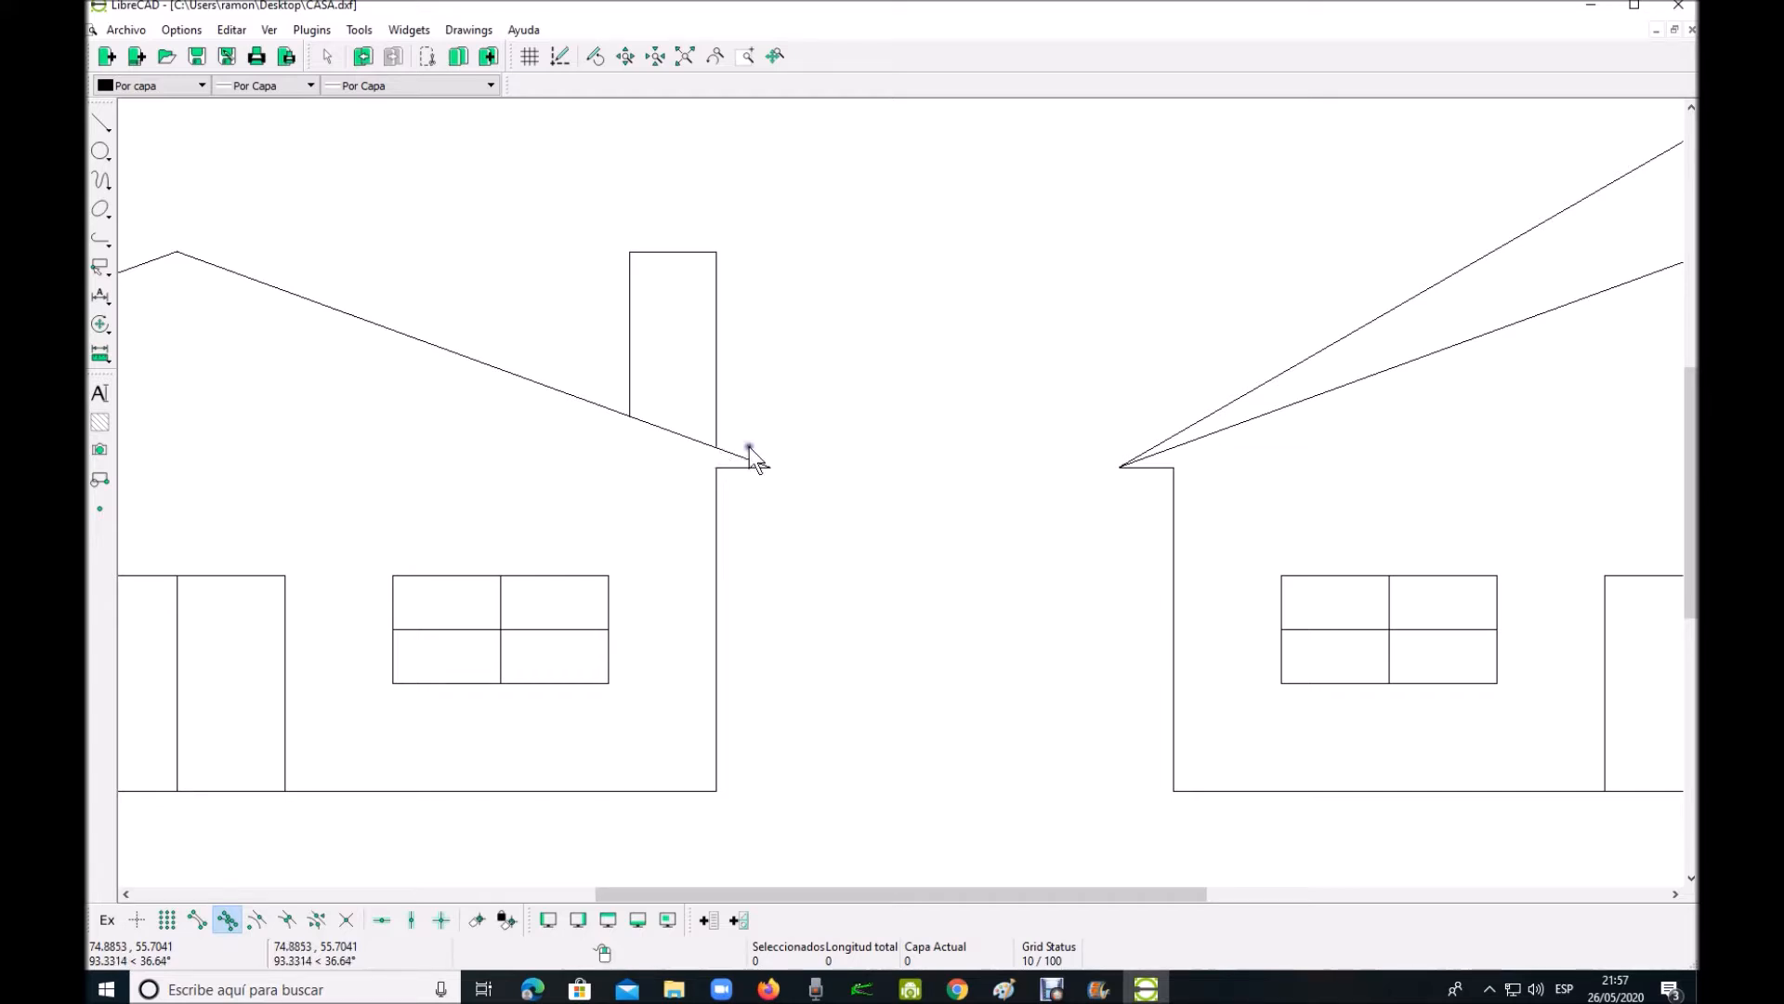
scroll(817, 558, "down", 3)
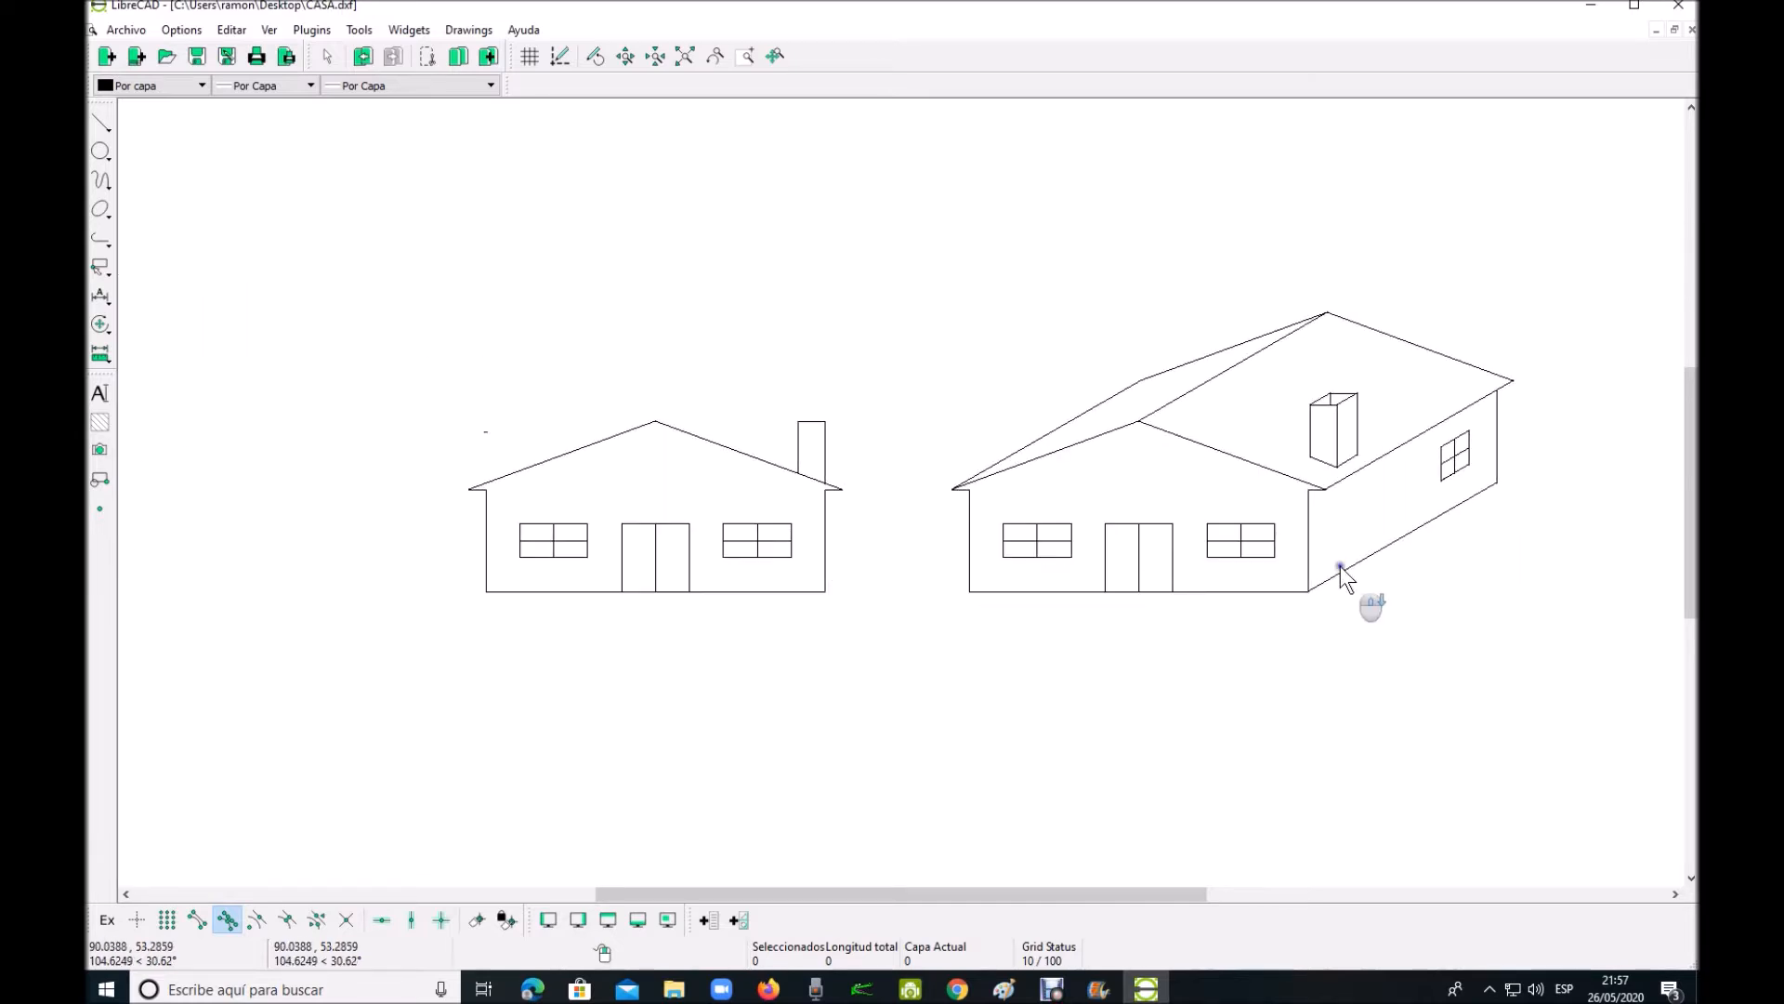
scroll(1366, 567, "up", 2)
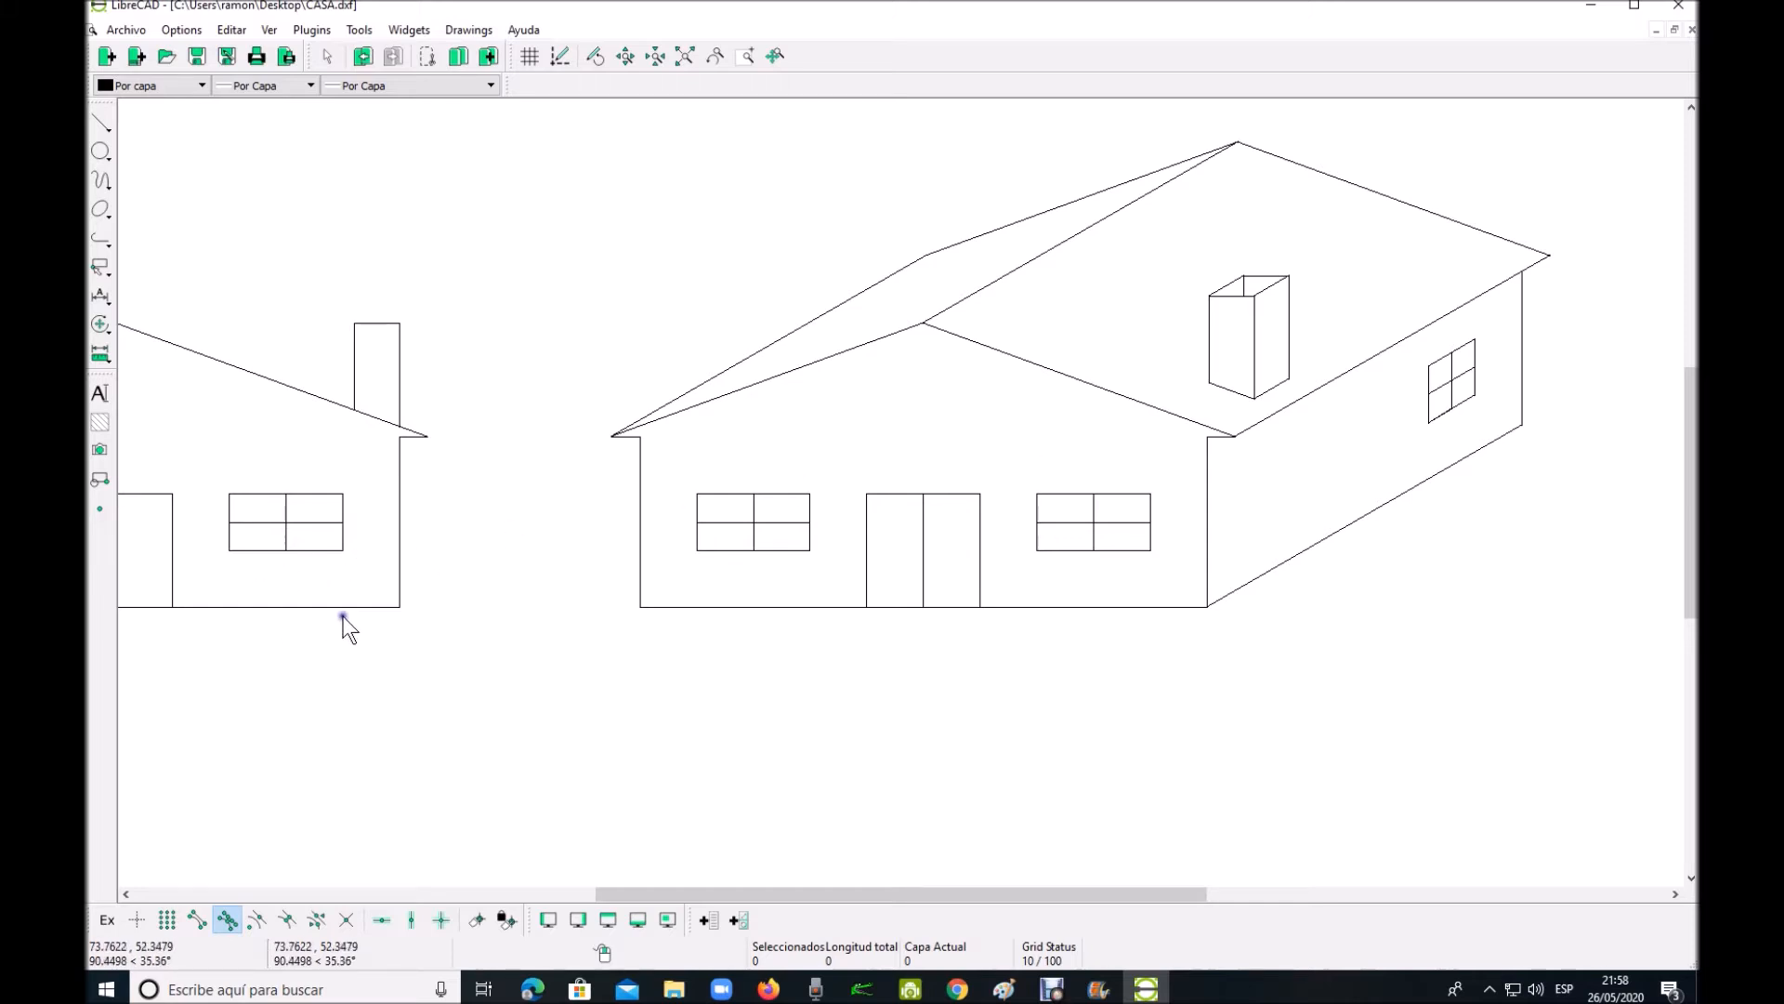
scroll(381, 571, "up", 3)
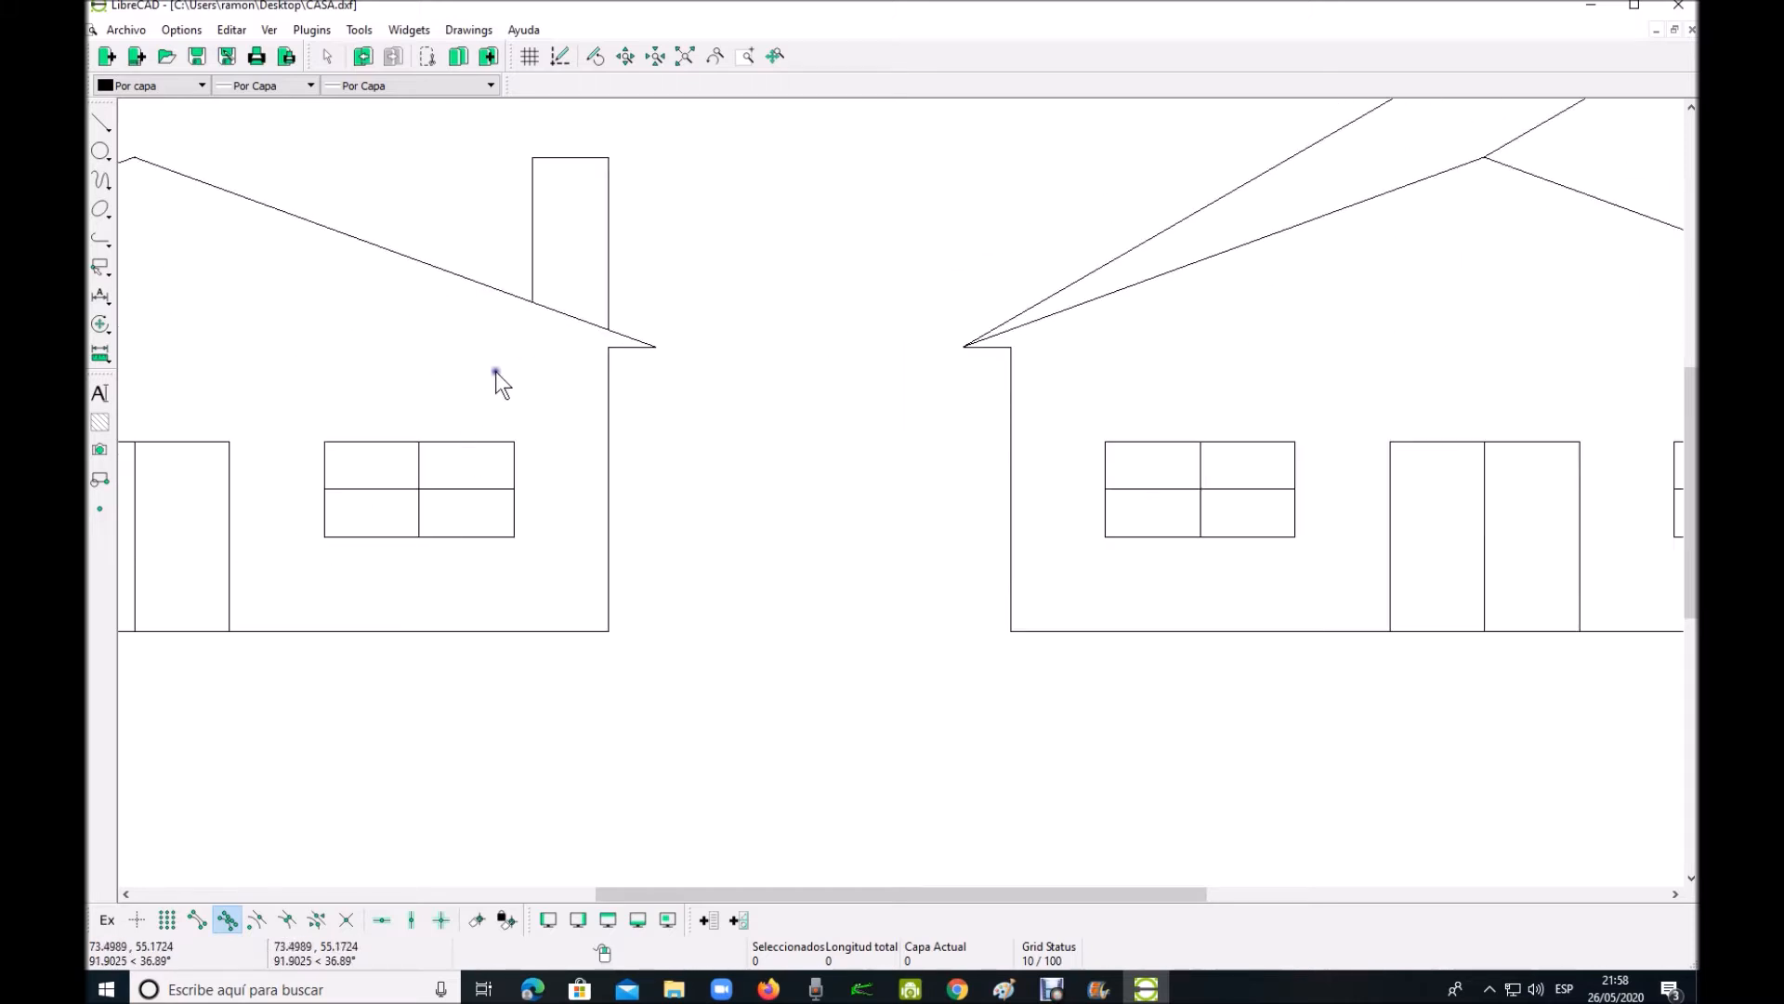
scroll(516, 185, "up", 2)
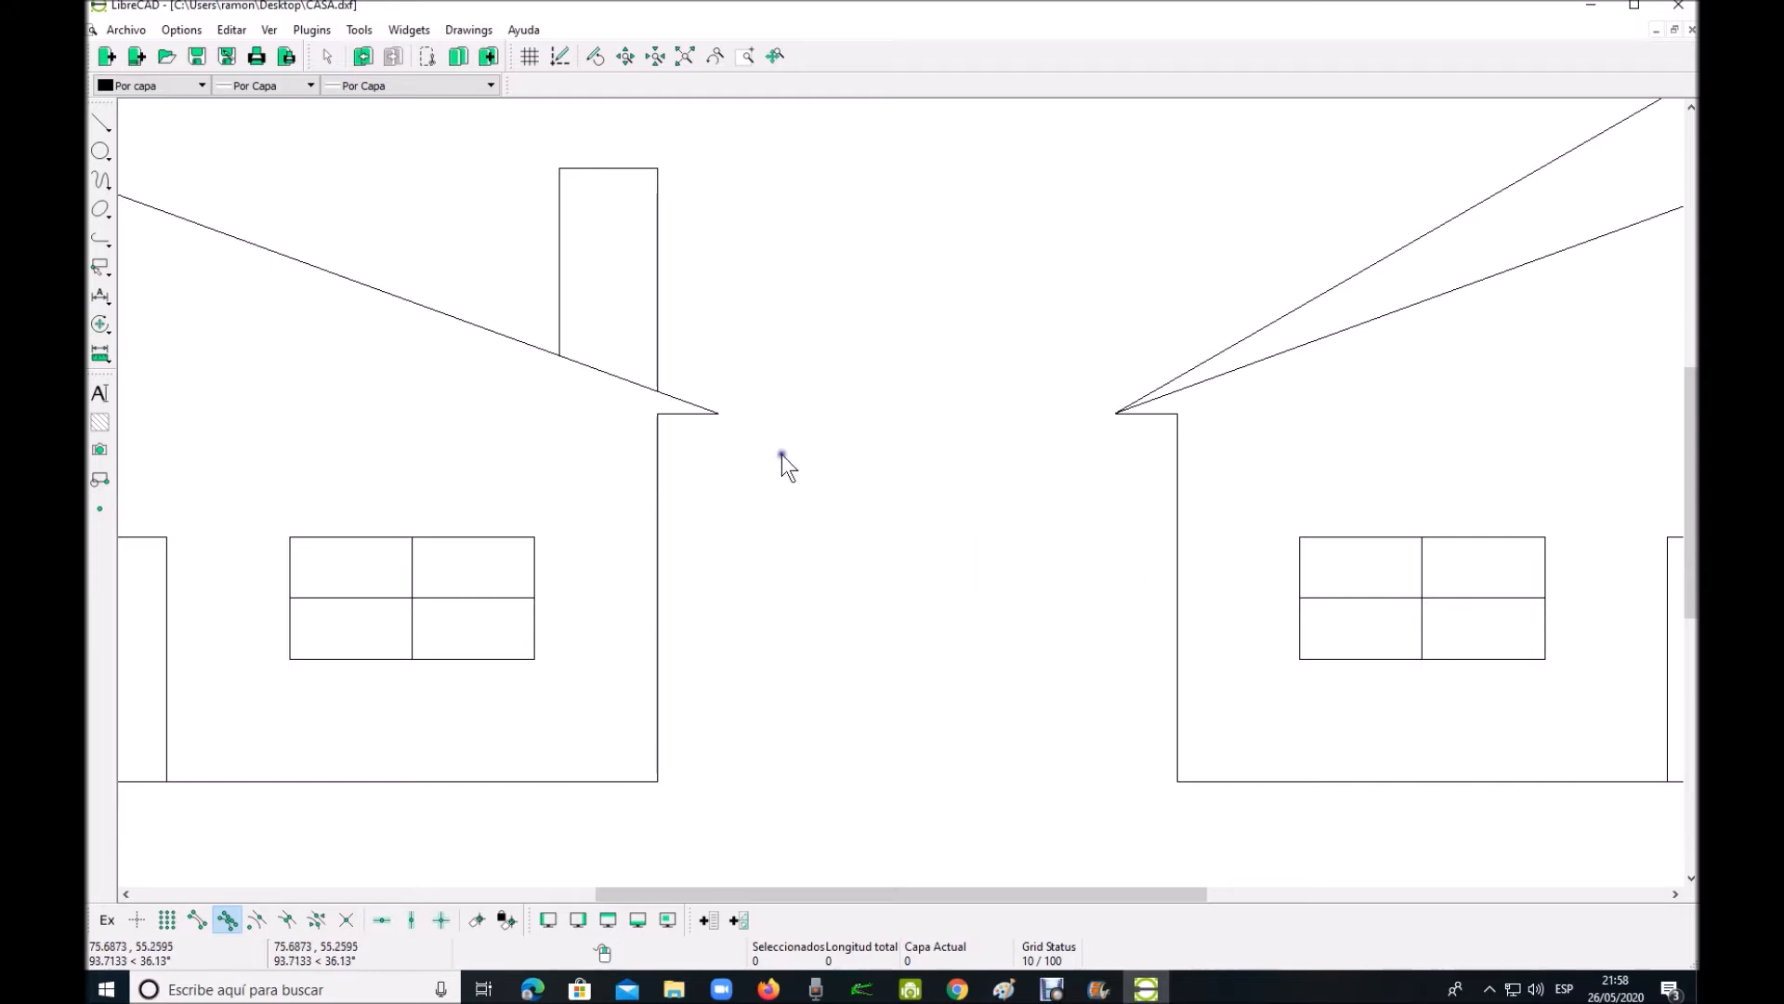
scroll(1163, 543, "down", 8)
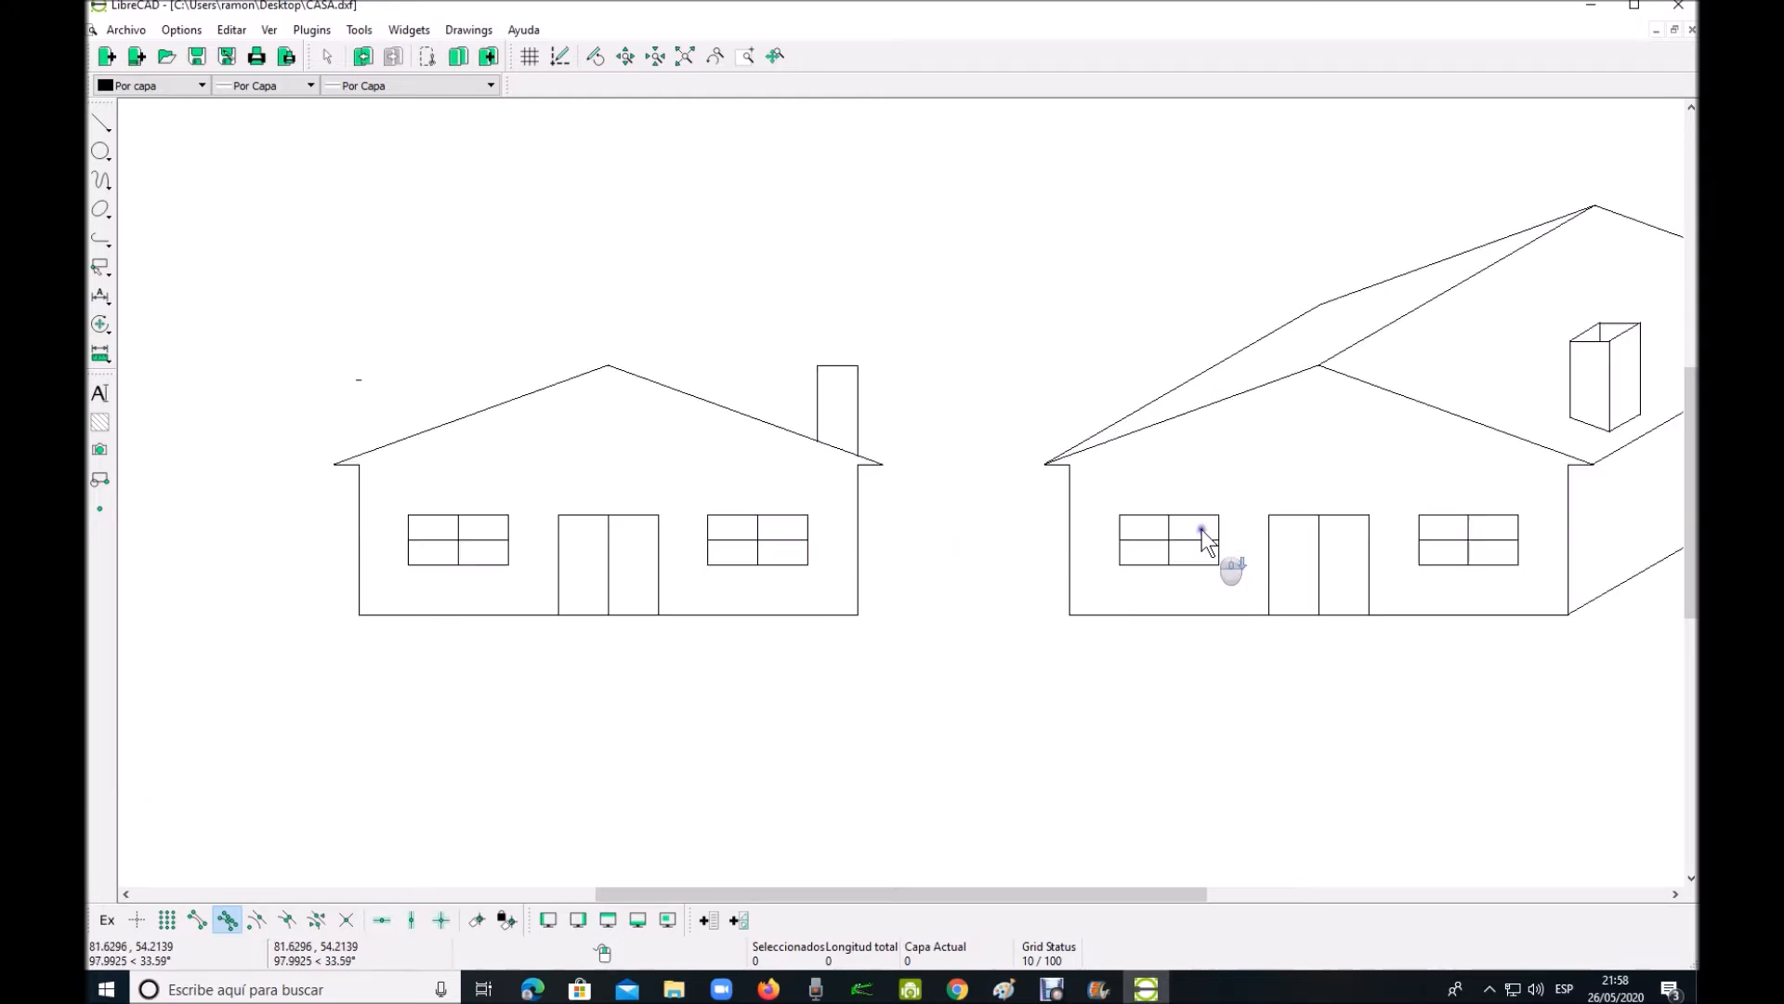
Delete the whole chimney from the roof of the perspective house
left_click_drag(1023, 899, 1182, 868)
scroll(784, 627, "up", 2)
scroll(784, 626, "up", 1)
scroll(883, 259, "up", 2)
left_click_drag(1008, 232, 1212, 438)
key("Delete")
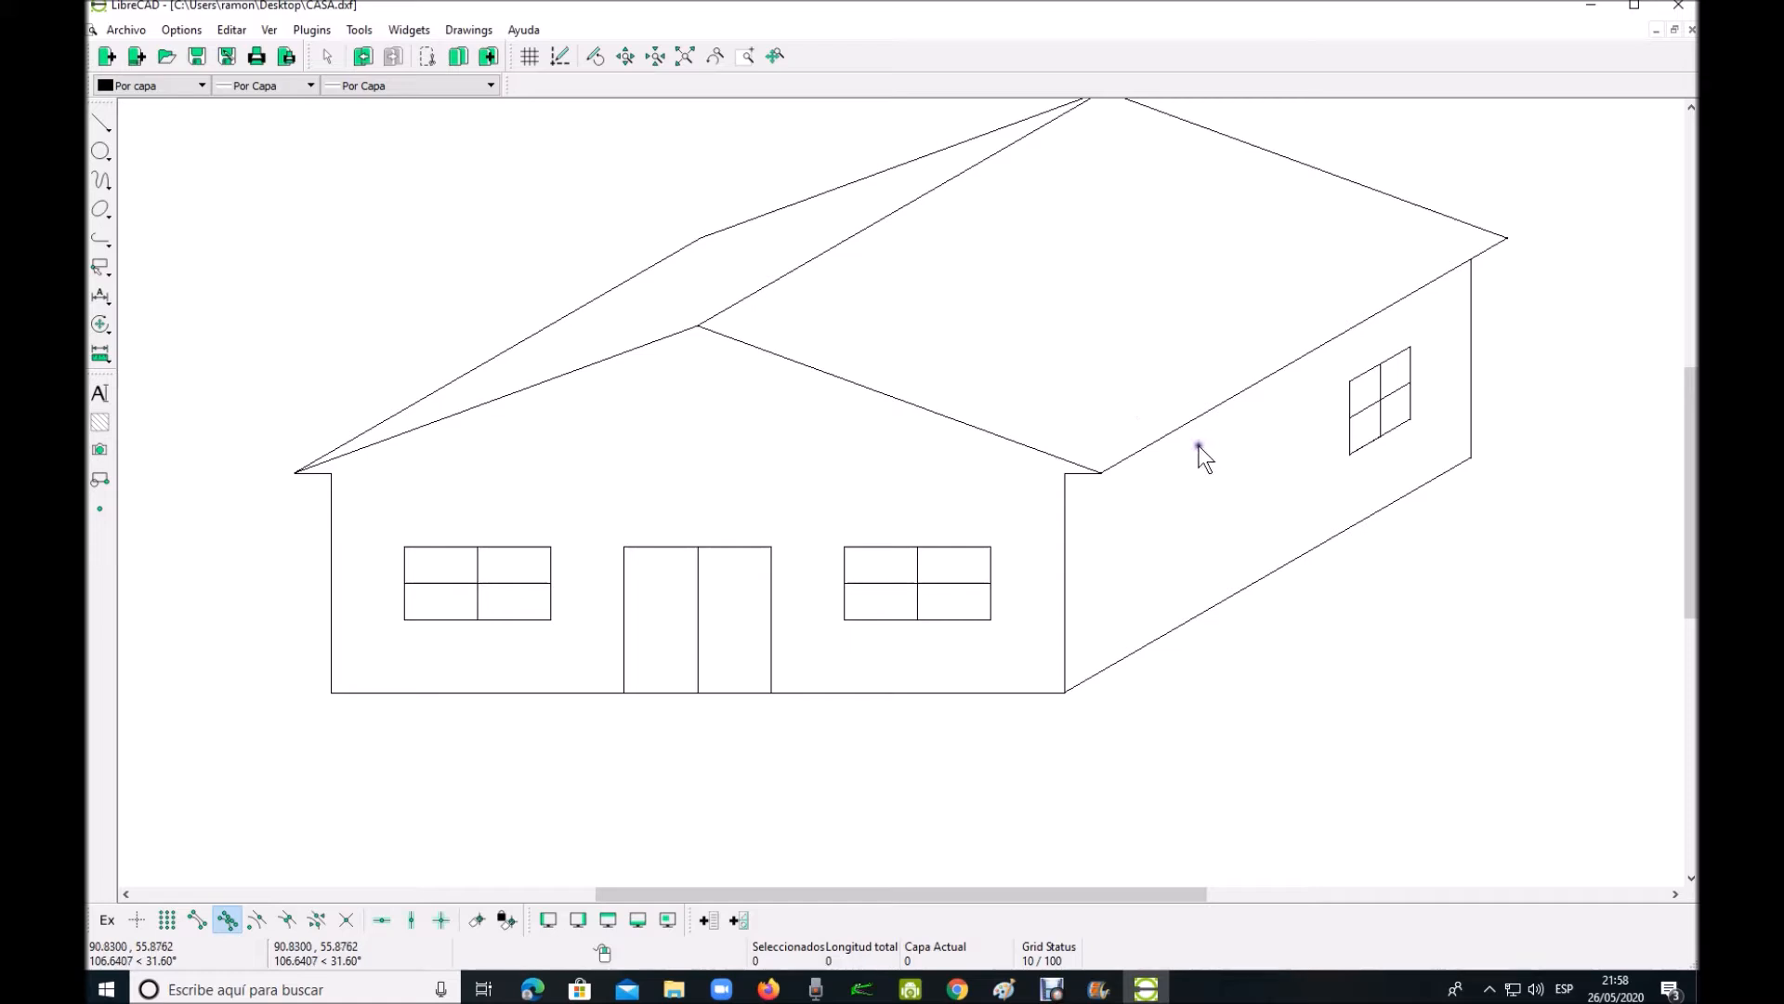
Draw a vertical line about 4.7 units long from the perspective house's lower front-right wall corner up past the sloping roof edge
left_click(359, 30)
mouse_move(385, 65)
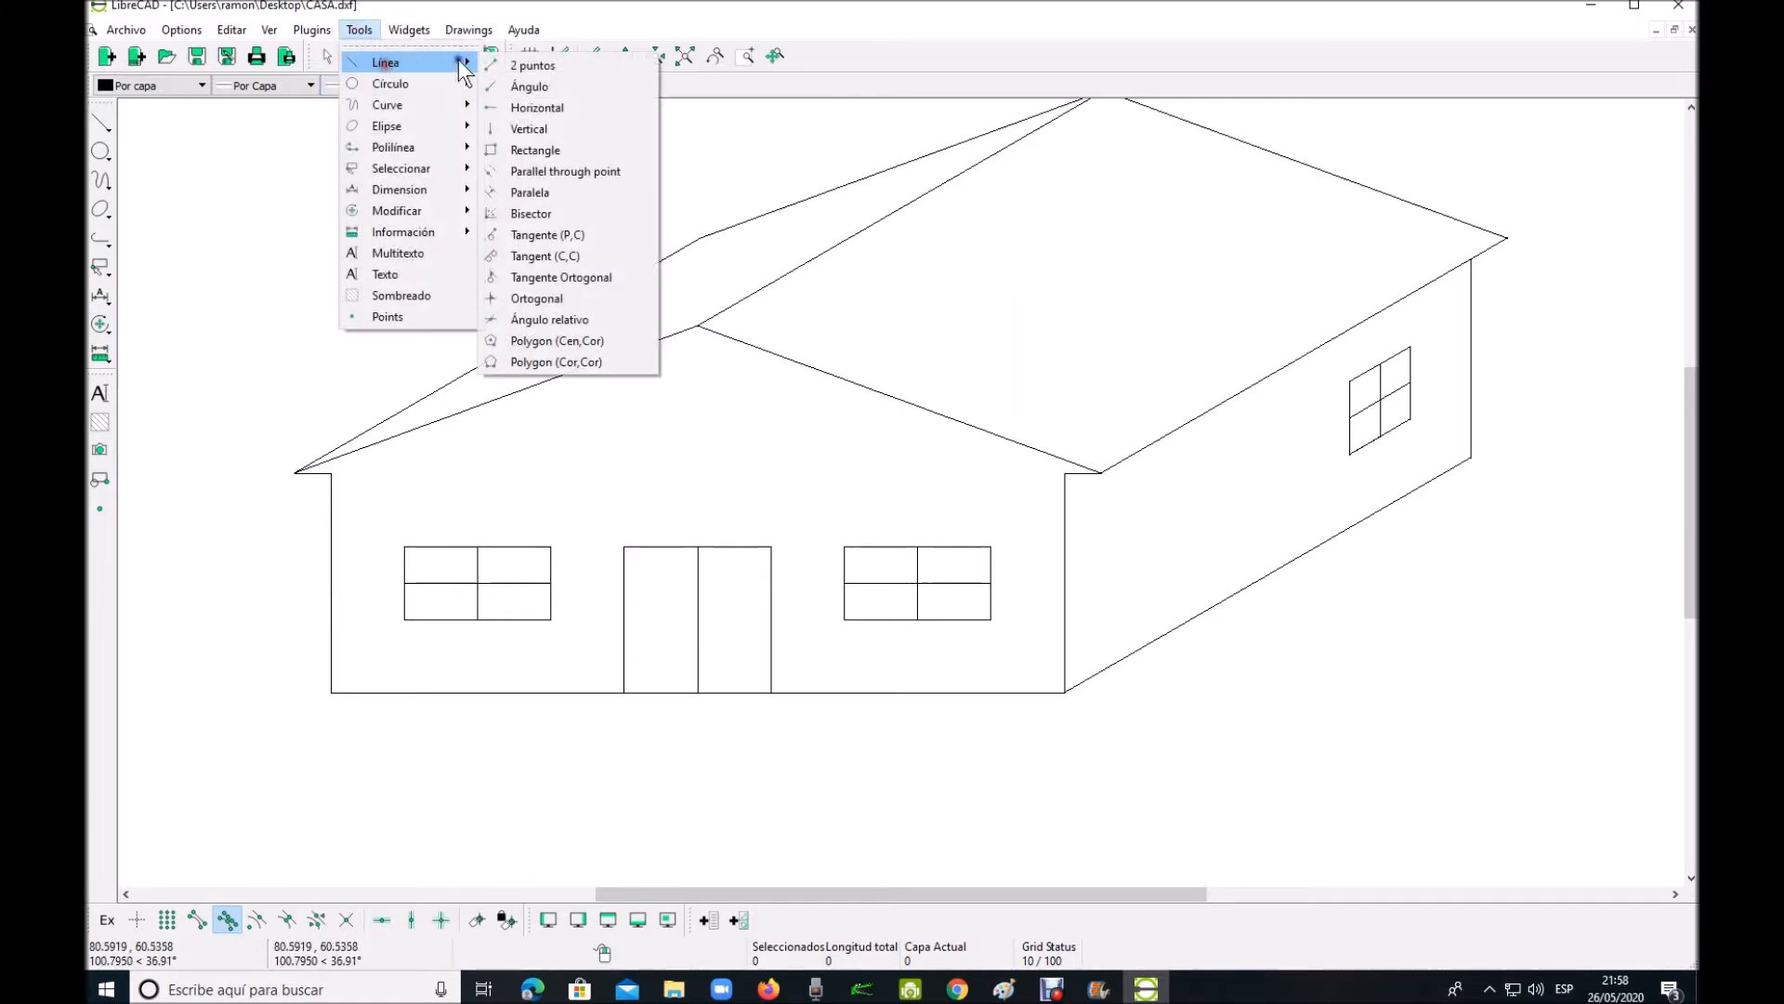
left_click(537, 62)
left_click(196, 919)
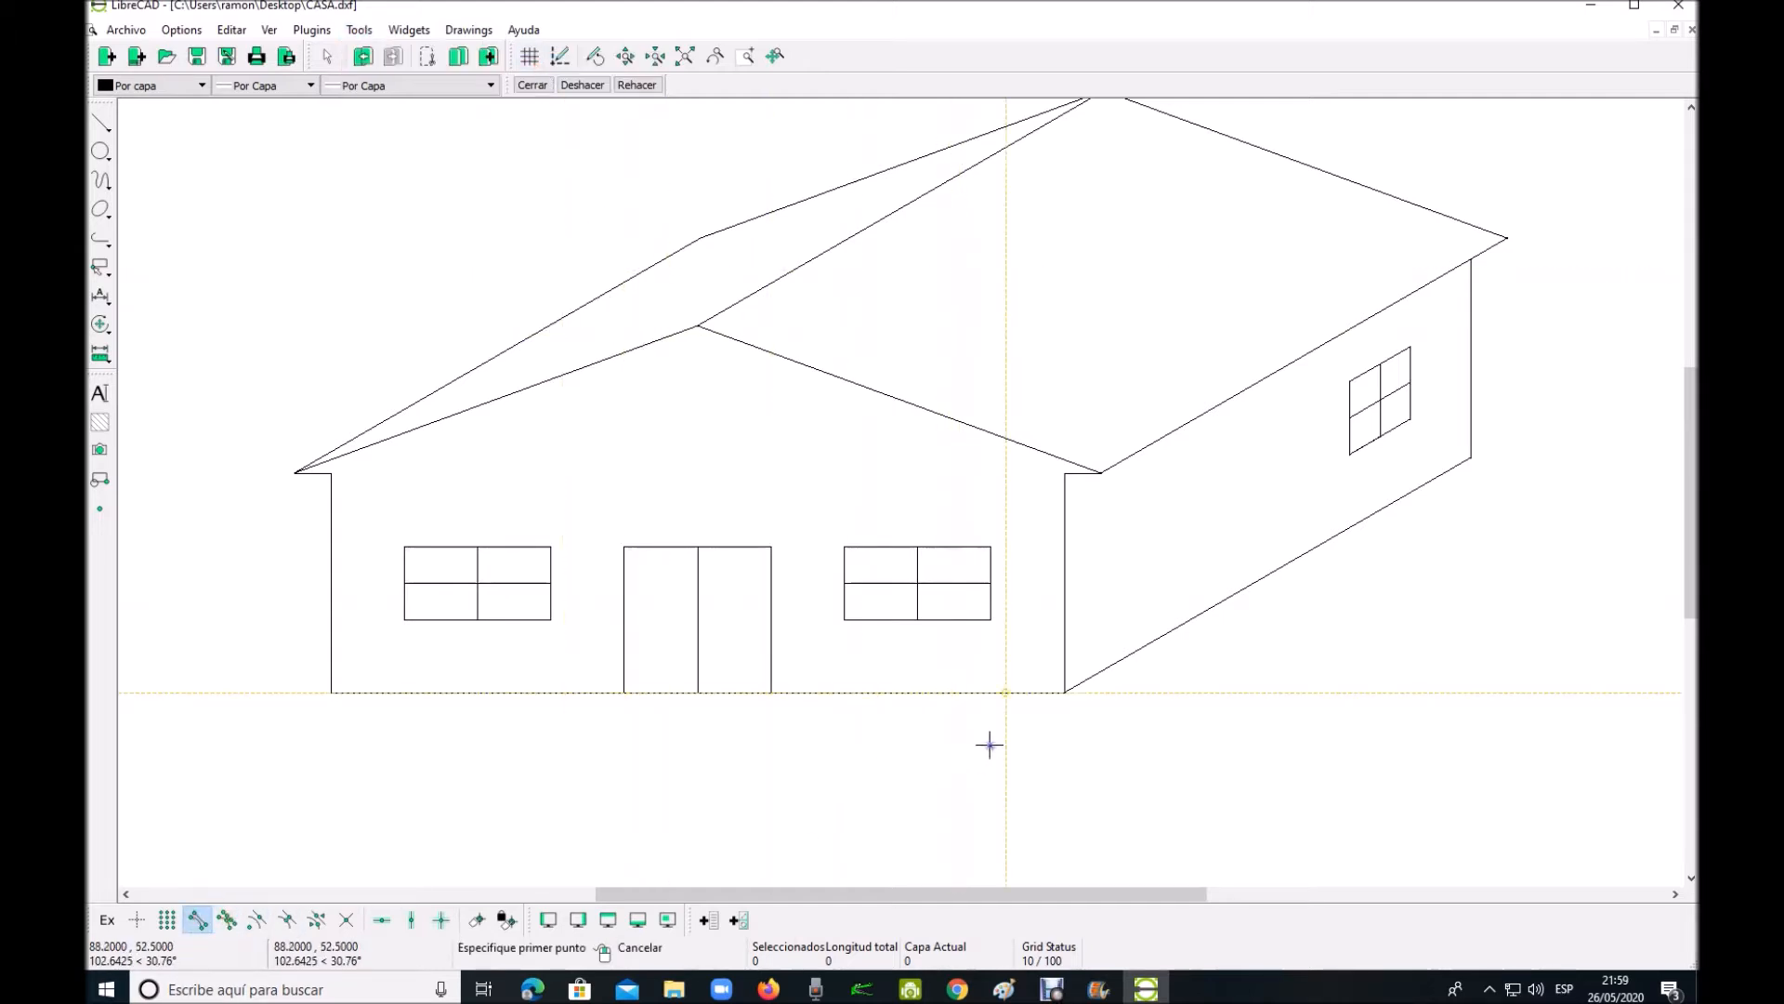
left_click(1075, 698)
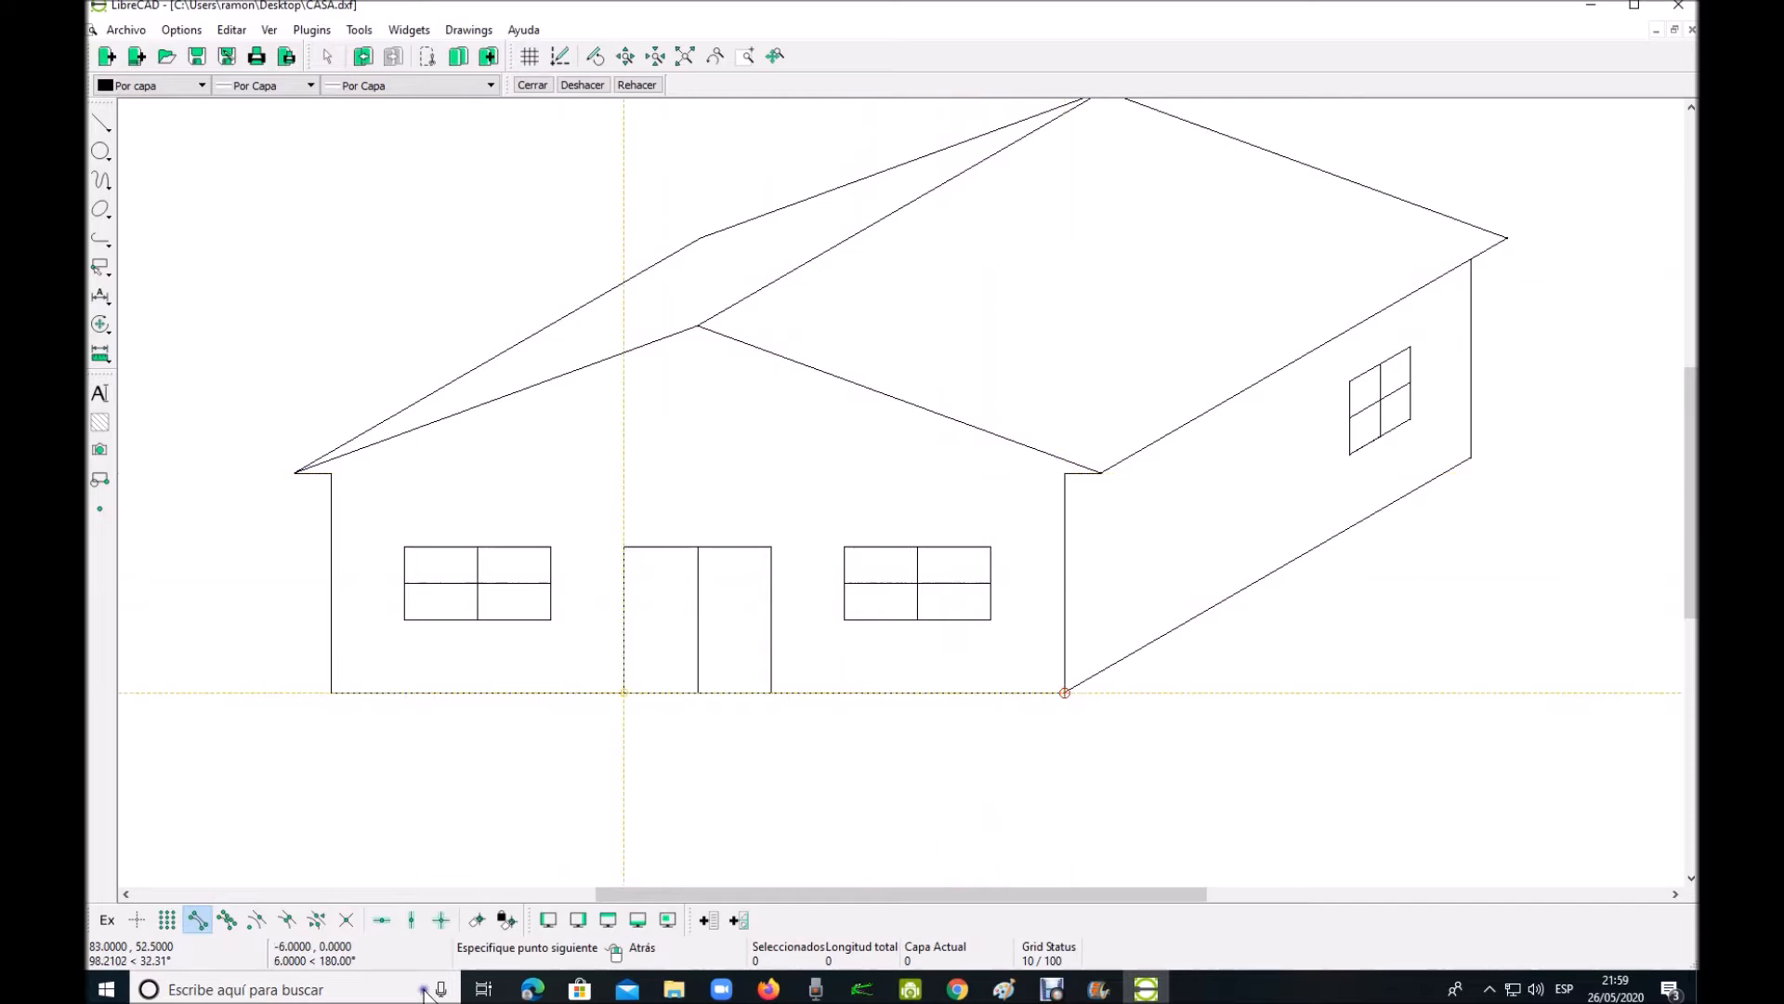
left_click(407, 927)
left_click(197, 919)
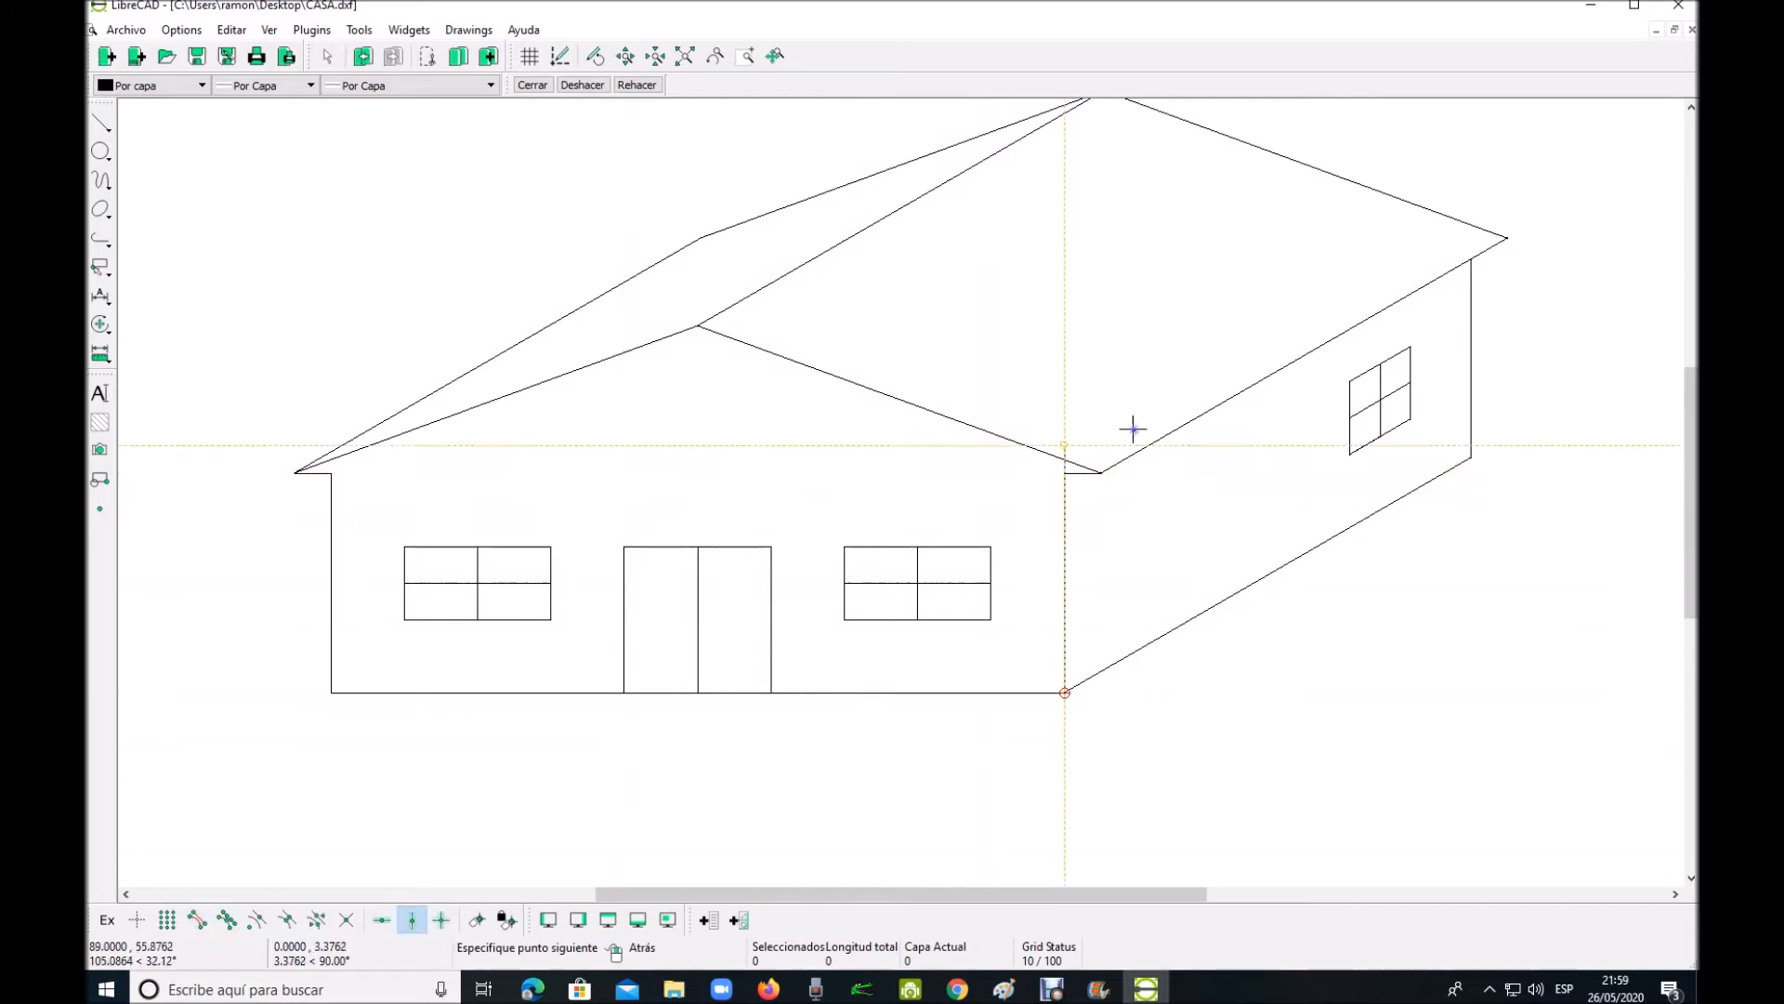
left_click(1066, 346)
right_click(1106, 359)
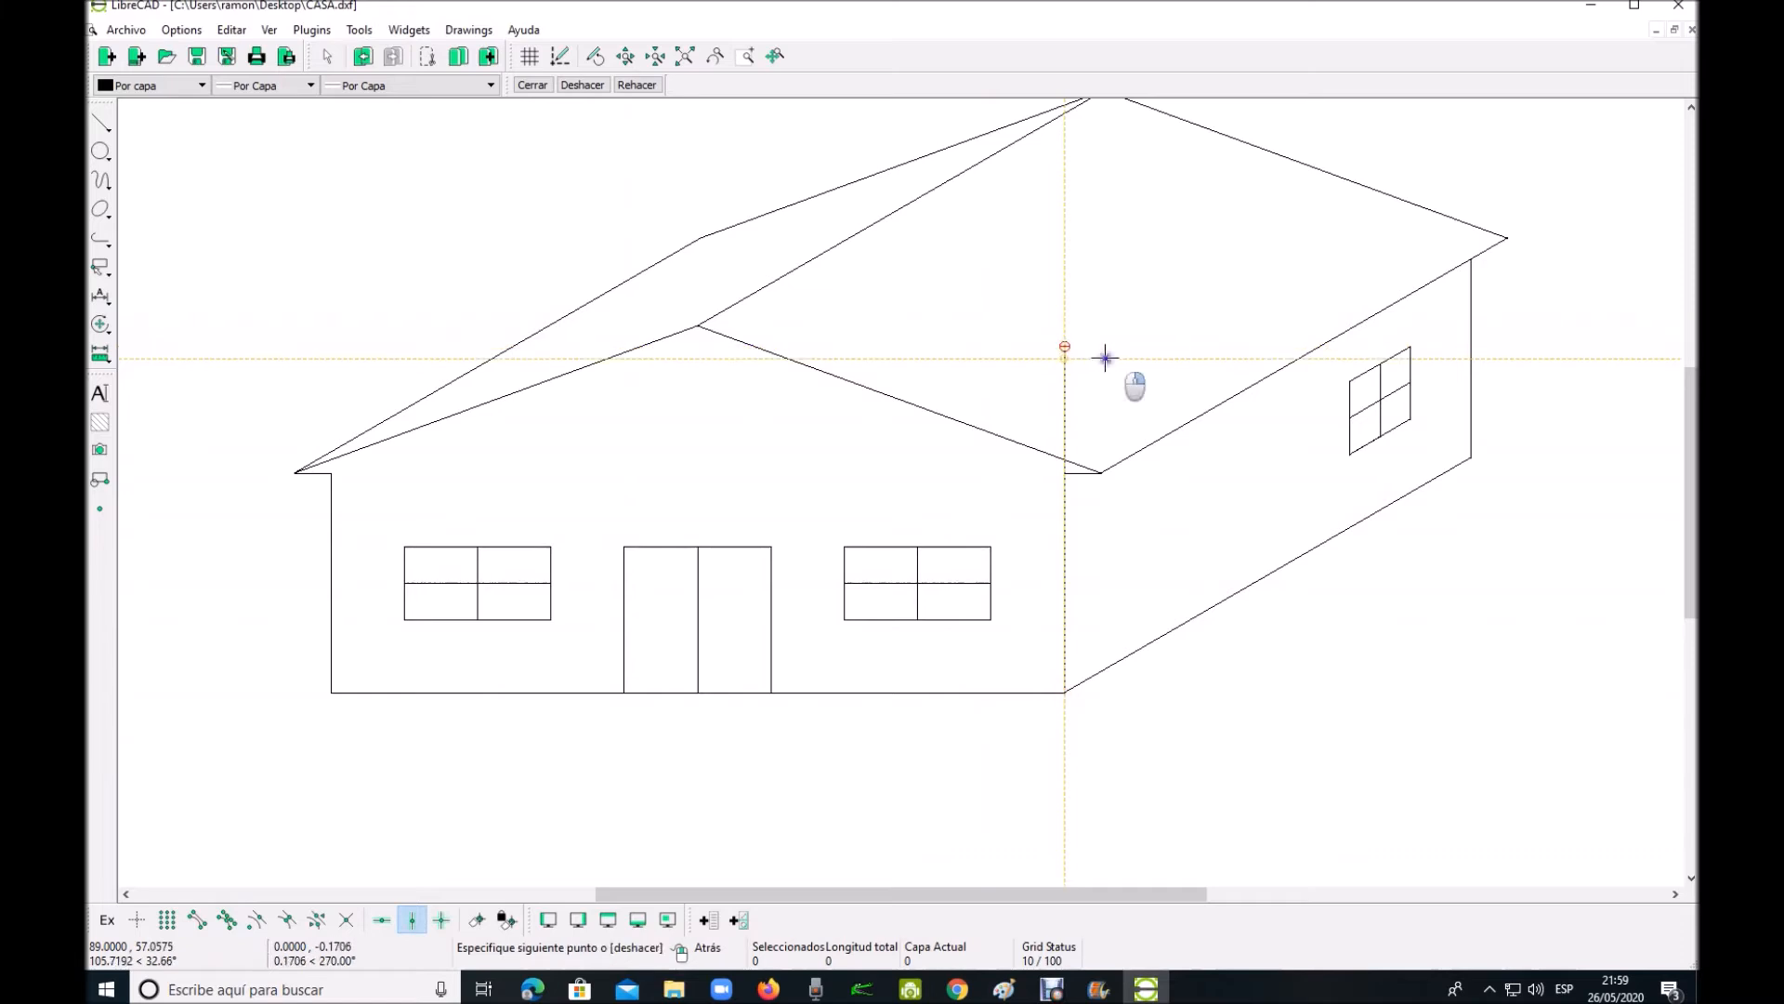
right_click(1158, 356)
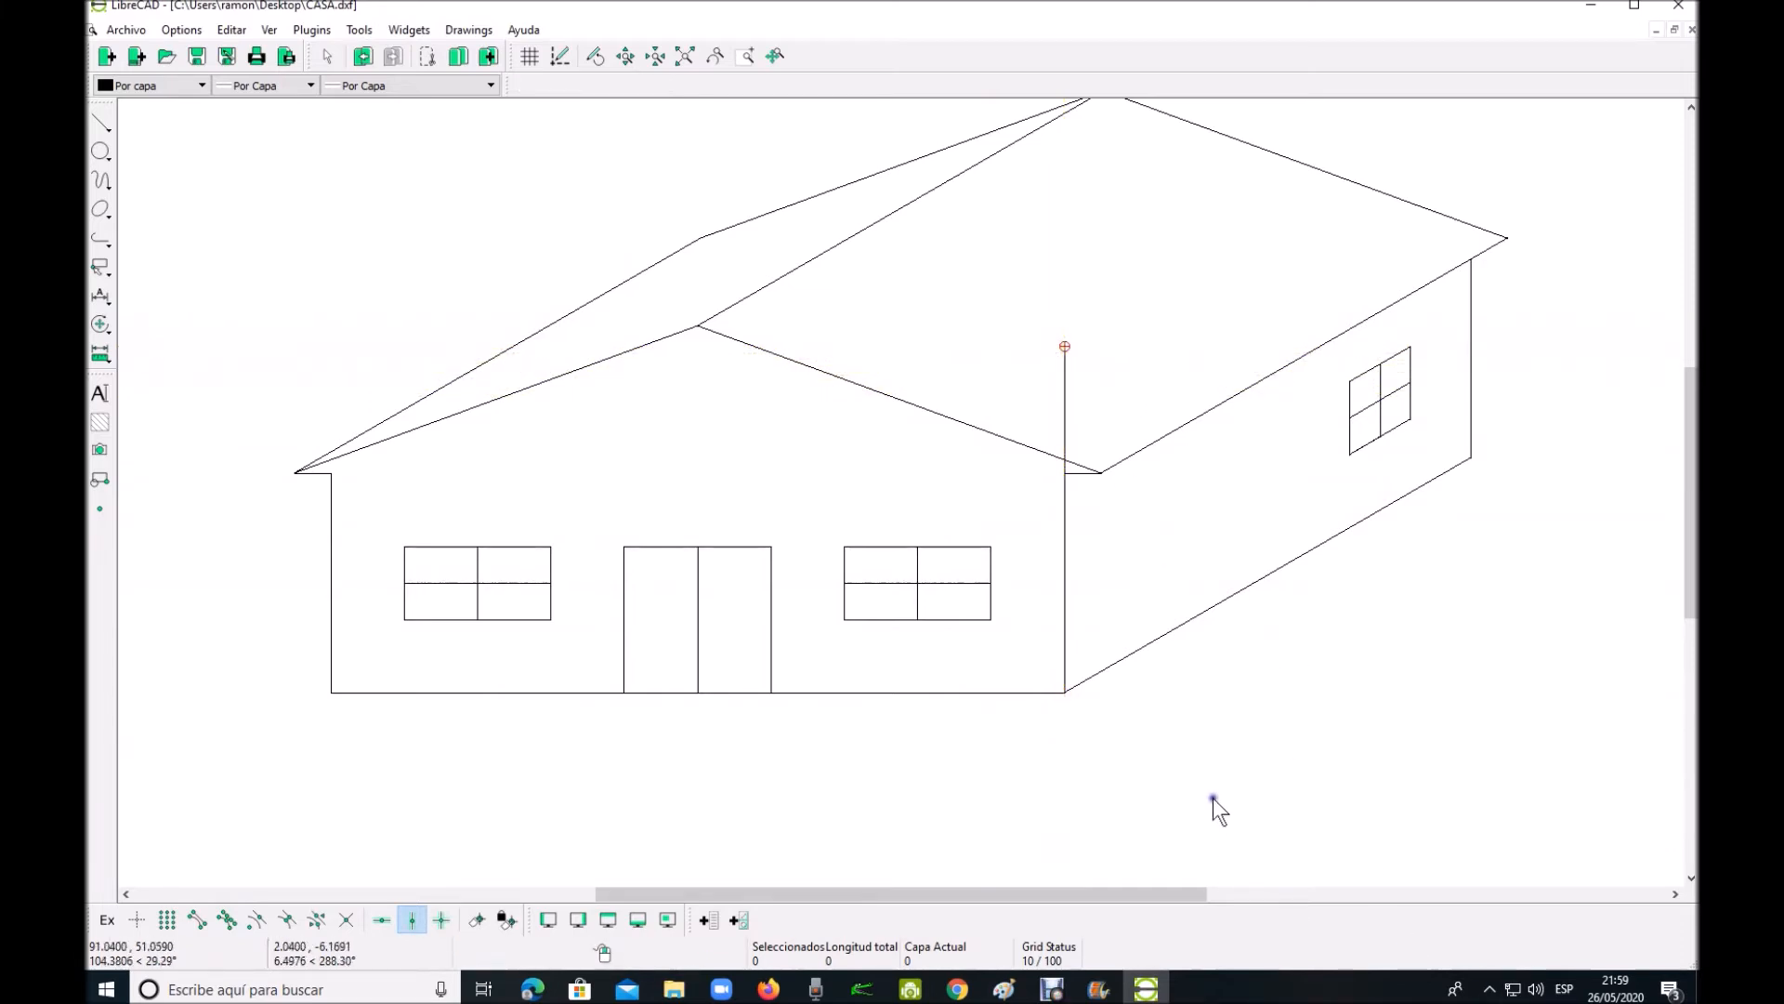
Copy the side eave line from its front endpoint to the intersection of the vertical line and the roof slope, keeping the original
left_click(1145, 448)
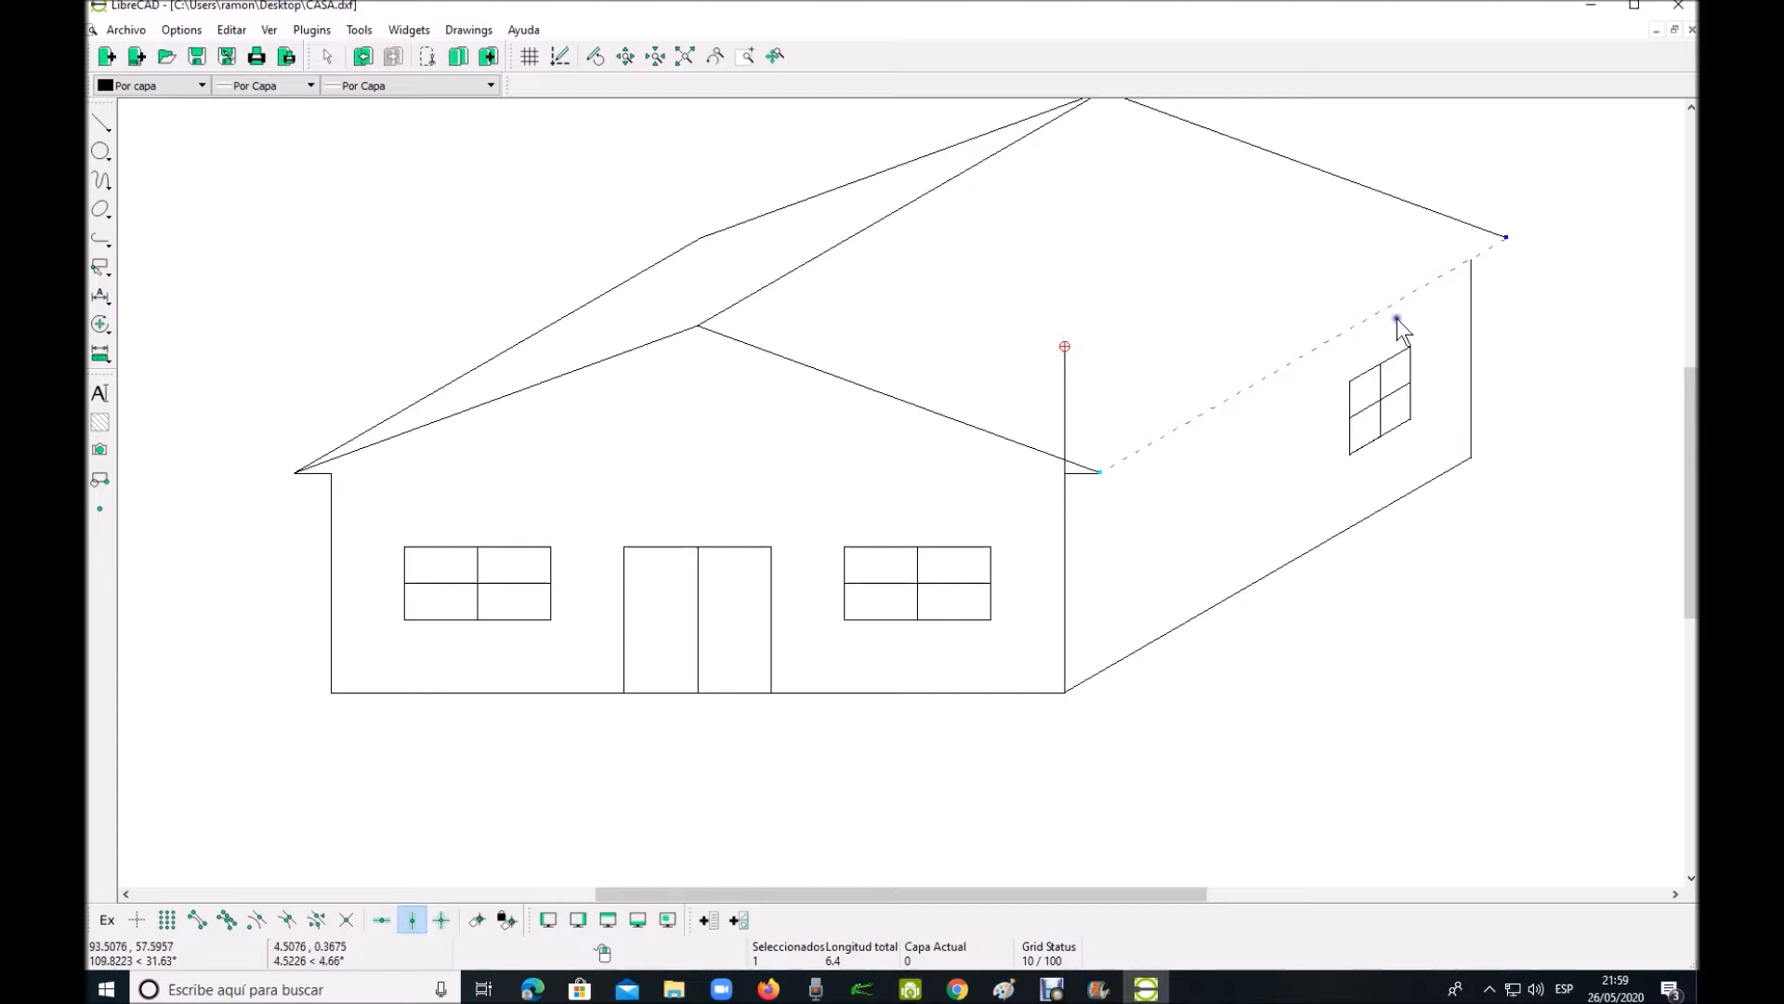
right_click(1146, 466)
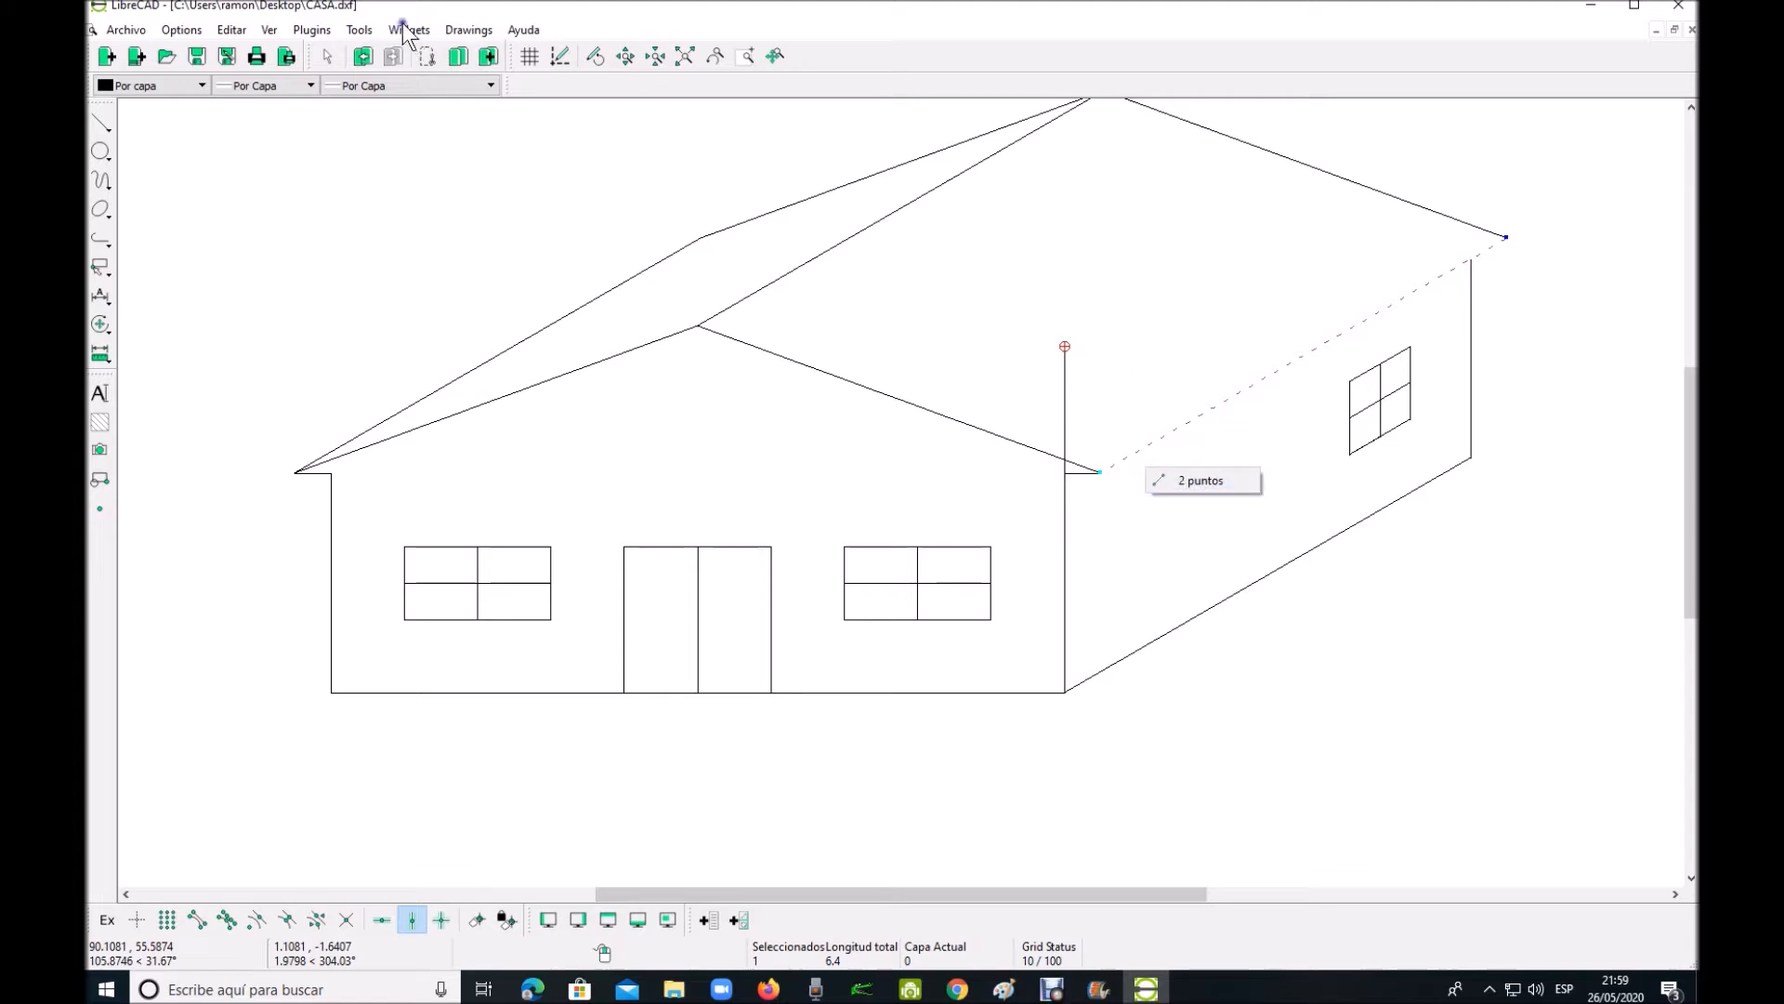
left_click(359, 30)
mouse_move(393, 147)
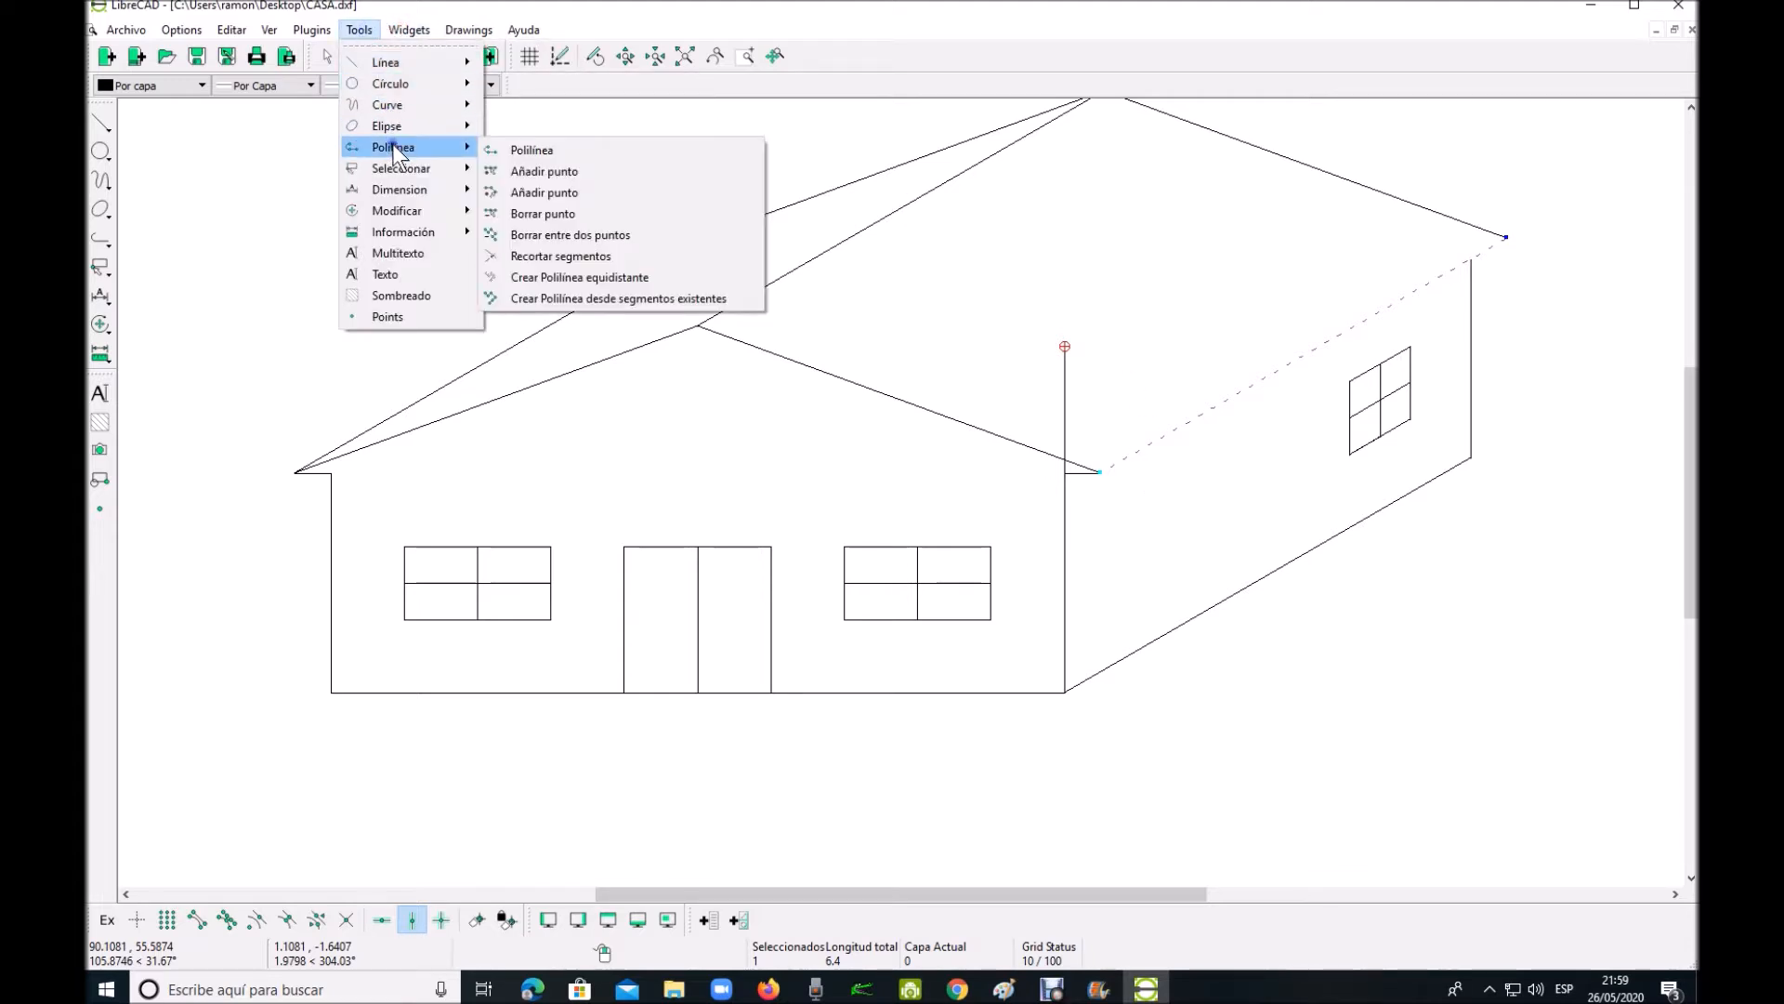
mouse_move(411, 210)
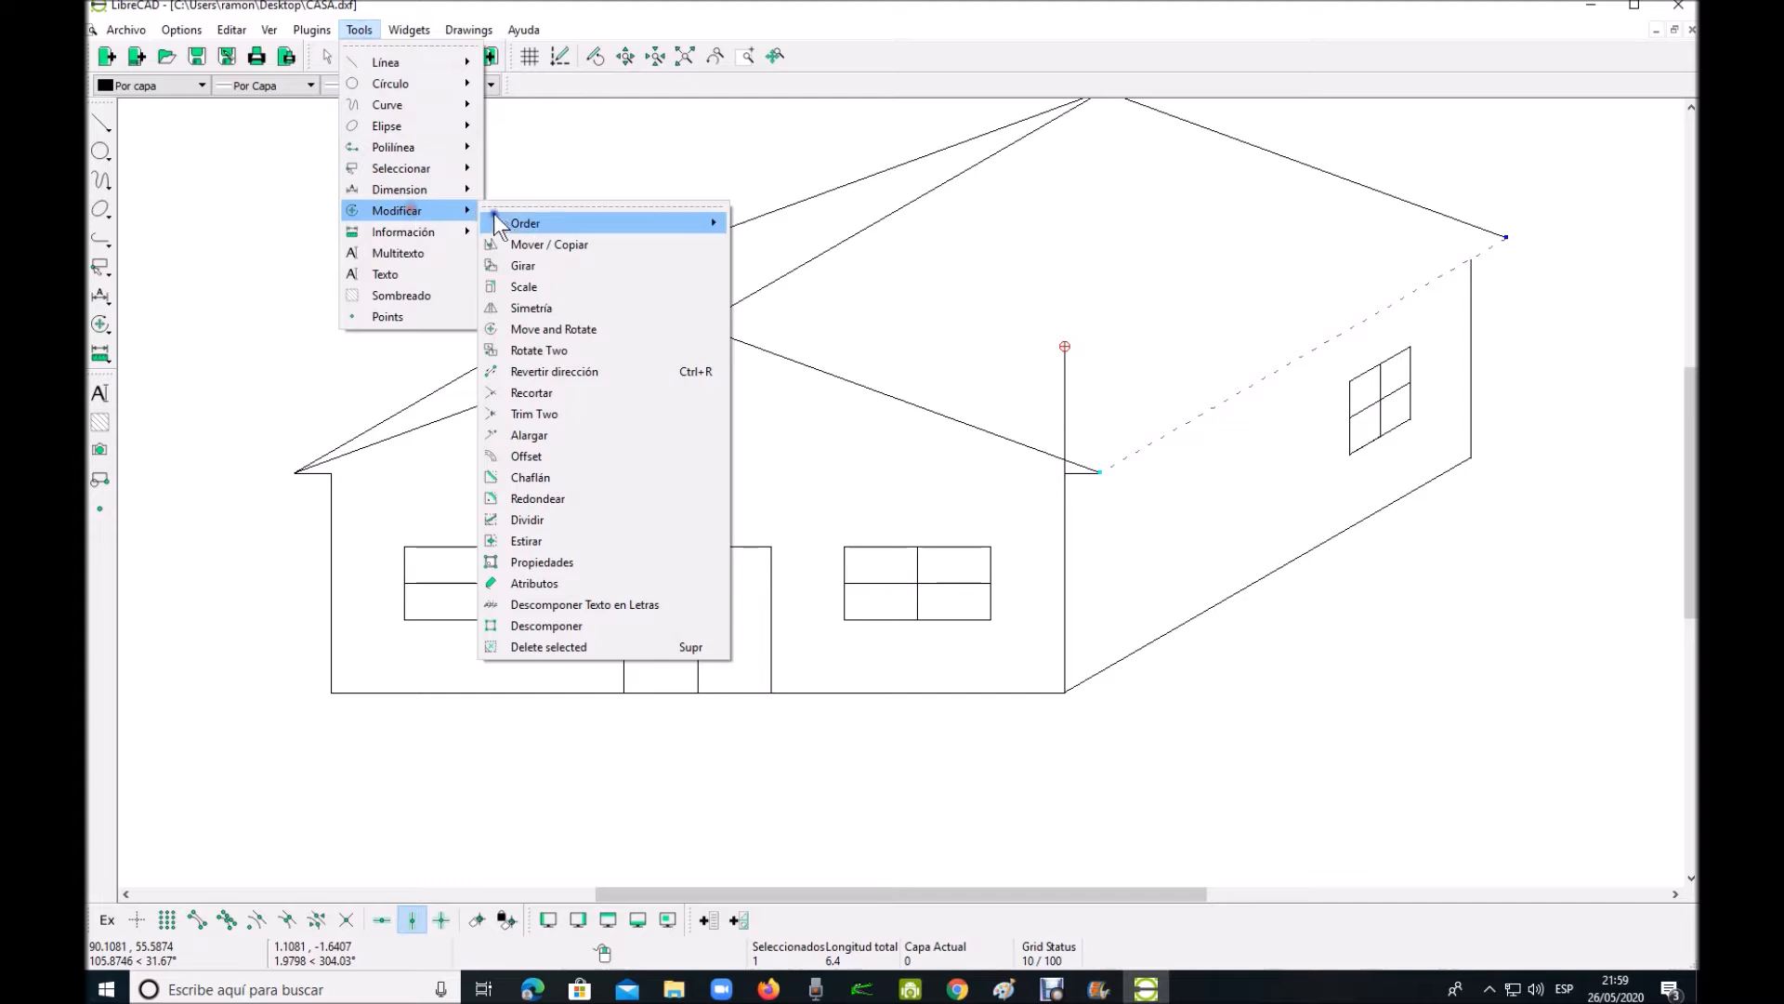
left_click(539, 243)
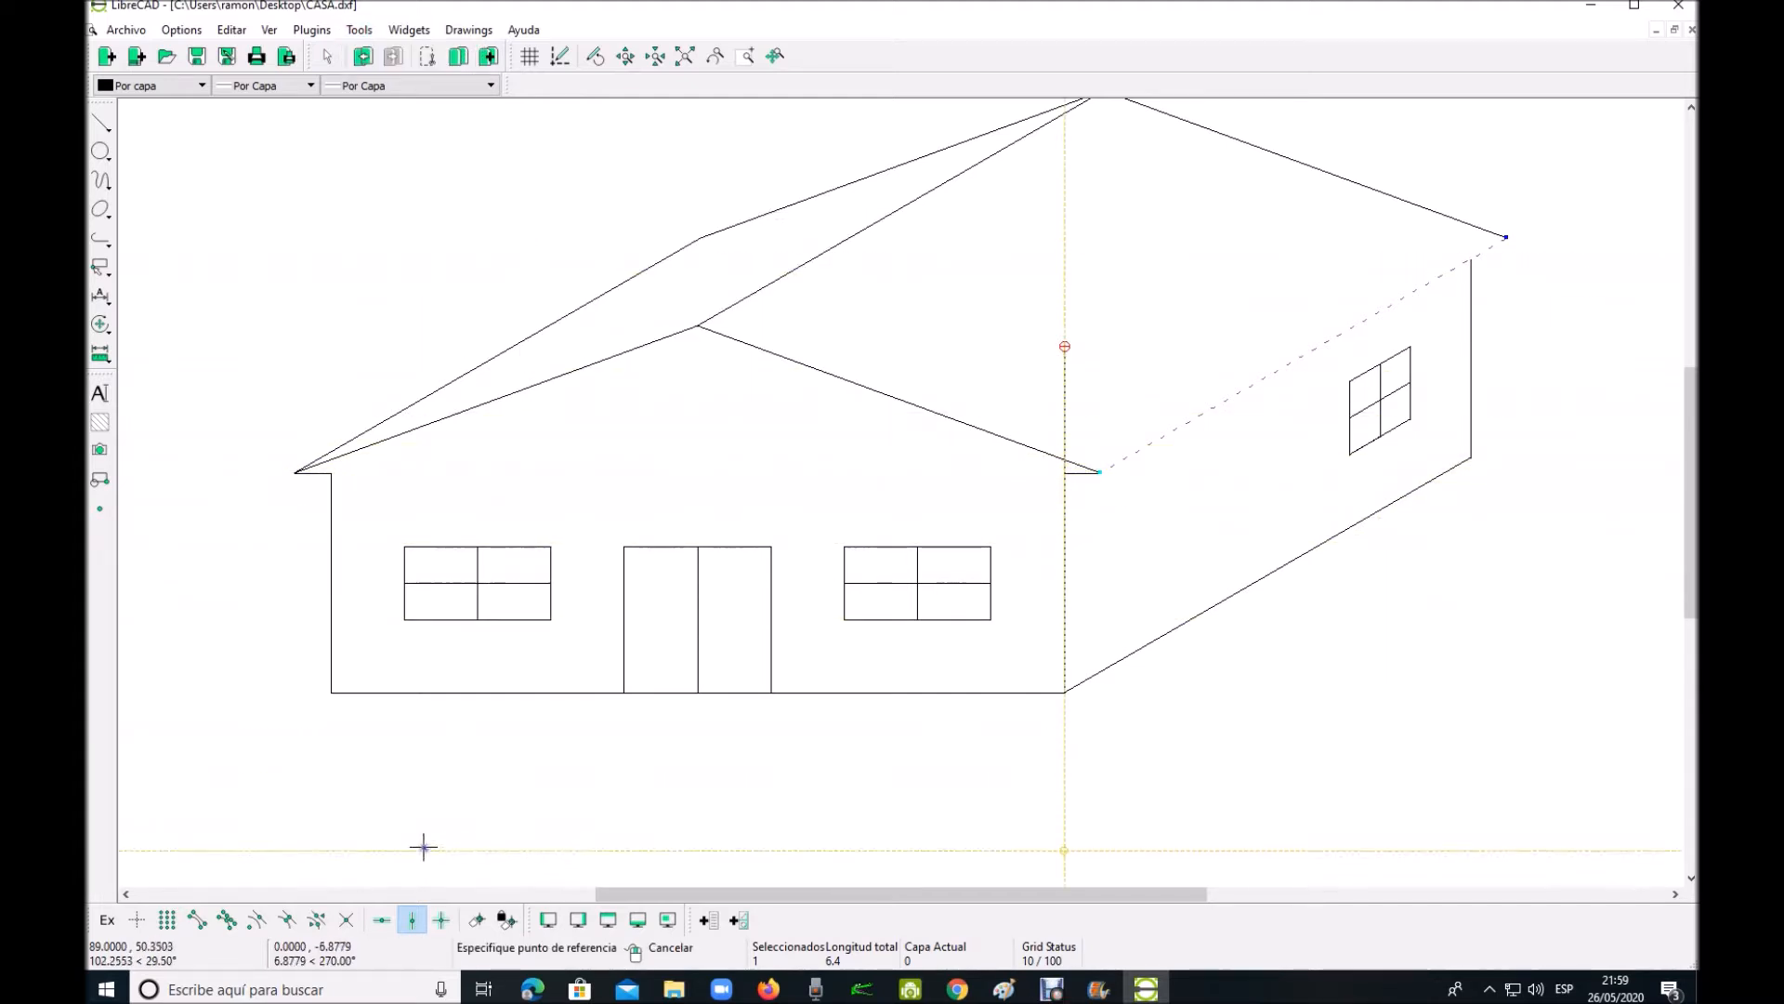
left_click(413, 926)
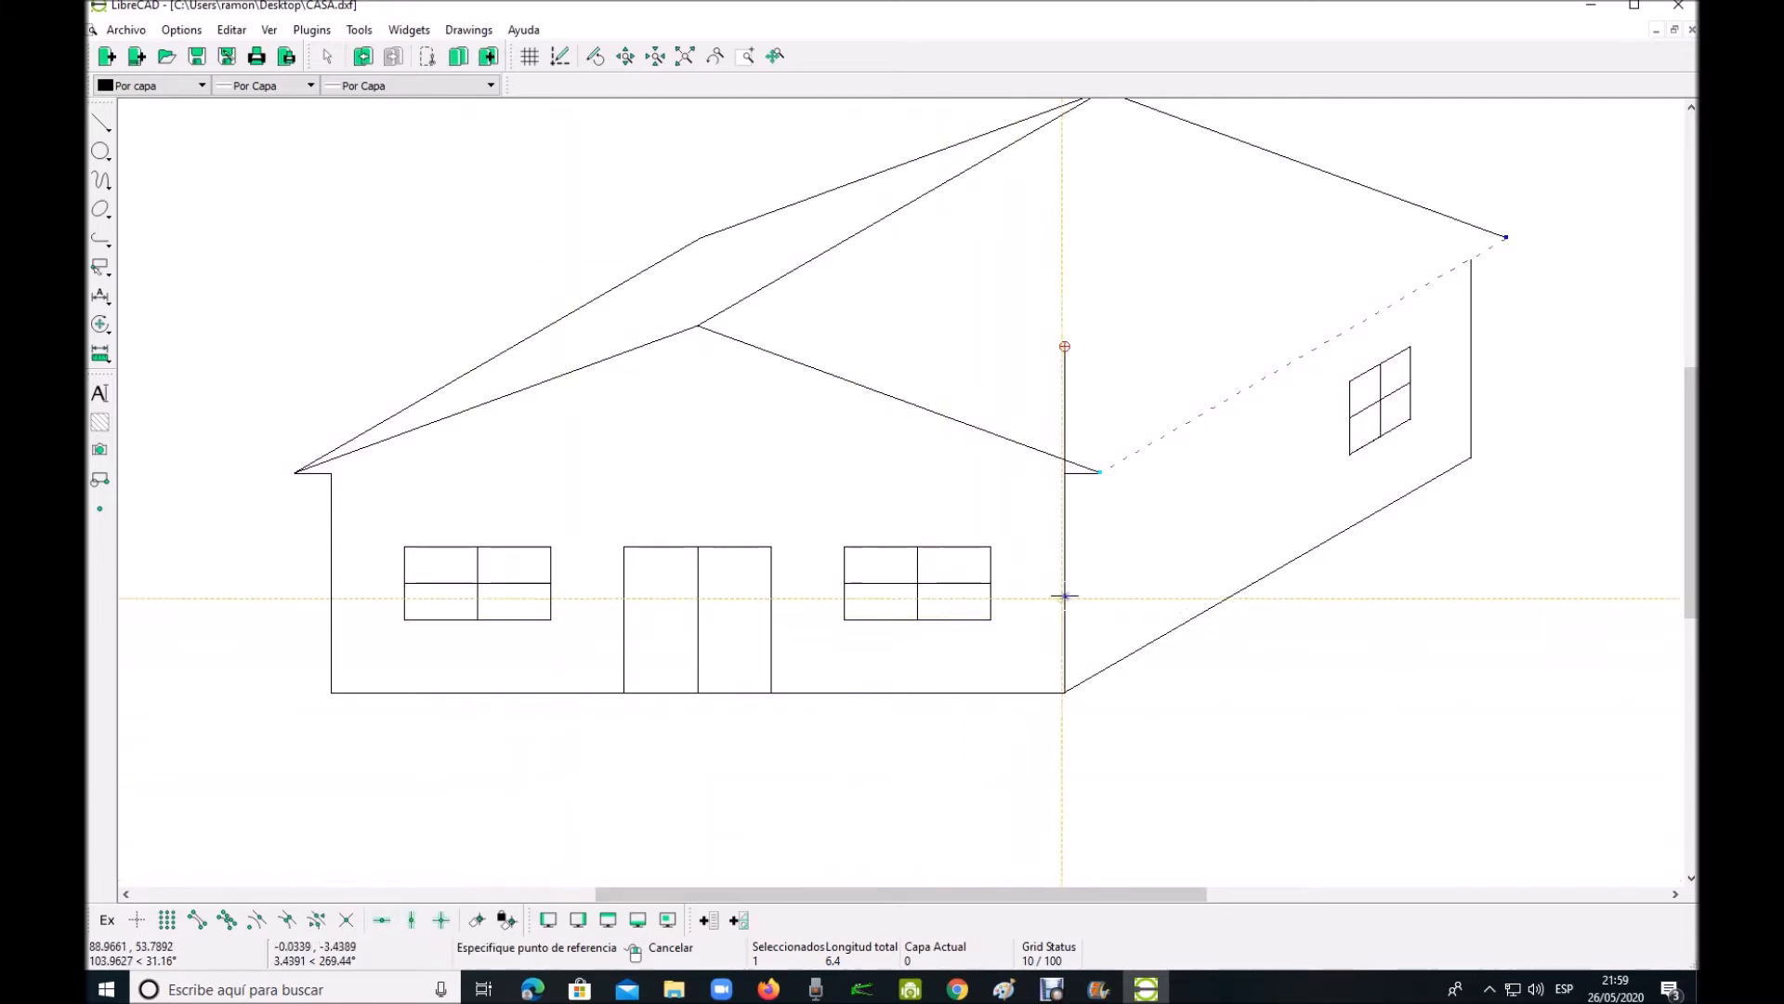
left_click(196, 922)
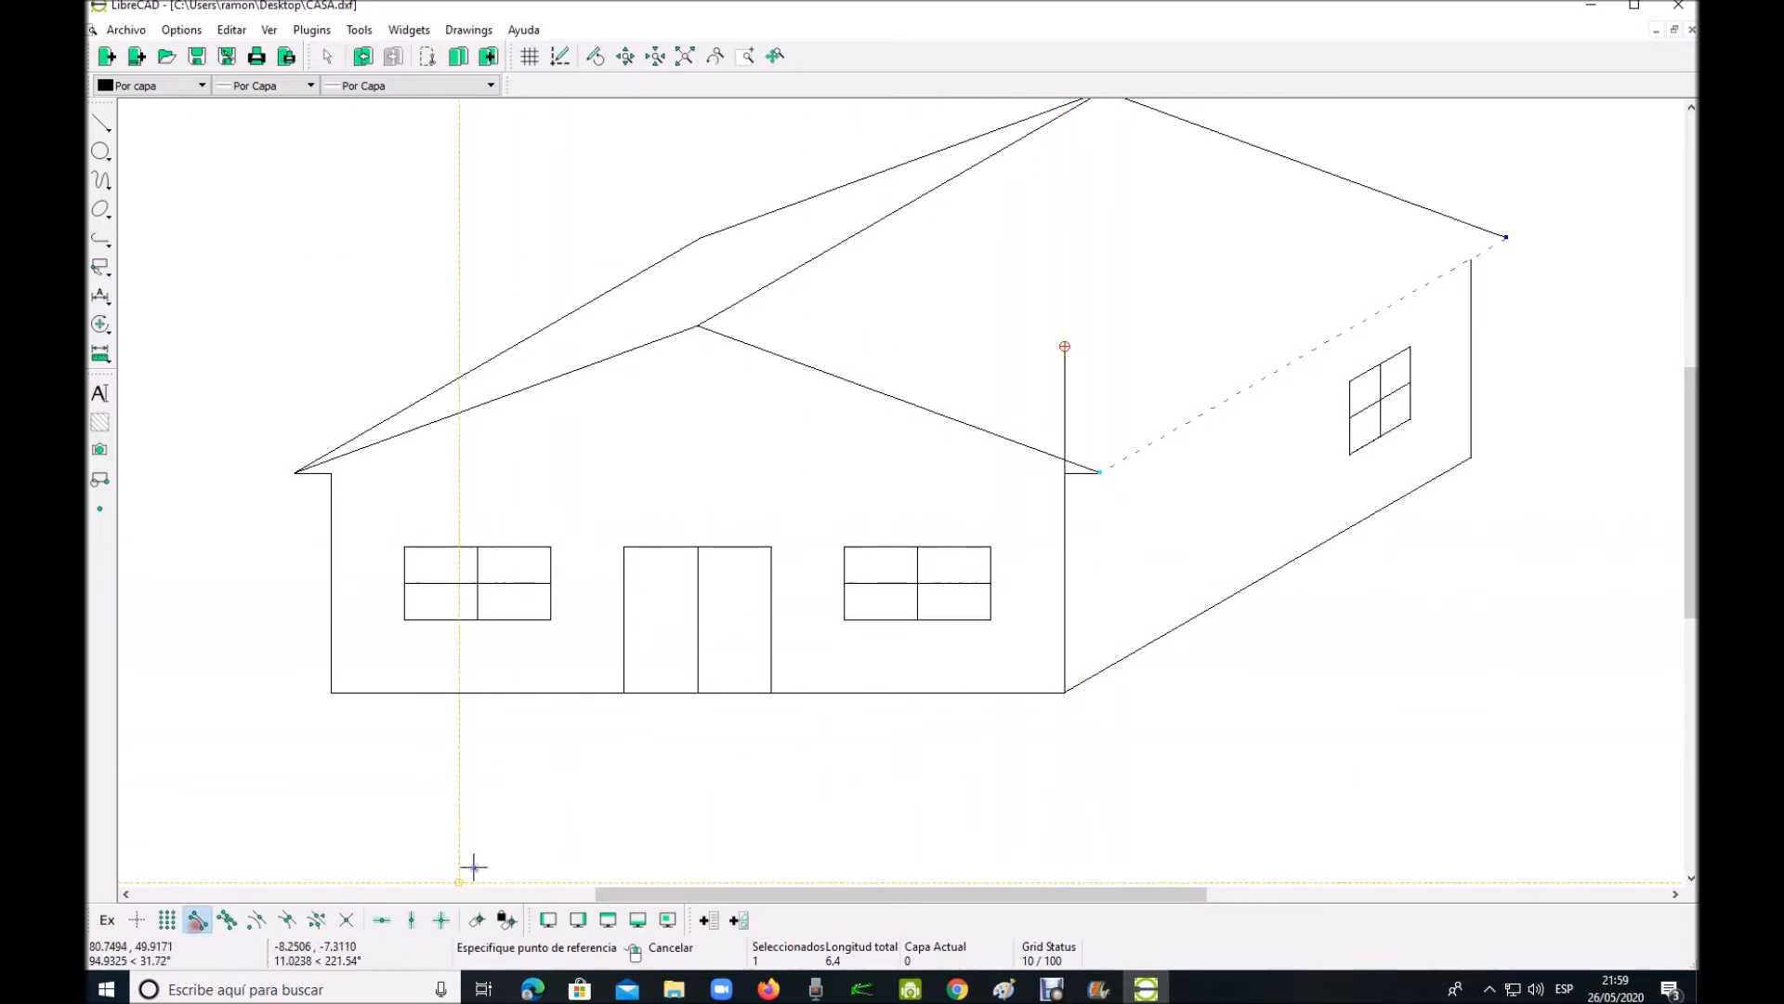
left_click(1102, 472)
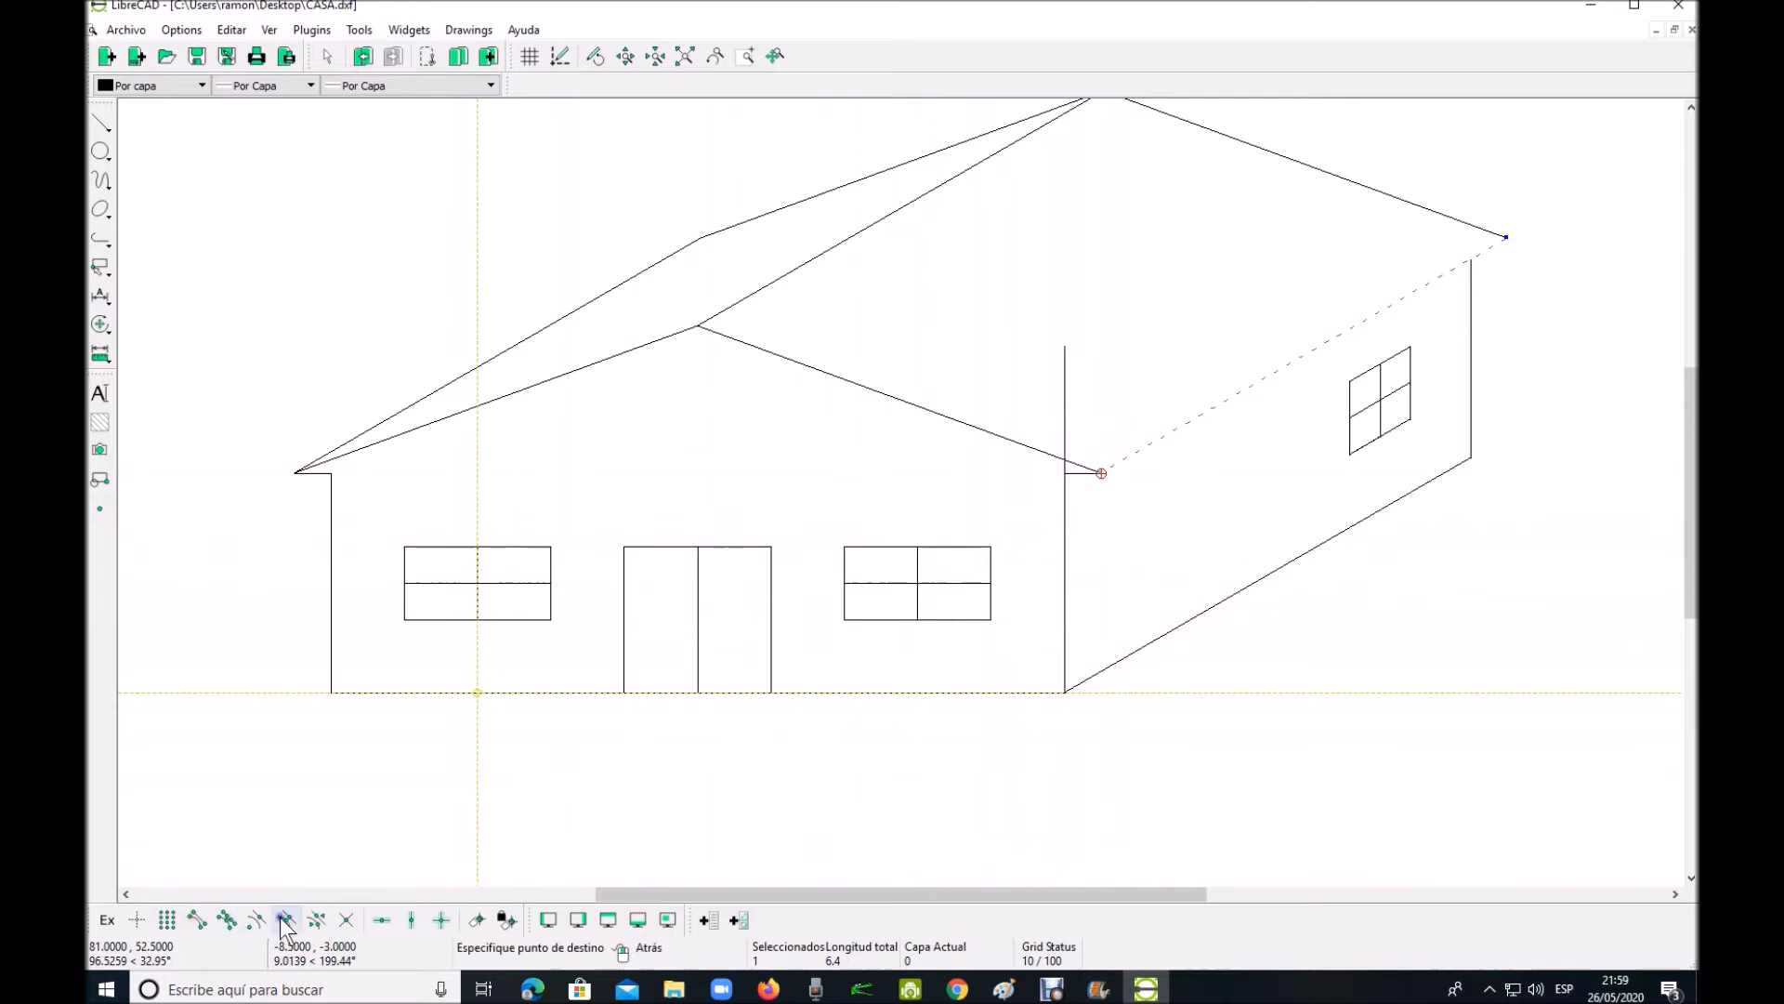
left_click(345, 921)
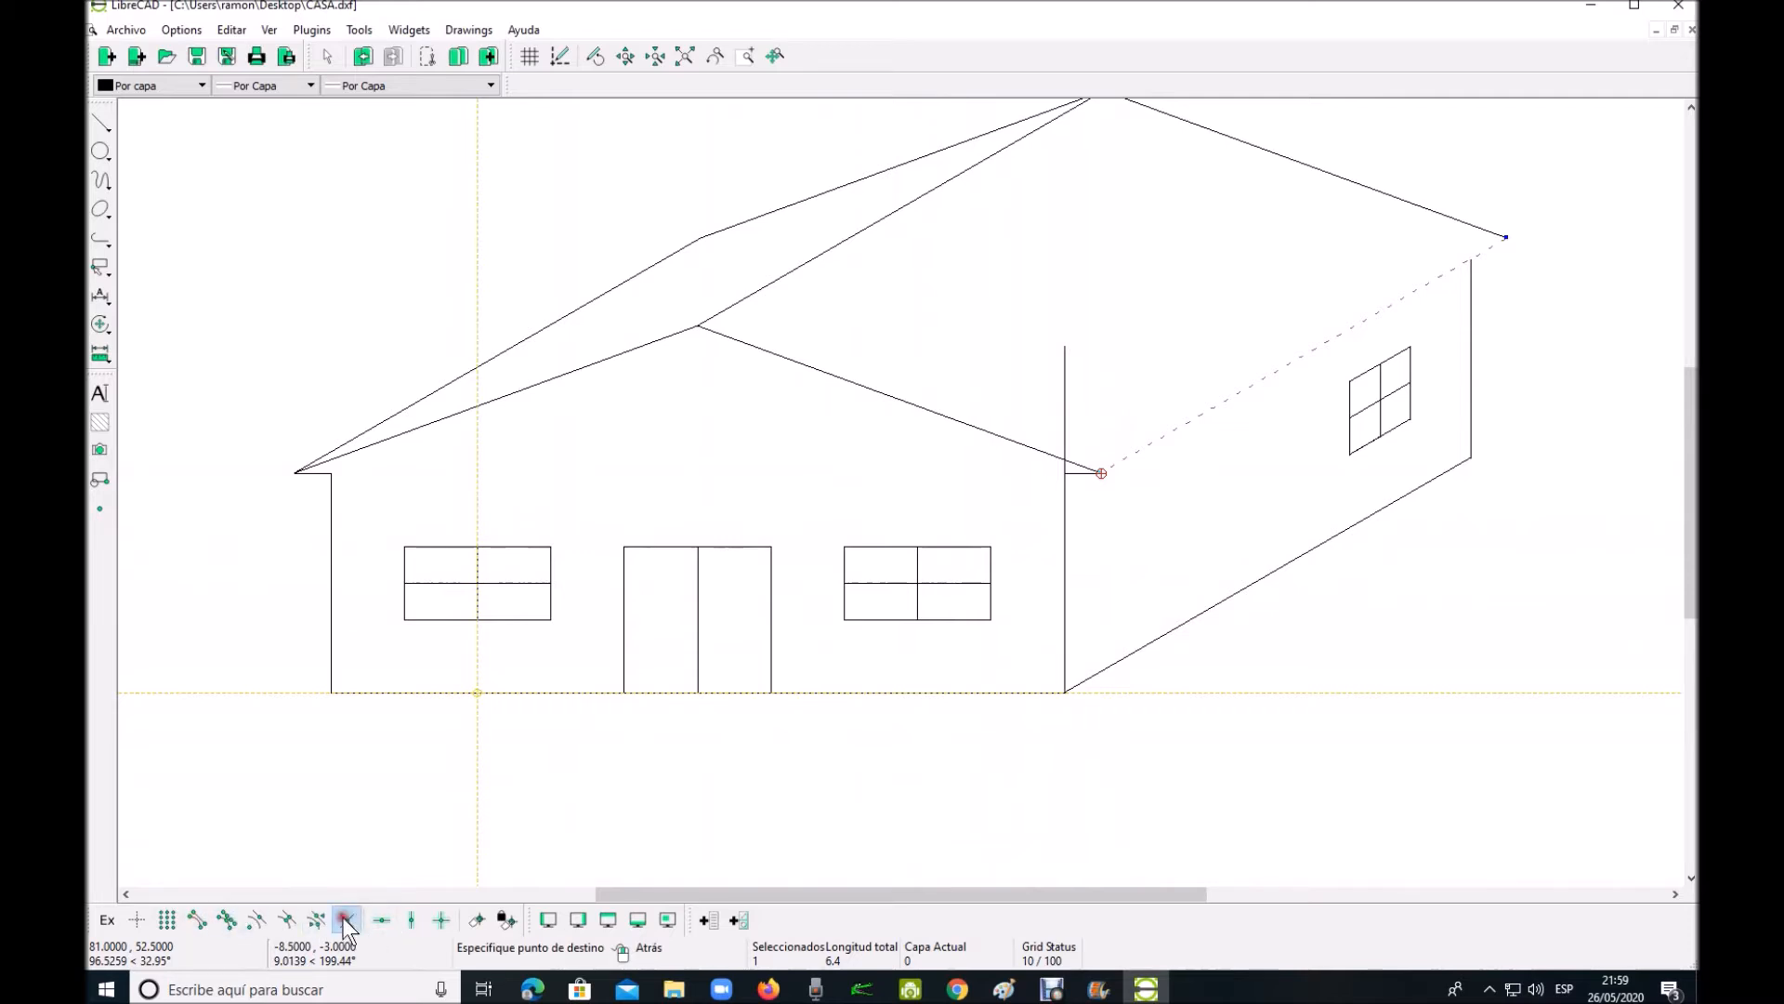
left_click(1066, 458)
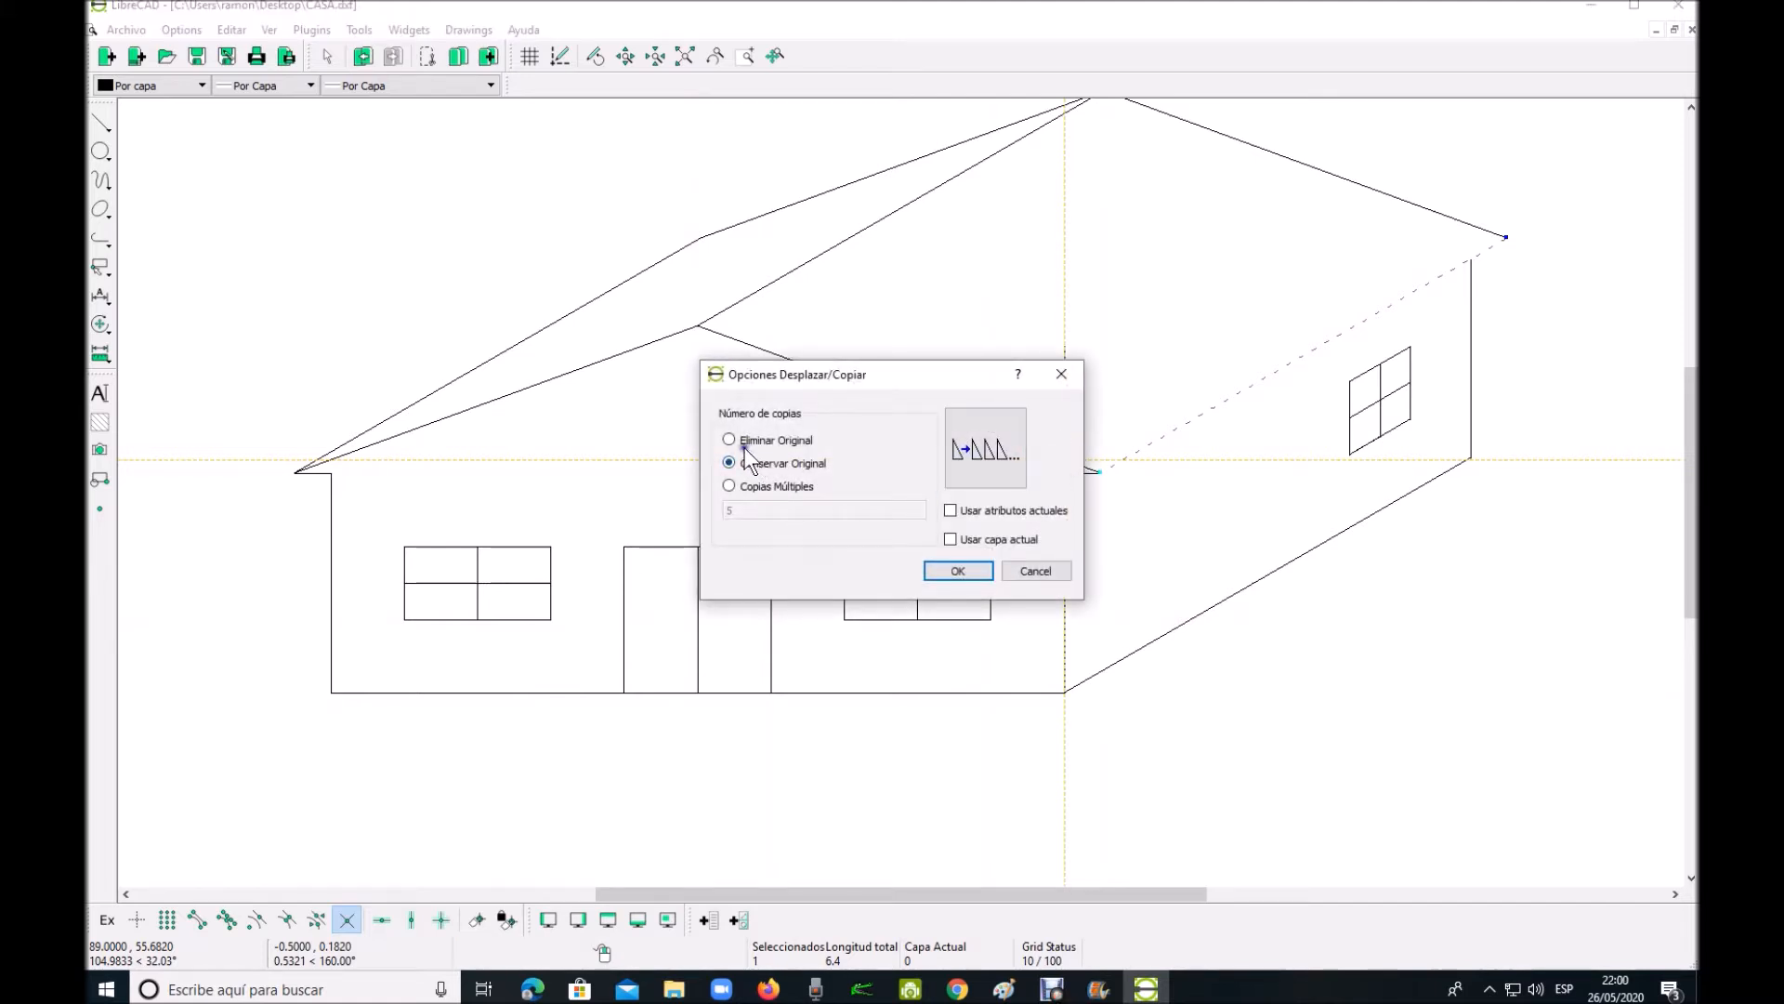
left_click(980, 569)
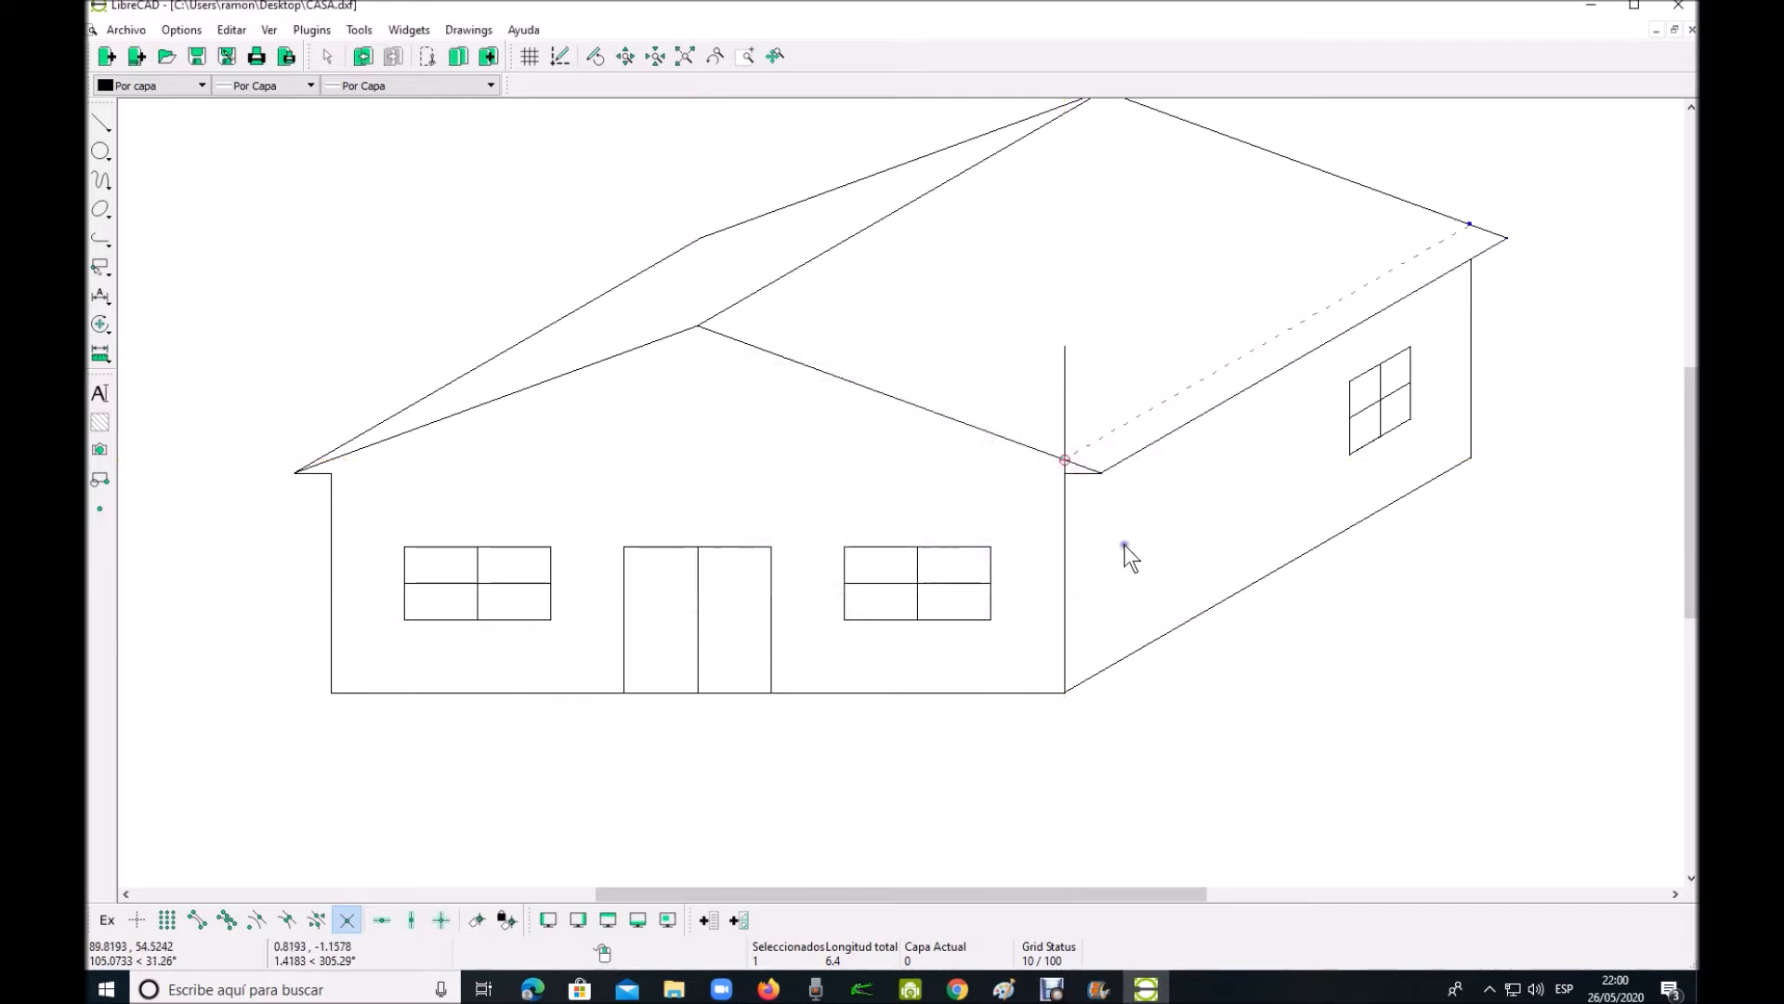
key("Escape")
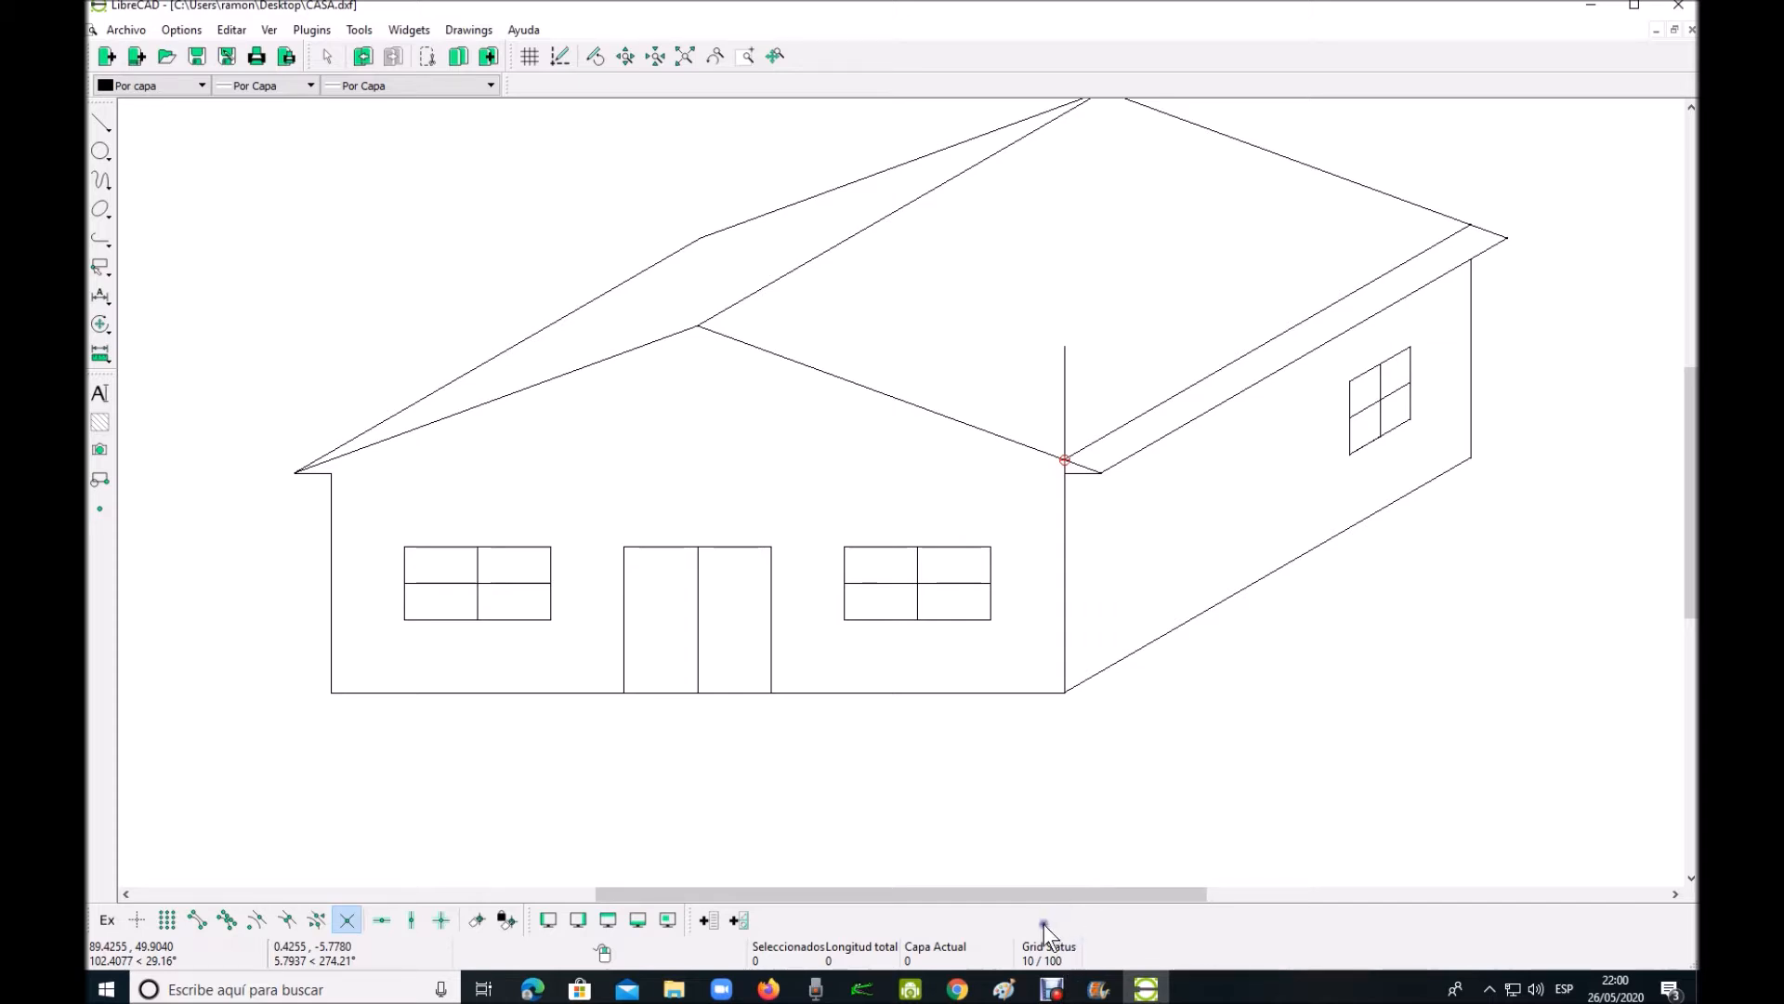
Start a two-point line at a point on the copied eave line near its front end, snapping to the entity
left_click(360, 30)
mouse_move(395, 59)
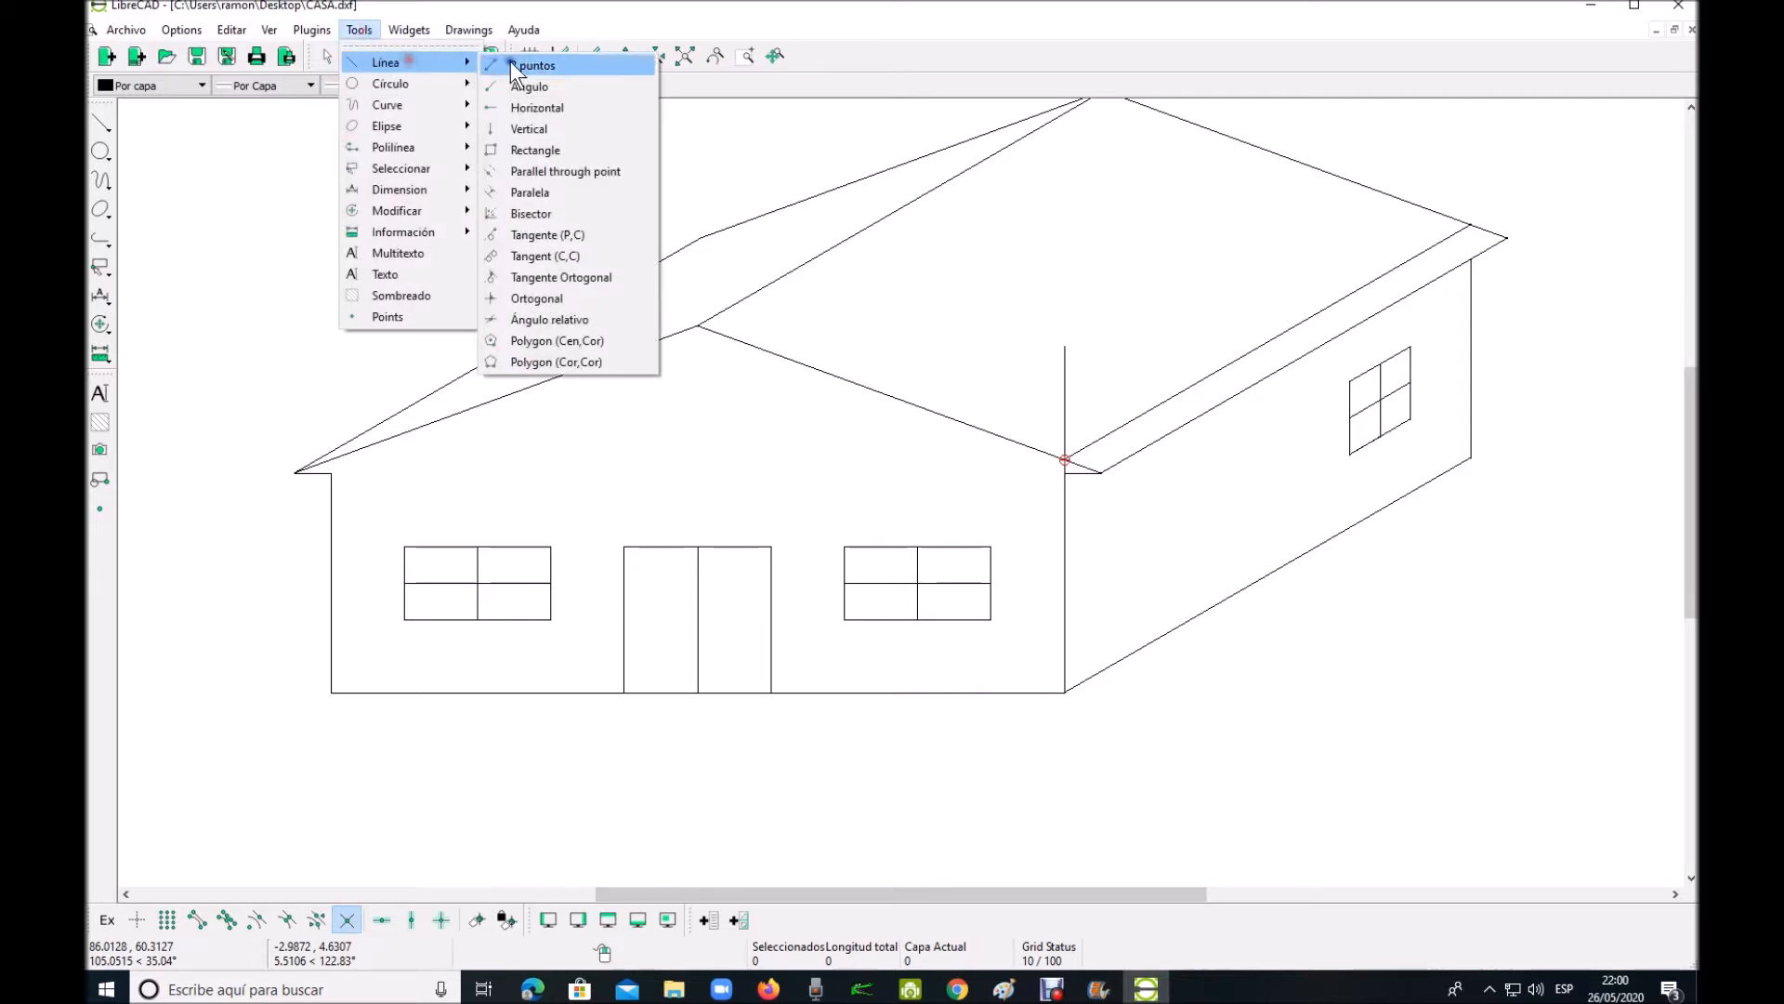
left_click(510, 62)
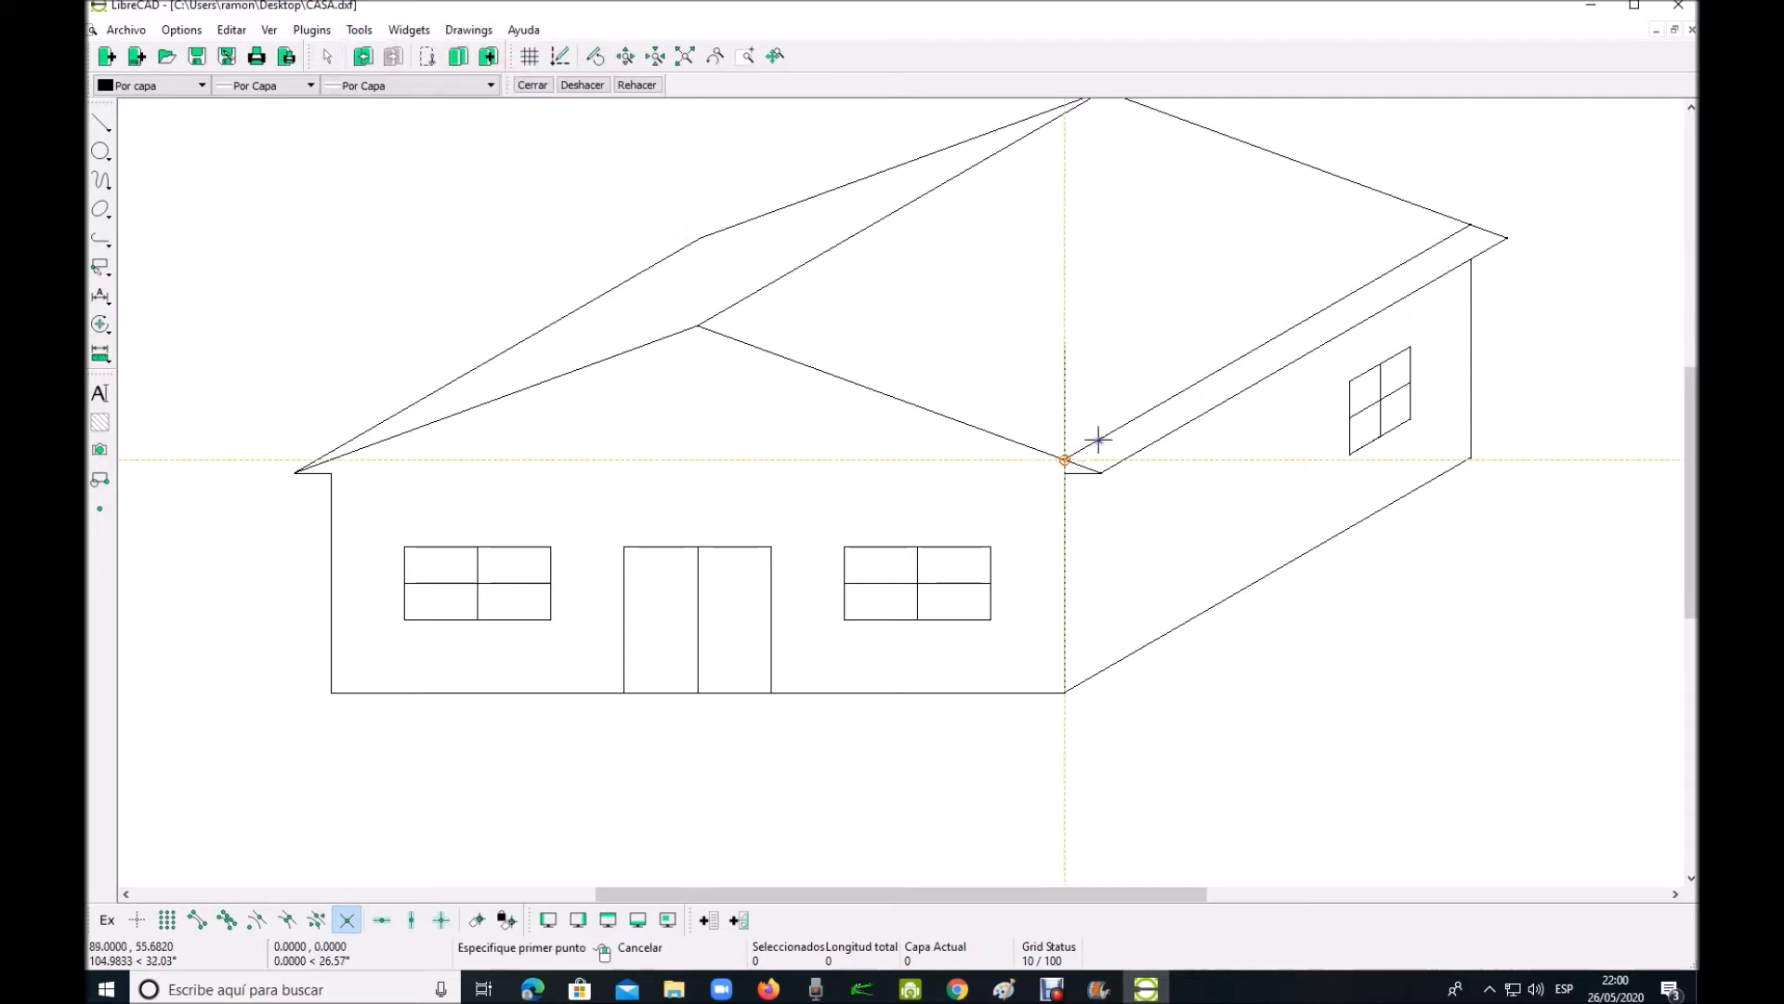
left_click(227, 920)
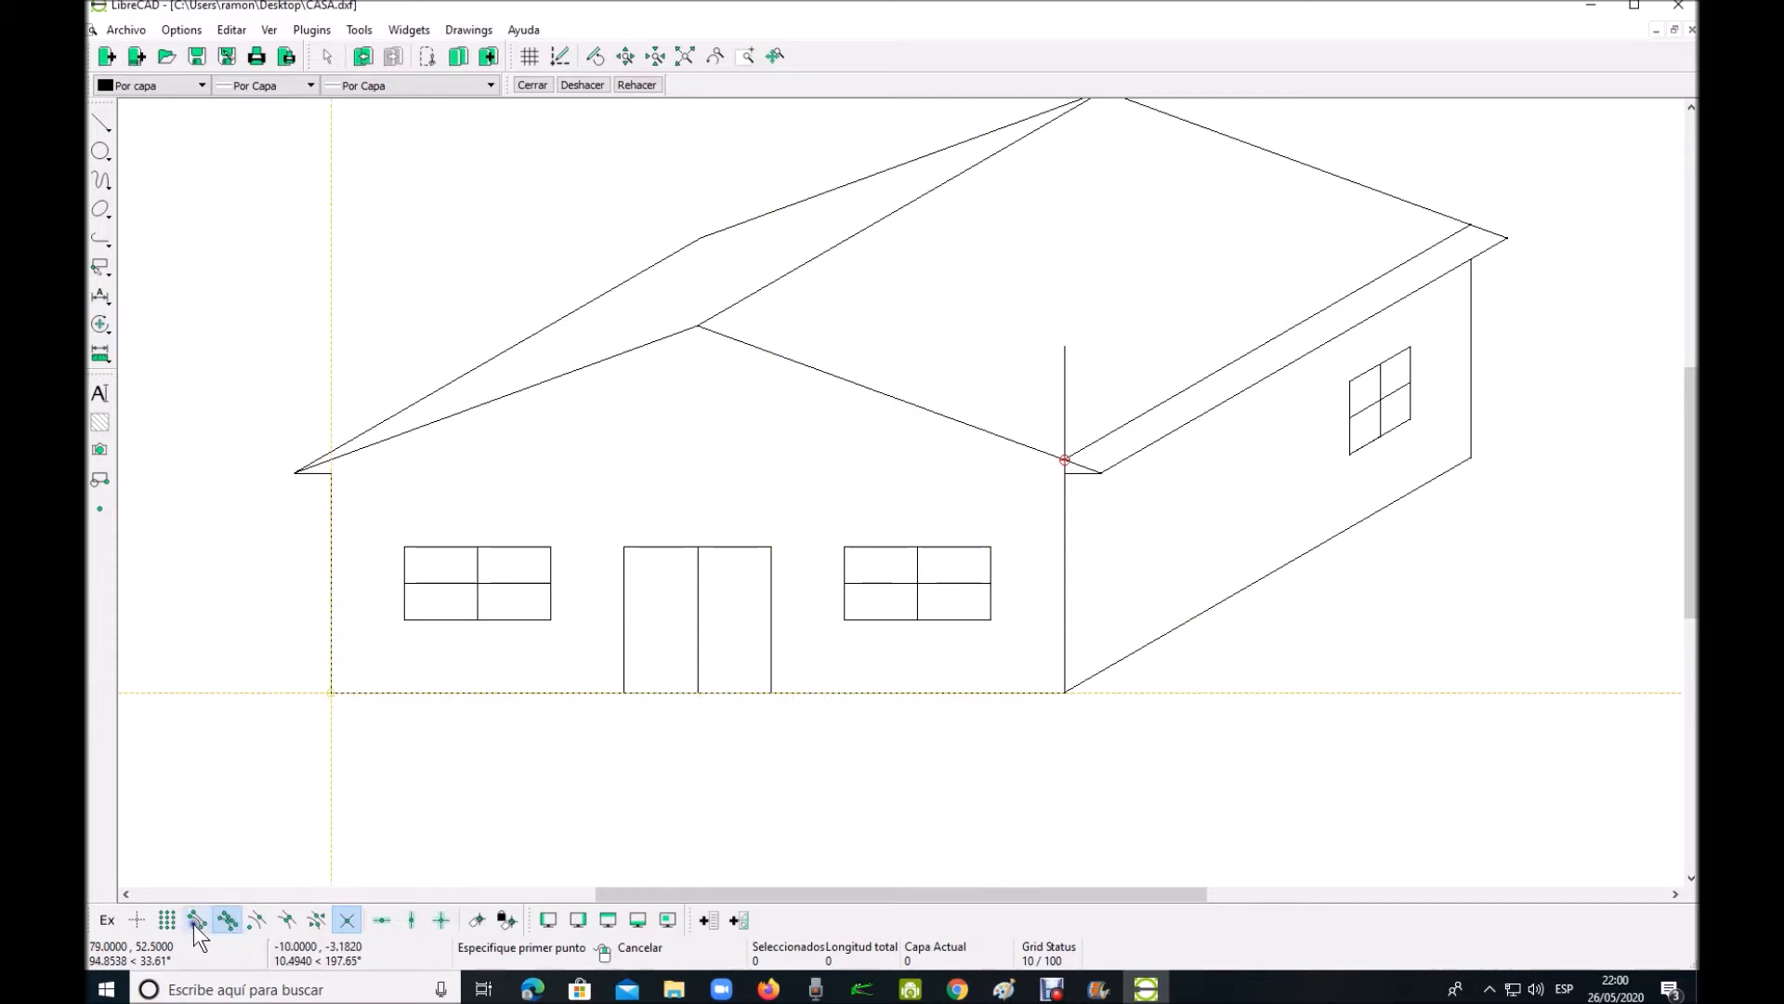
left_click(411, 919)
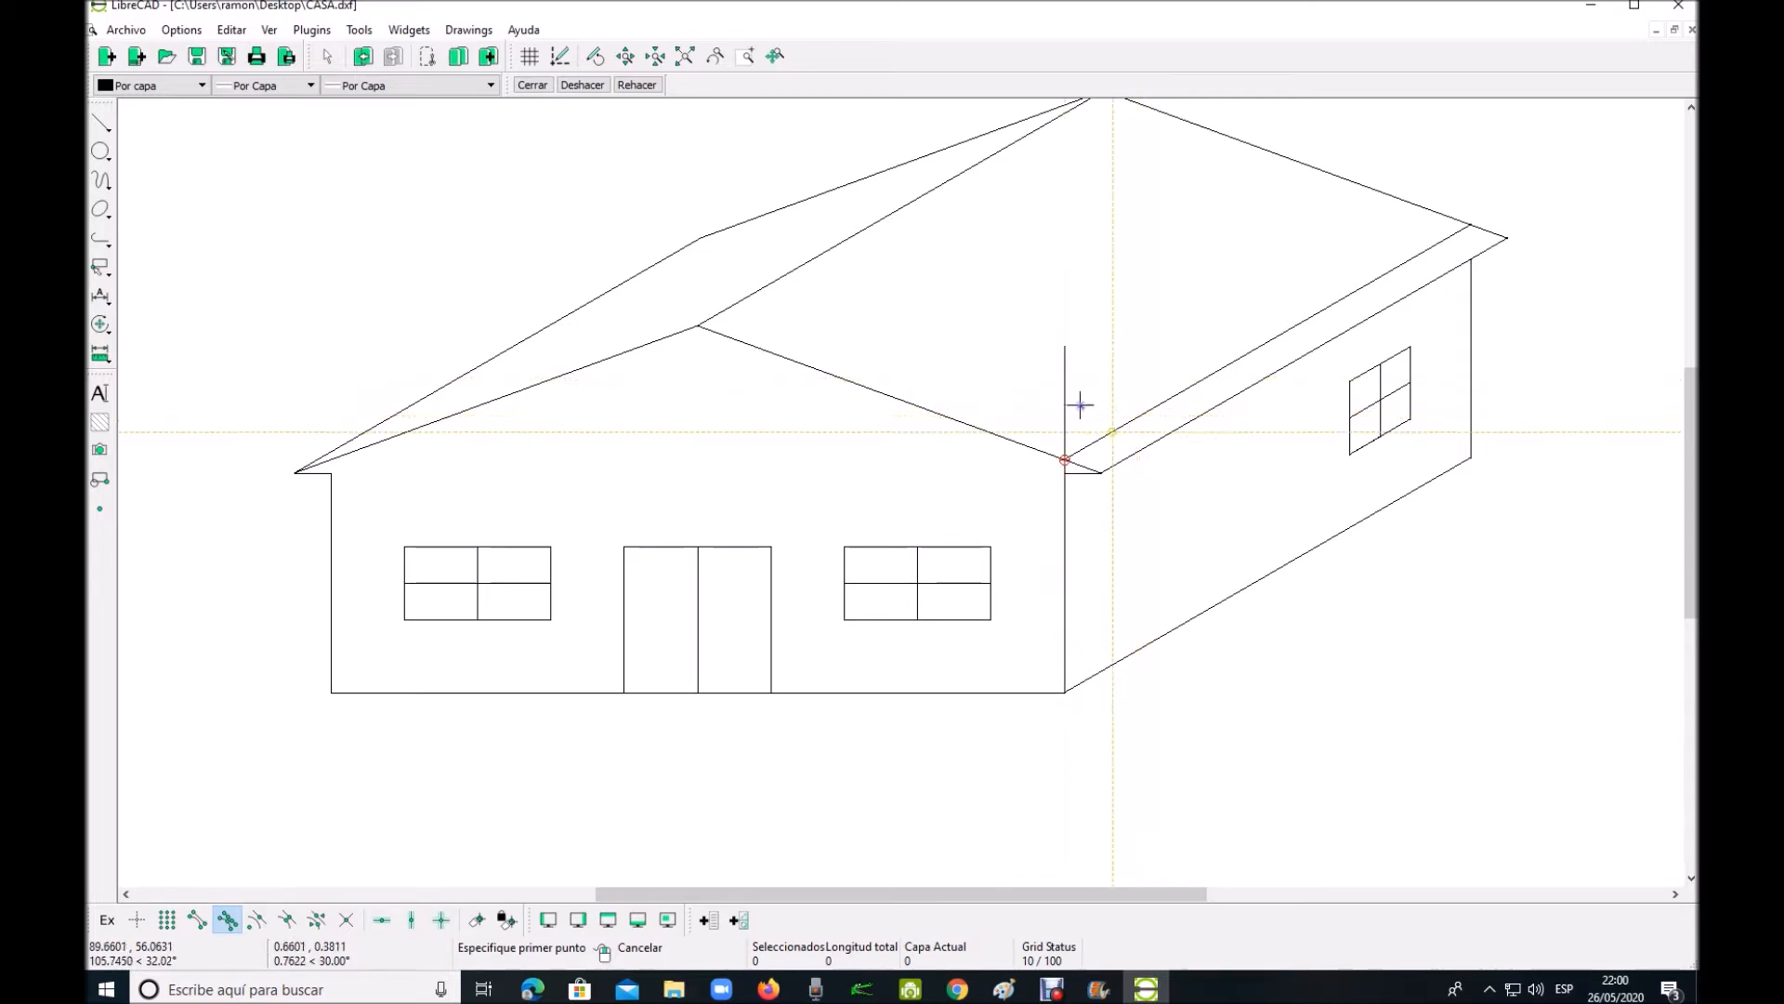
left_click(1135, 415)
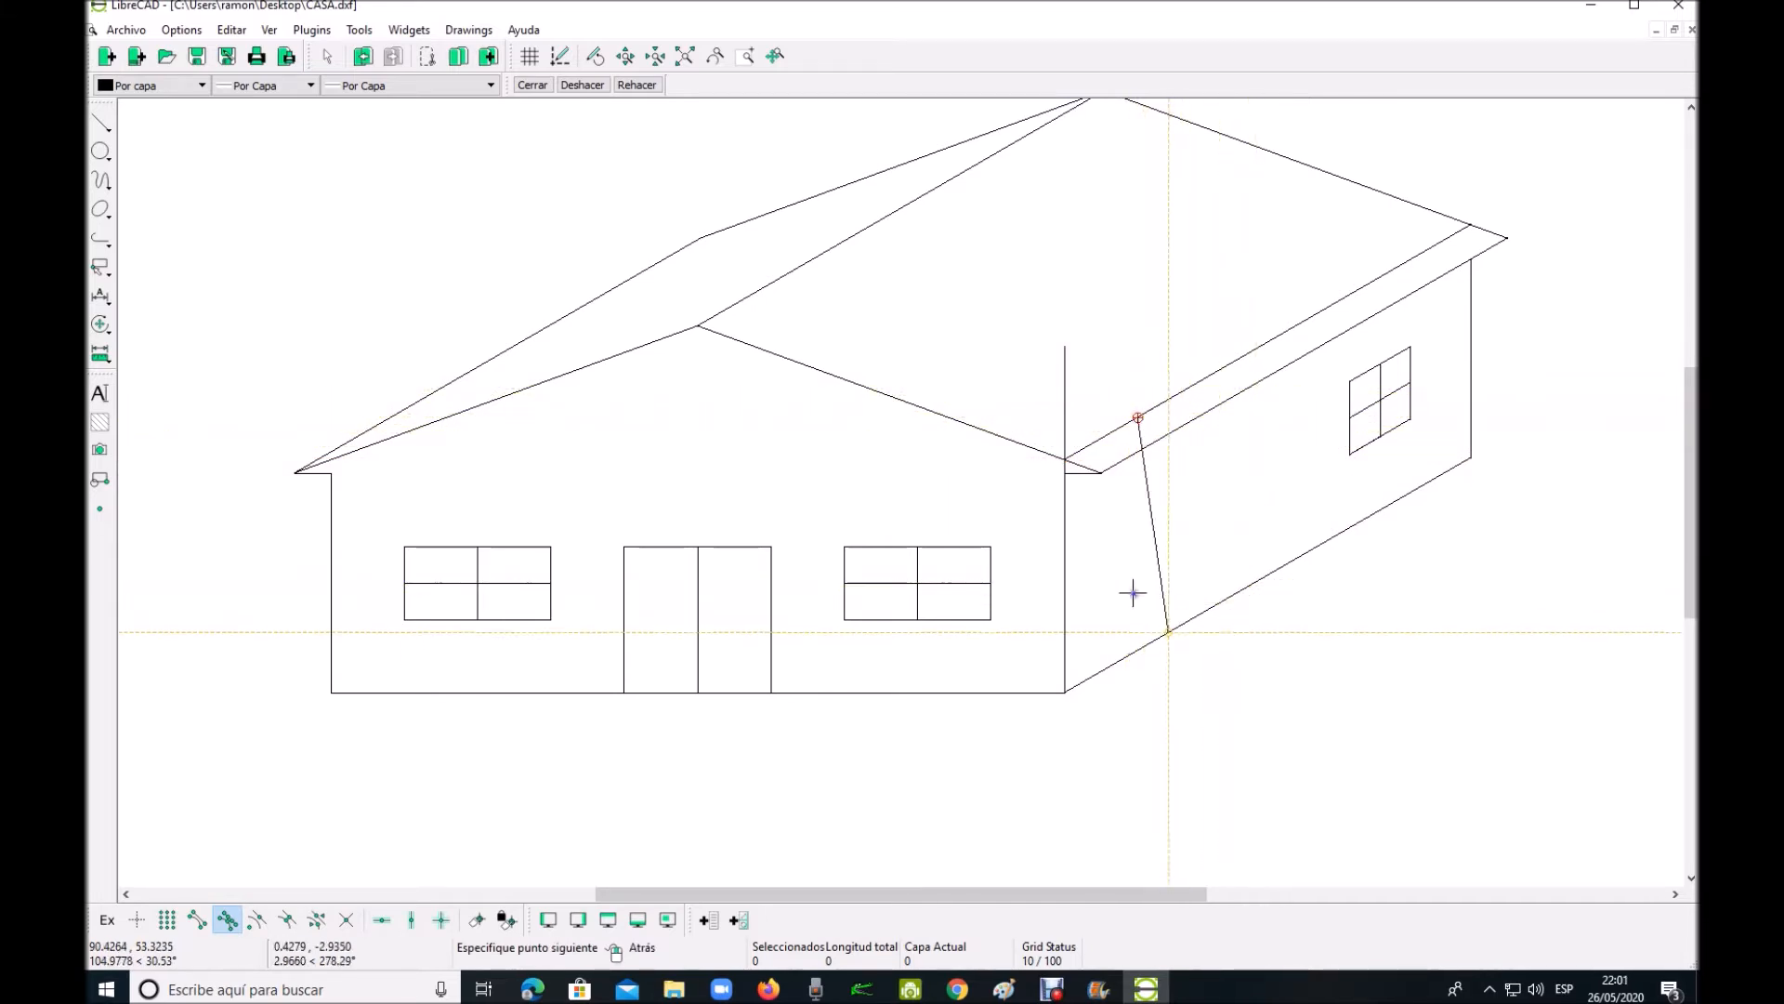
Show the command line and finish the line from the point on the copied eave line with the relative coordinate @0.7<30
left_click(412, 30)
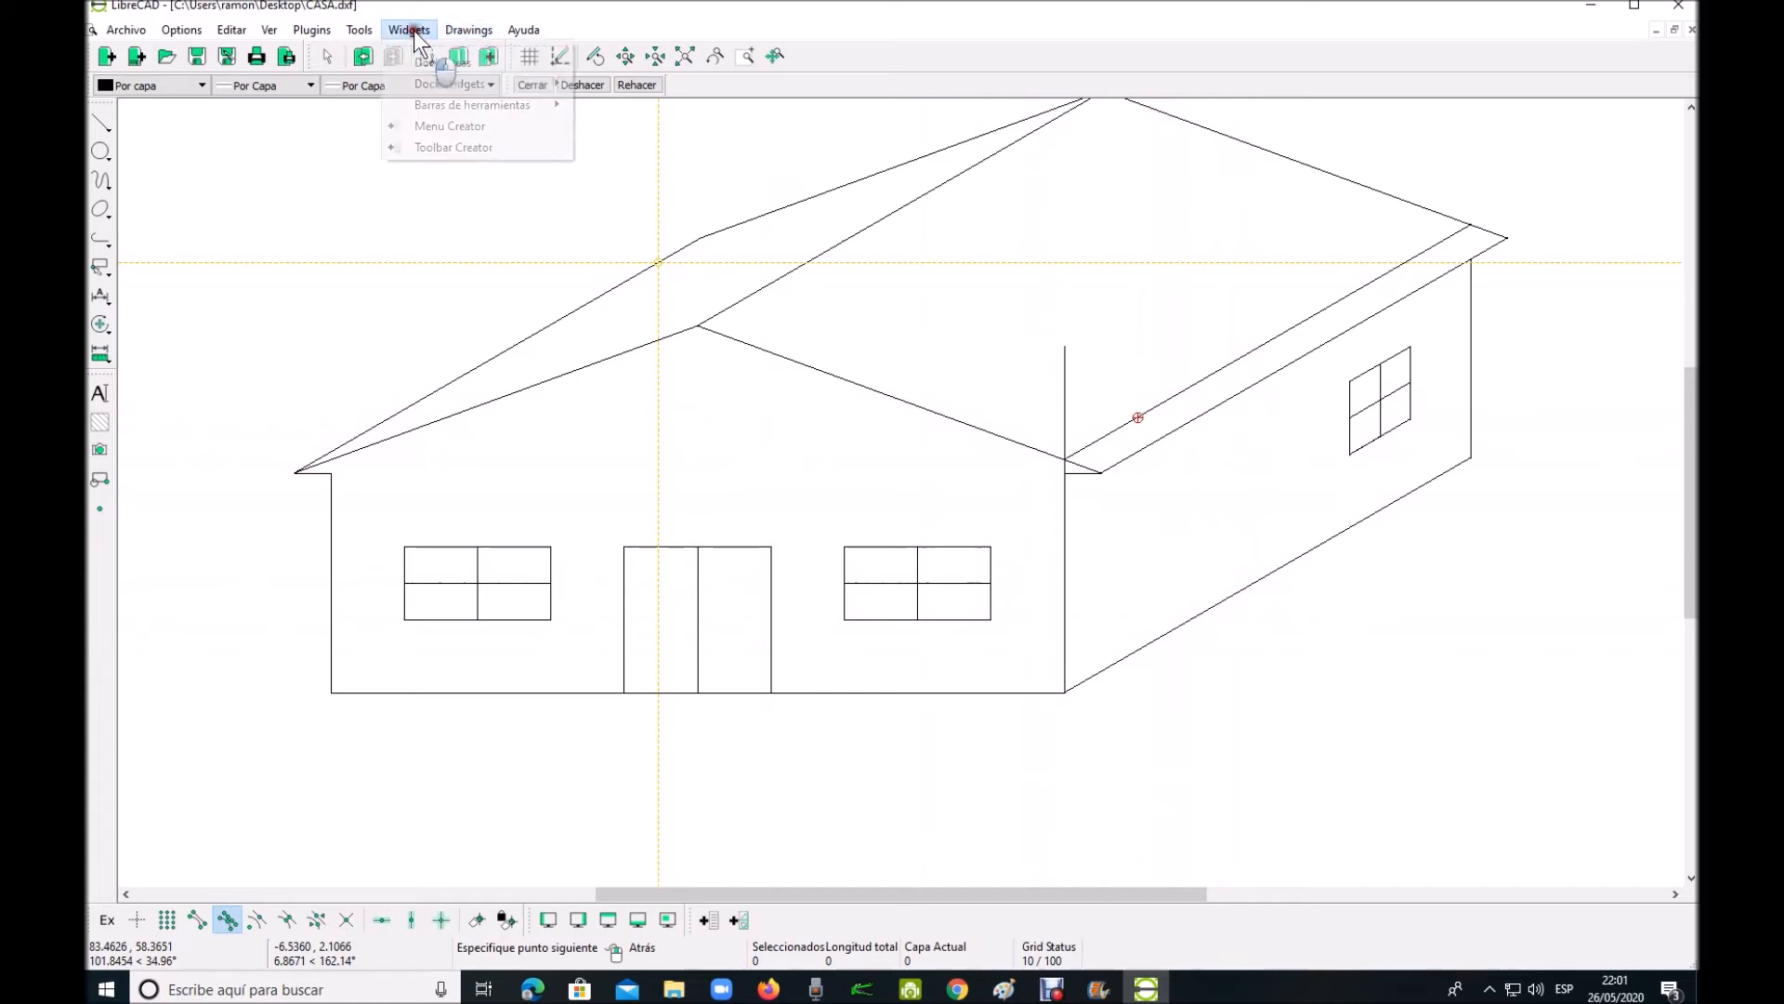
mouse_move(427, 83)
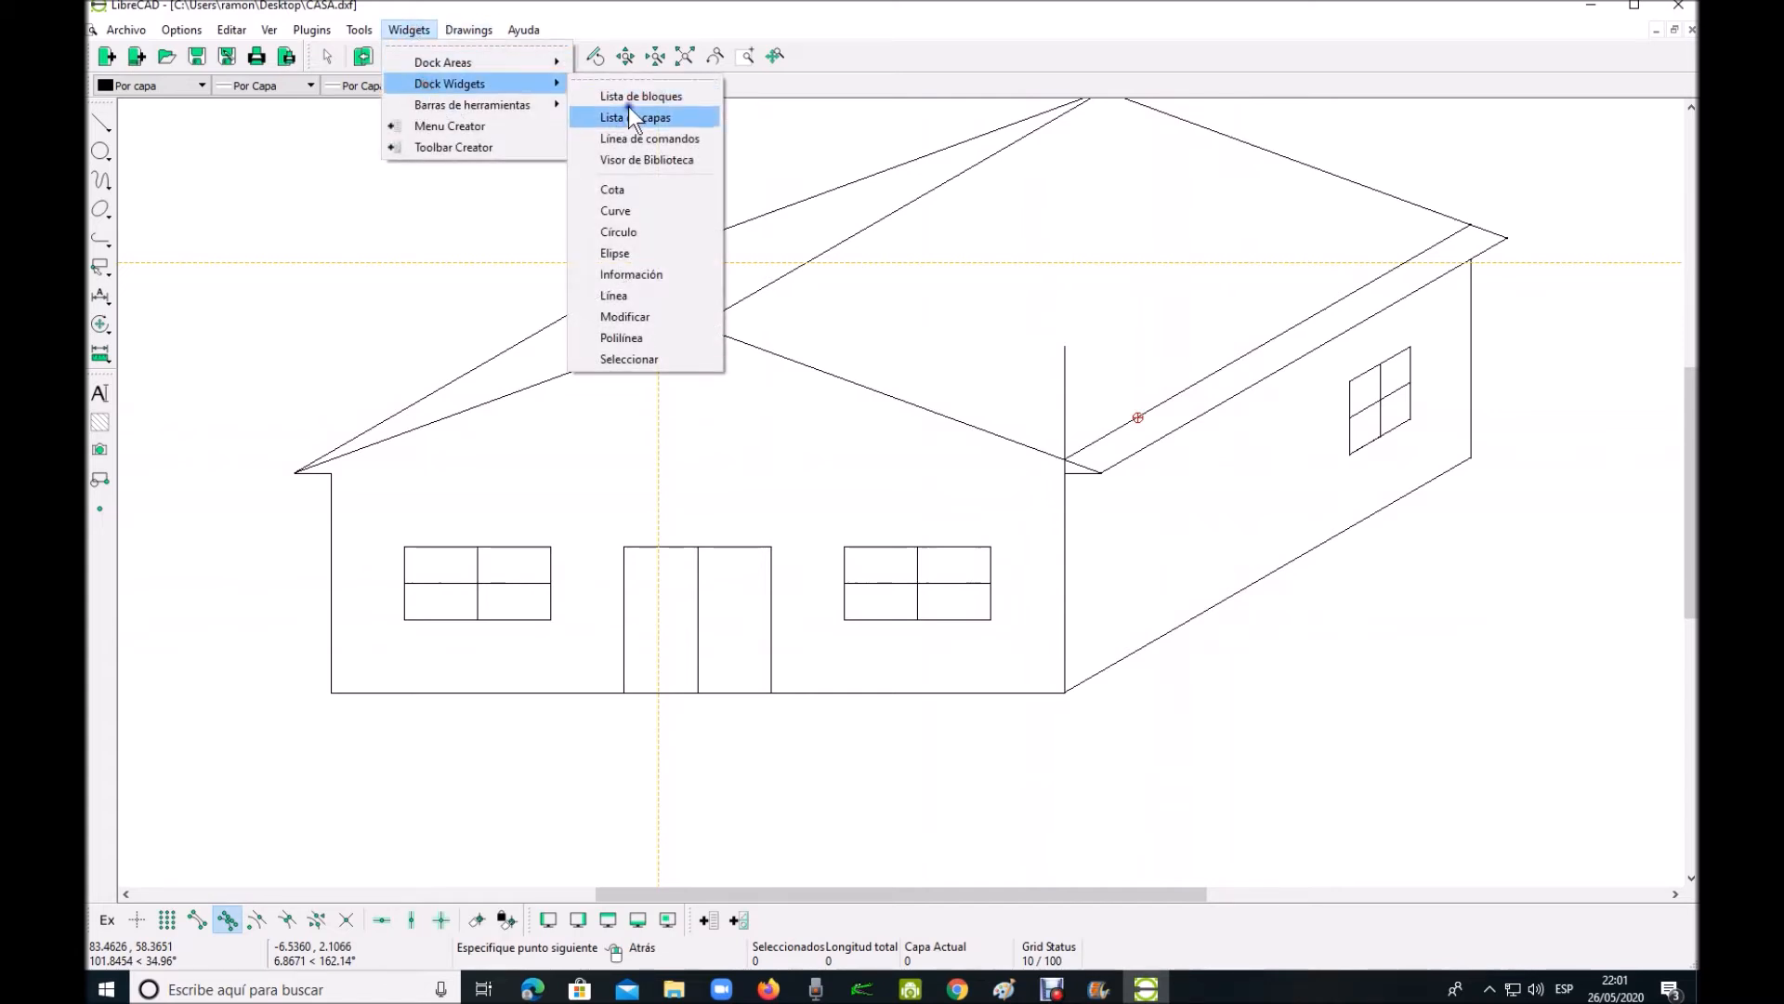
left_click(645, 137)
left_click(1514, 898)
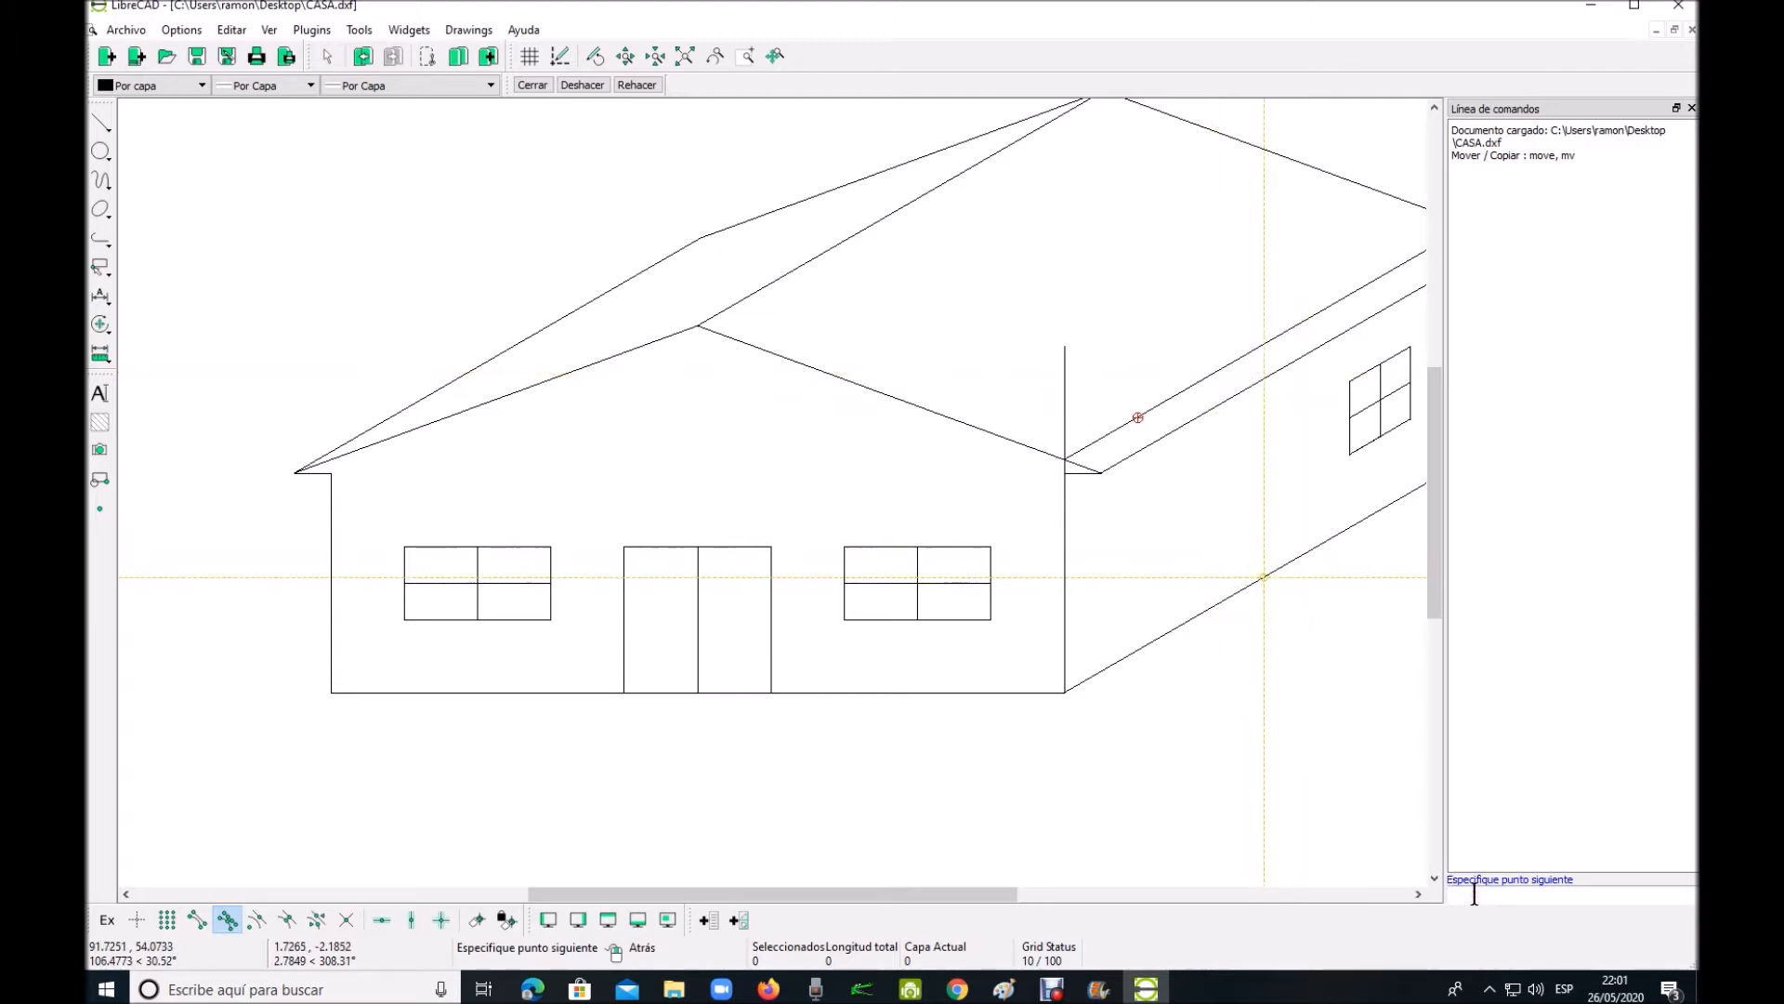
type("@0.1<30")
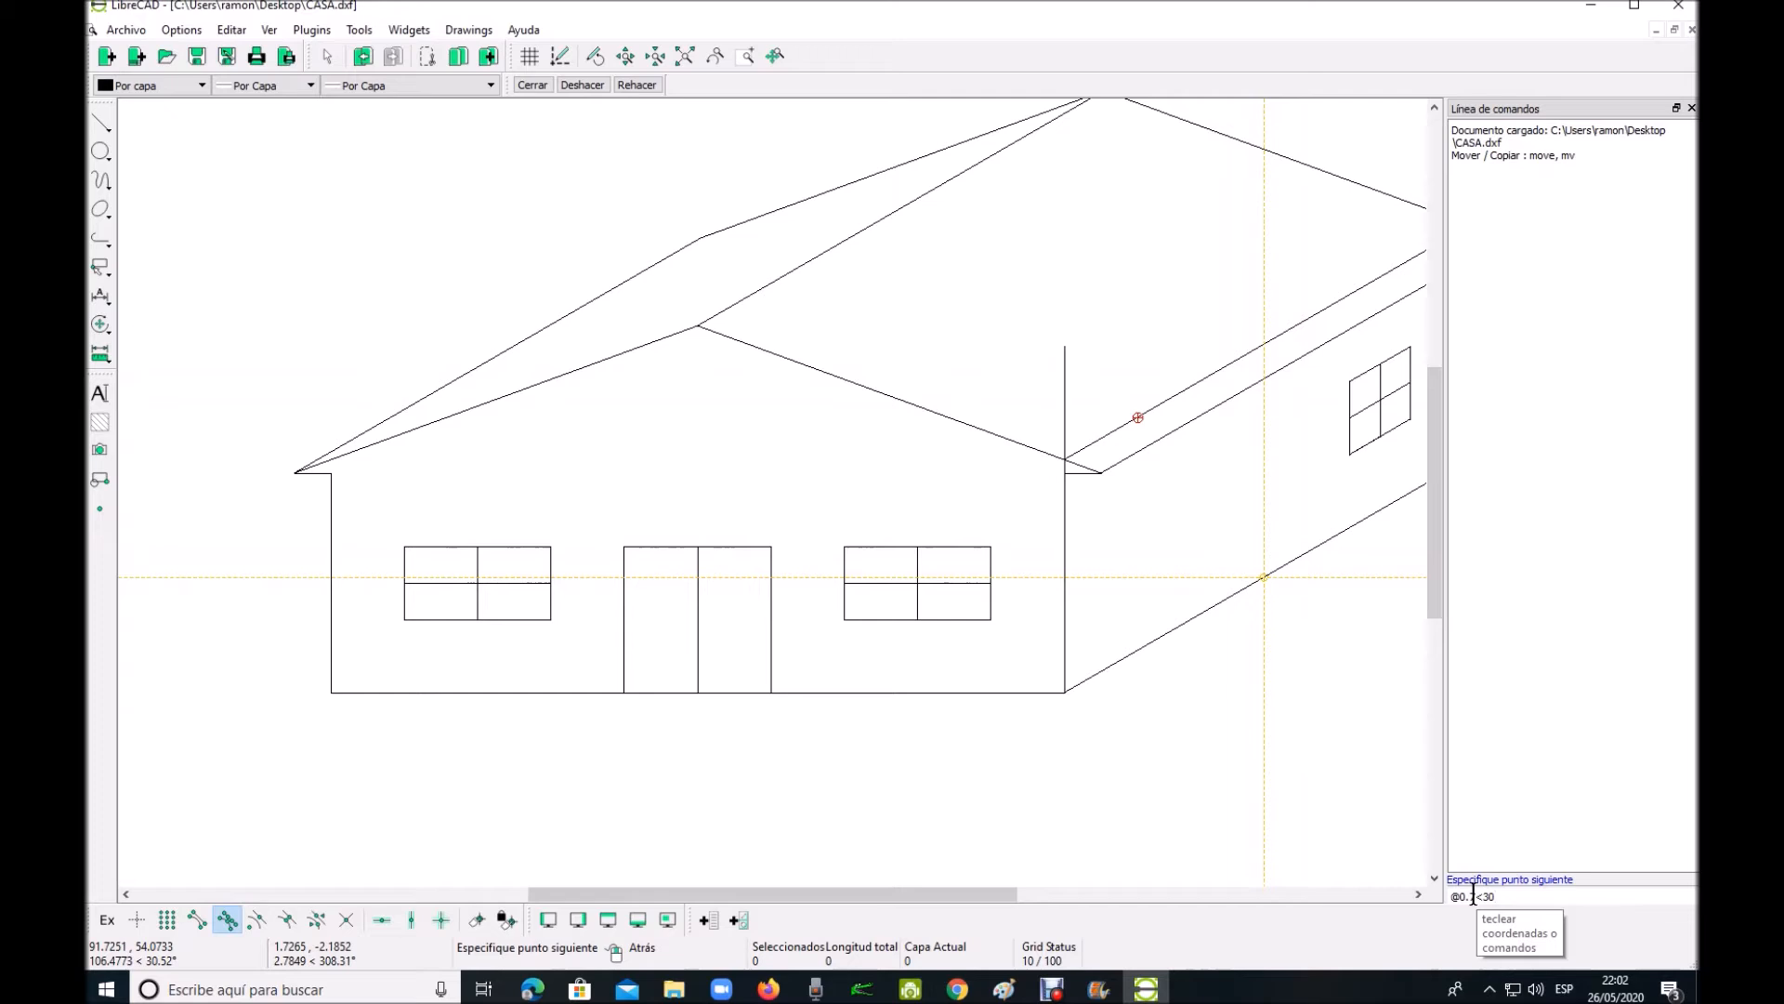
key("Return")
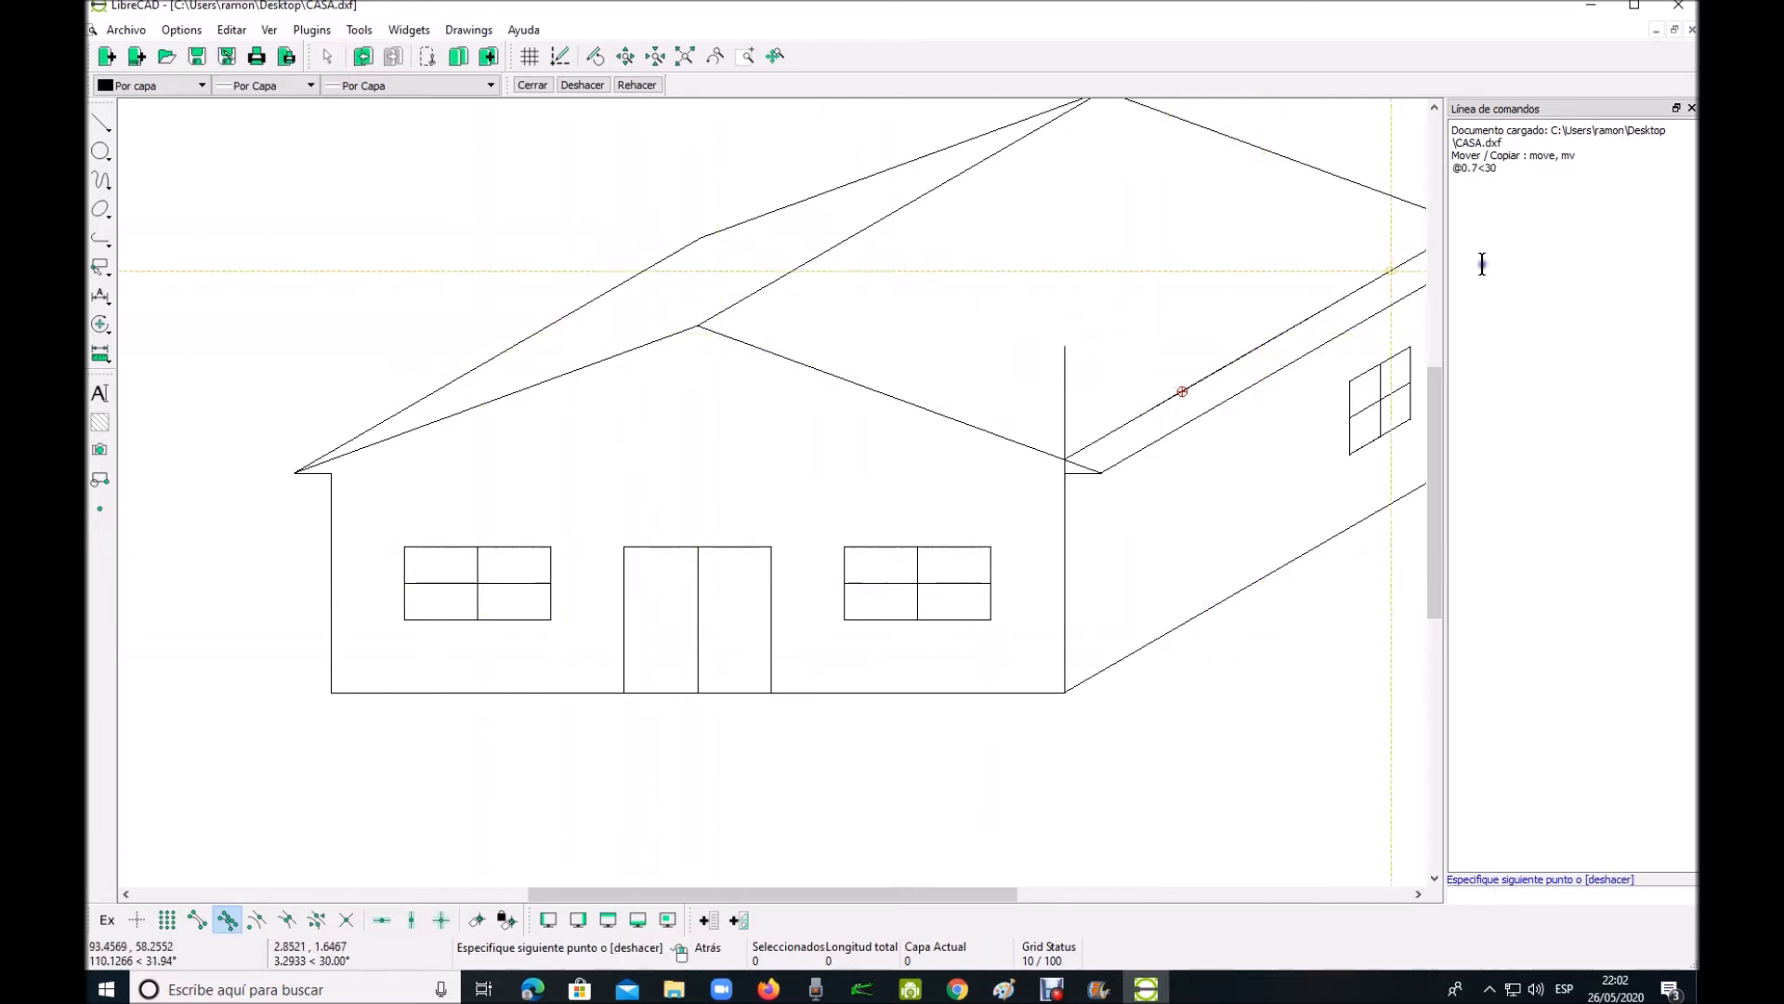
right_click(1216, 390)
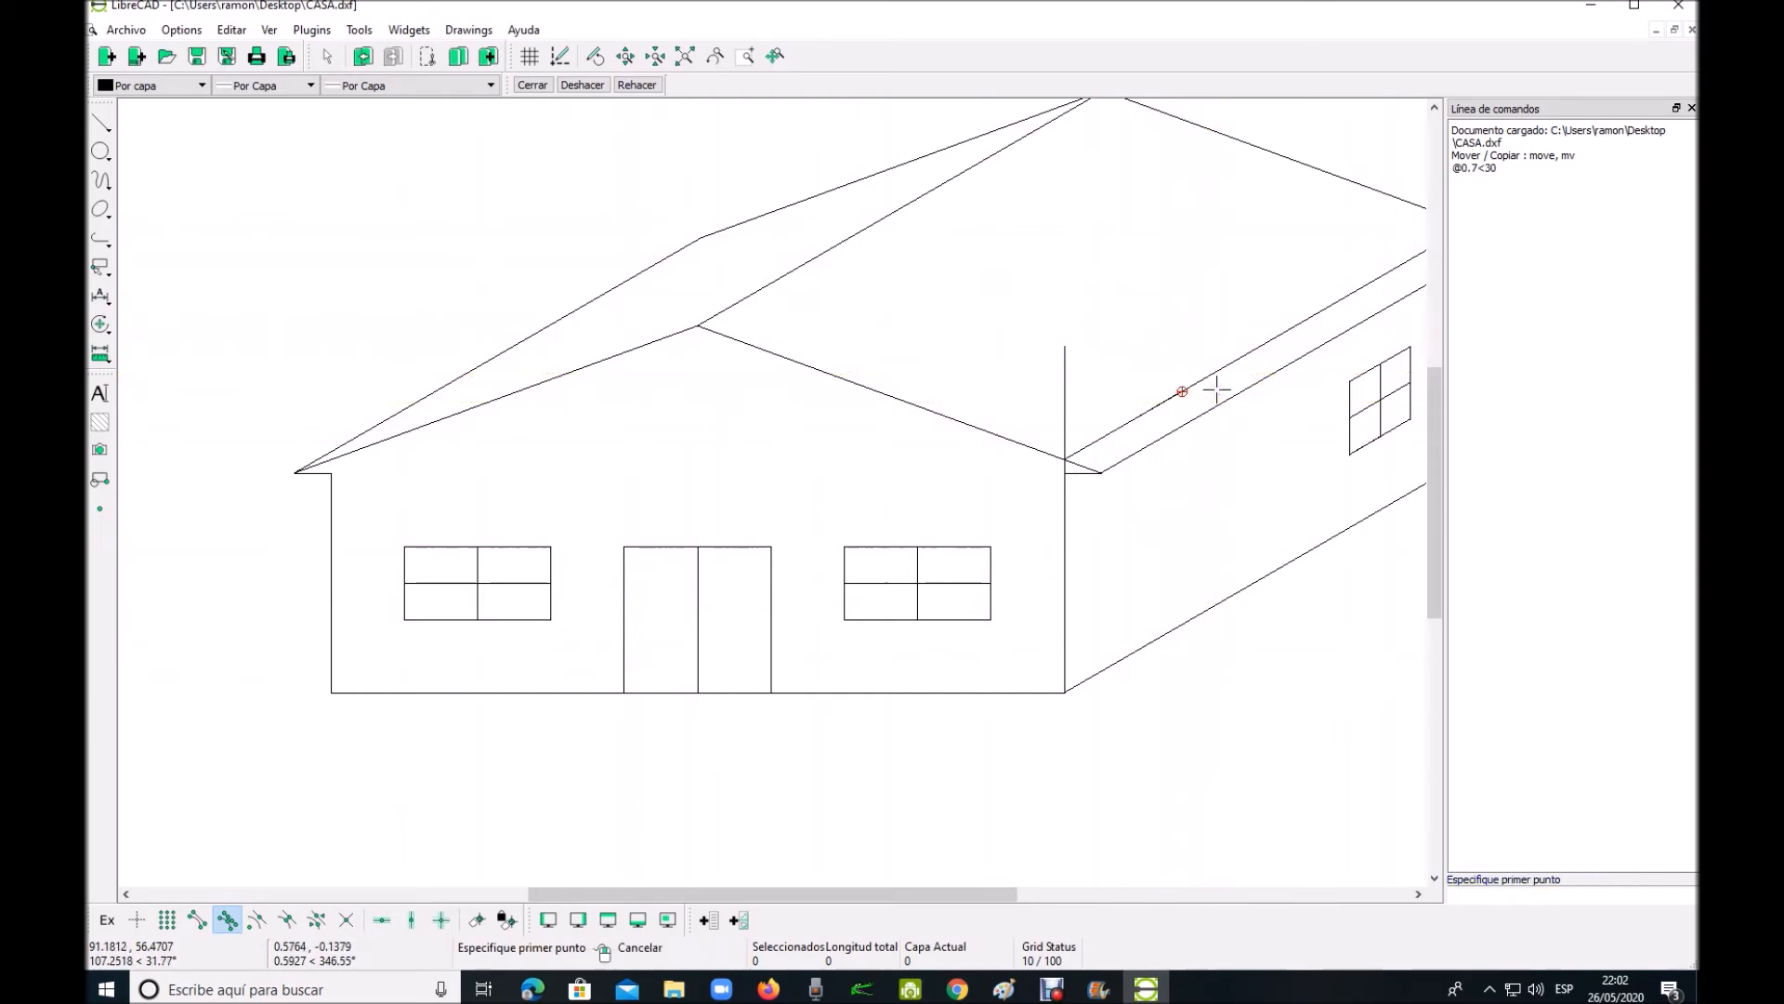
Leave the line command and delete the copied eave line from the roof, keeping the short 0.7-unit line
left_click(1271, 339)
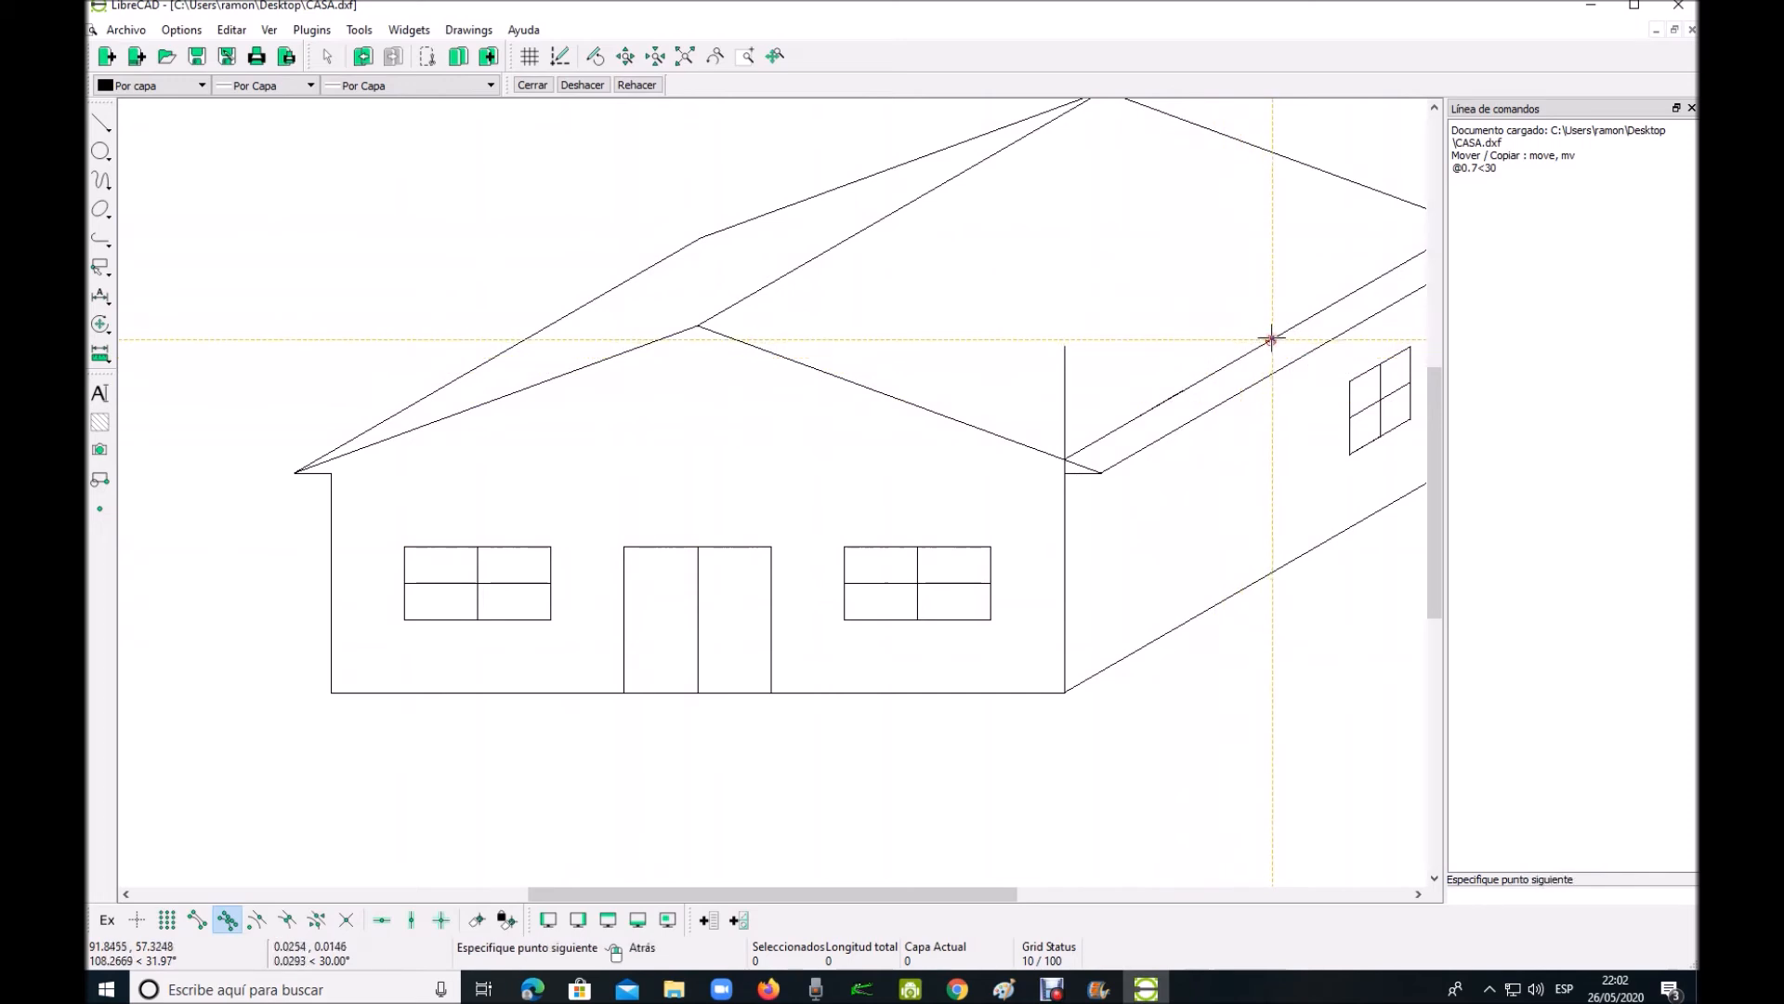
left_click(1263, 344)
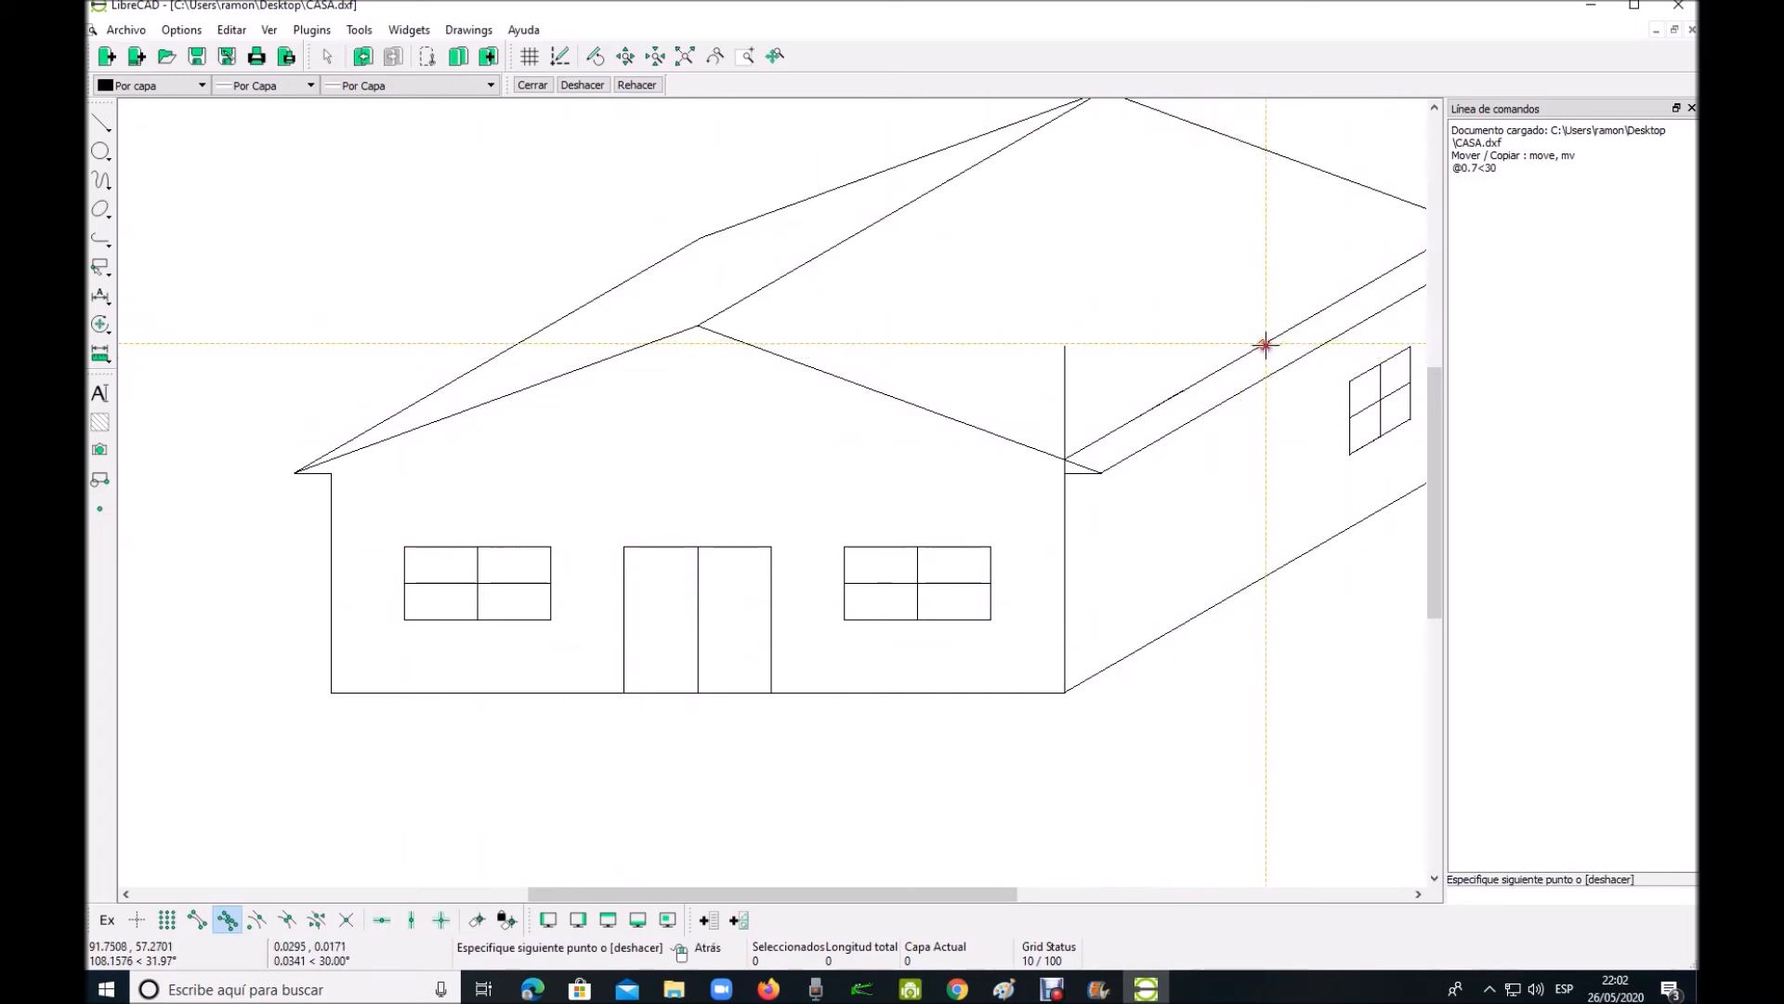
right_click(1297, 460)
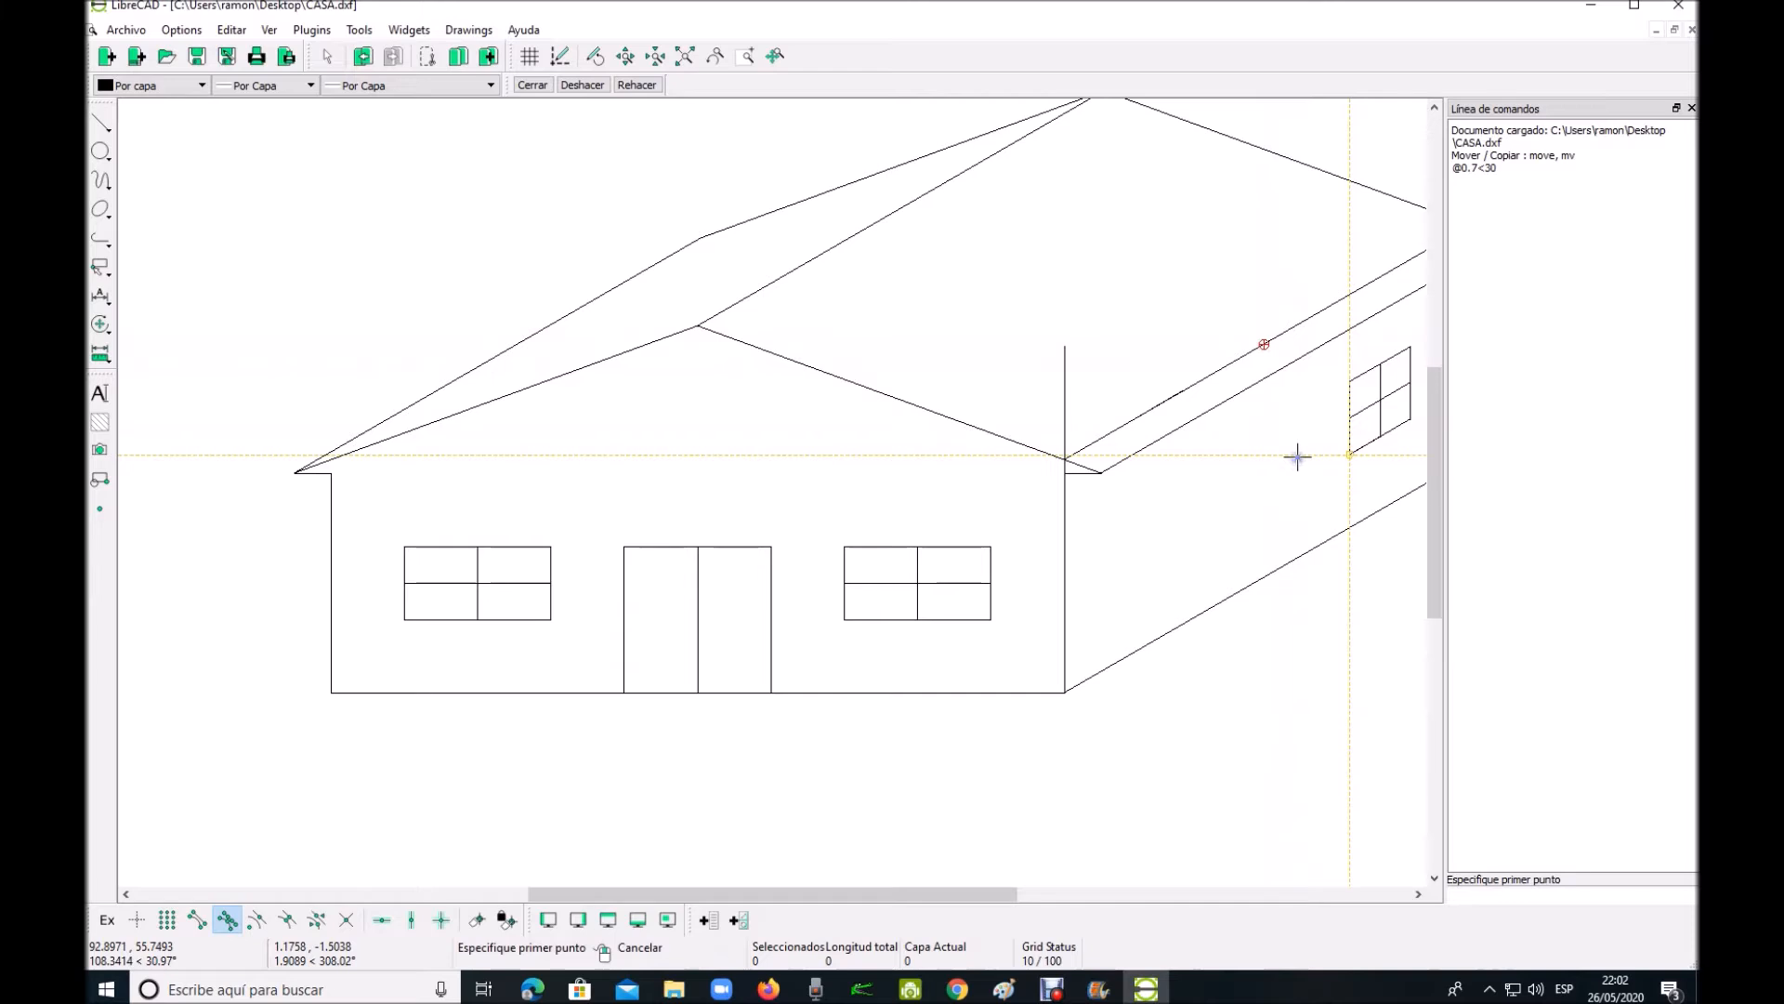
right_click(1243, 489)
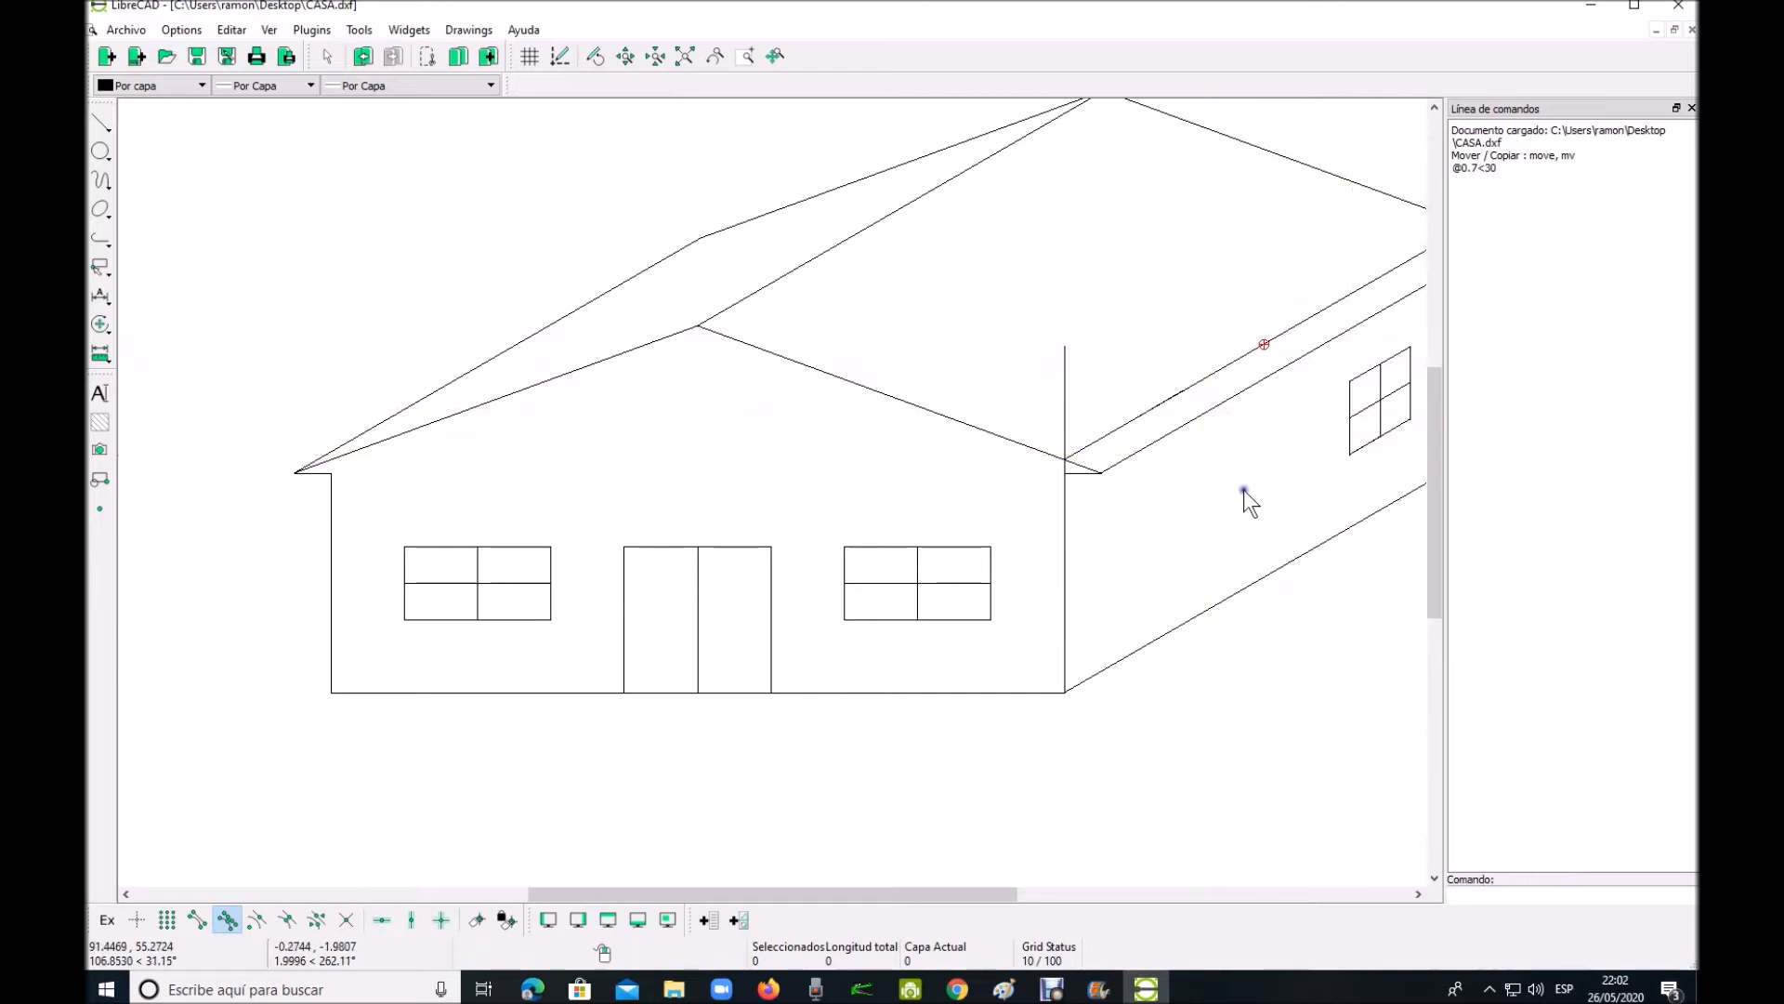
left_click(1299, 323)
key("Delete")
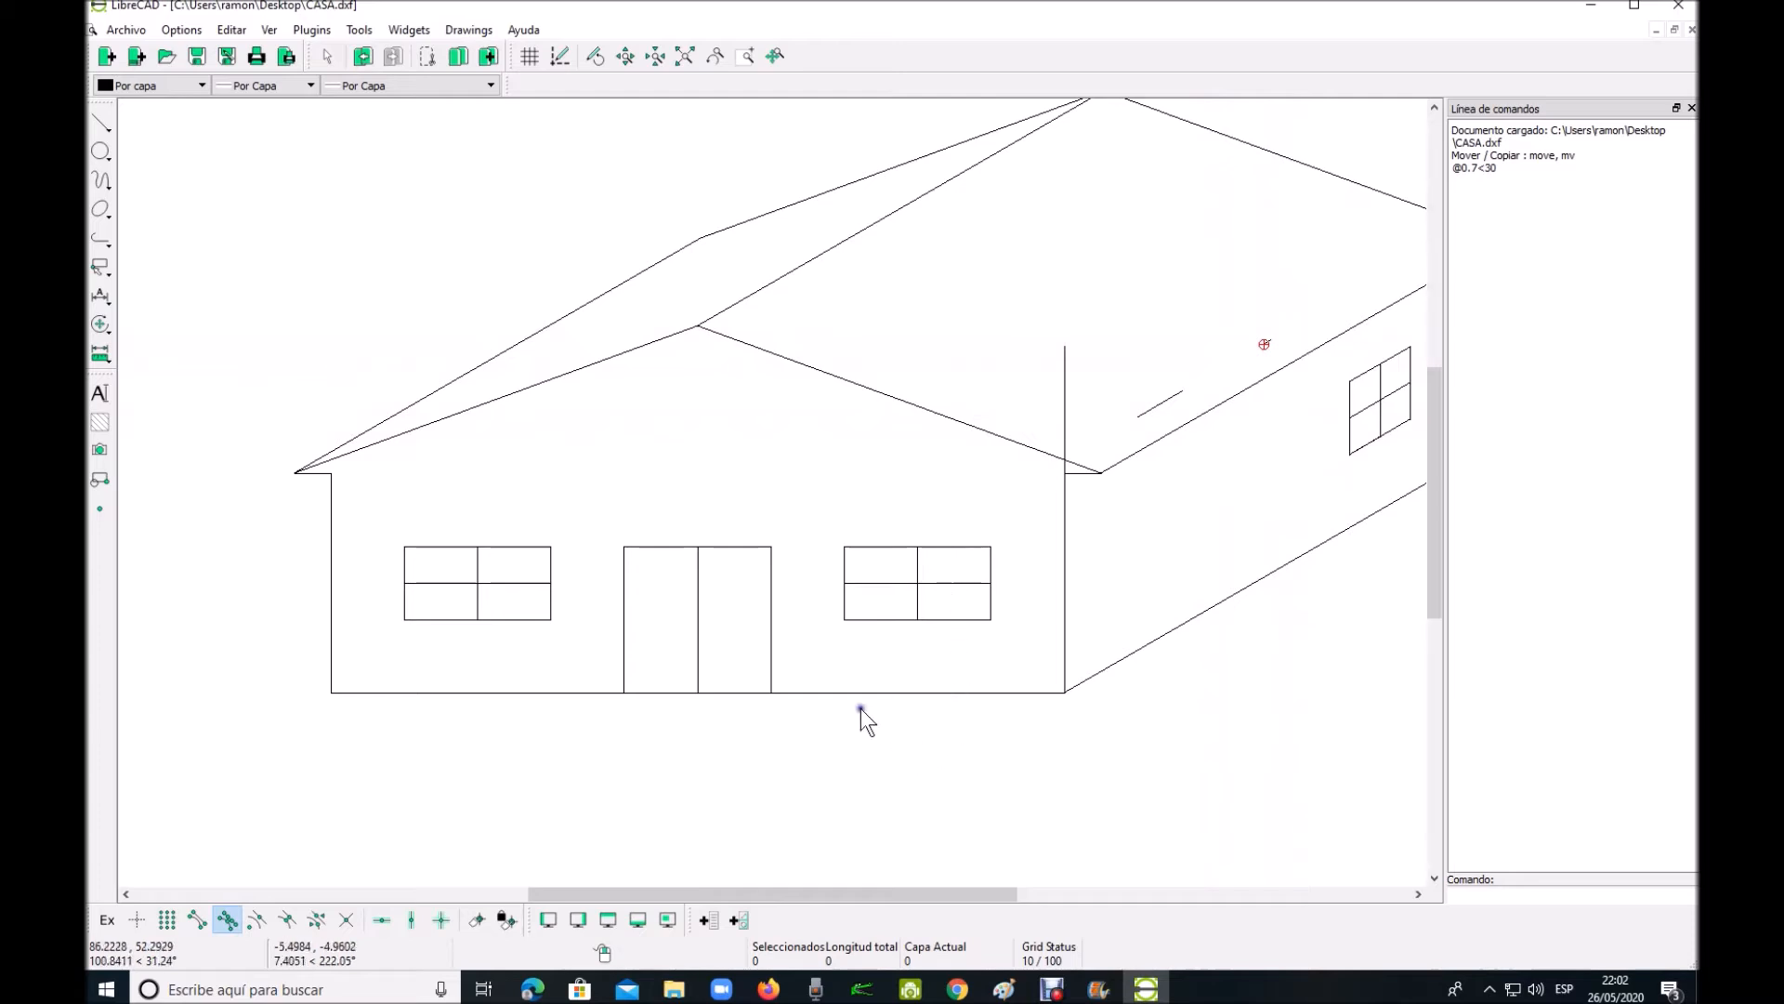
Examine where the chimney edges meet the roof slope on the front-view house
scroll(269, 610, "up", 2)
scroll(242, 627, "down", 5)
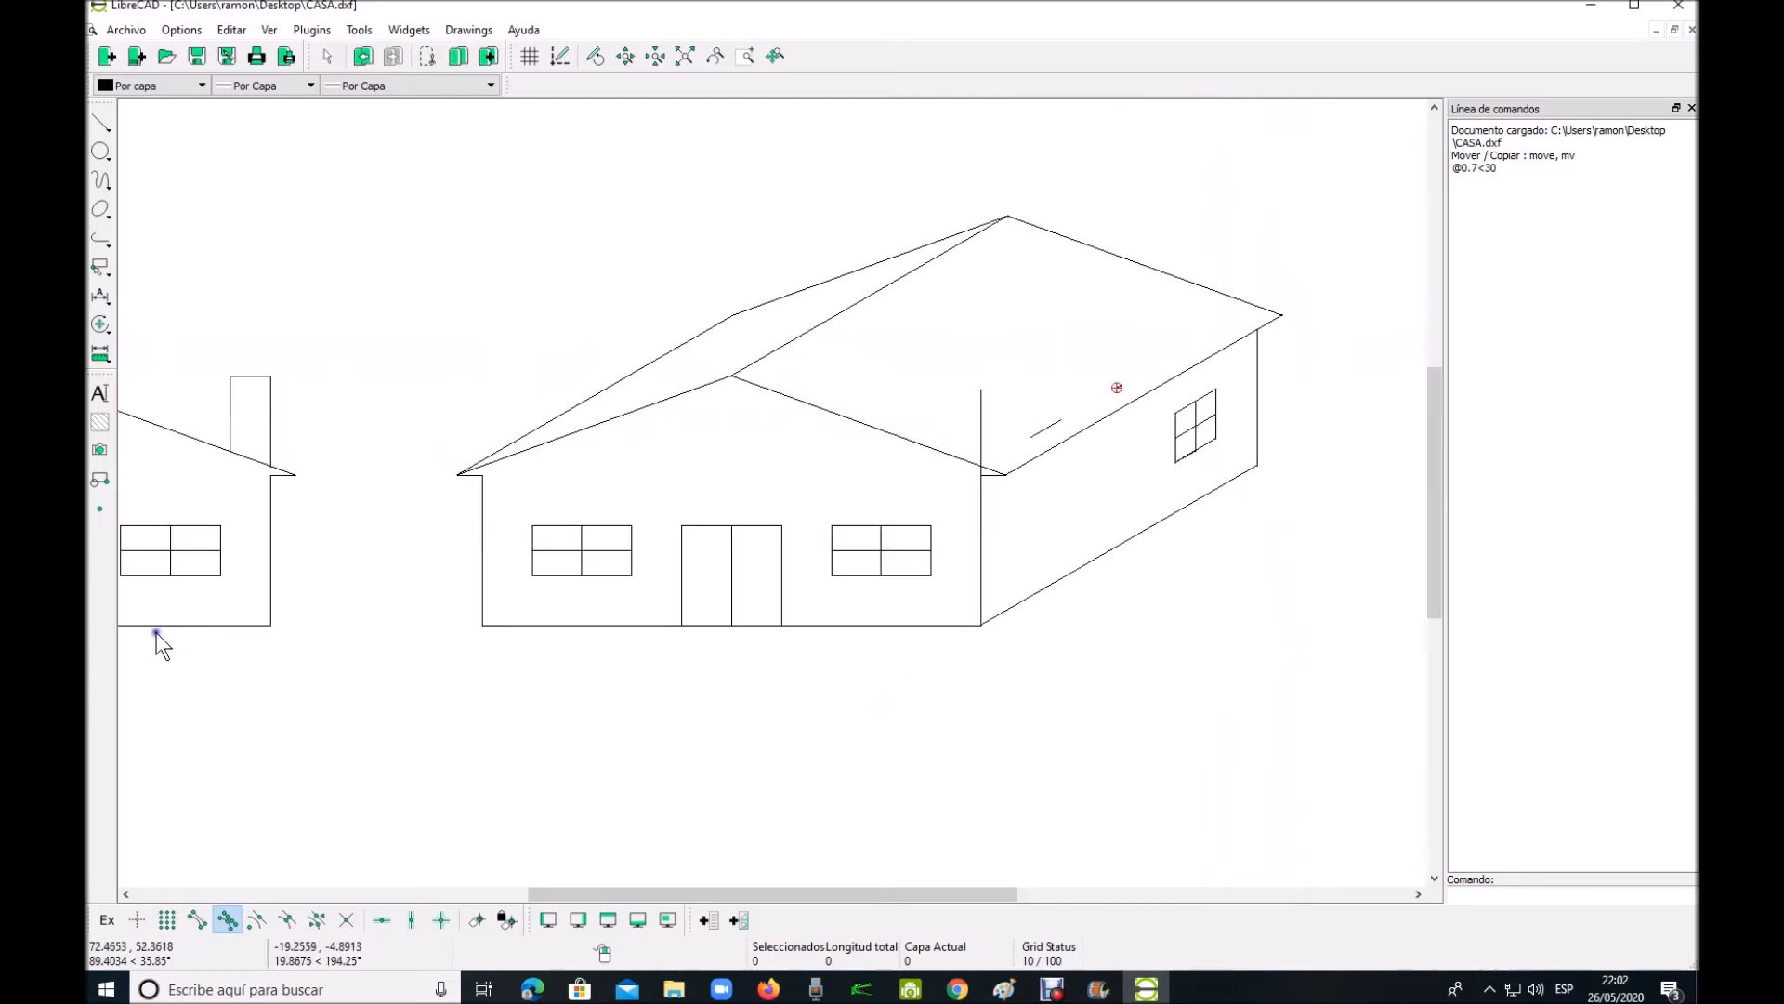
scroll(185, 632, "up", 3)
scroll(346, 362, "up", 2)
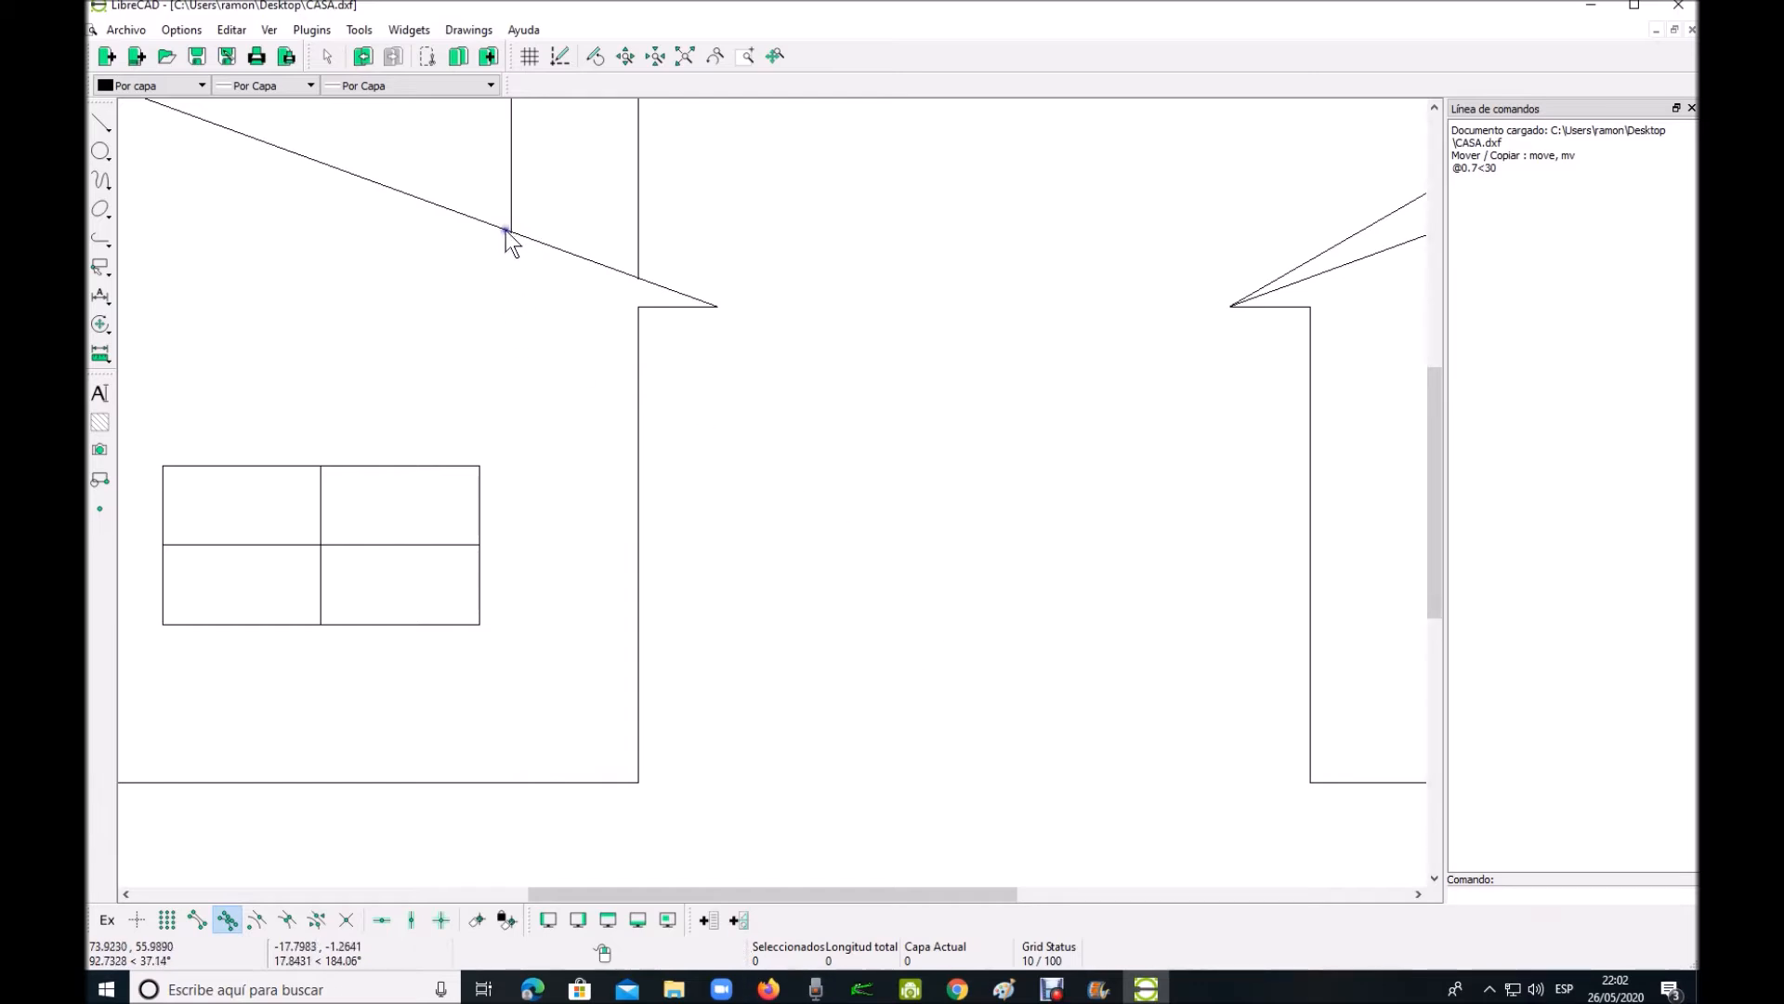
scroll(1284, 660, "up", 1)
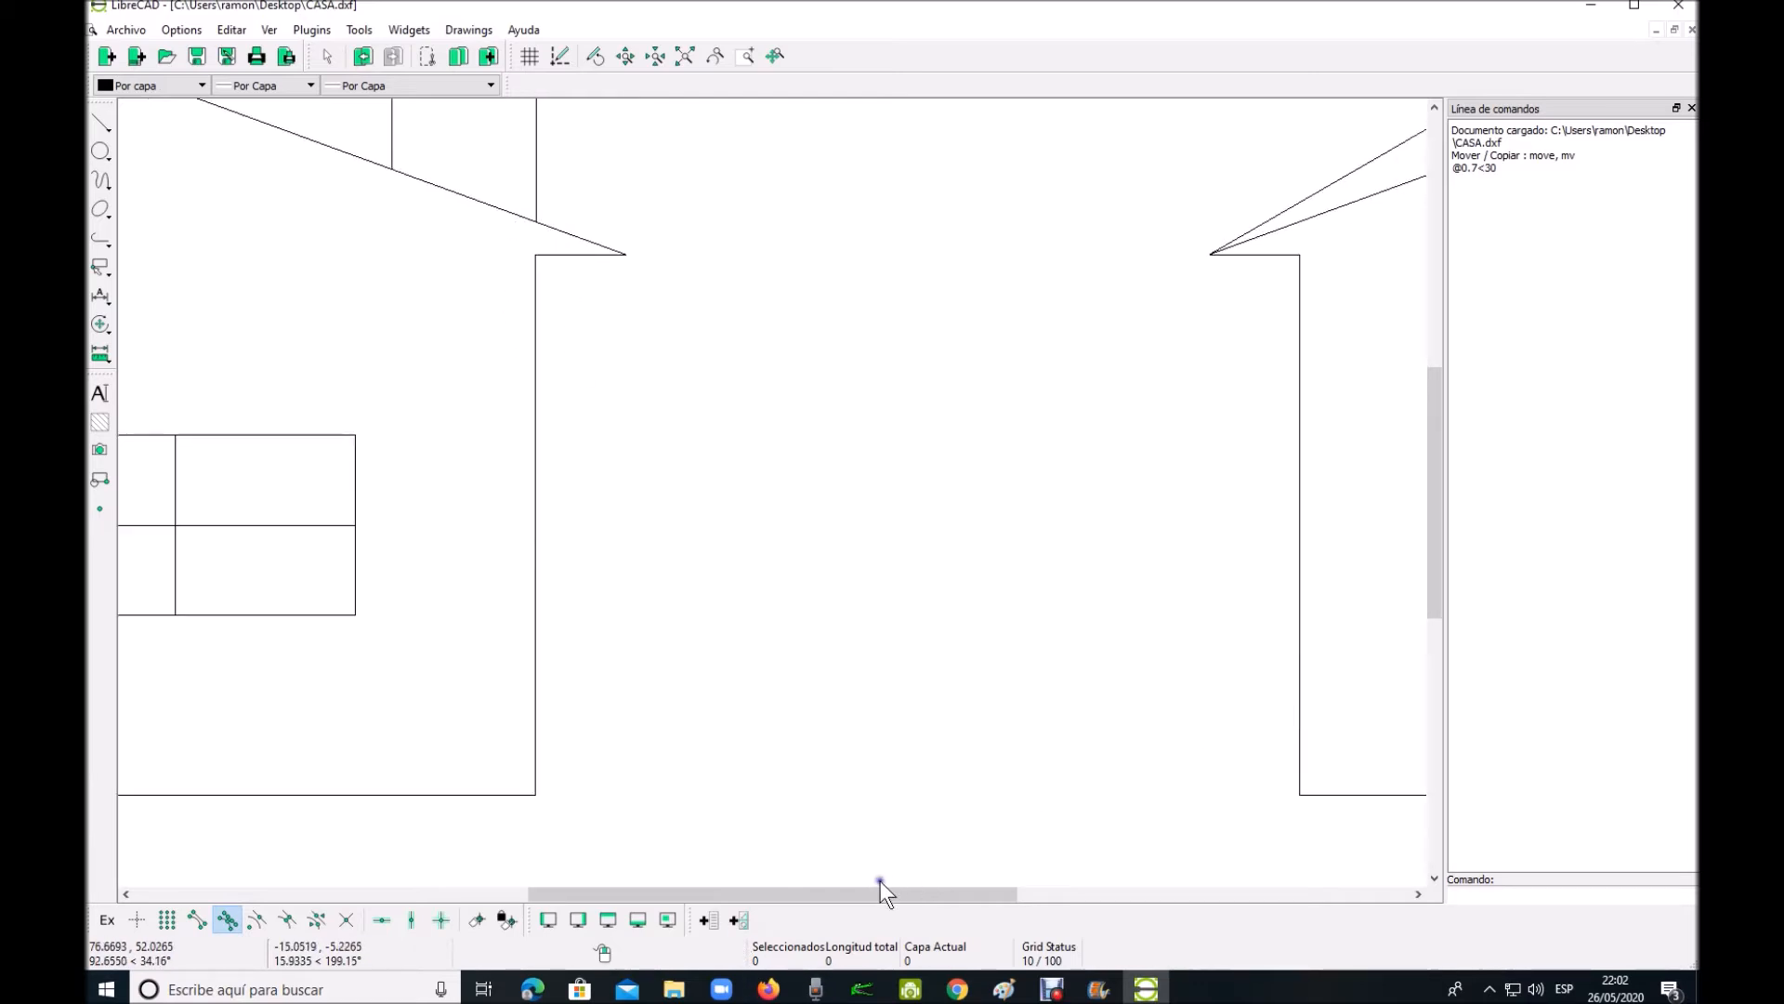
scroll(1069, 648, "down", 2)
scroll(1069, 649, "down", 2)
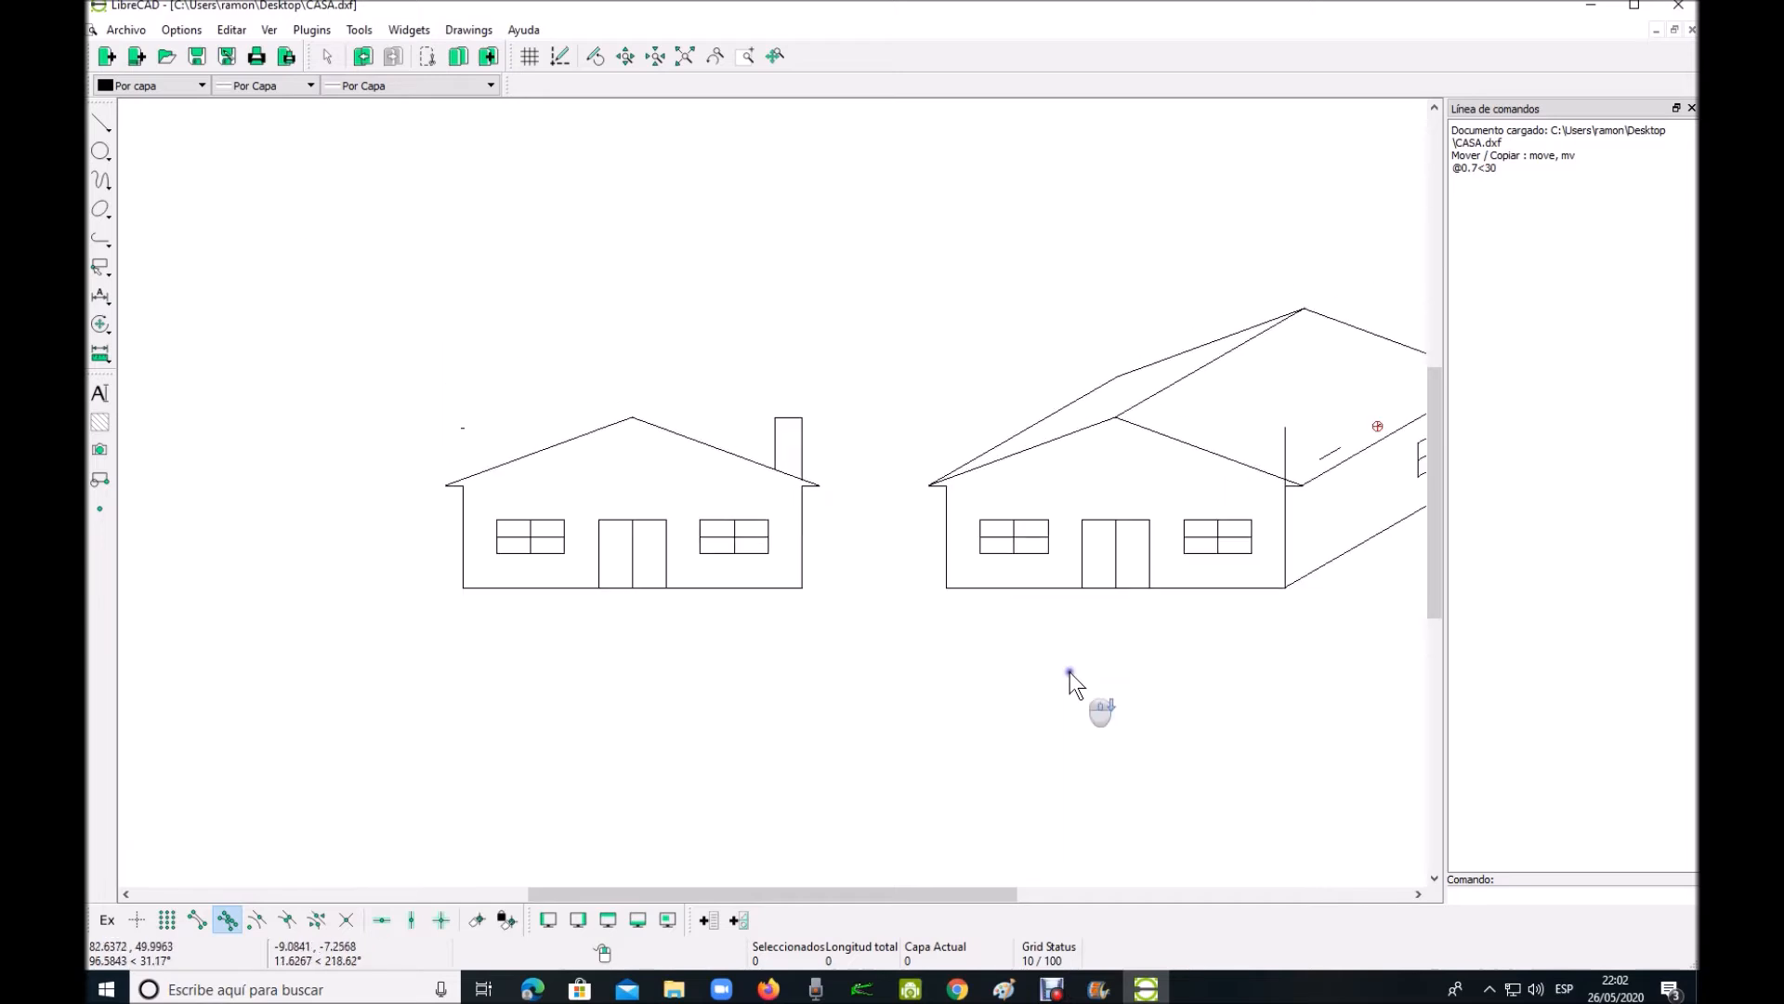
Draw a line from the perspective house's lower front-right wall corner to @0.8<180, using endpoint snap
left_click_drag(883, 894, 1040, 890)
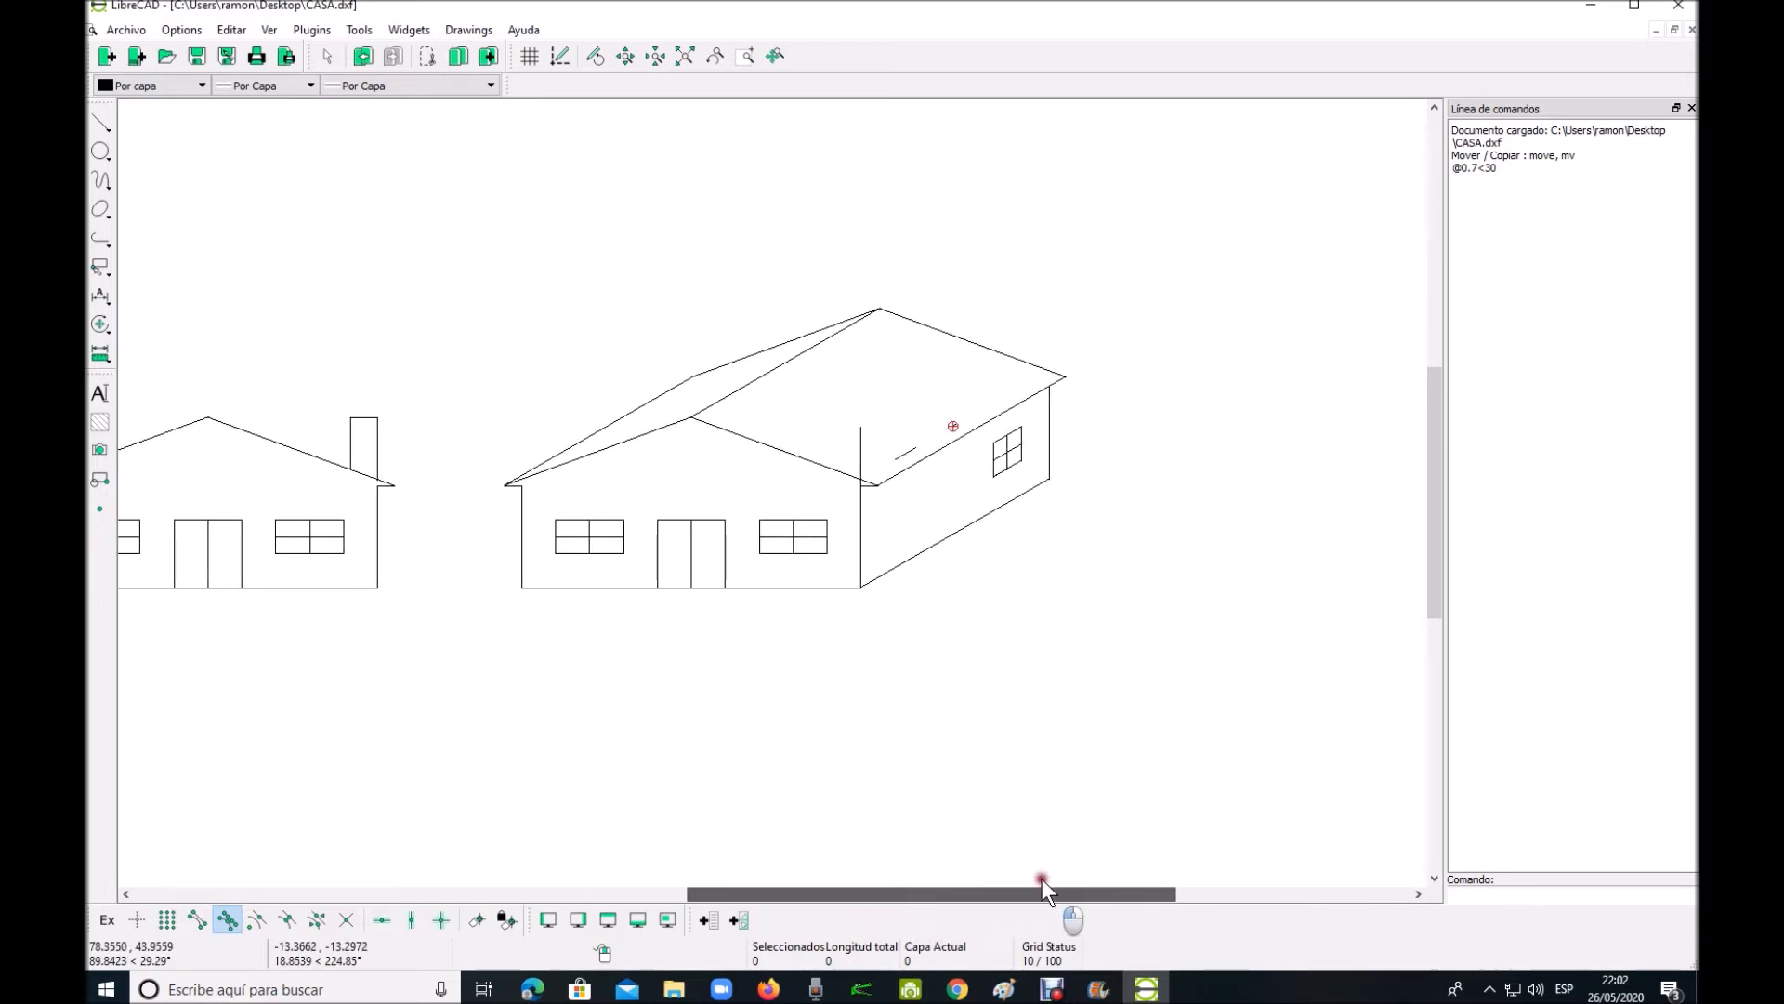
scroll(729, 482, "up", 2)
scroll(729, 481, "up", 1)
scroll(1064, 515, "up", 2)
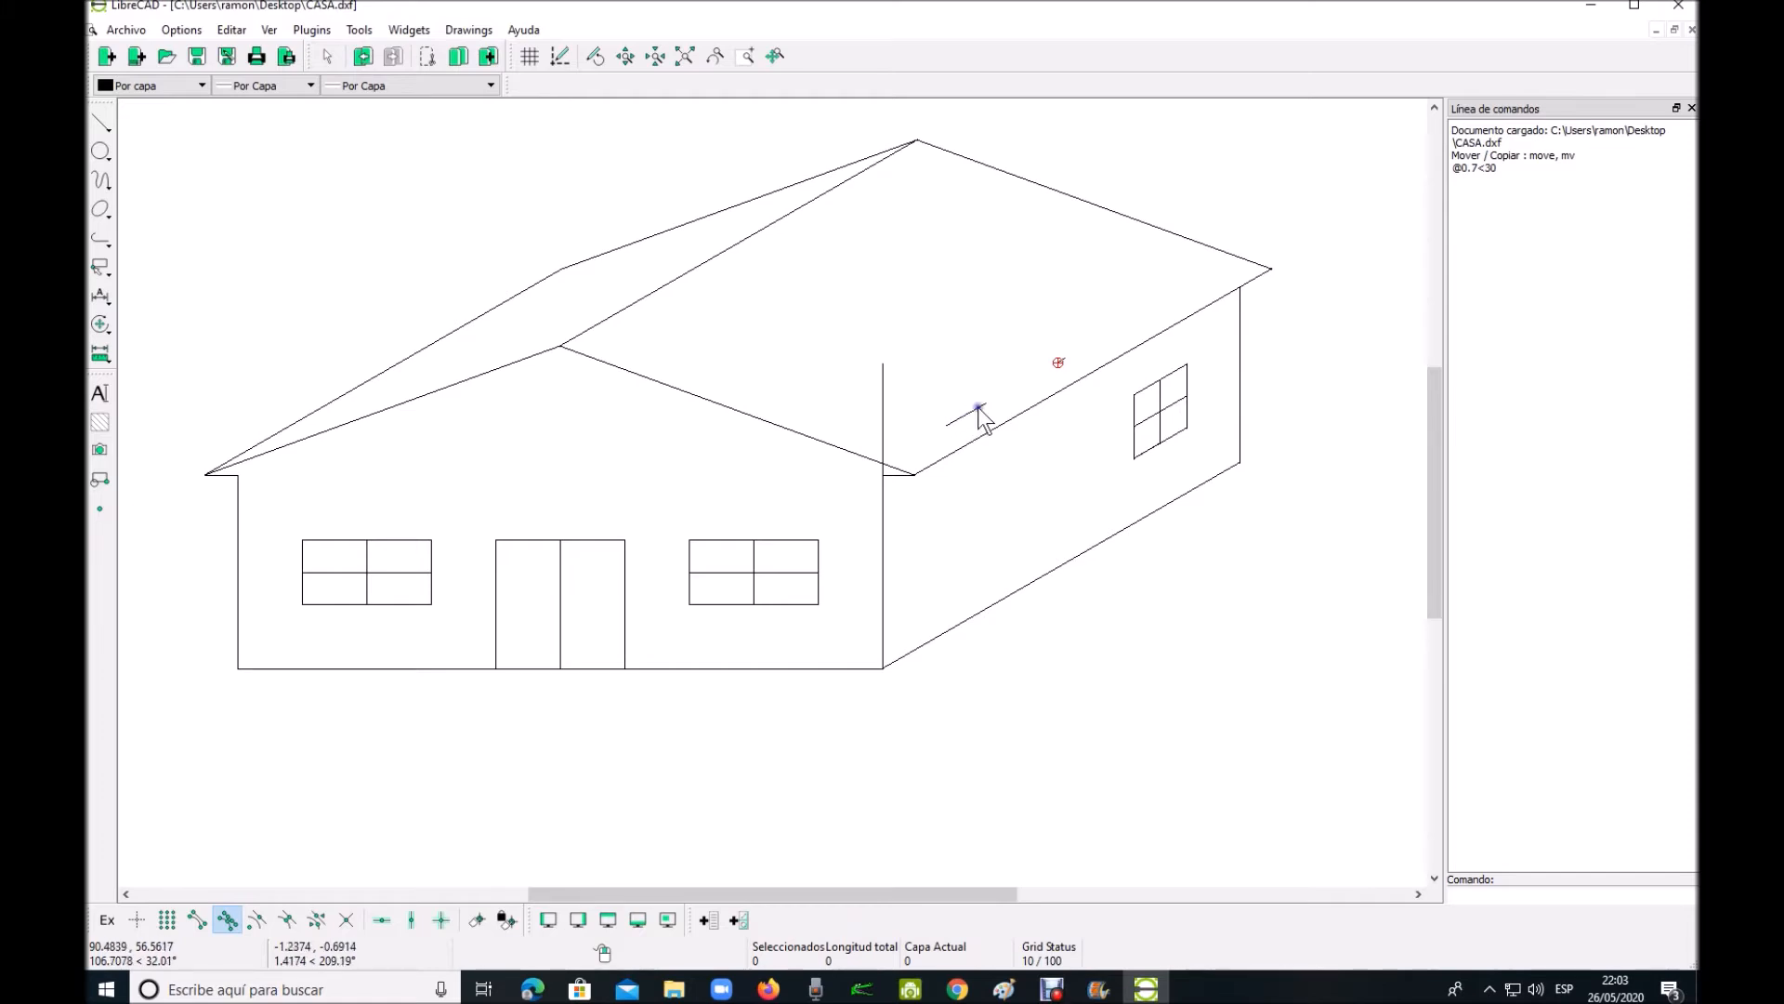
left_click(358, 29)
mouse_move(377, 61)
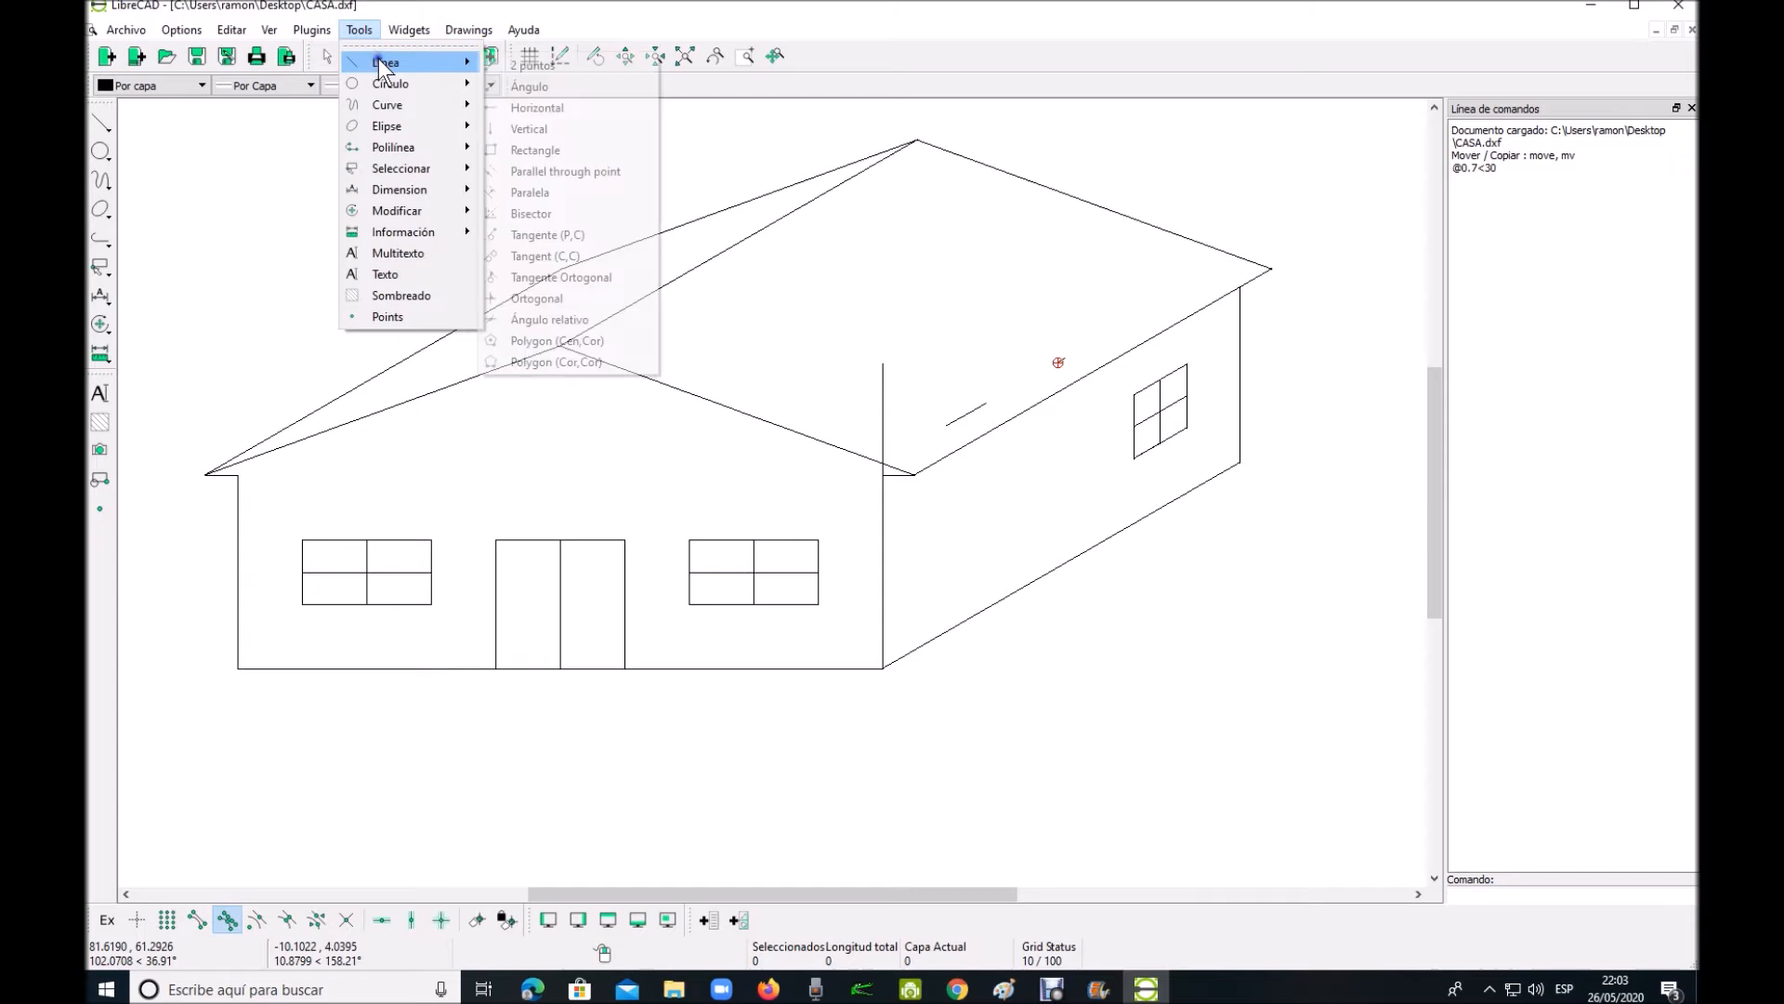
left_click(532, 63)
left_click(195, 923)
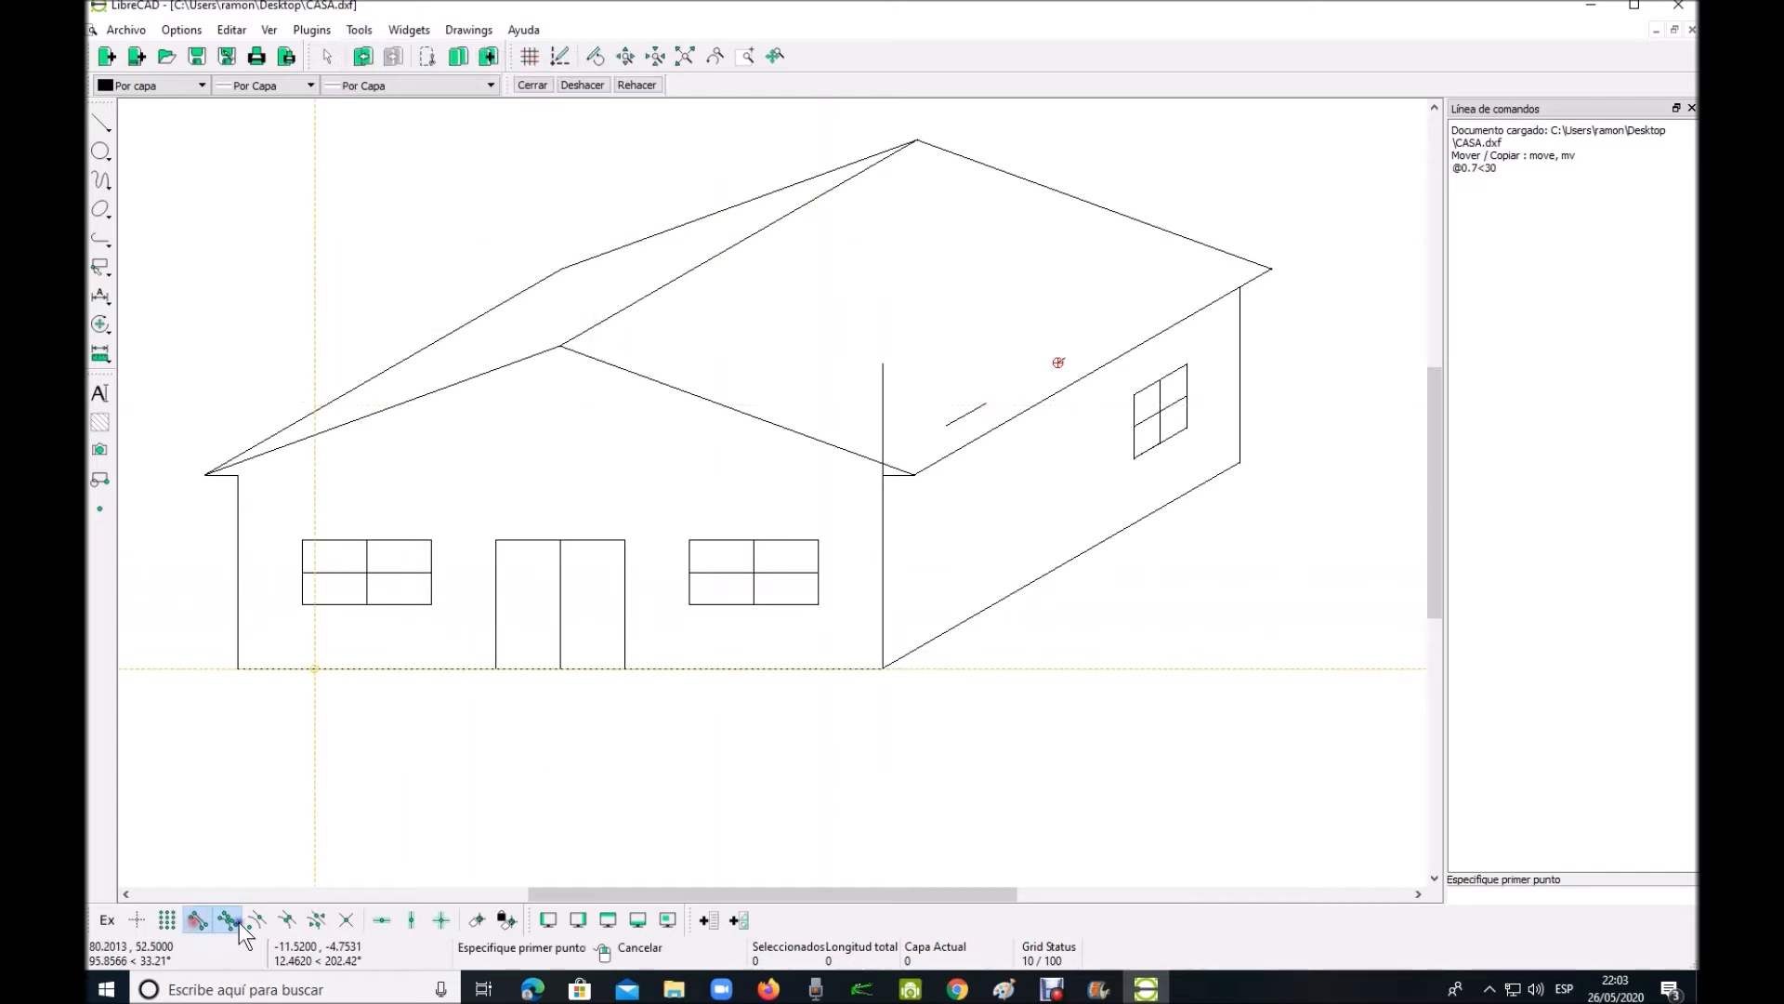
left_click(883, 671)
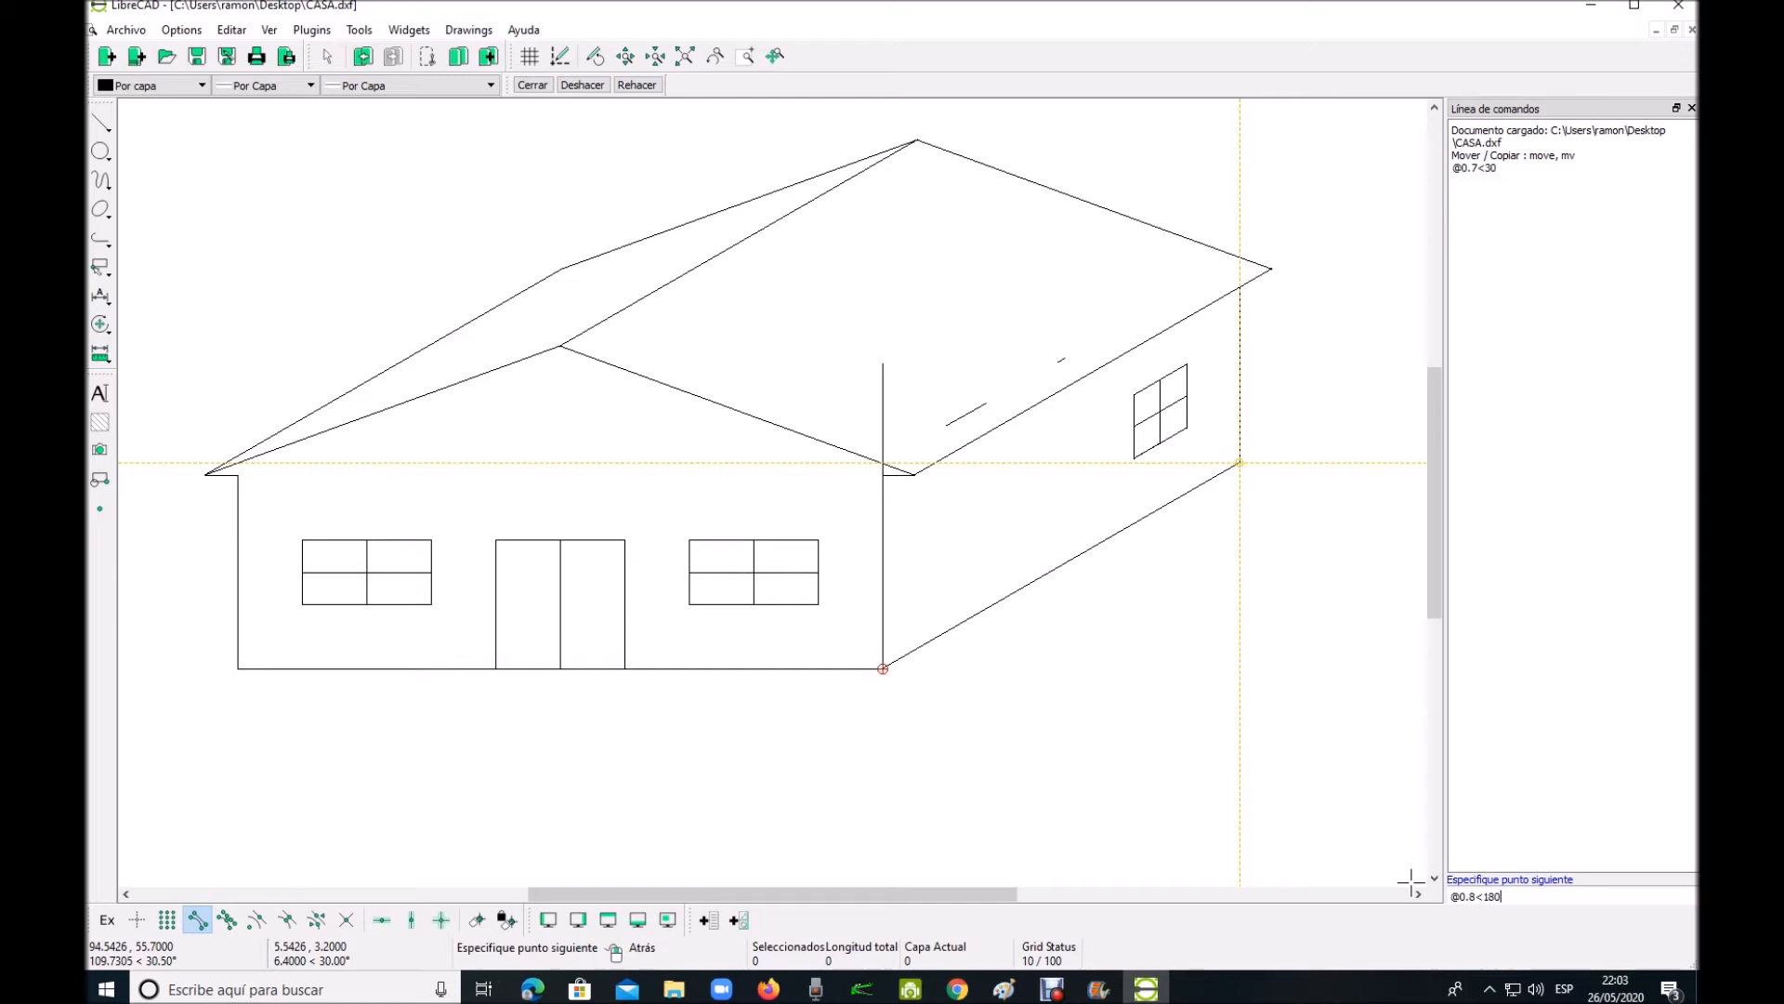
key("Return")
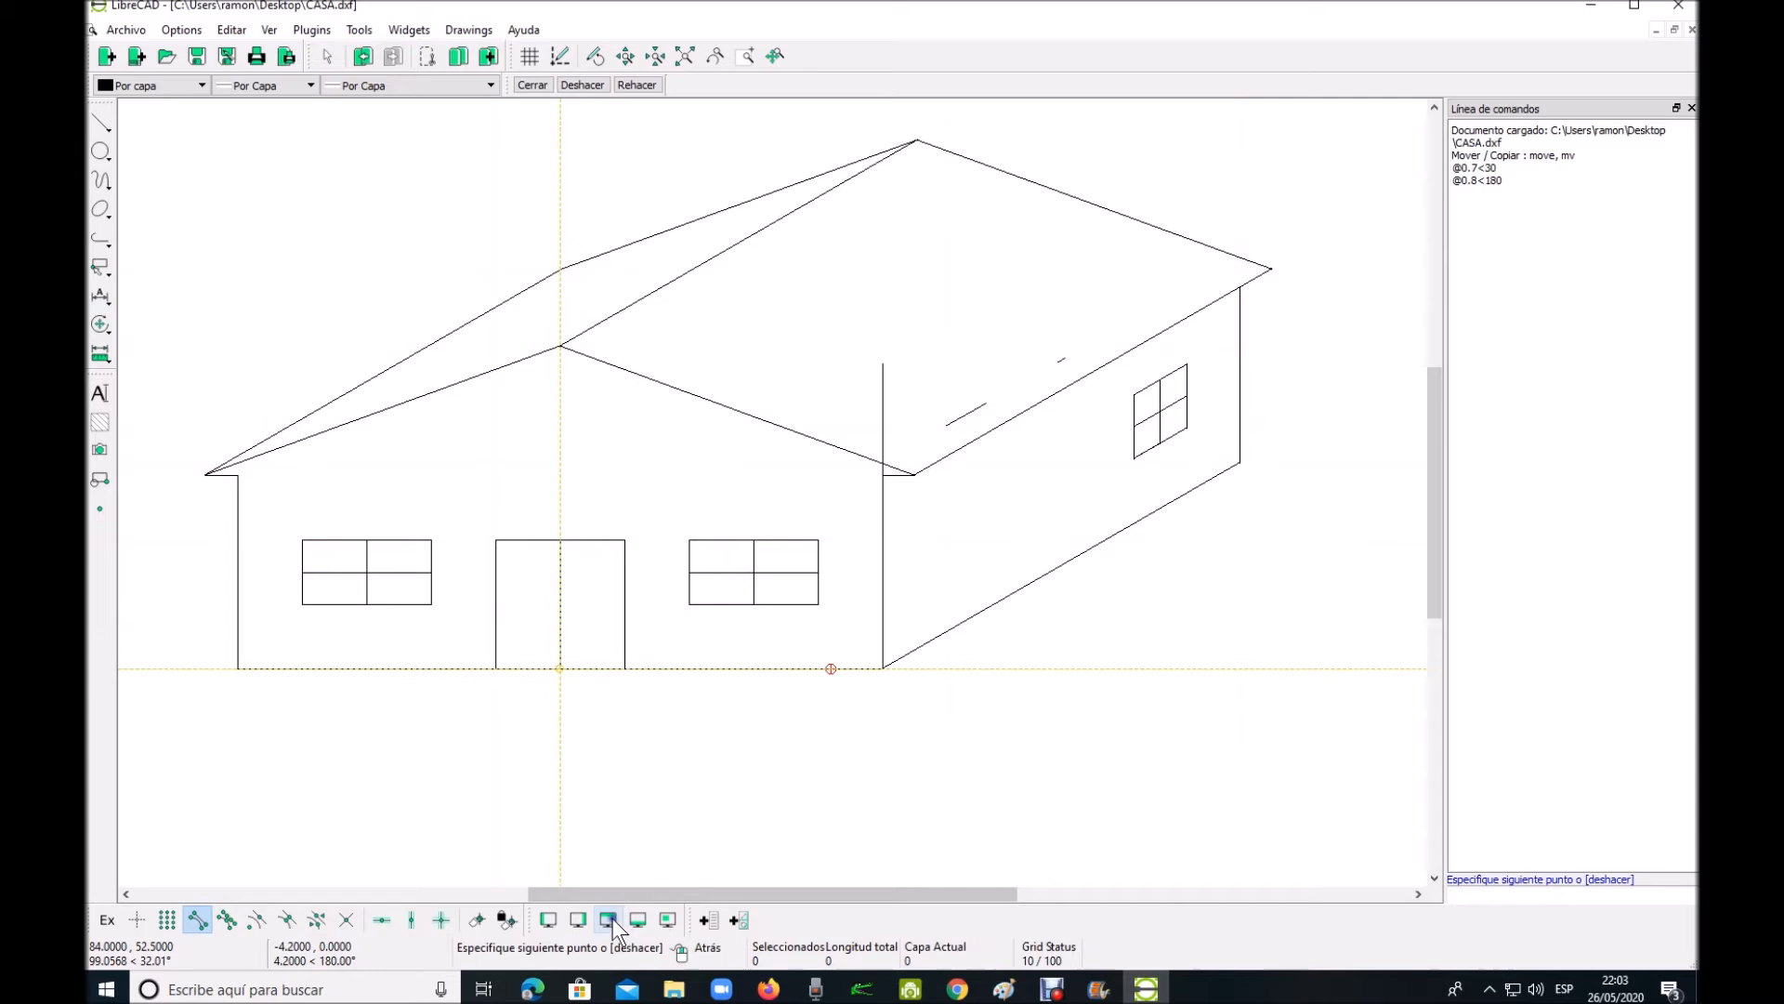
Continue the line vertically from its new endpoint past the roof slope to the top height of the existing vertical auxiliary line
left_click(410, 920)
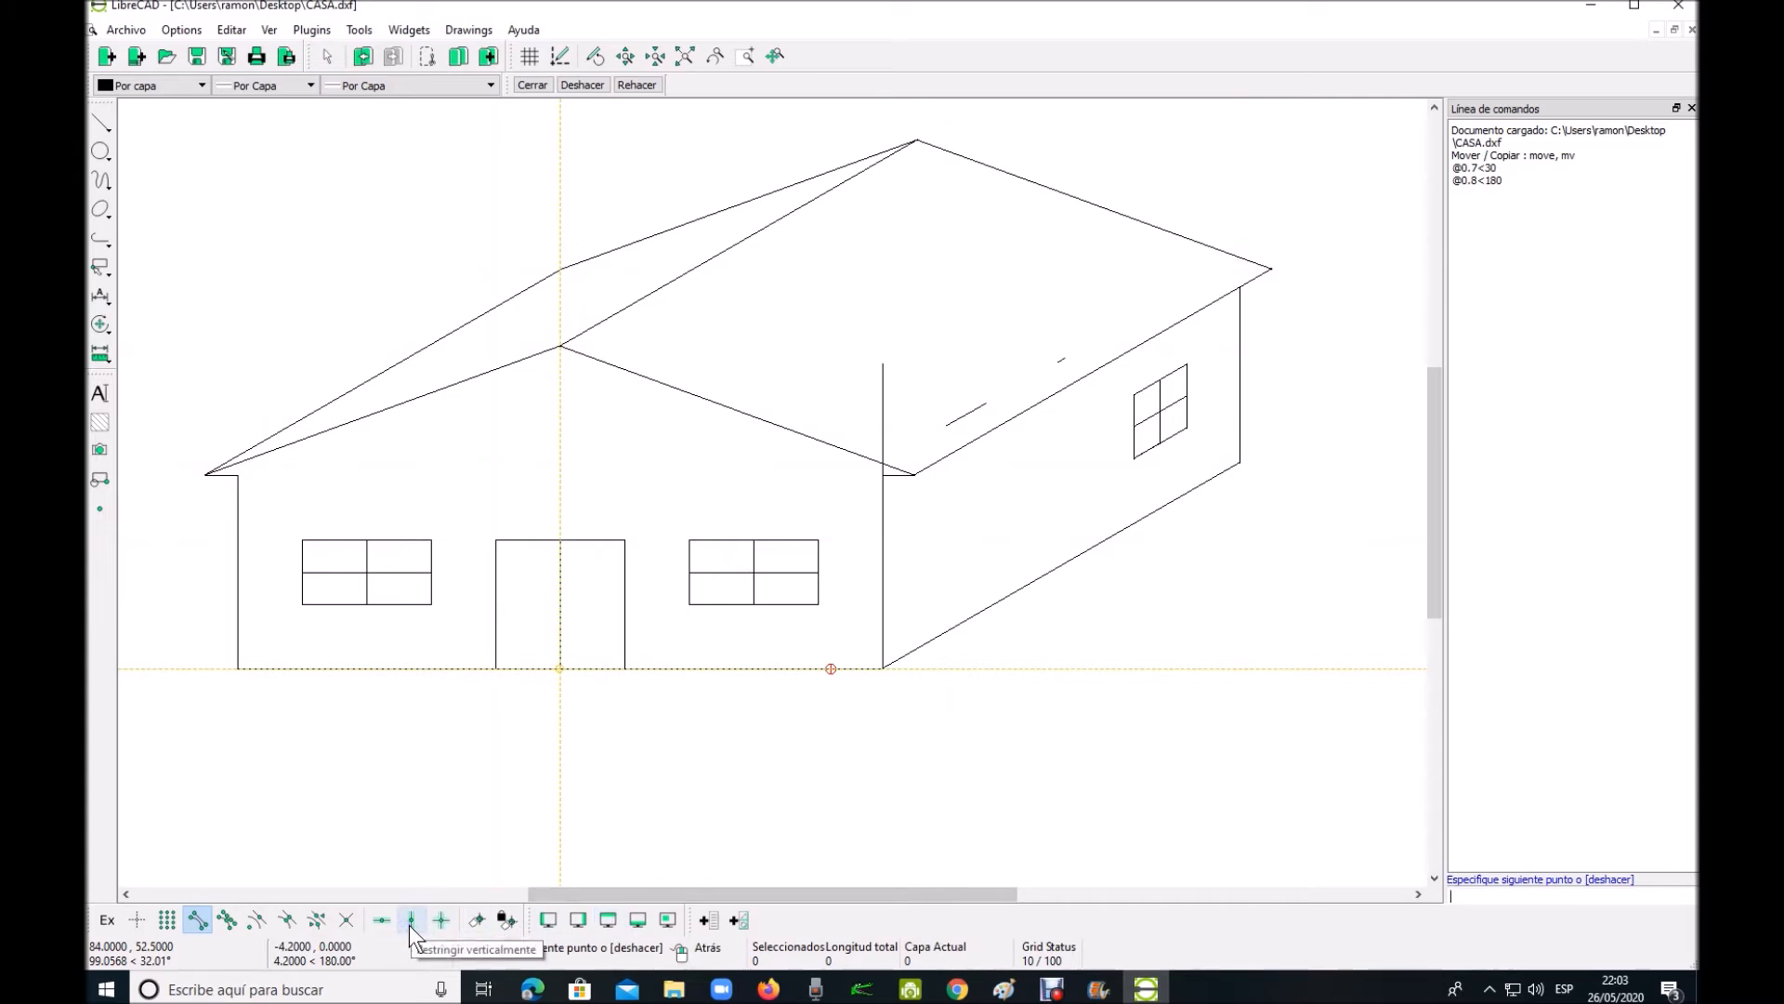
left_click(836, 342)
right_click(884, 343)
right_click(920, 367)
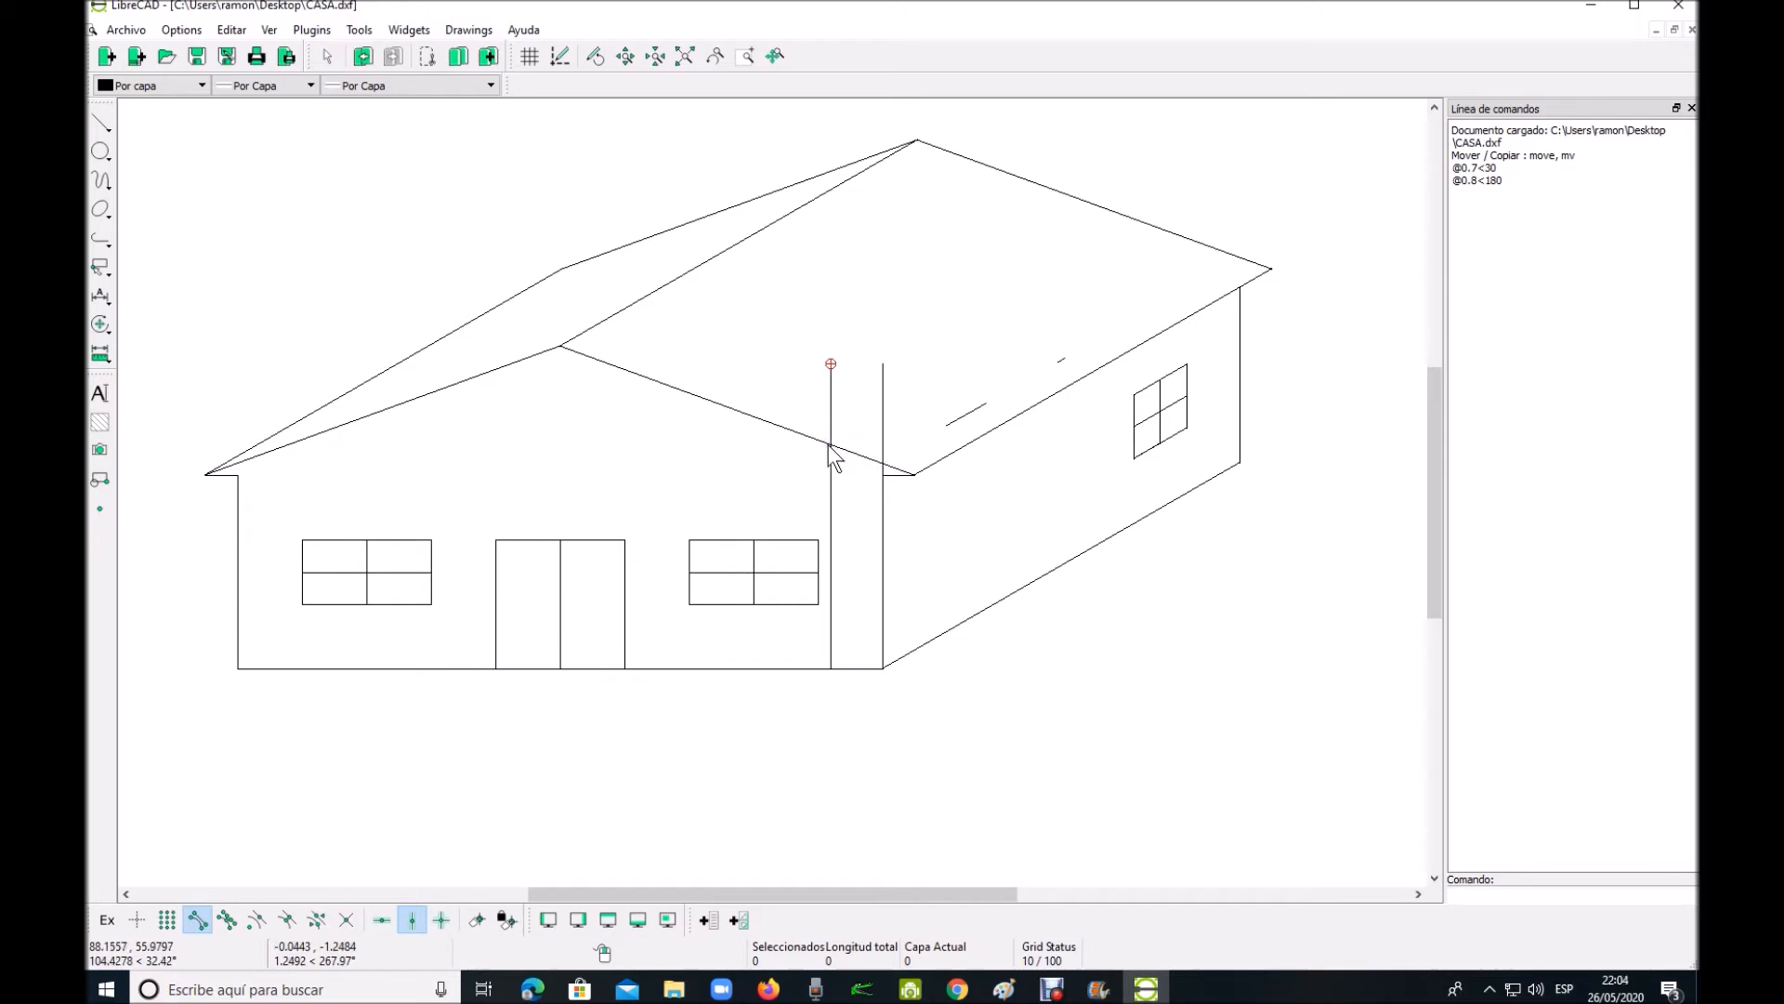
Copy the 0.7-unit line from the corner vertical's intersection with the roof slope to the second vertical's intersection, keeping the original and snapping to intersections only
right_click(1031, 477)
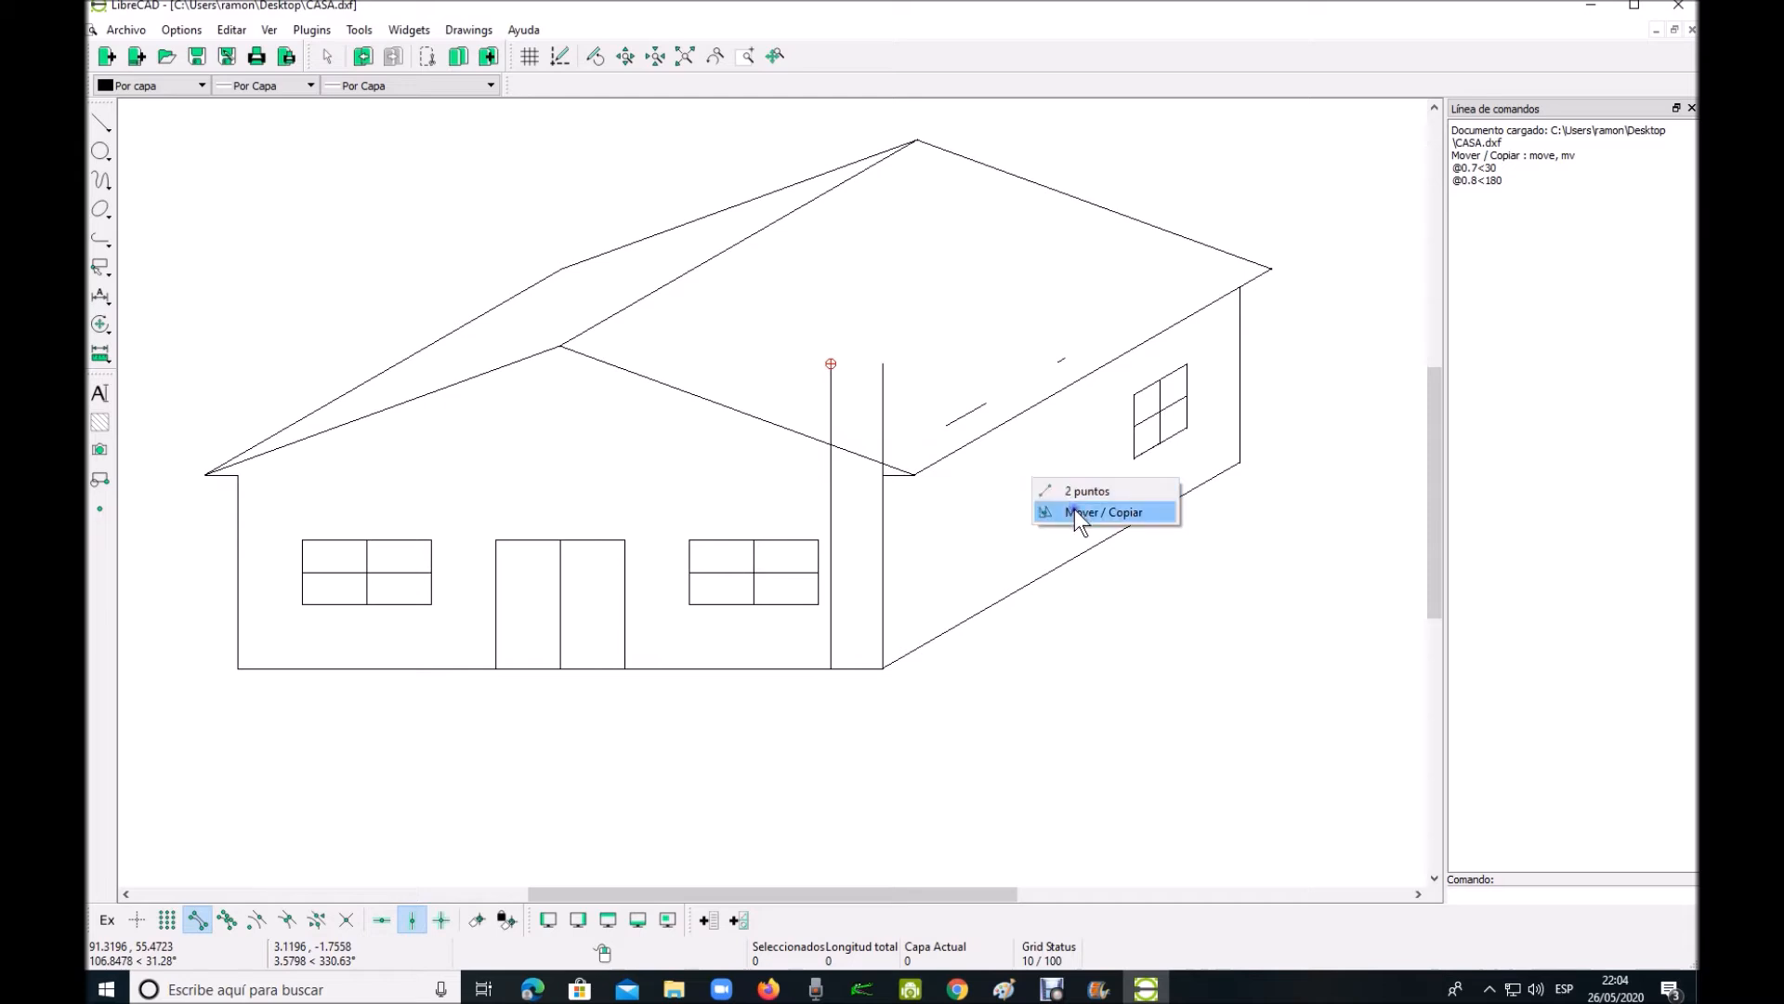
left_click(1044, 474)
left_click(972, 410)
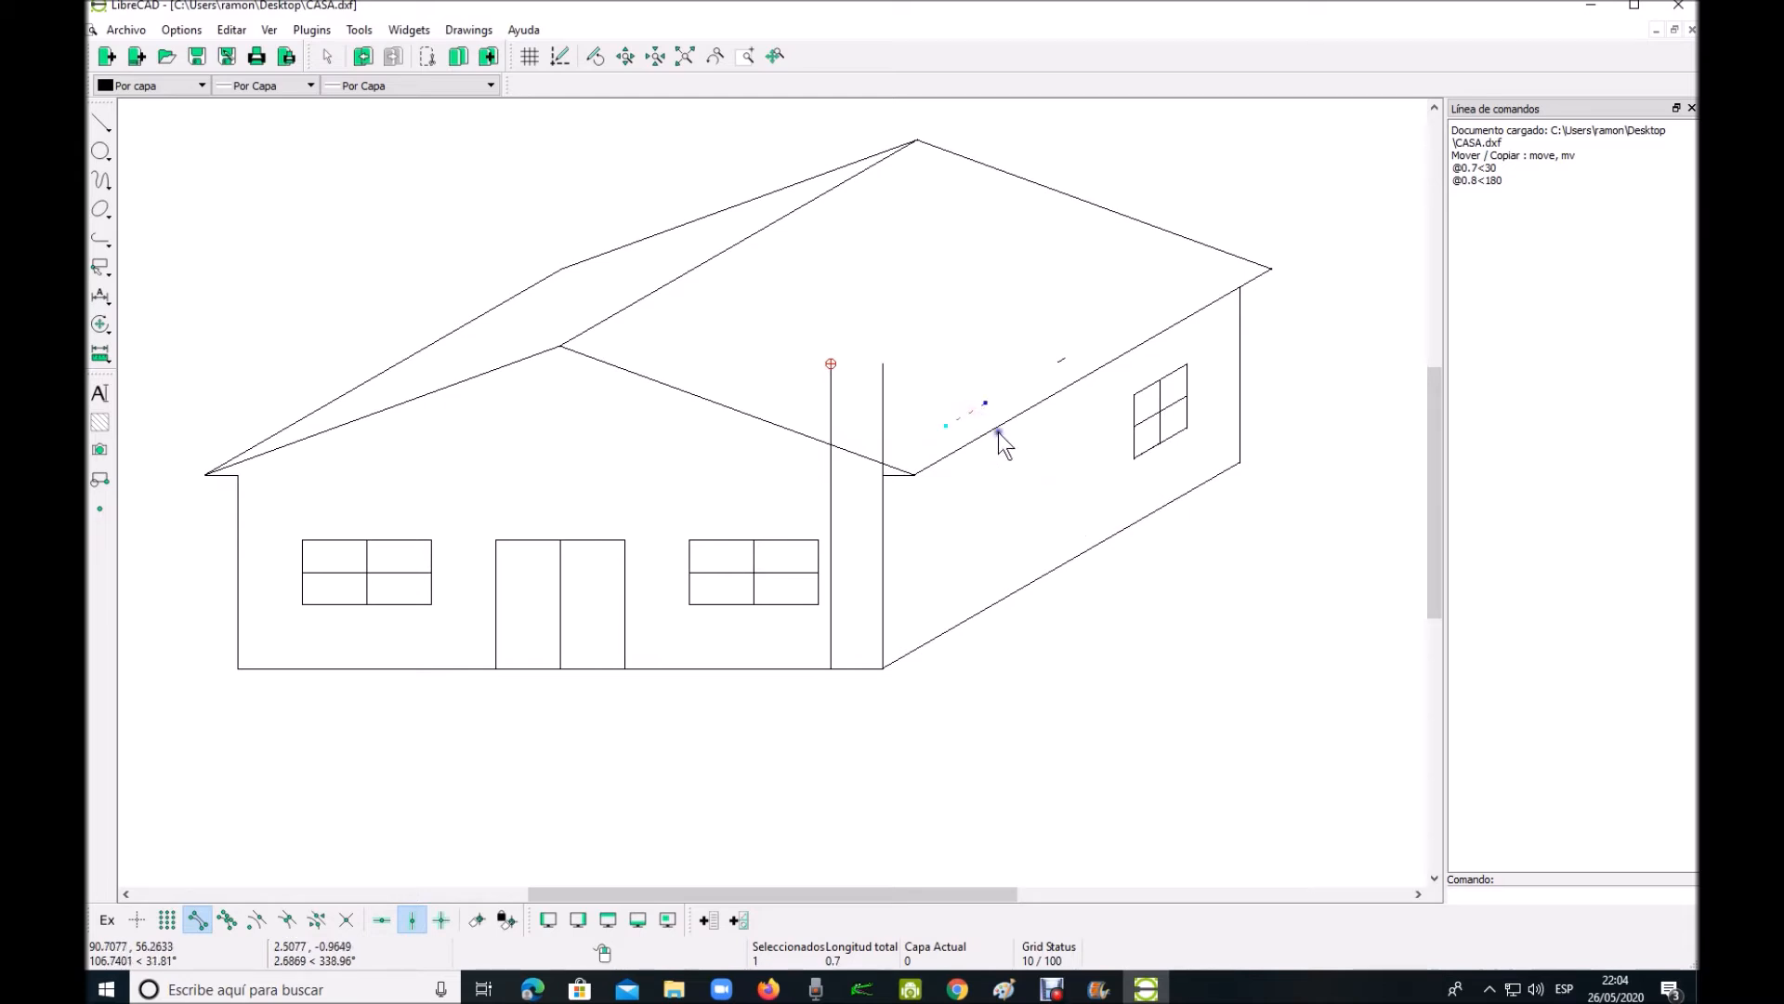
right_click(1038, 474)
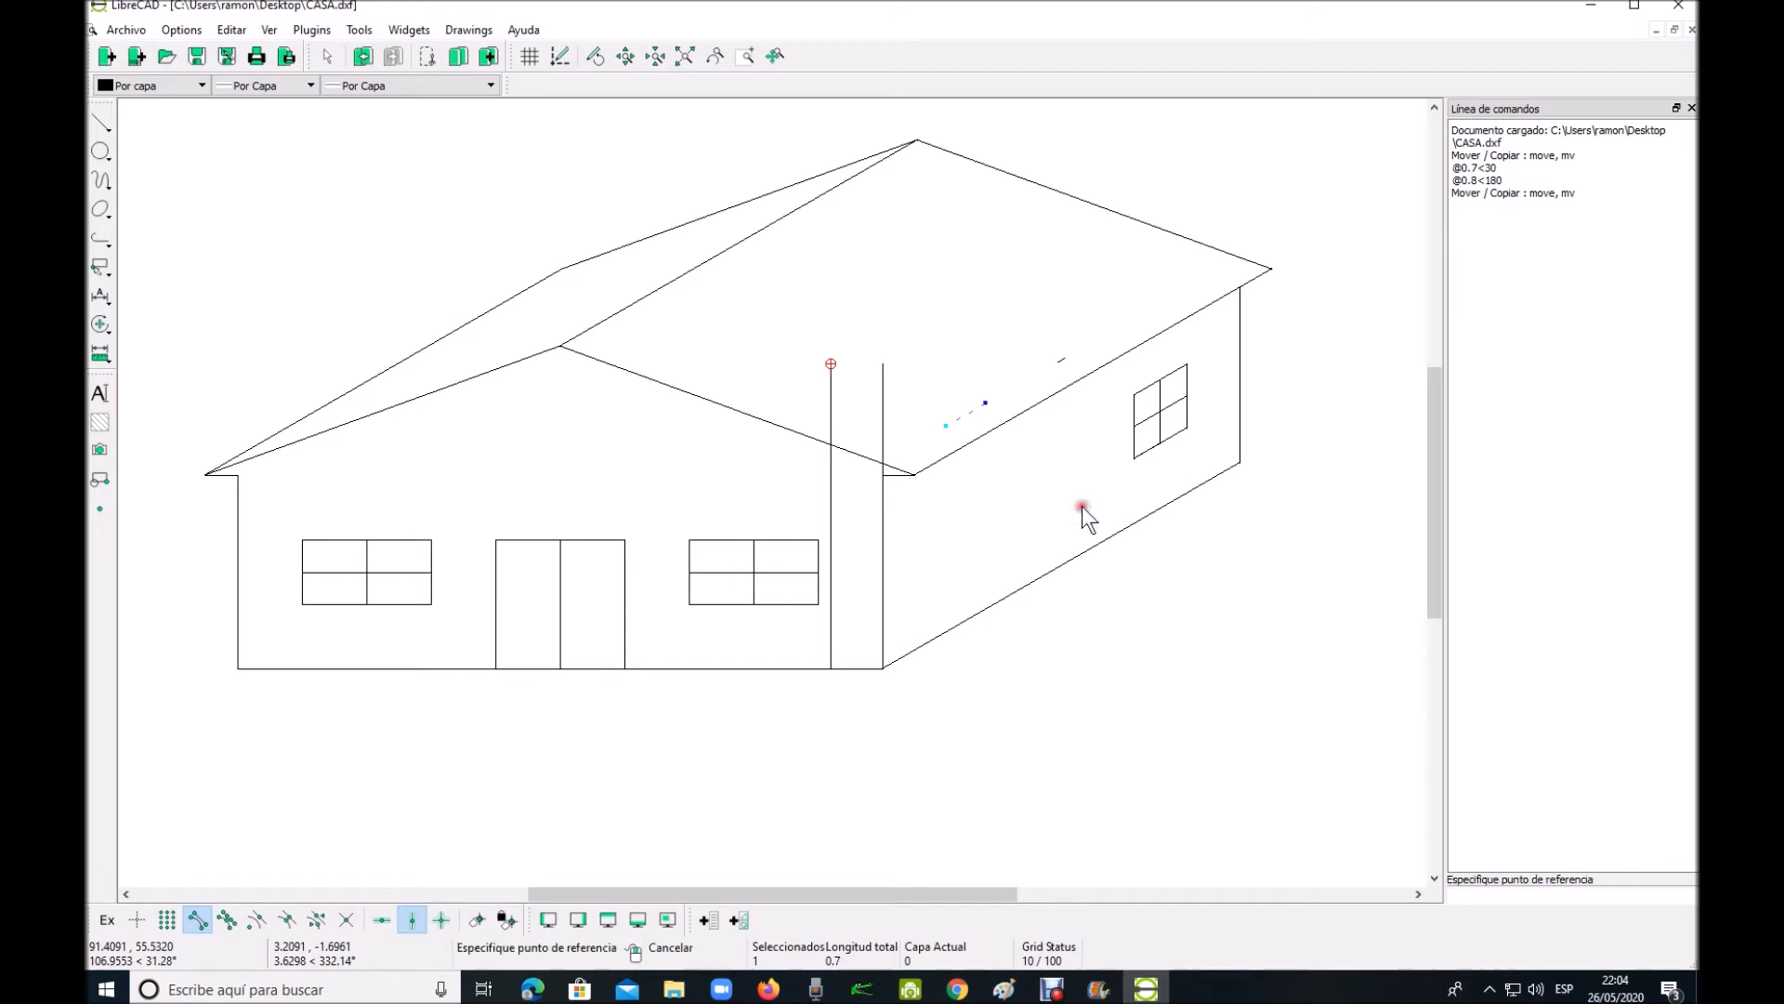
left_click(1081, 507)
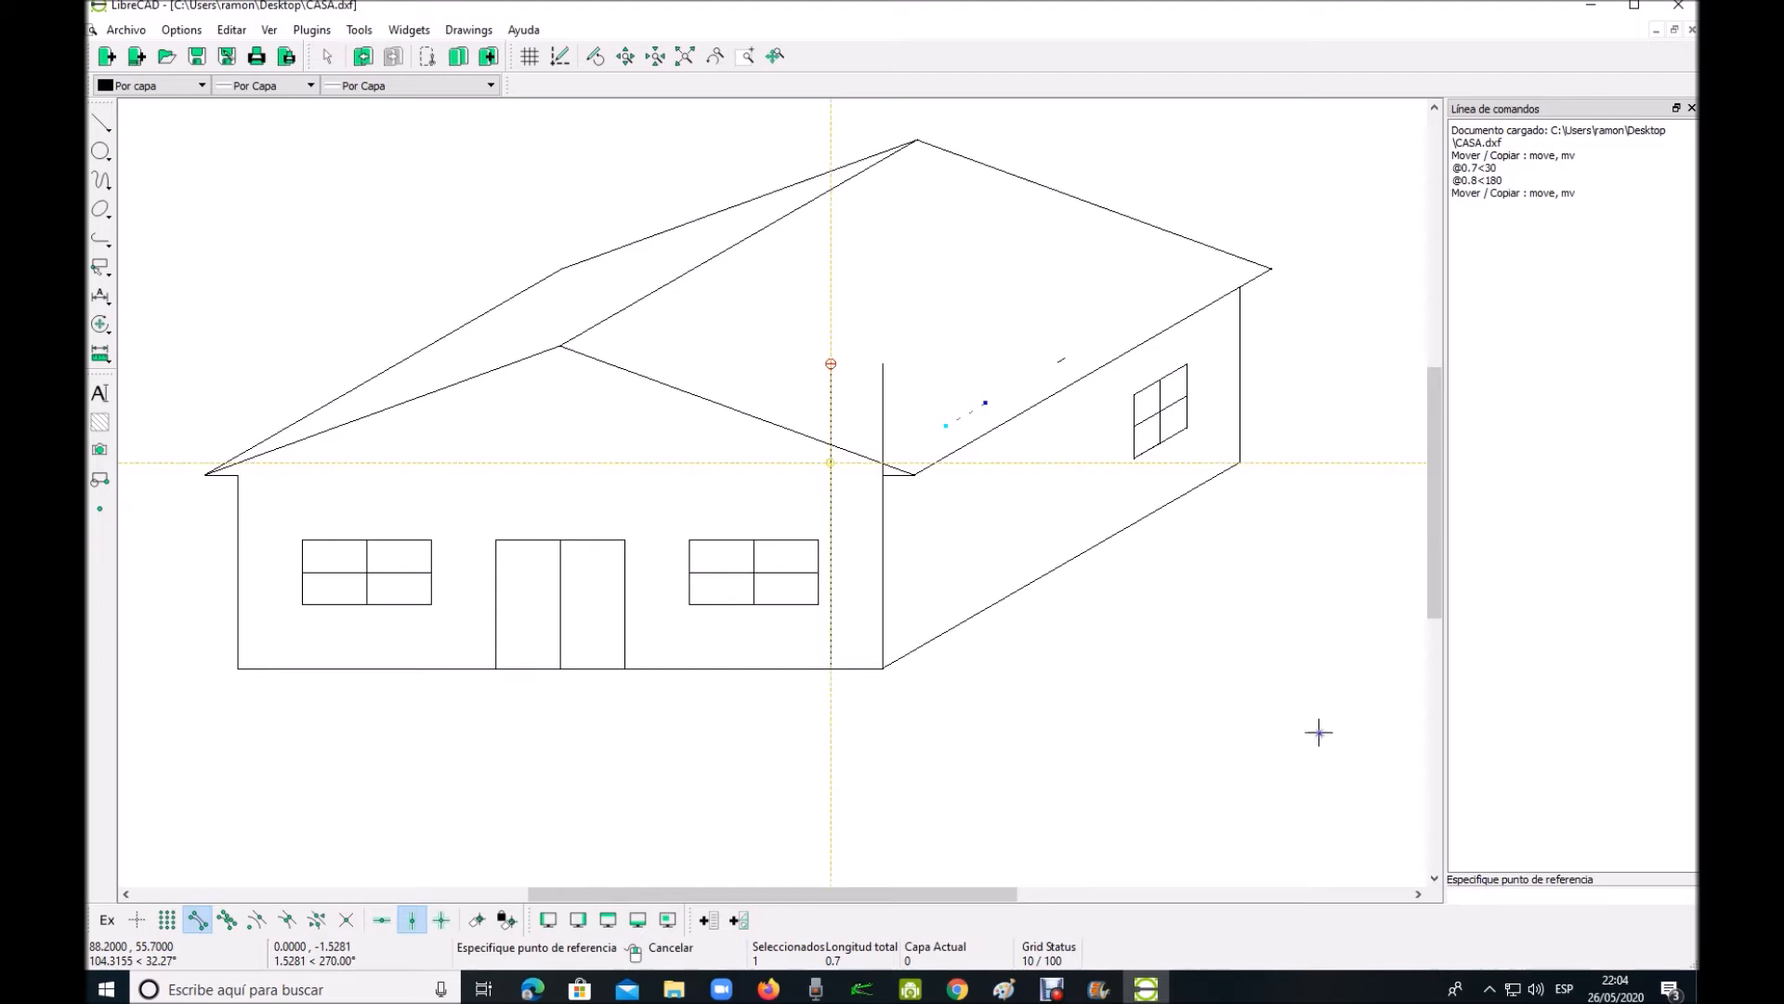
left_click(197, 920)
left_click(347, 920)
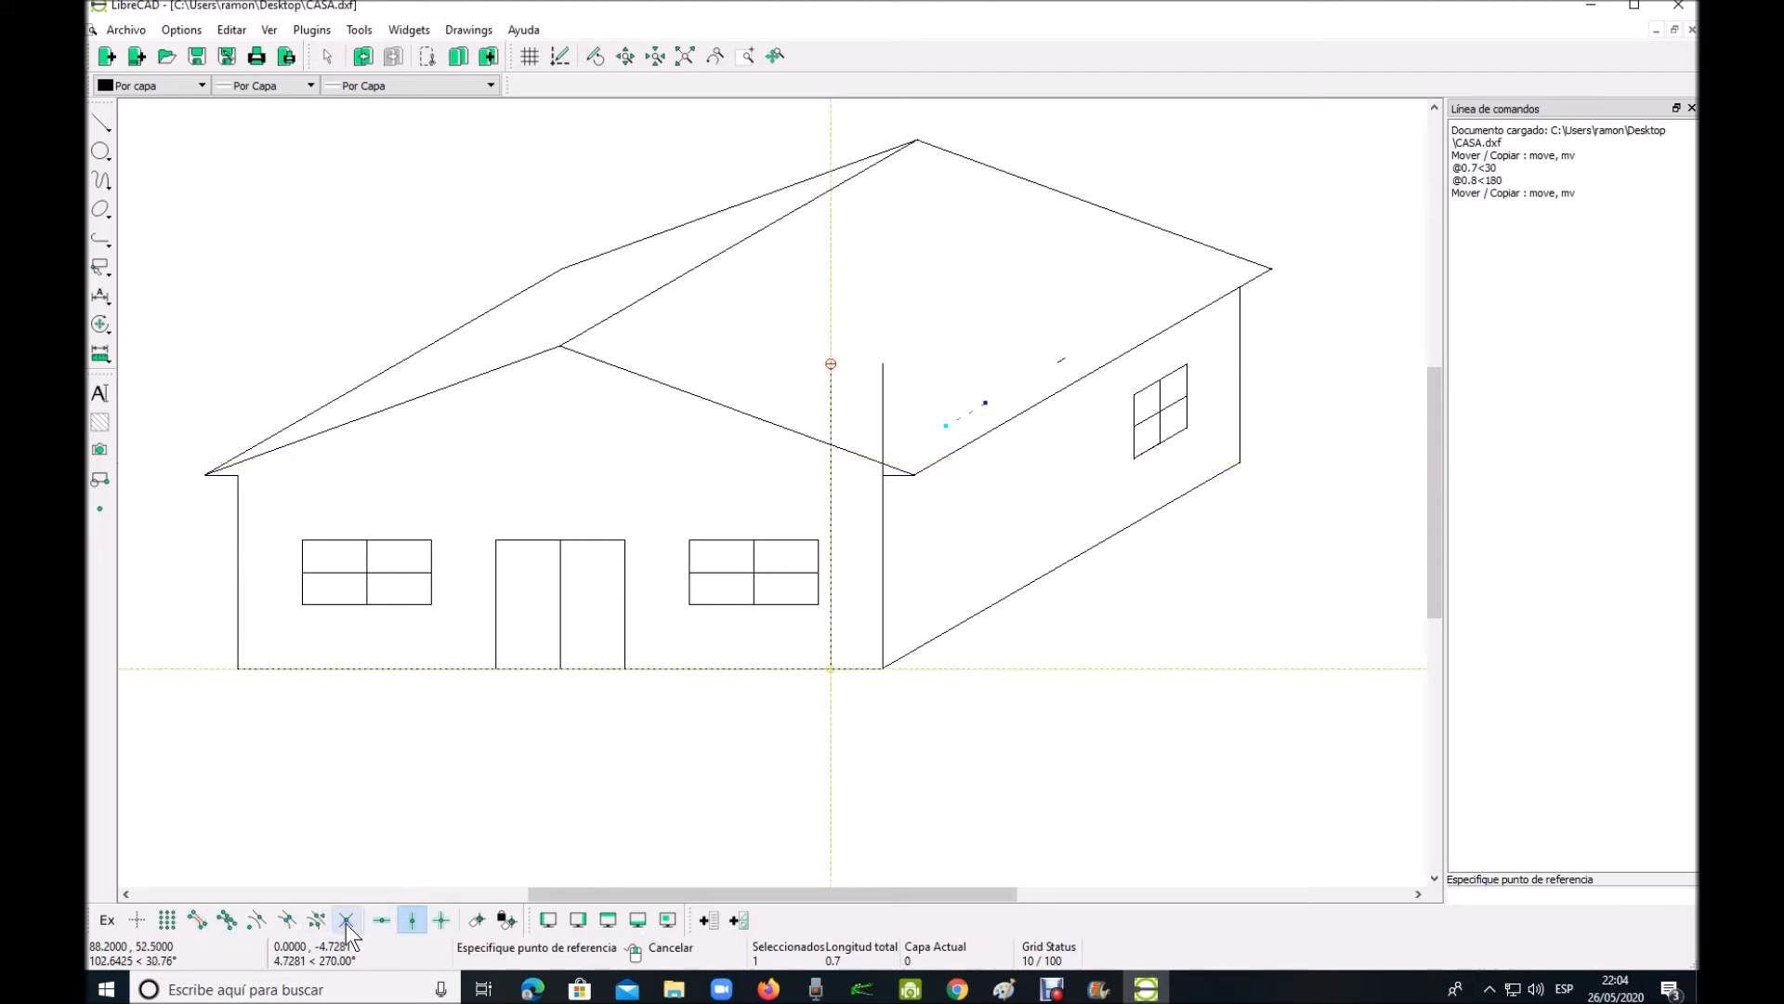
left_click(412, 920)
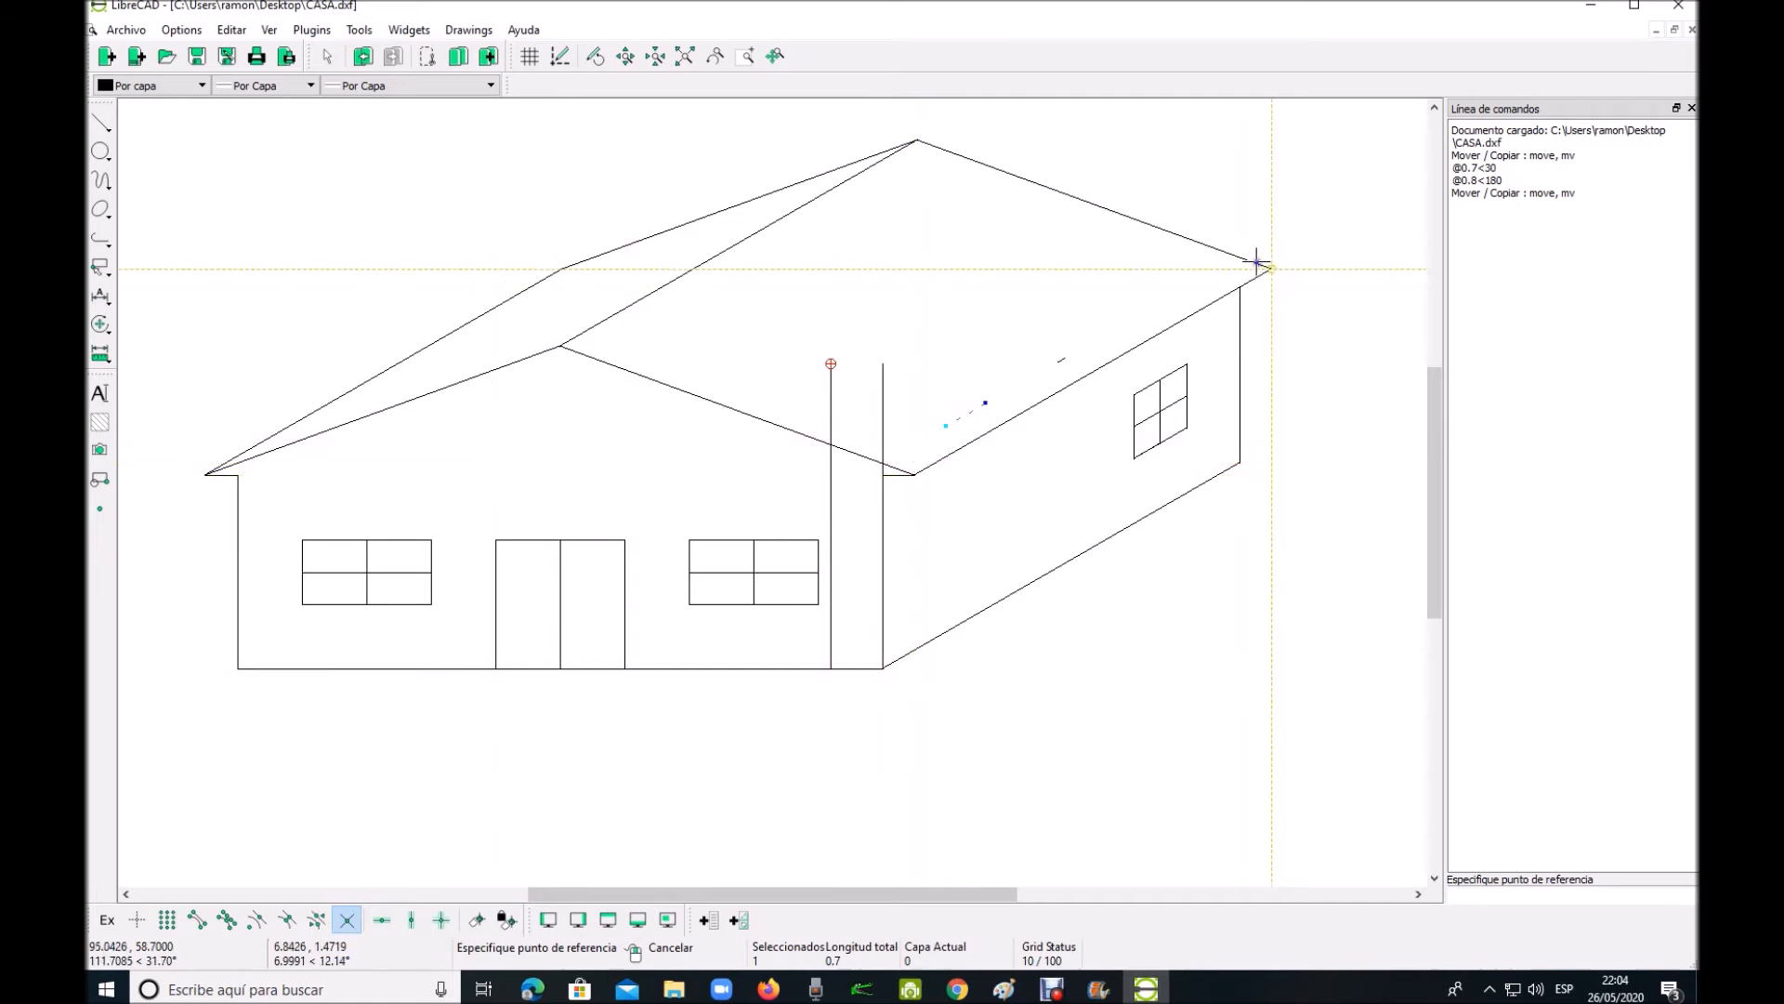
left_click(1214, 484)
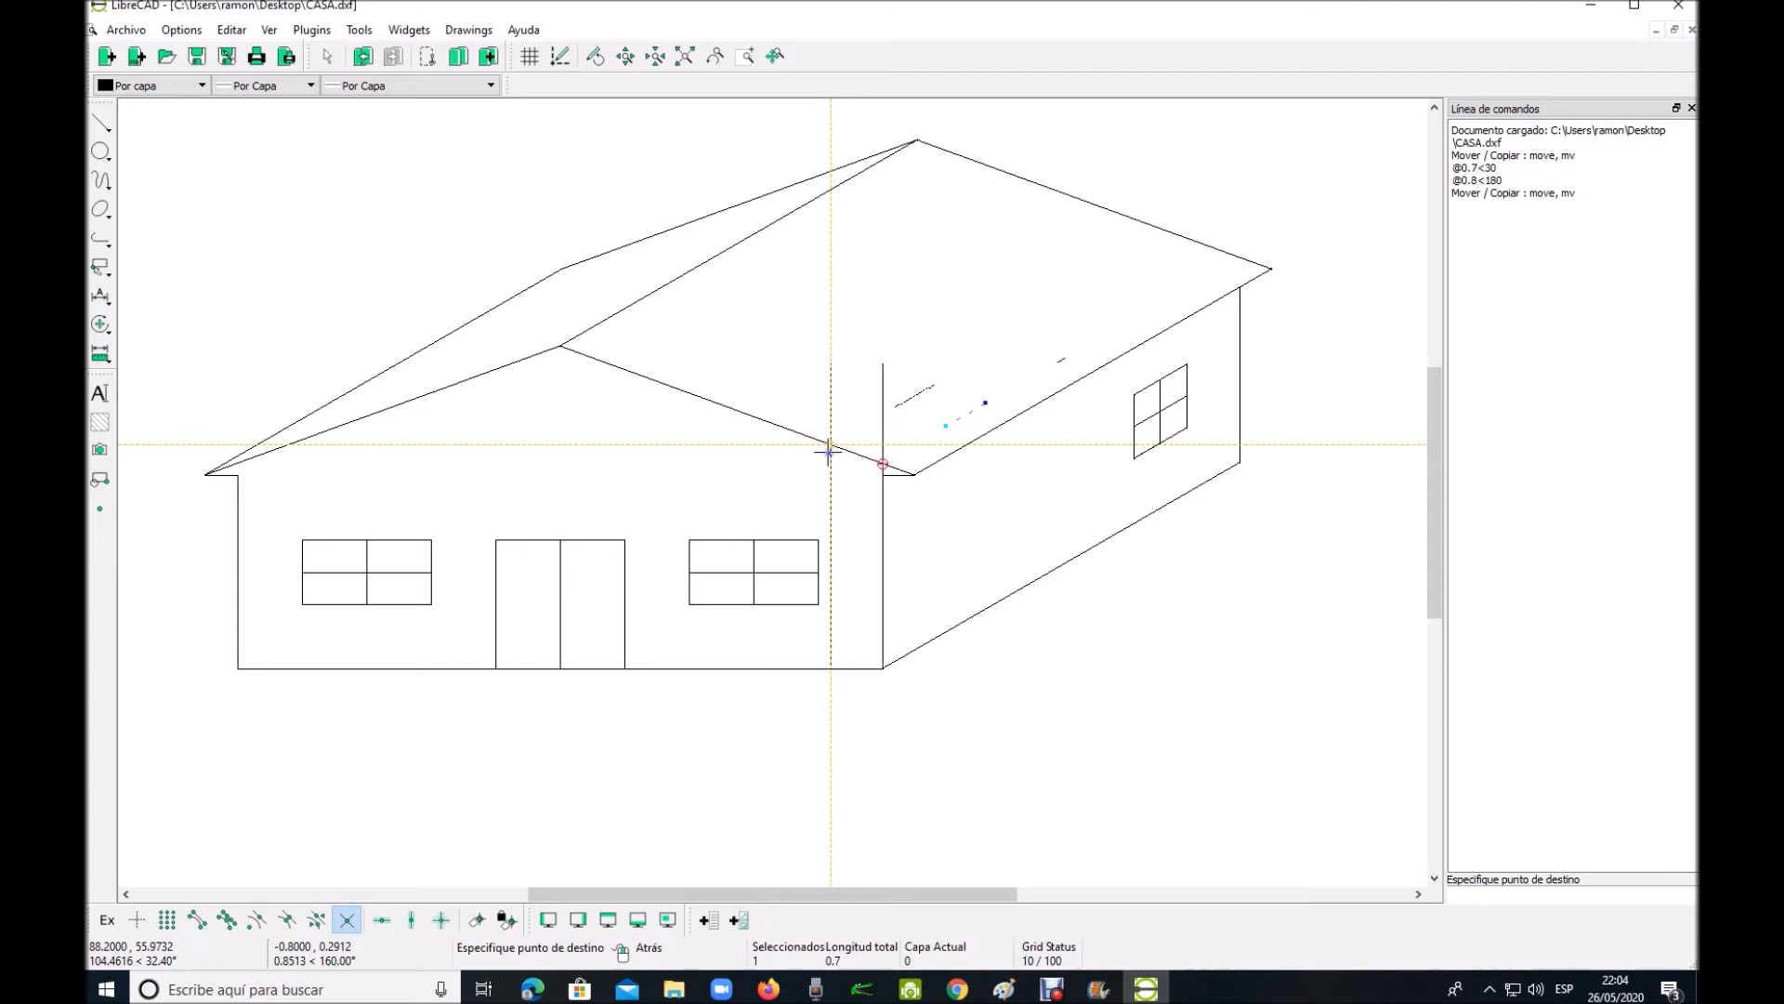
left_click(835, 449)
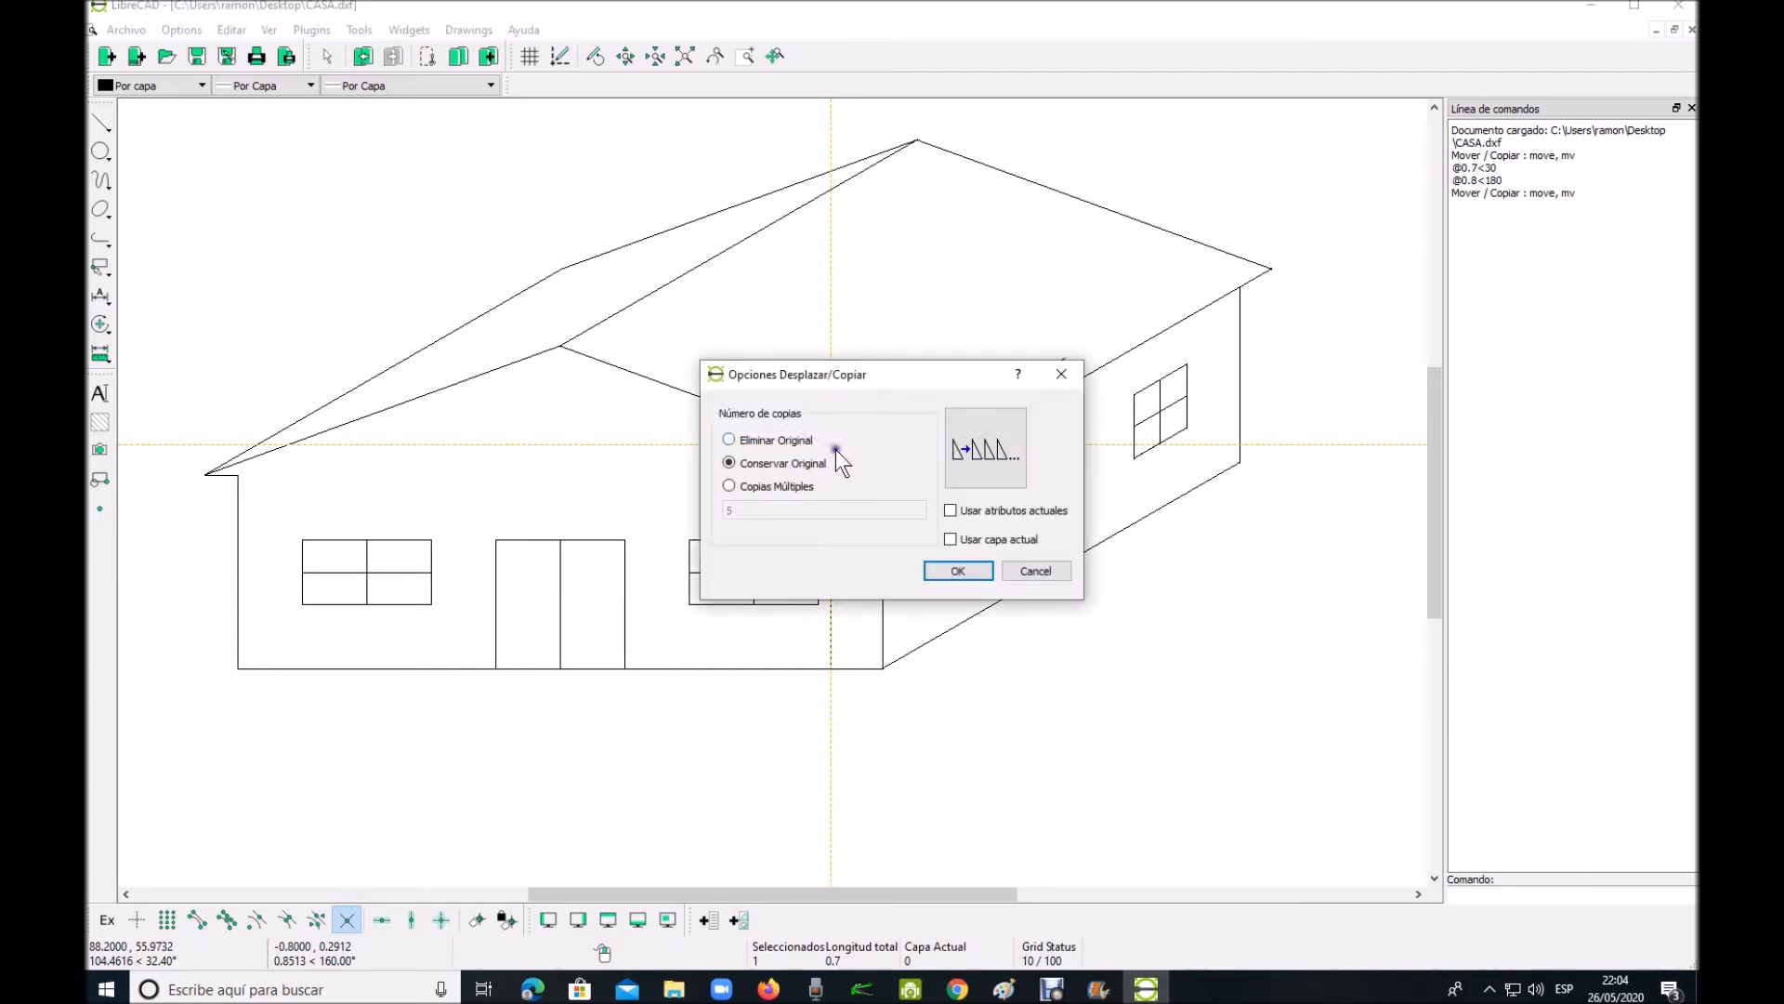
left_click(958, 570)
left_click(996, 545)
right_click(996, 545)
key("Escape")
key("Escape")
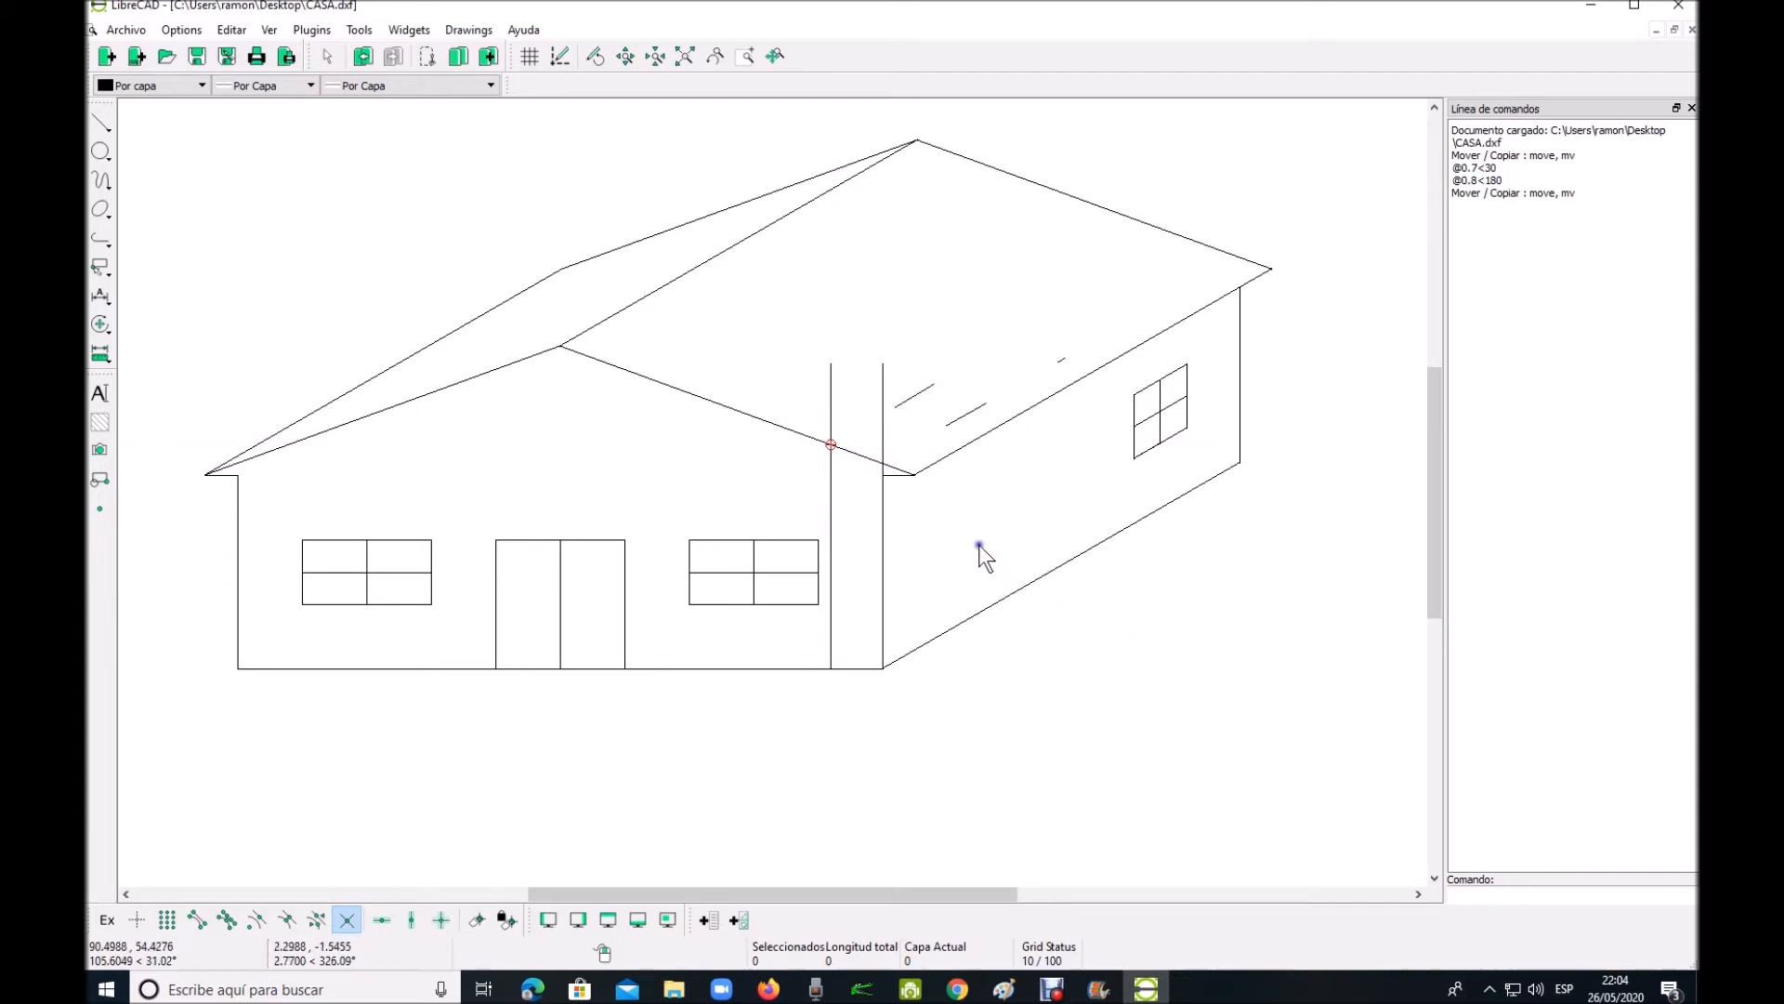
Delete both vertical auxiliary lines crossing the front roof slope
left_click(883, 439)
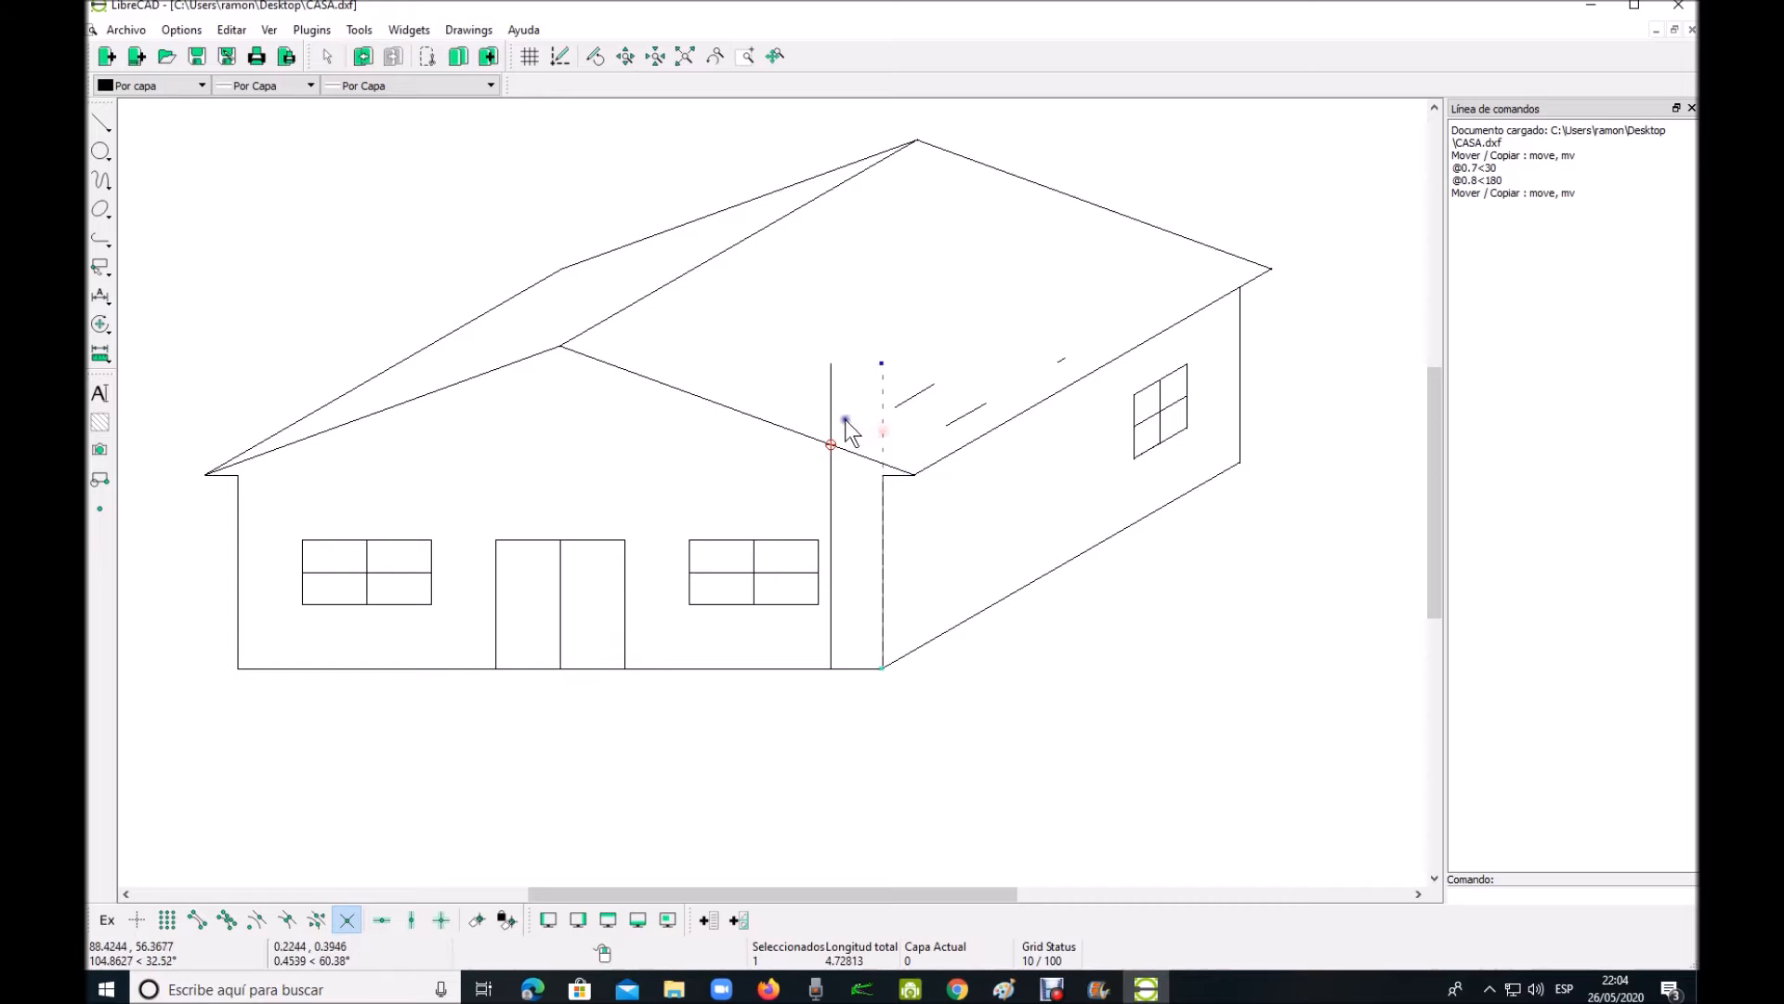
left_click(831, 414)
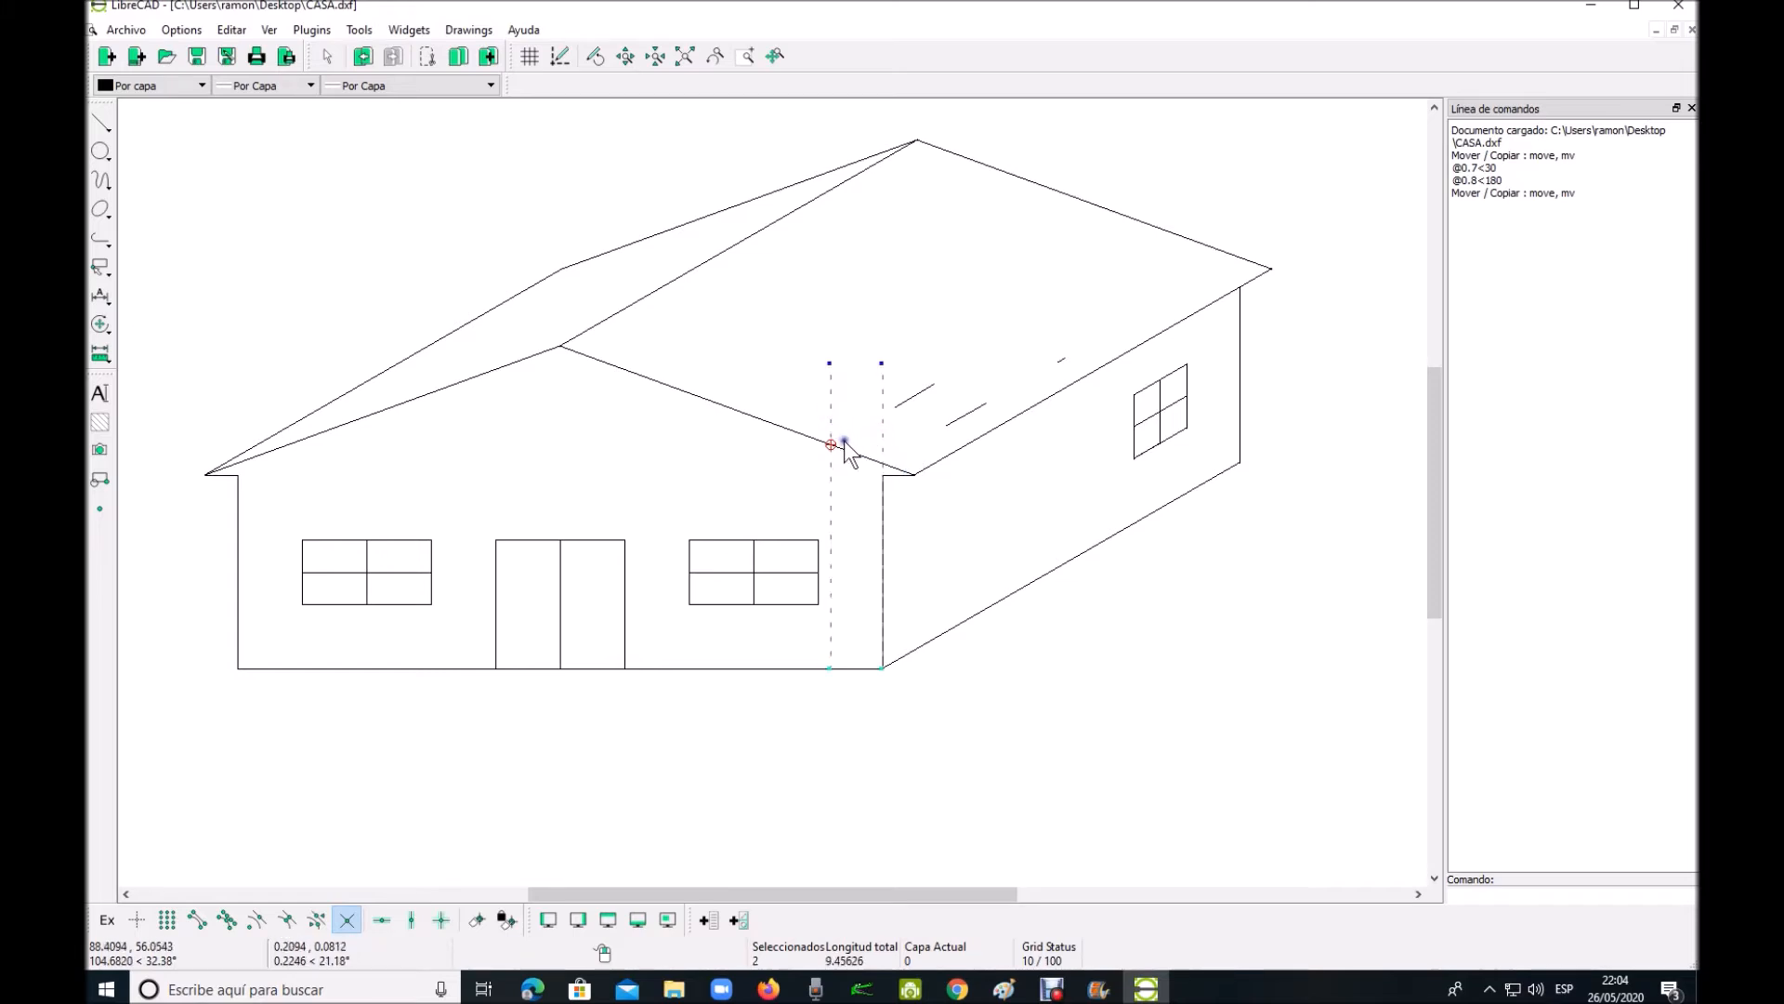
key("Delete")
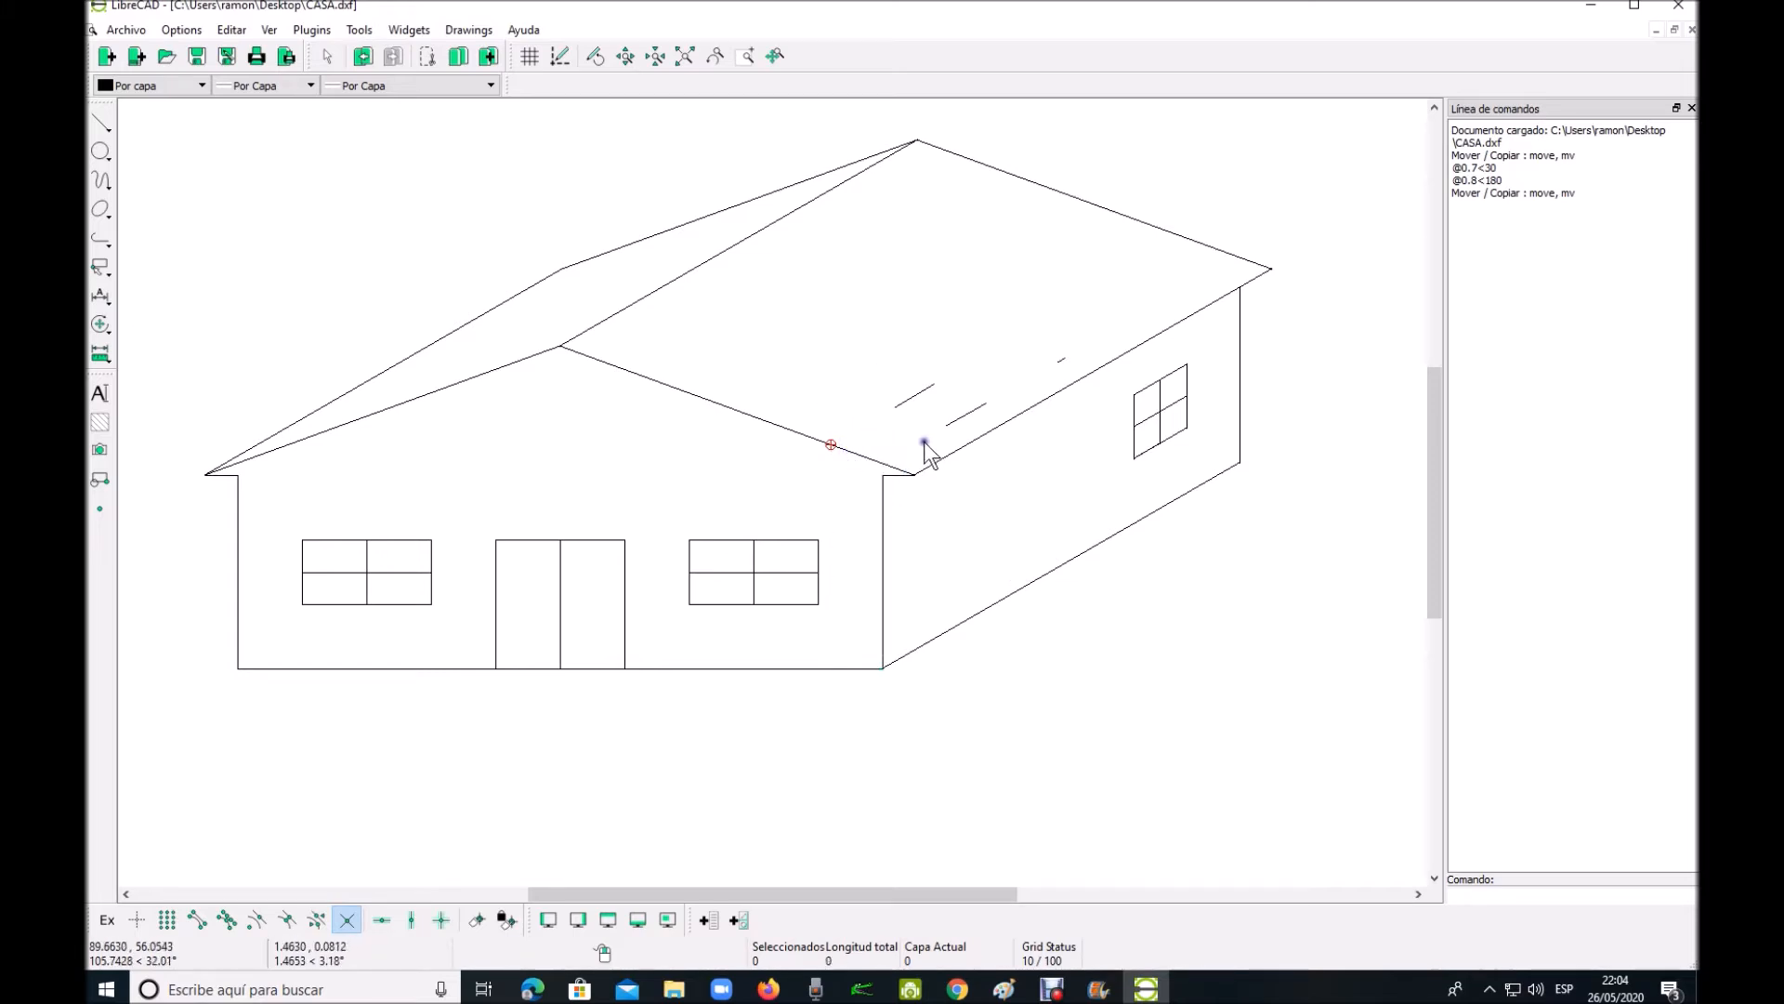
Close the chimney base on the right roof slope into a parallelogram by joining the ends of its two parallel edges with endpoint-snapped lines
left_click(361, 30)
mouse_move(390, 58)
left_click(525, 63)
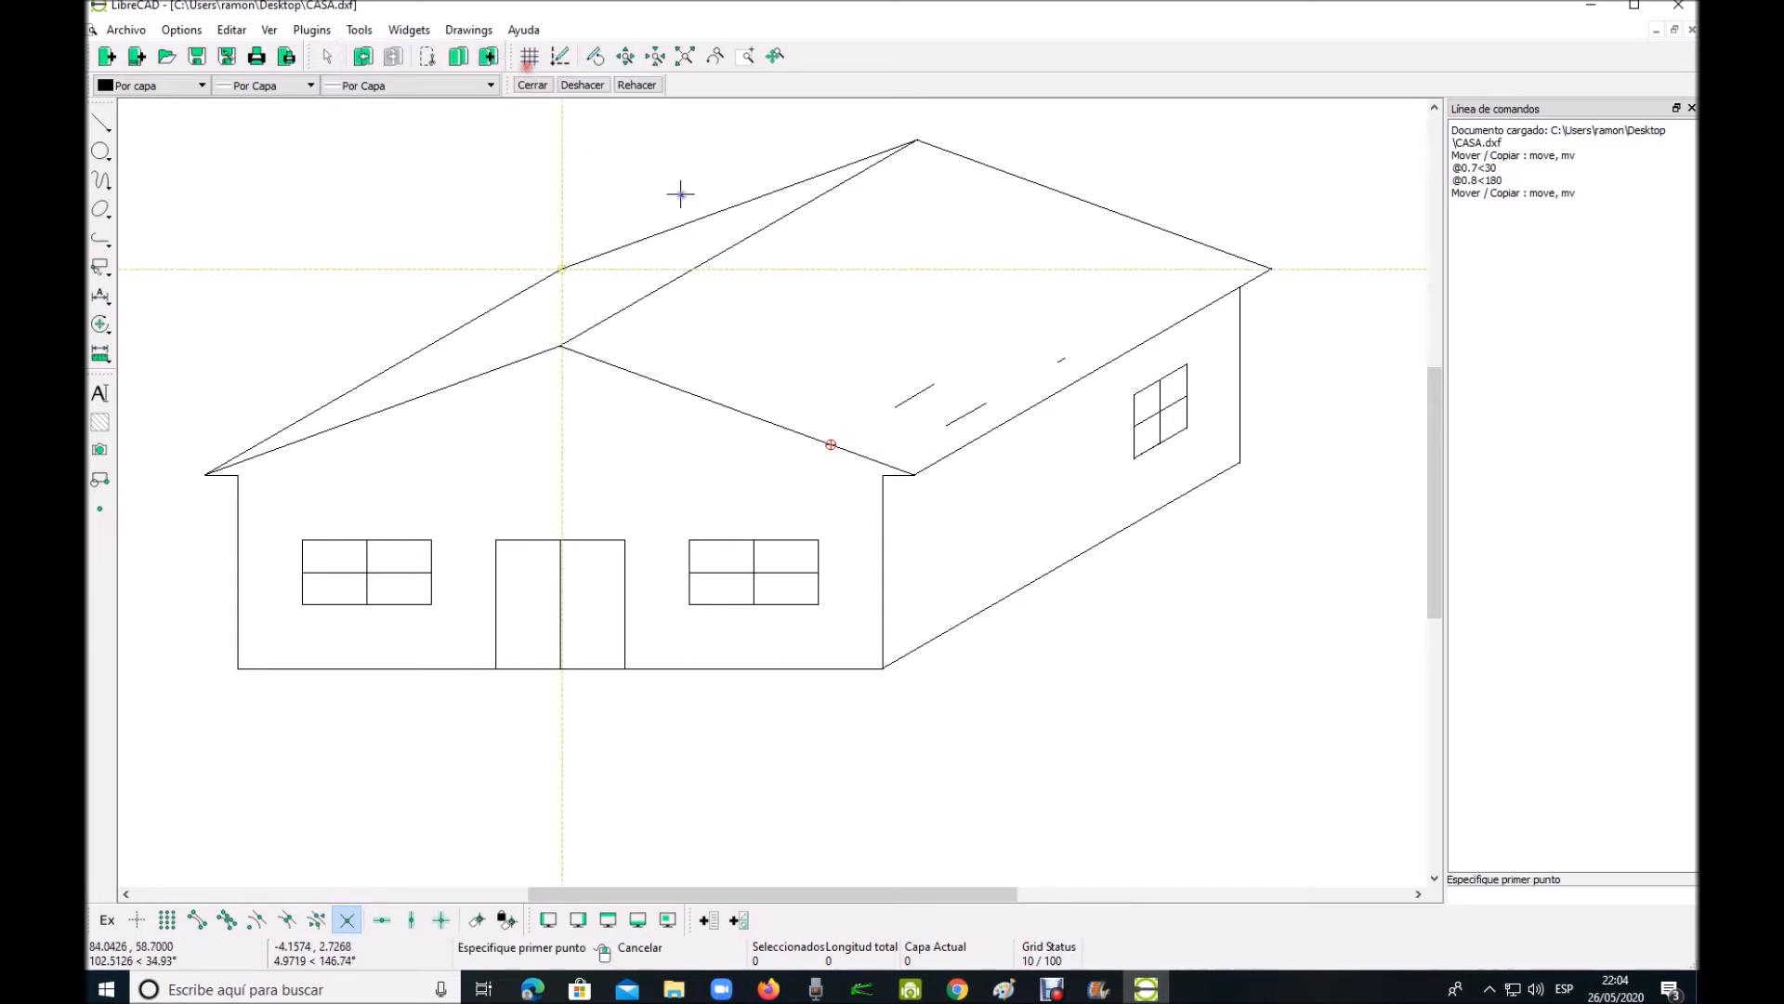
left_click(197, 920)
left_click(947, 426)
left_click(895, 406)
left_click(933, 384)
left_click(984, 403)
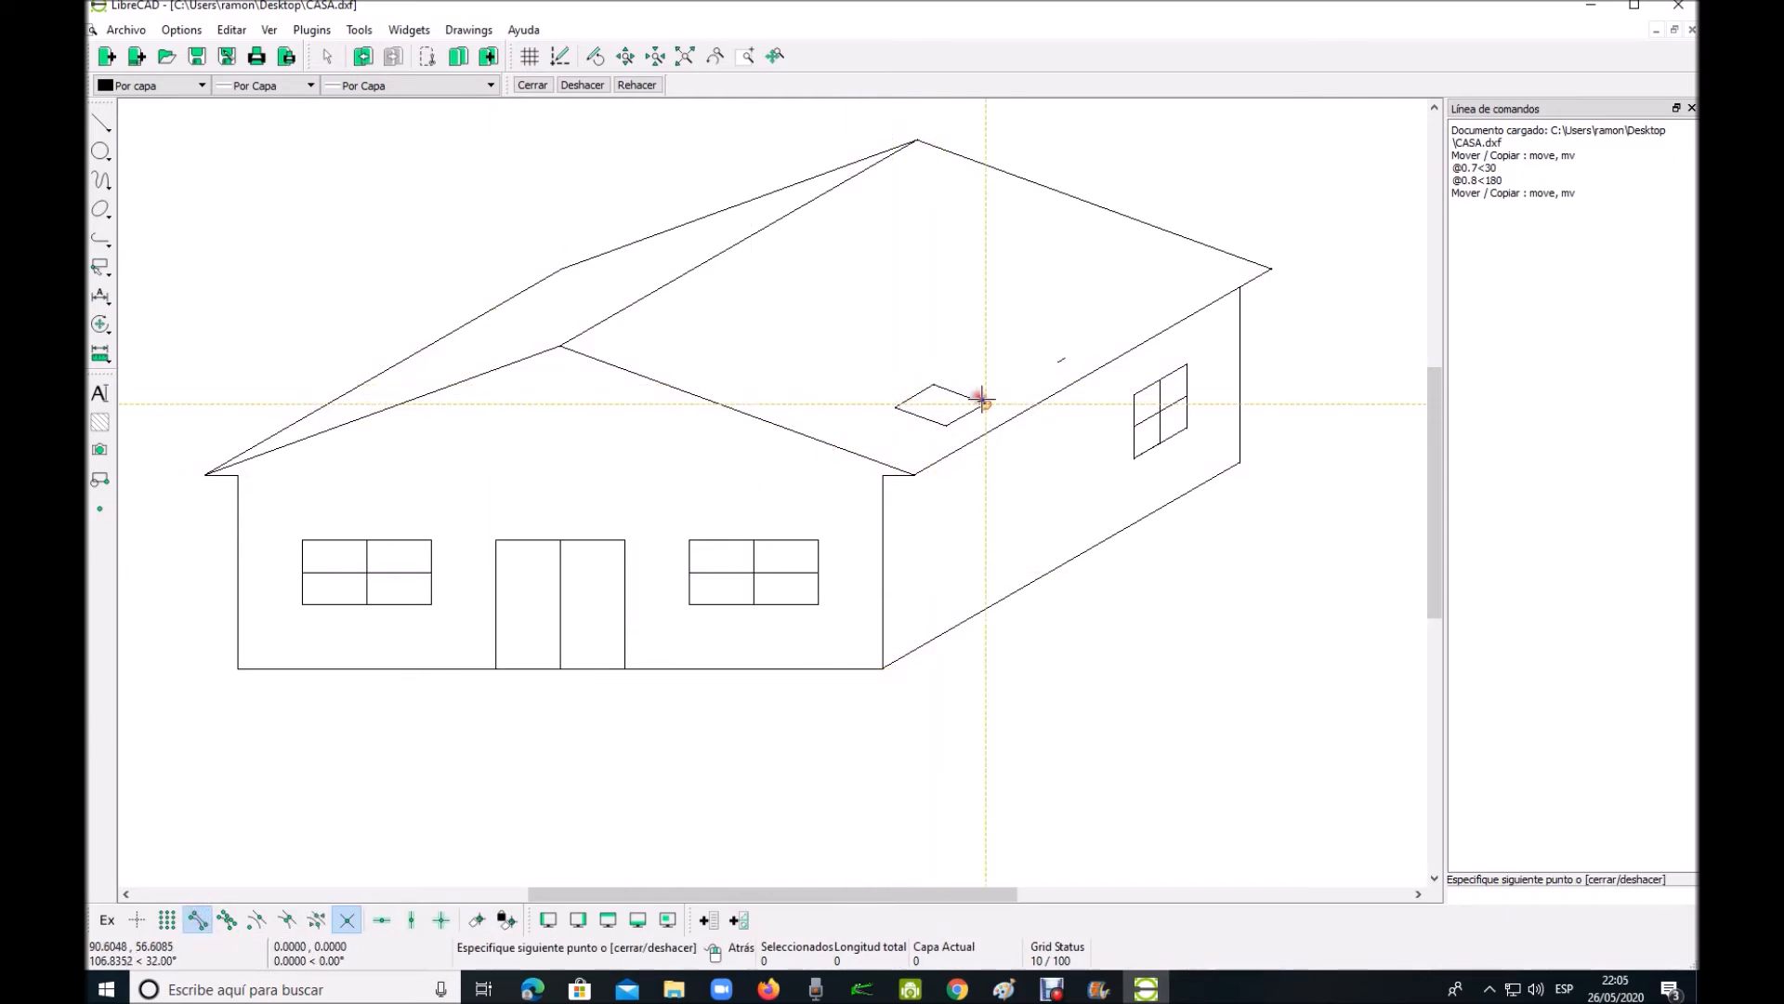
right_click(1011, 396)
right_click(993, 418)
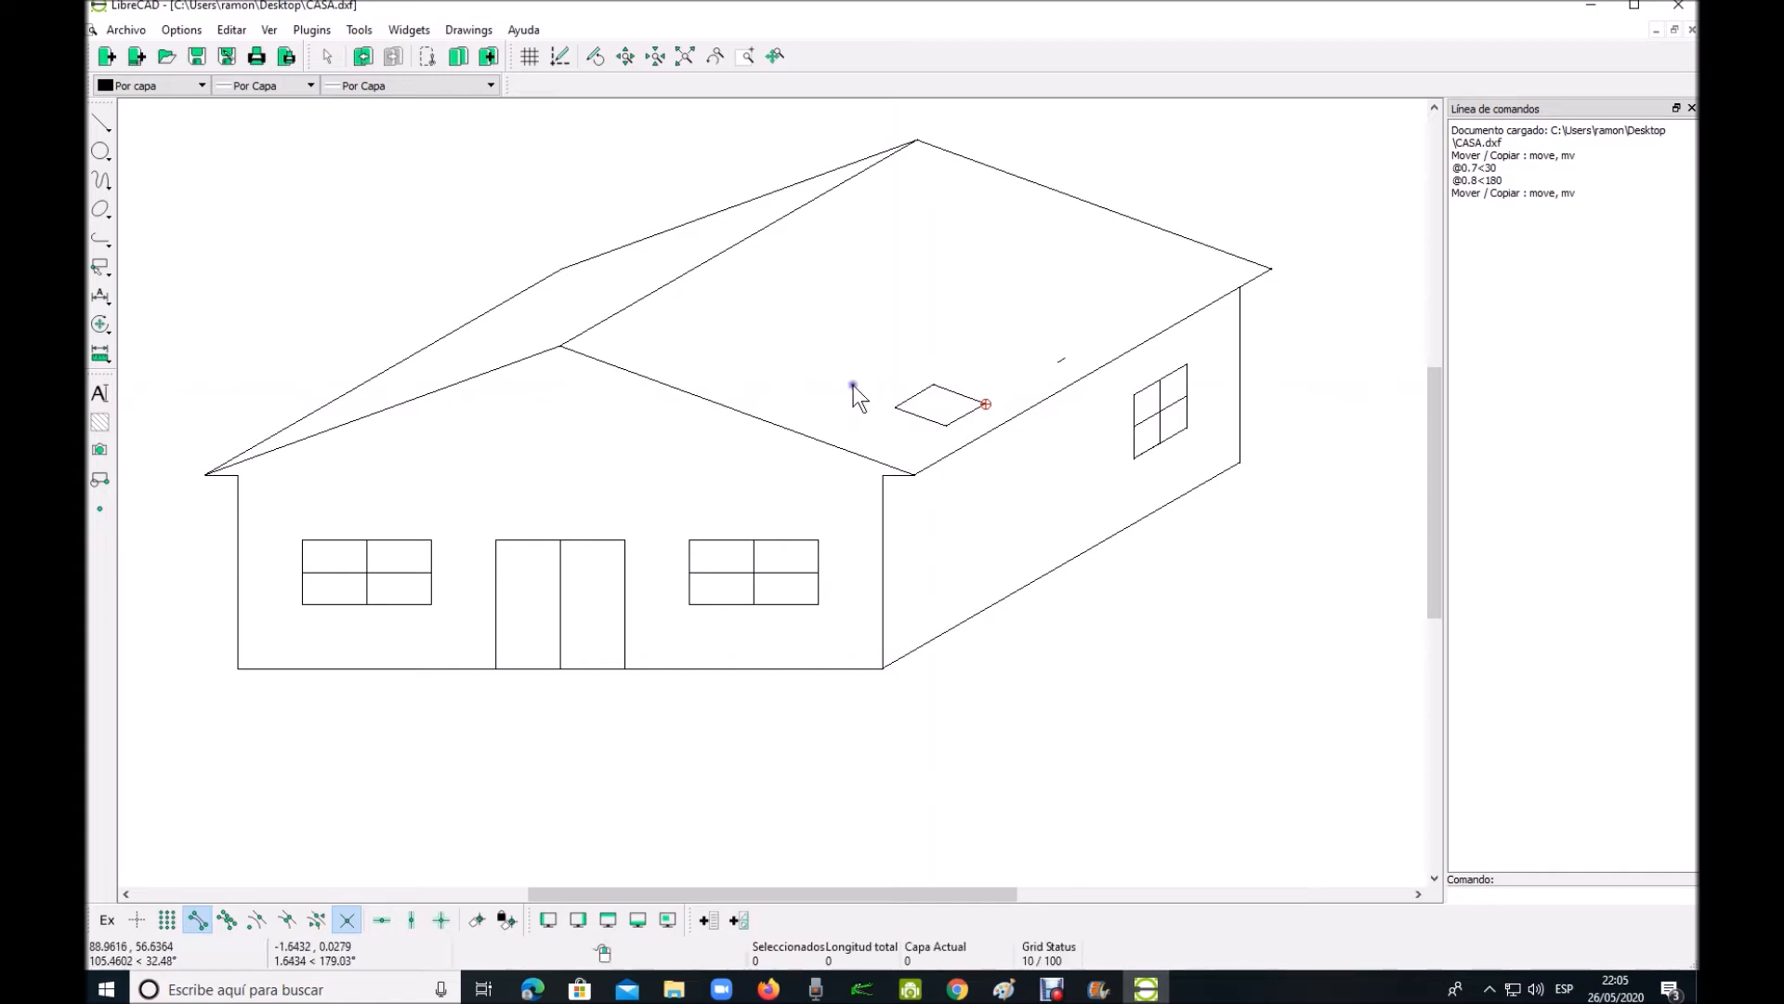
Draw a temporary horizontal line from the front elevation's roof apex to the chimney's top-right corner and delete it
scroll(255, 671, "up", 2)
scroll(247, 598, "down", 4)
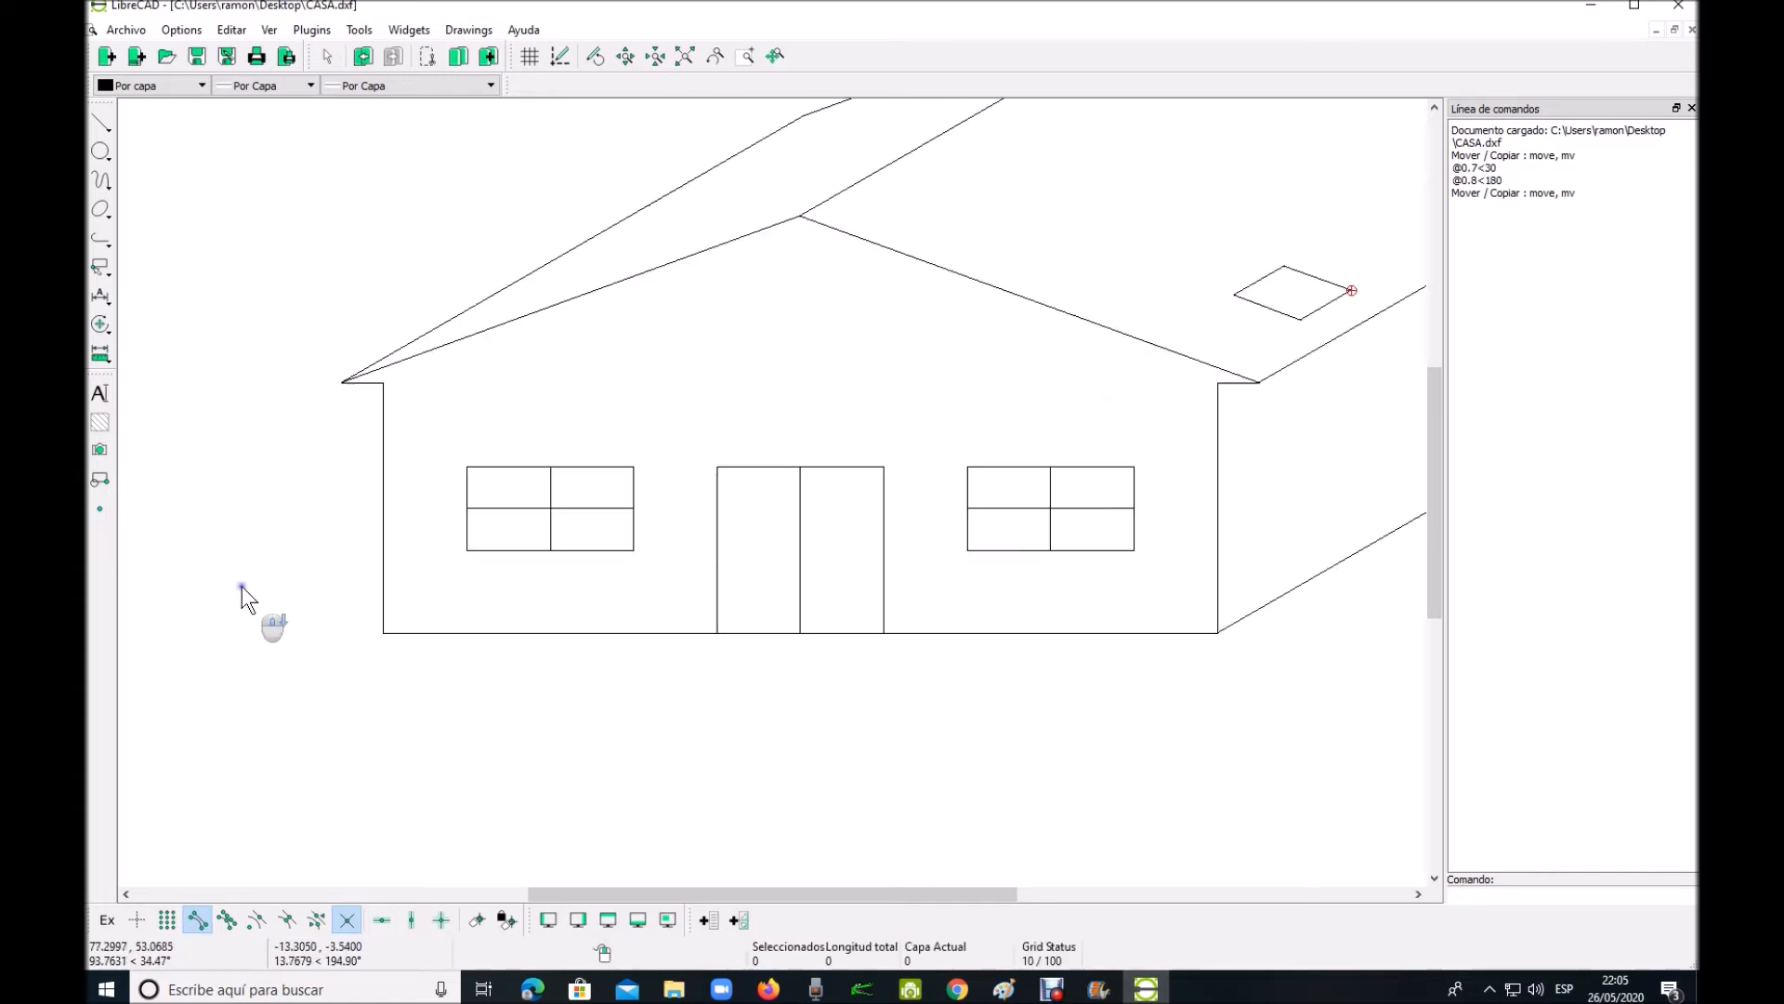
scroll(251, 590, "up", 1)
scroll(250, 590, "up", 1)
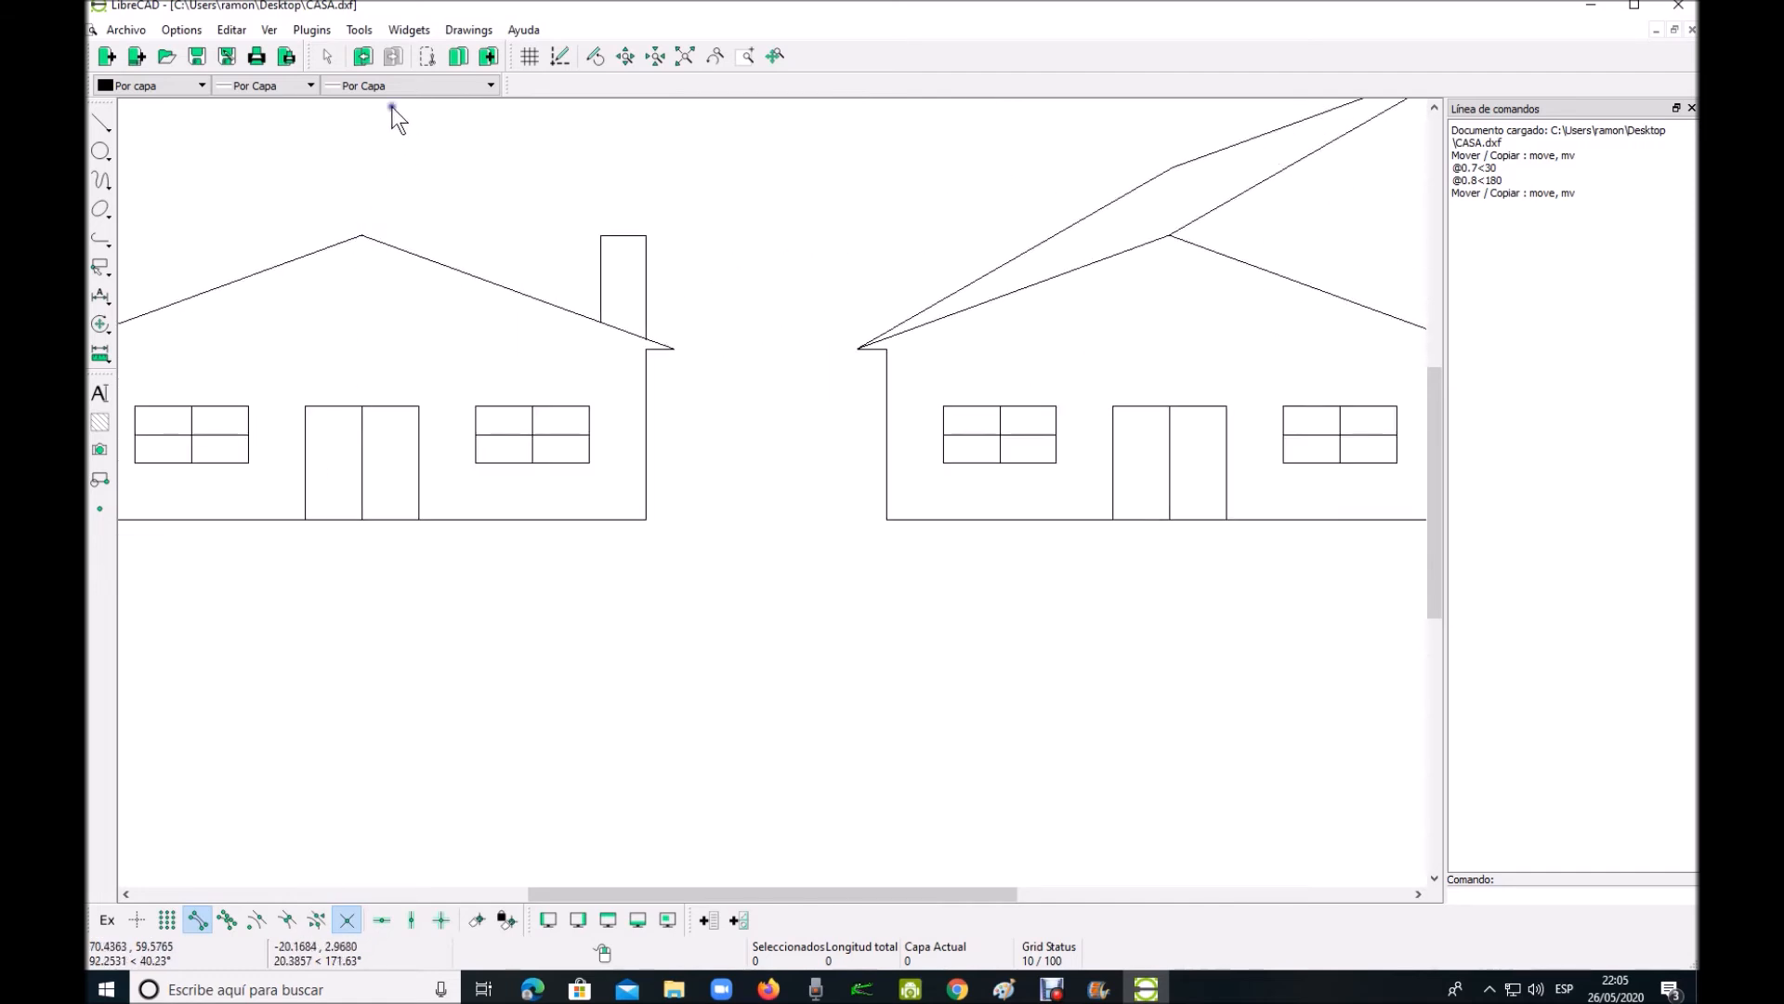
left_click(359, 29)
mouse_move(420, 59)
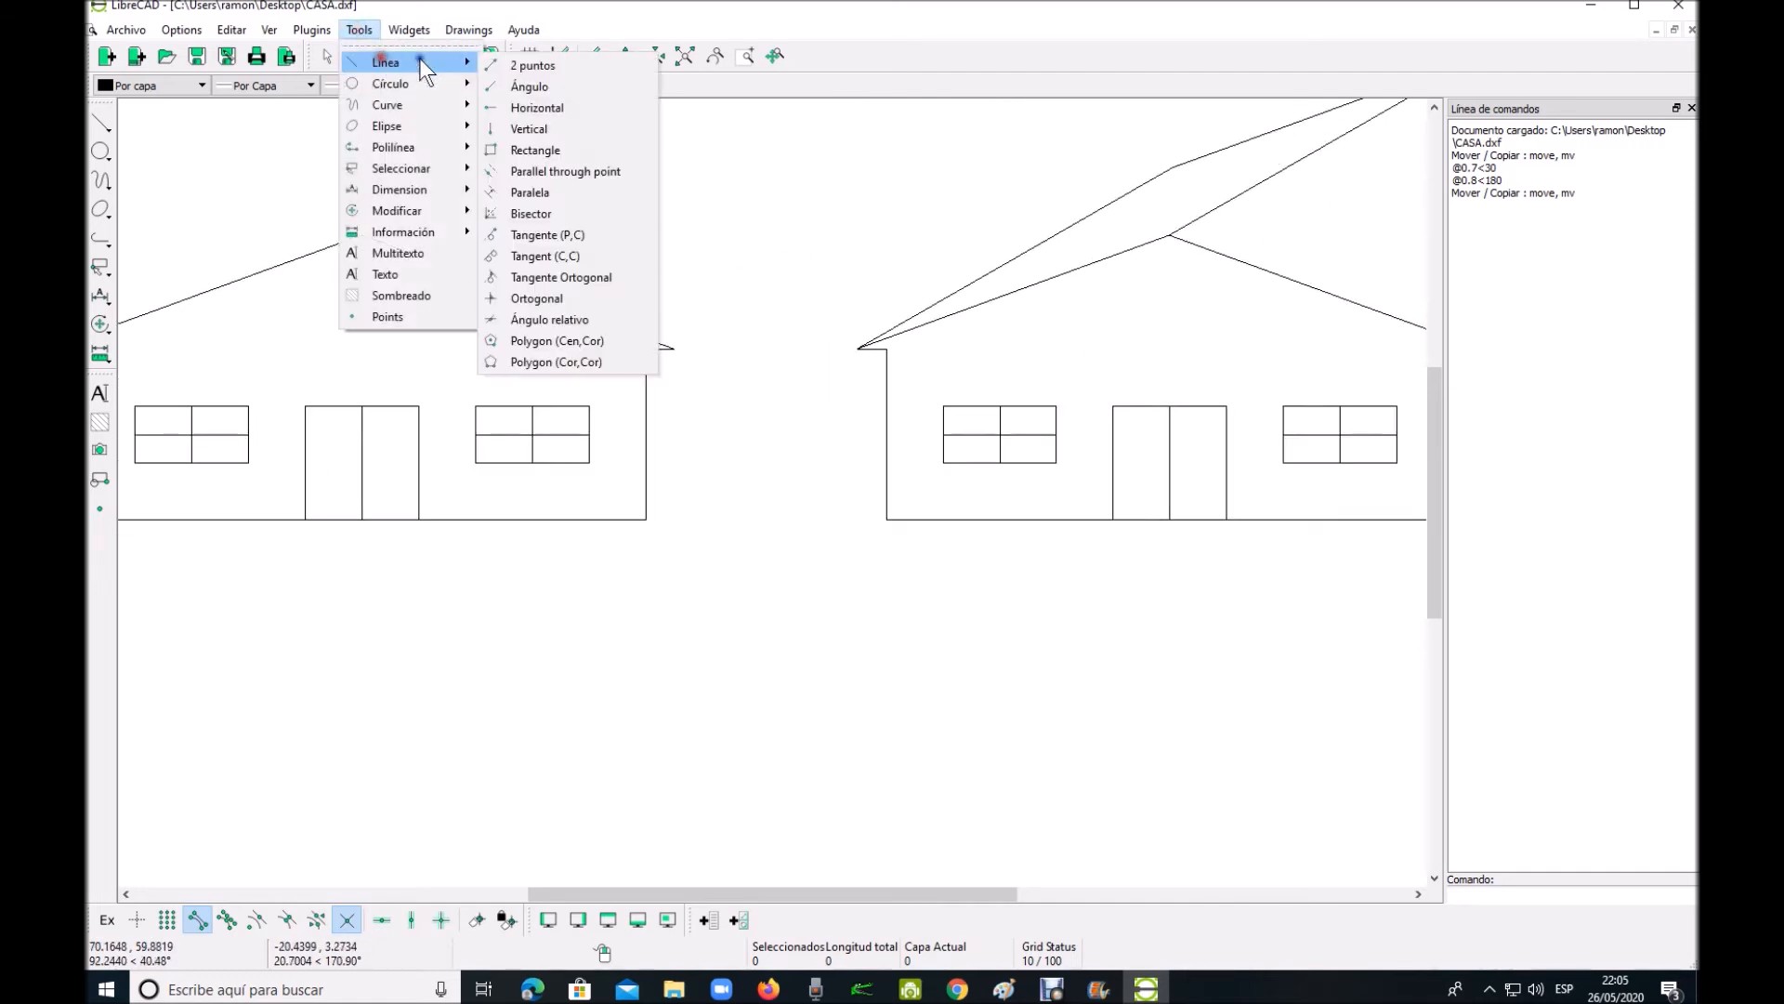
left_click(530, 60)
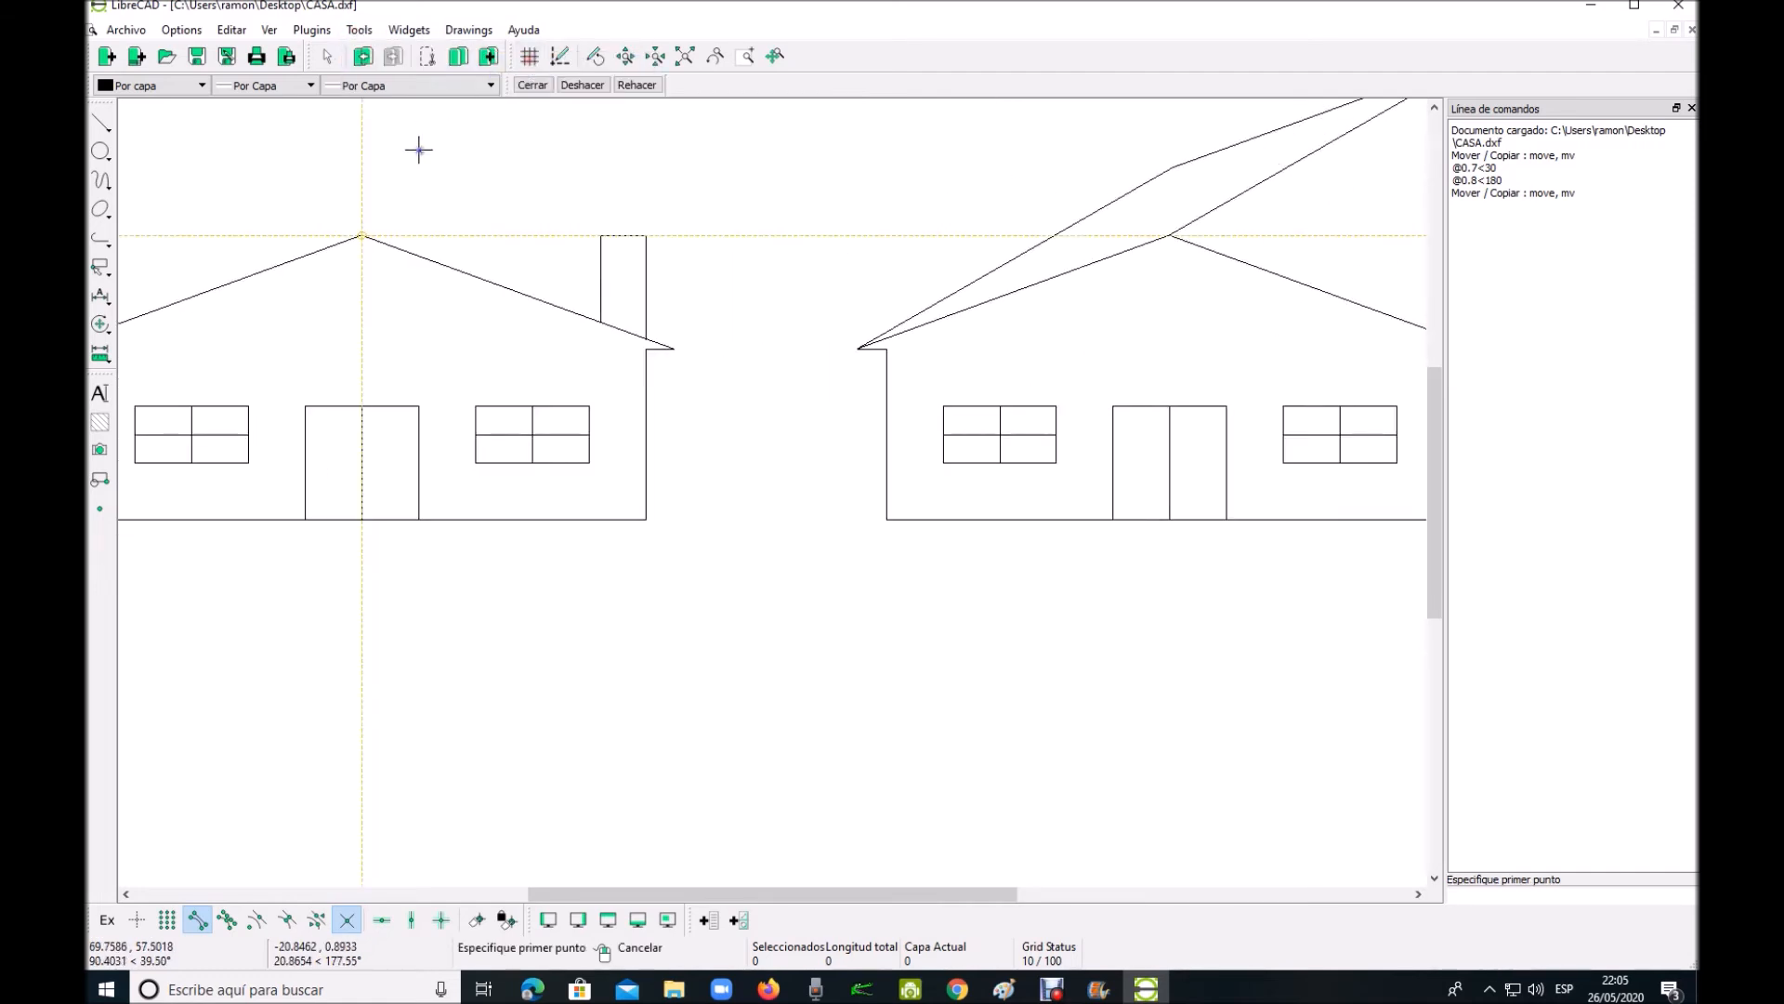
left_click(388, 226)
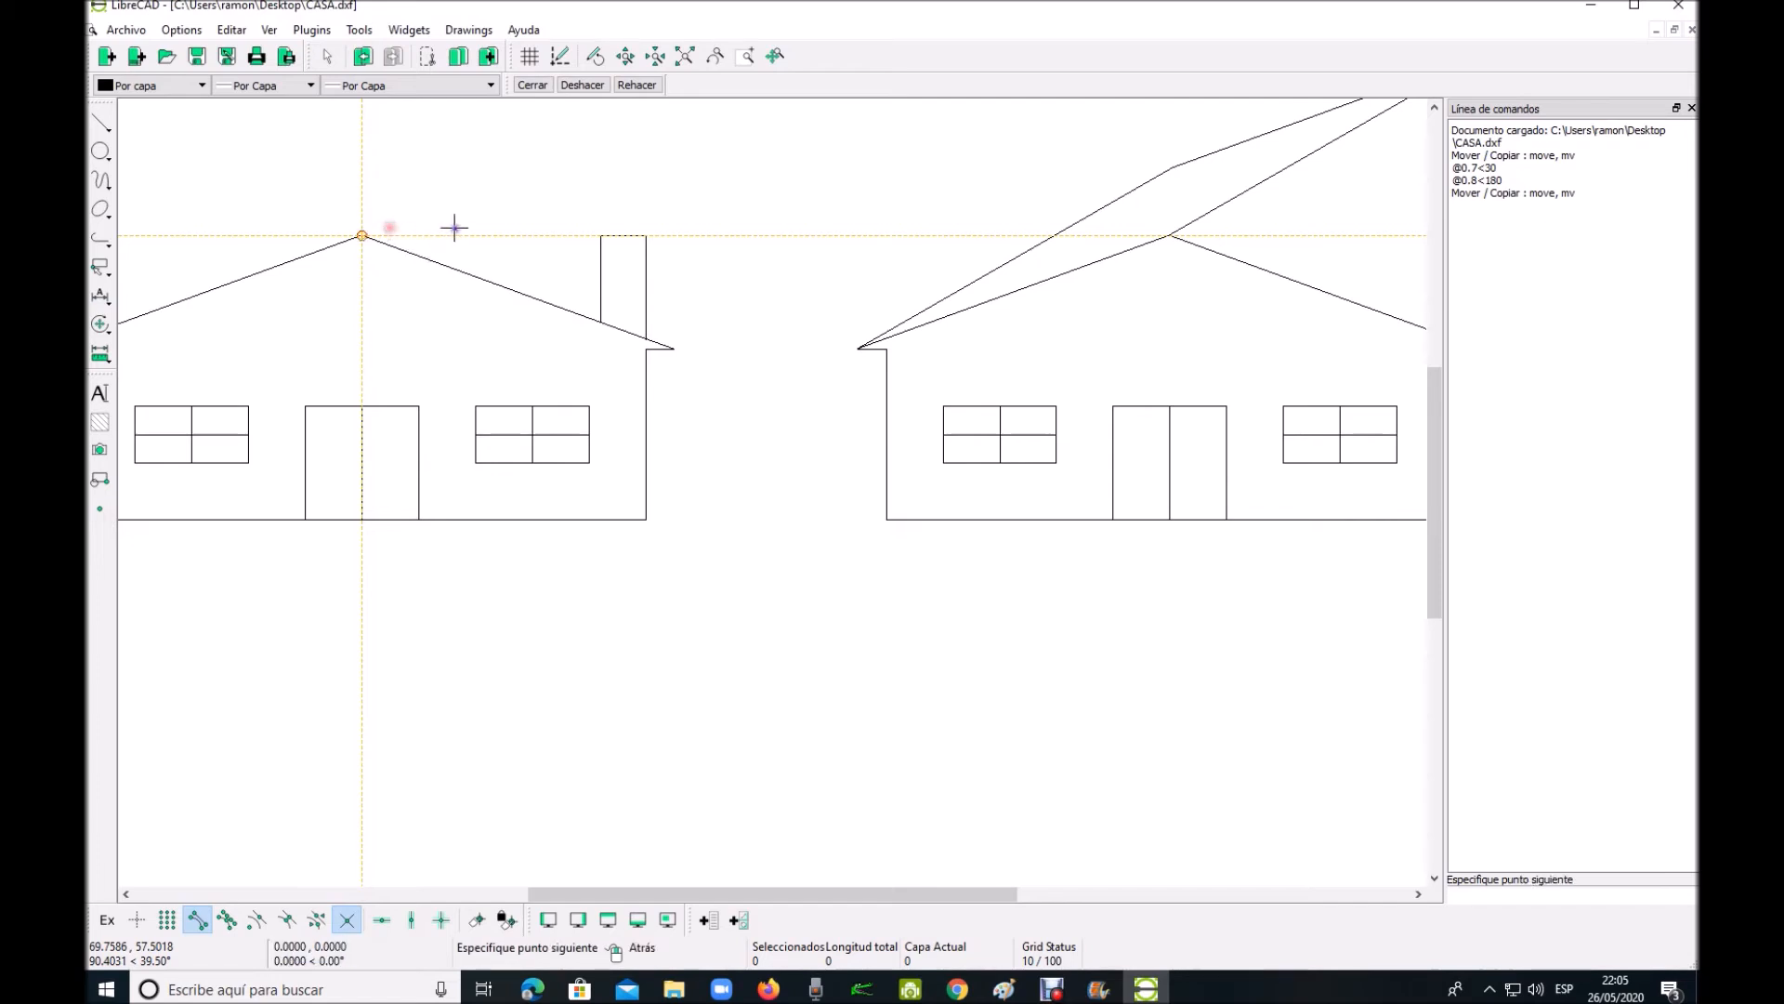
left_click(671, 235)
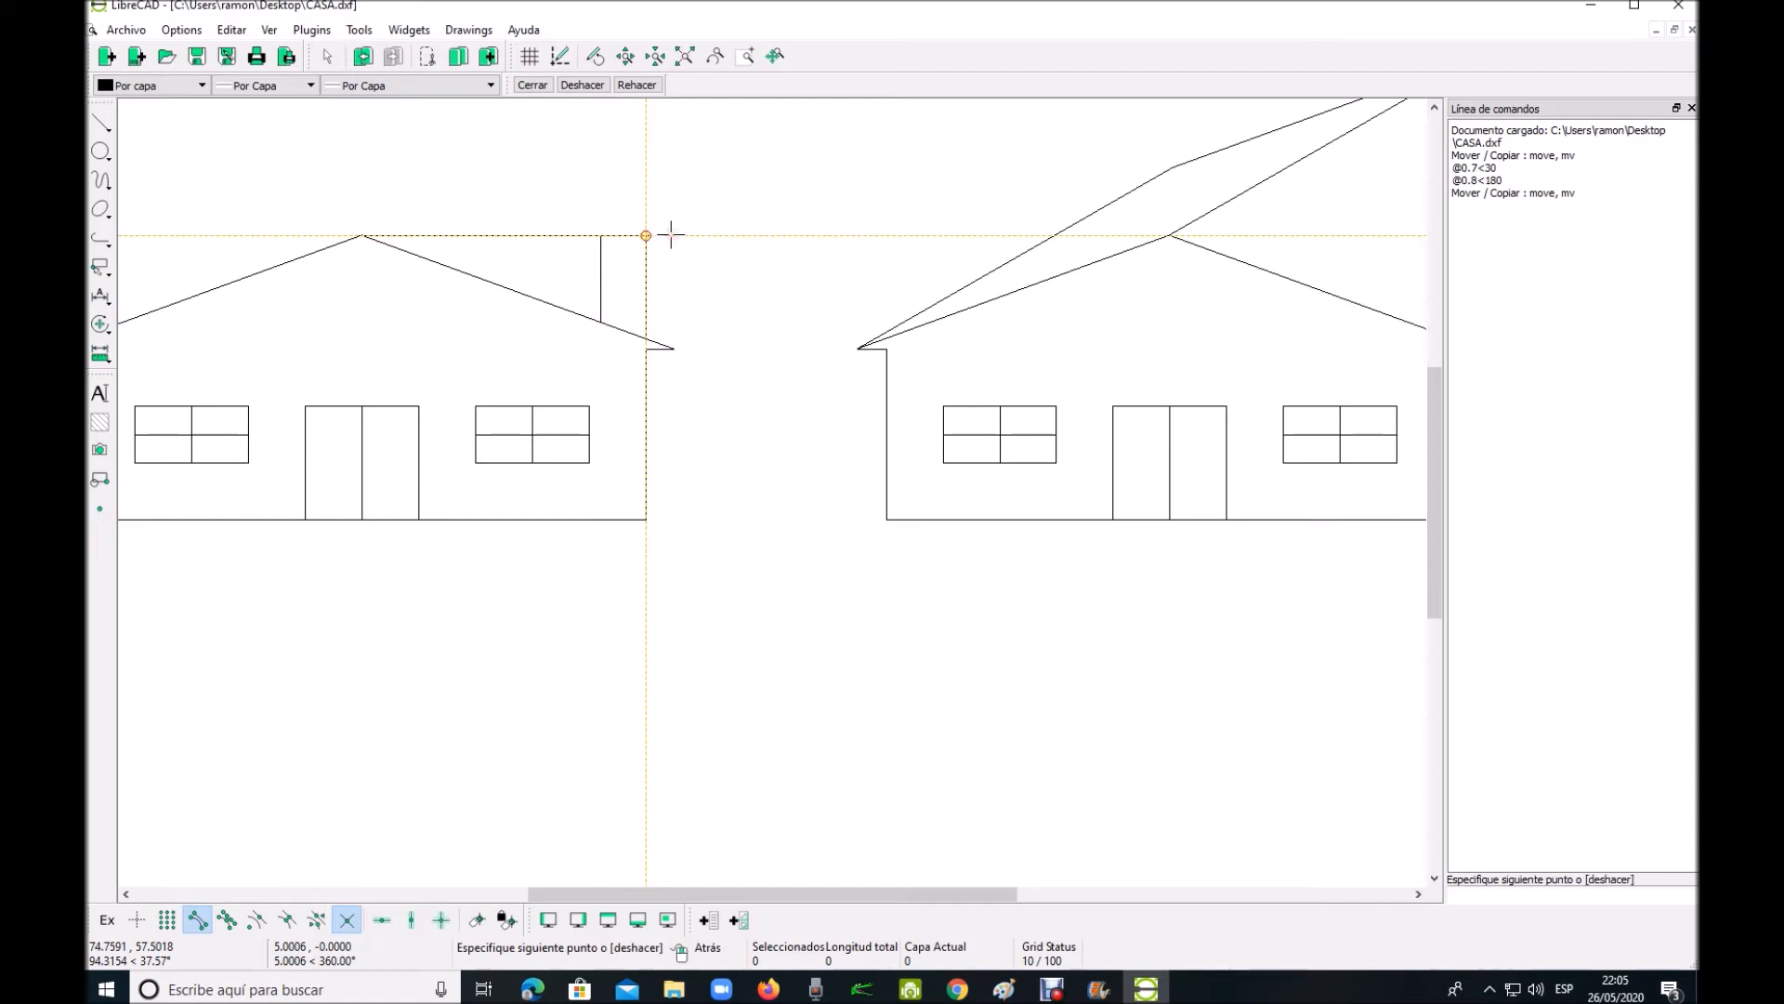
left_click(369, 235)
key("Escape")
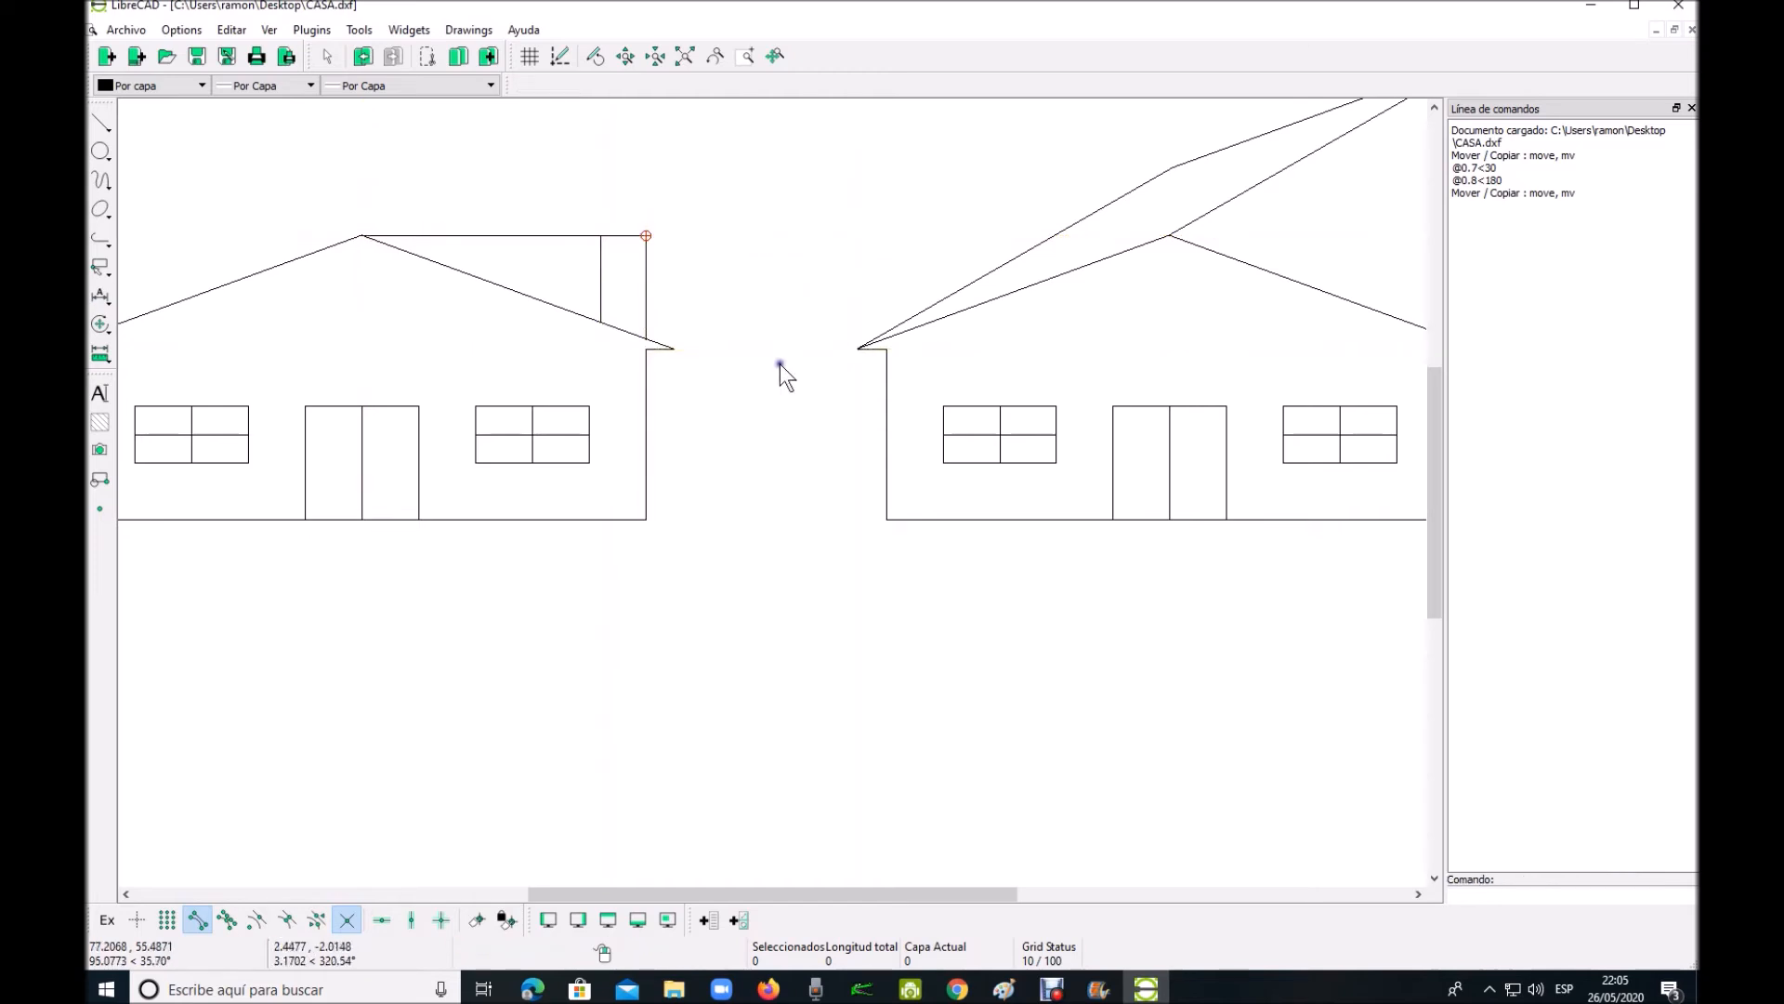
left_click(504, 236)
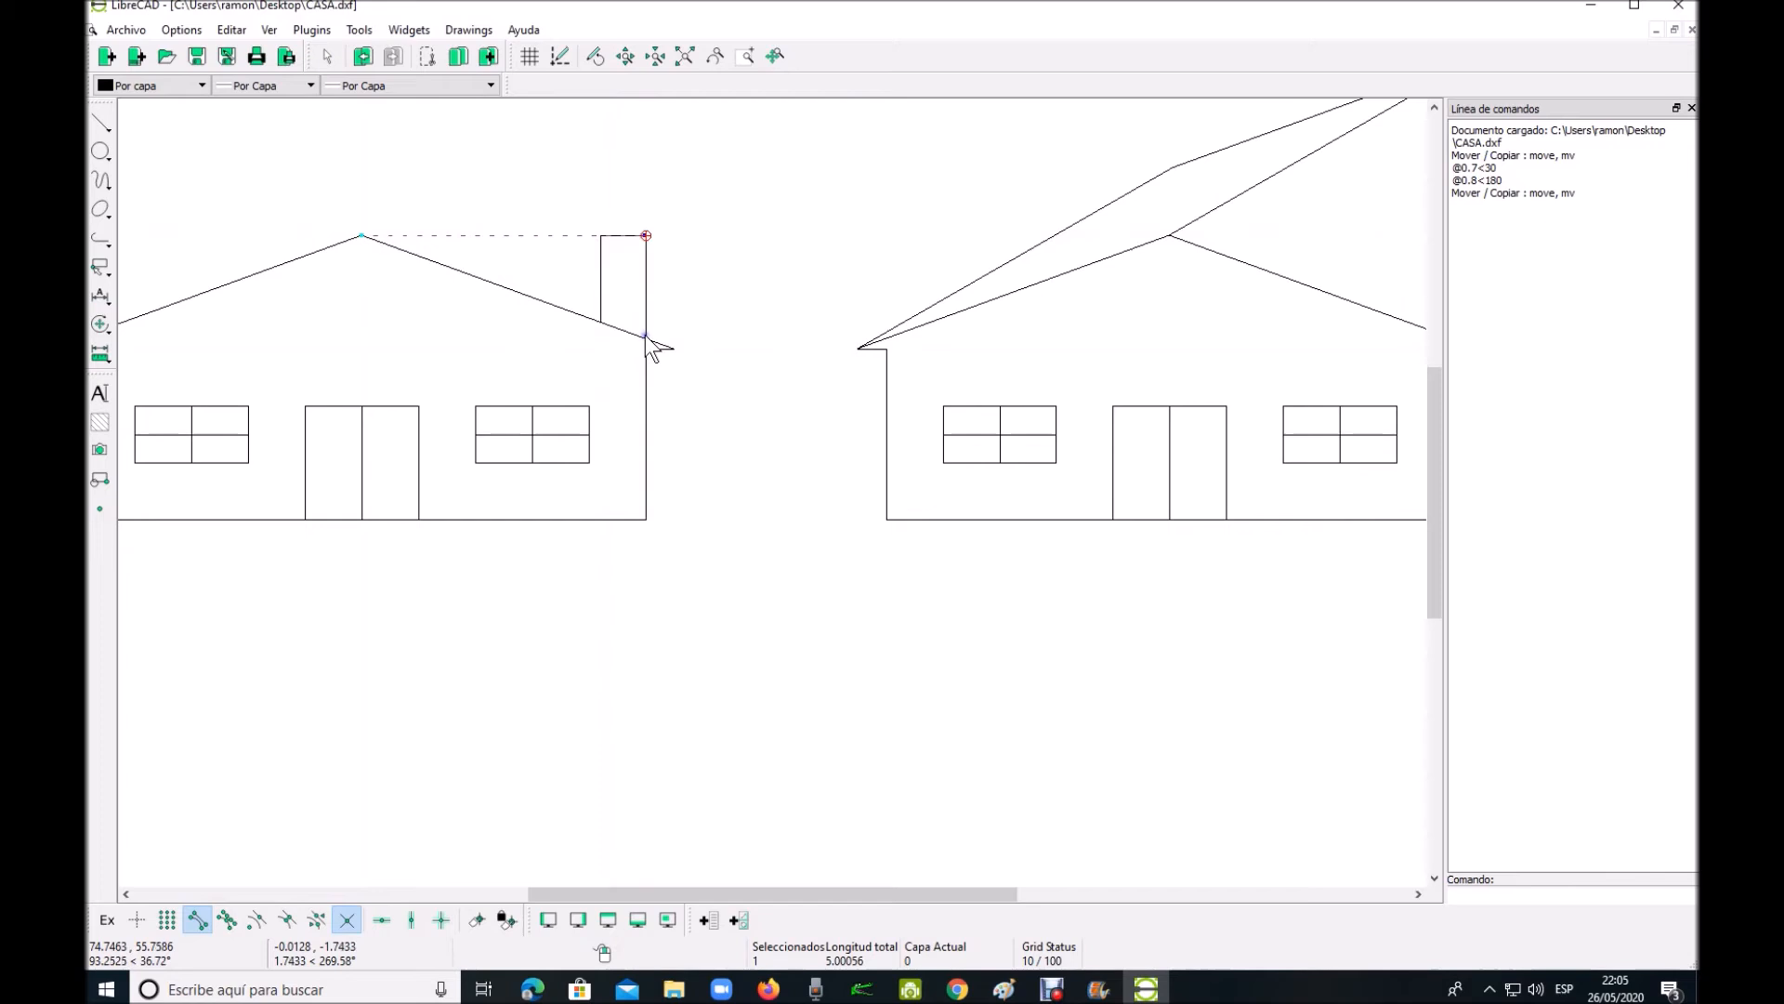
Copy the perspective house's front right roof edge onto the chimney base's front edge, keeping the original and snapping to points on entities
scroll(1157, 401, "down", 3)
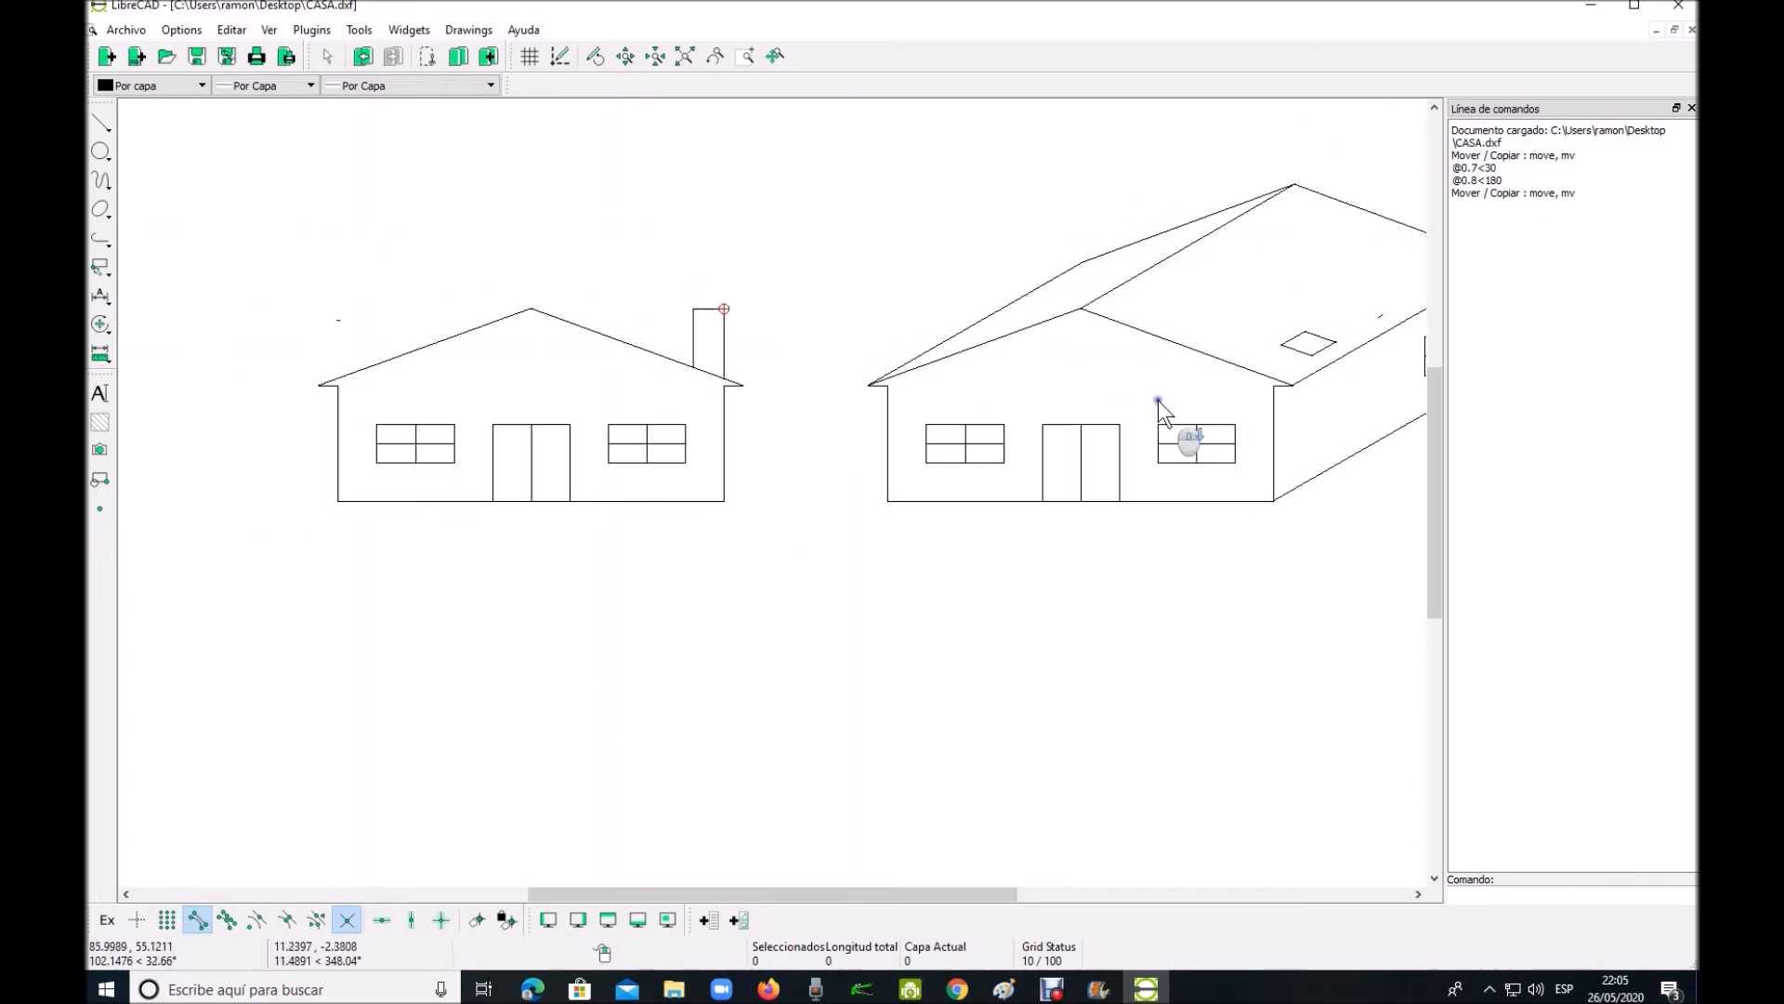
scroll(1366, 298, "up", 3)
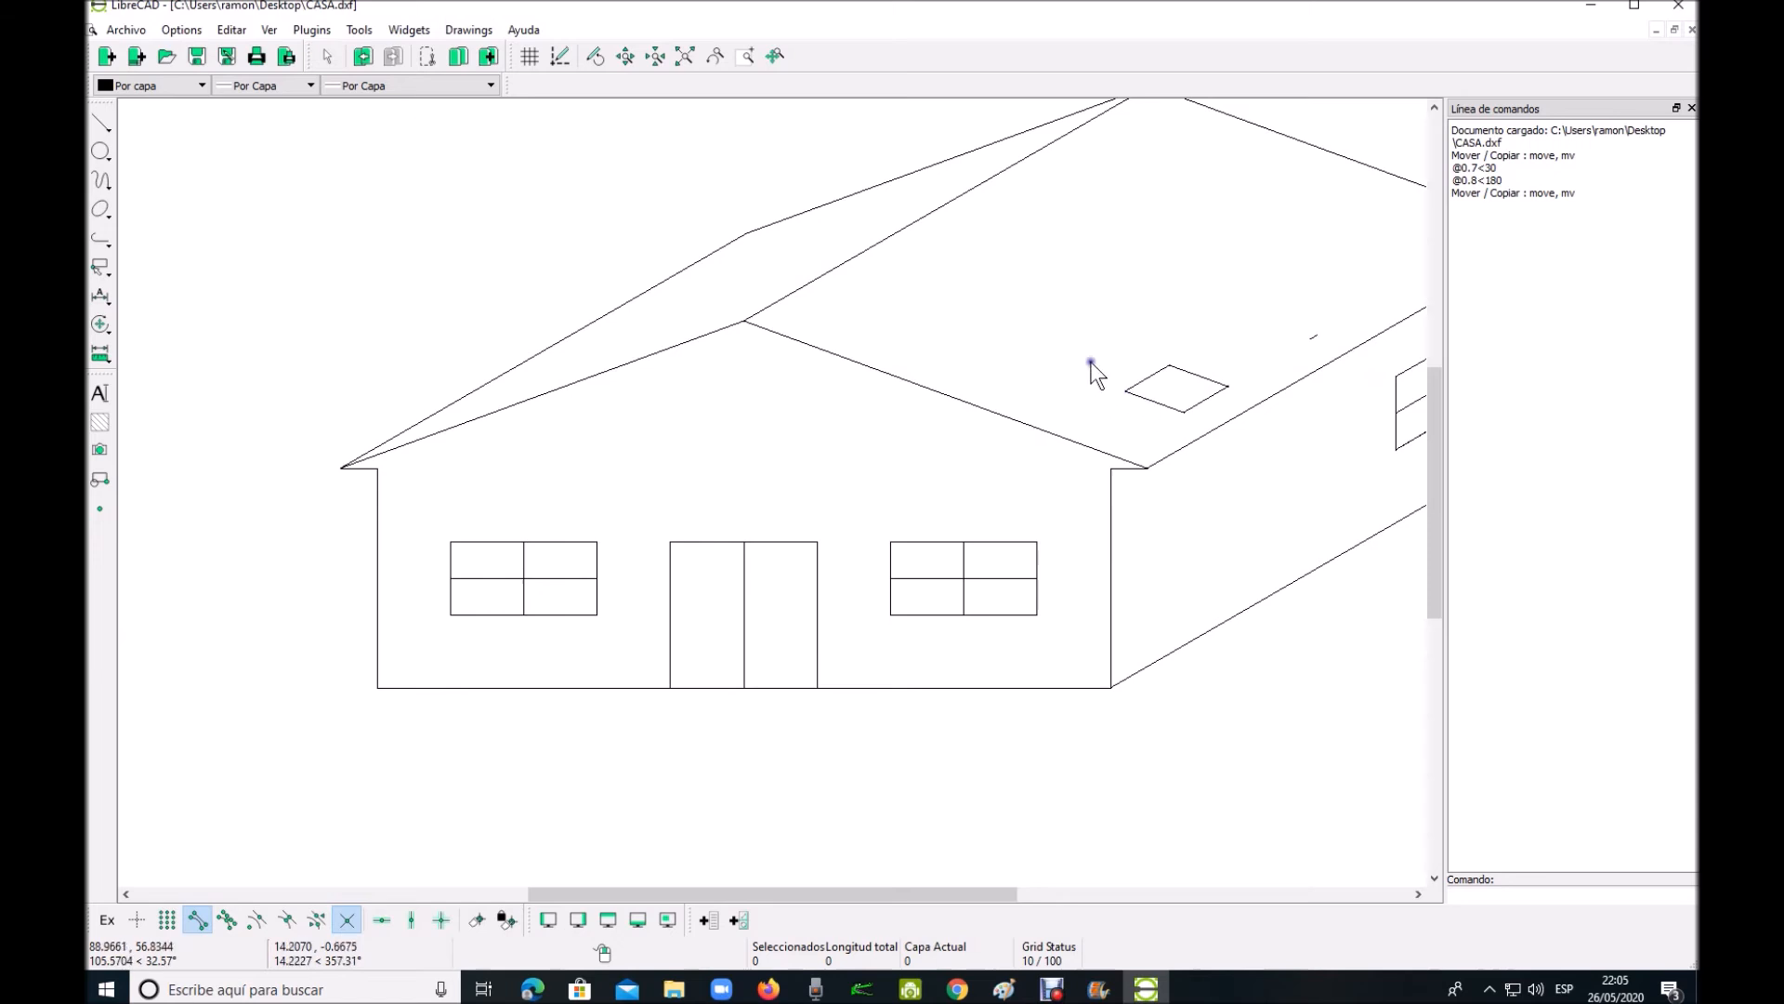
left_click(976, 405)
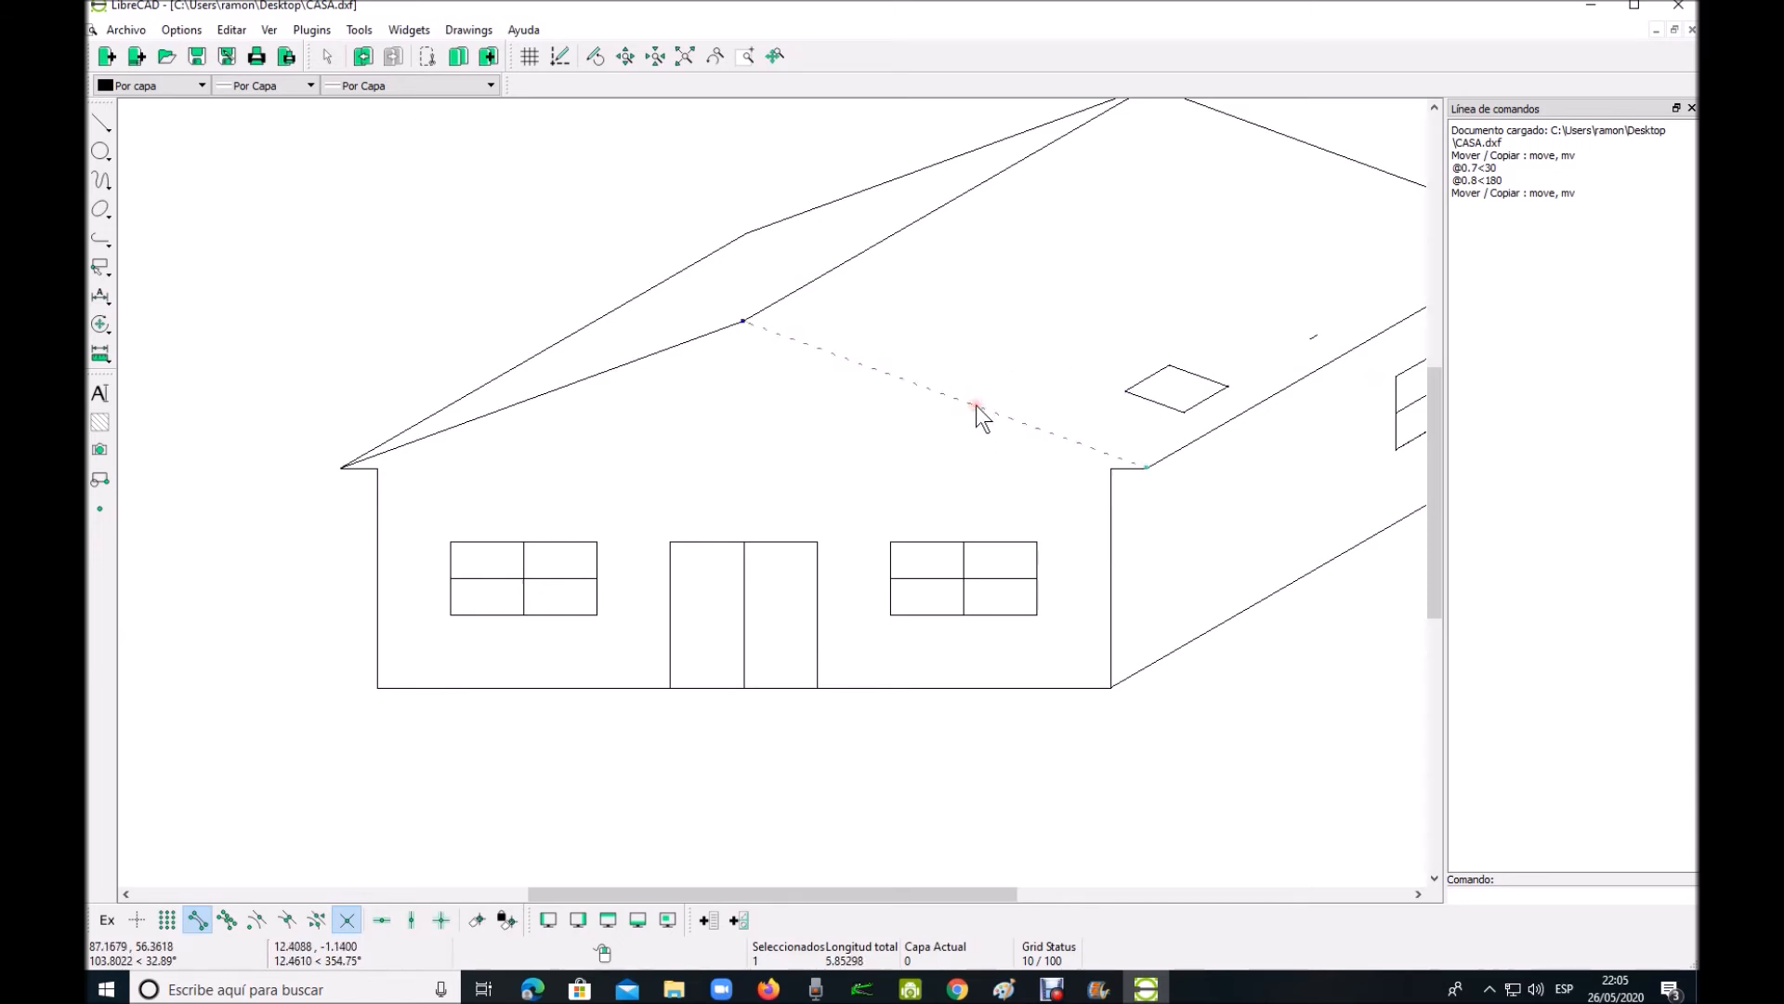
right_click(1014, 388)
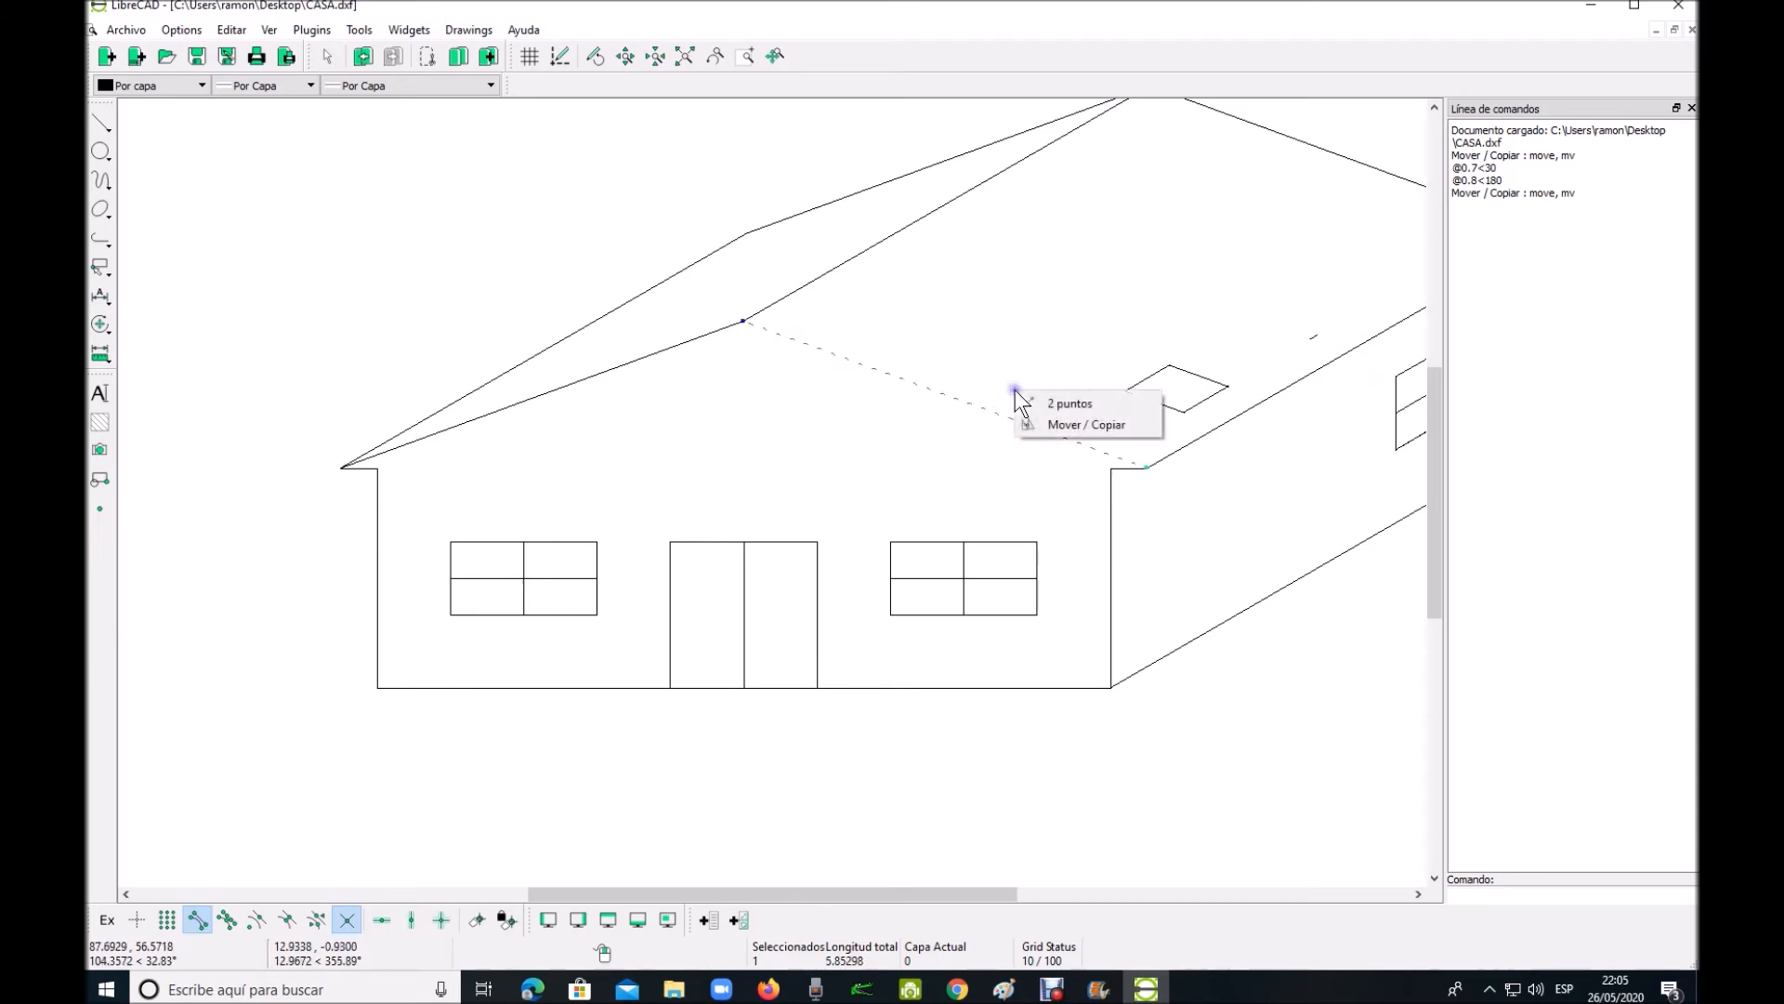
left_click(1059, 418)
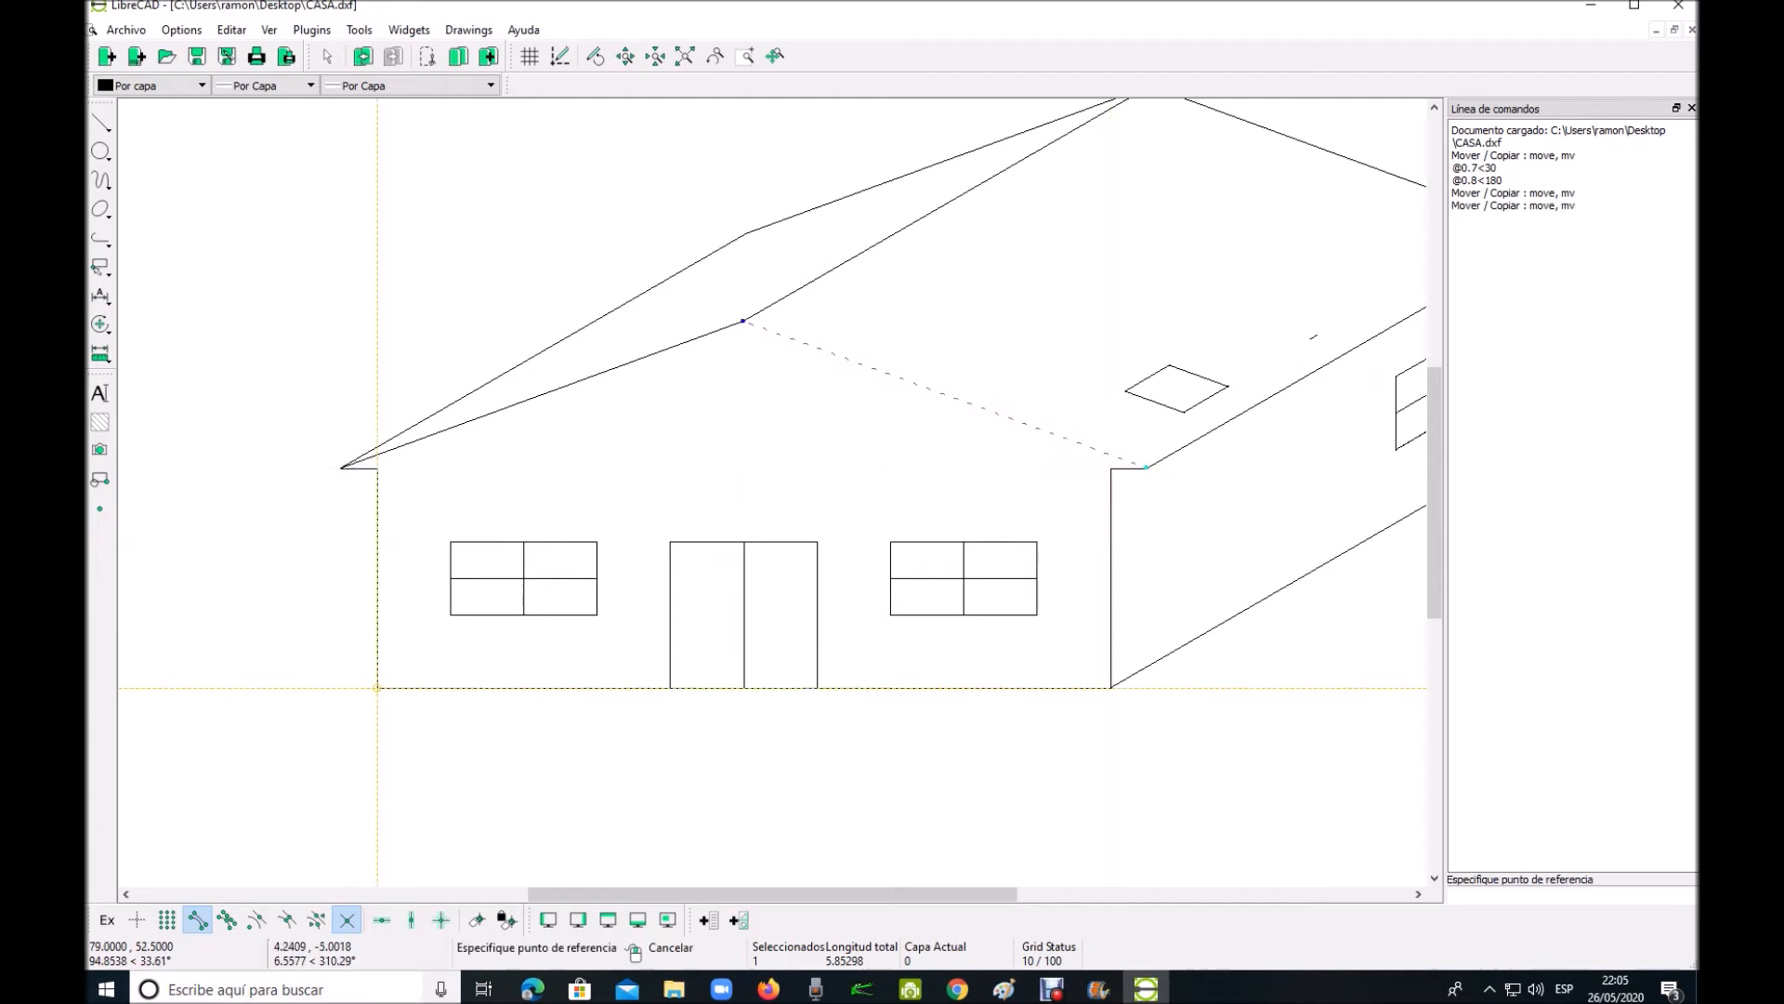
left_click(229, 920)
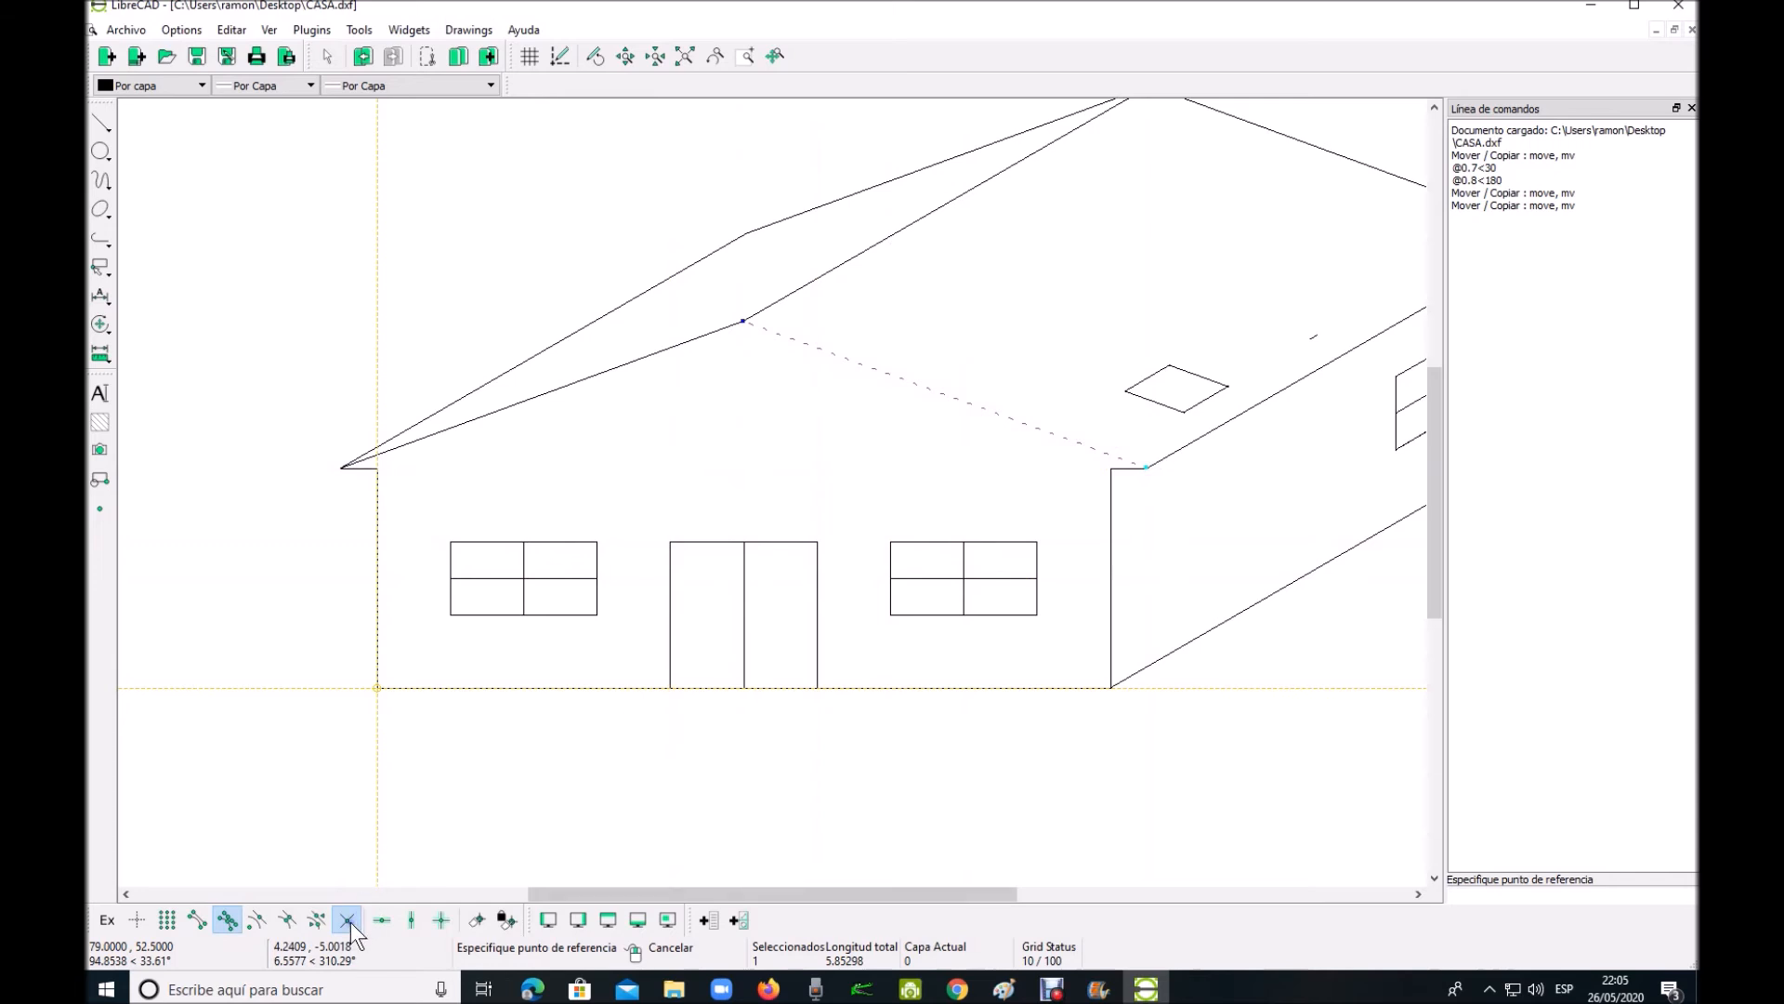
left_click(1106, 453)
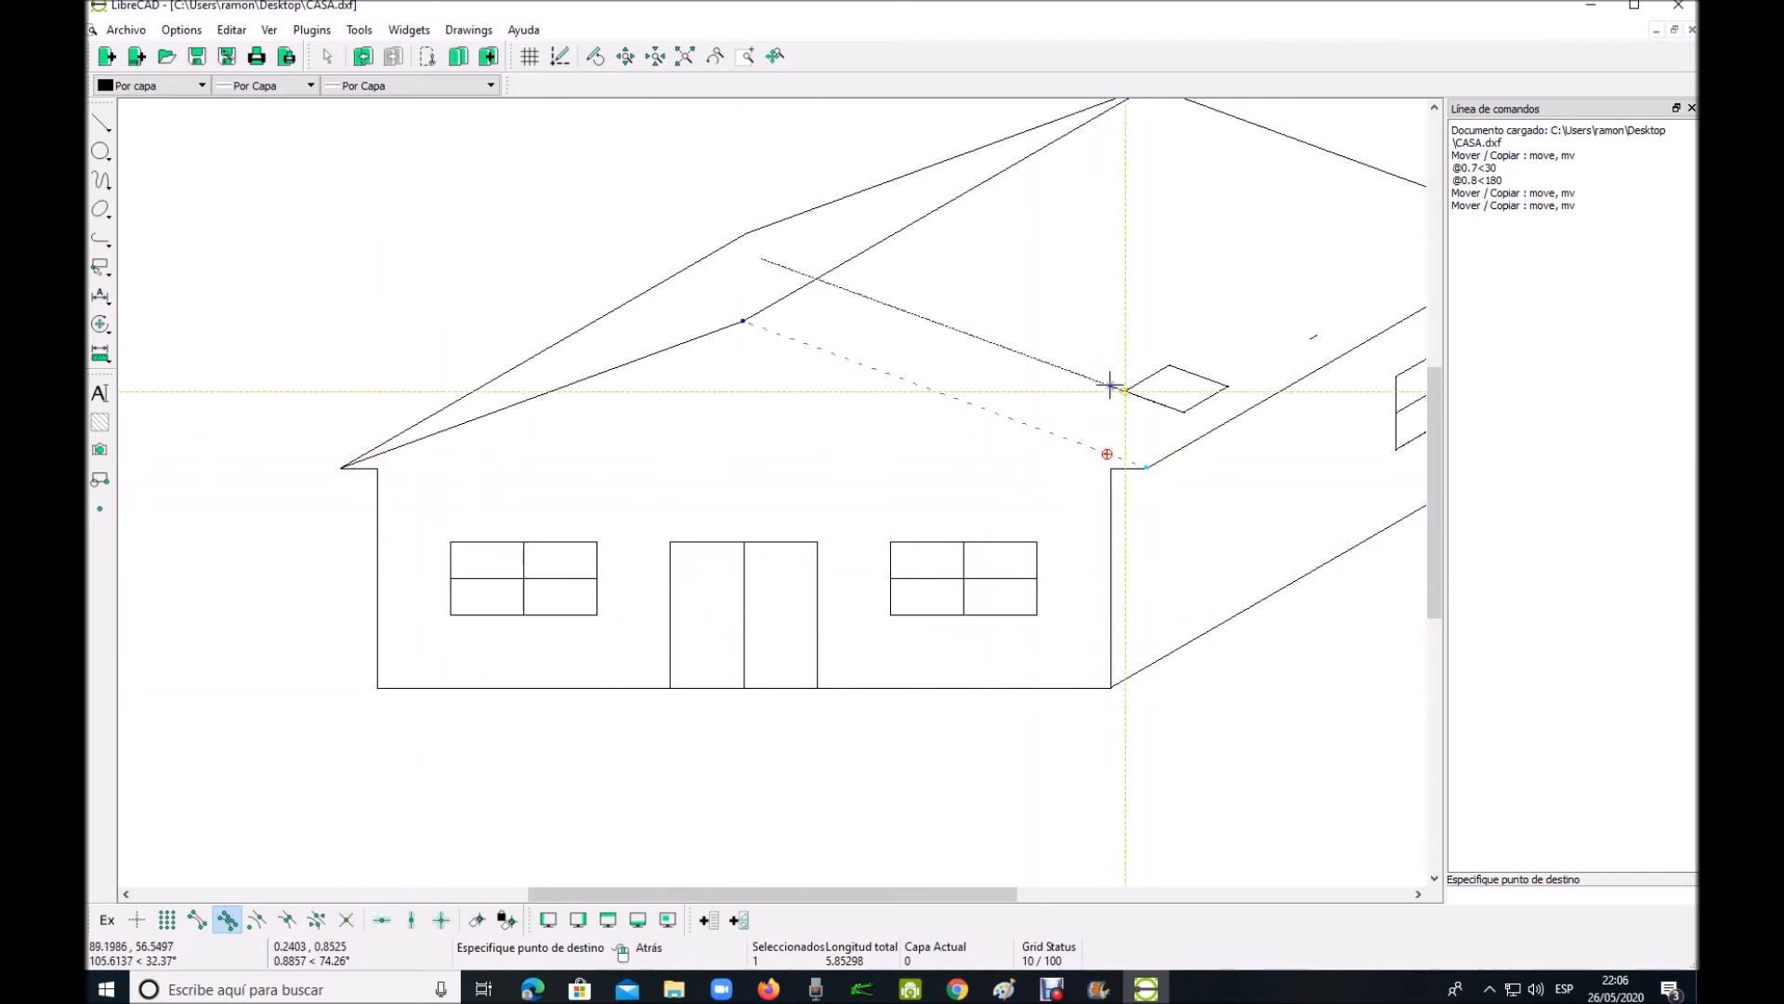
left_click(1149, 399)
left_click(958, 570)
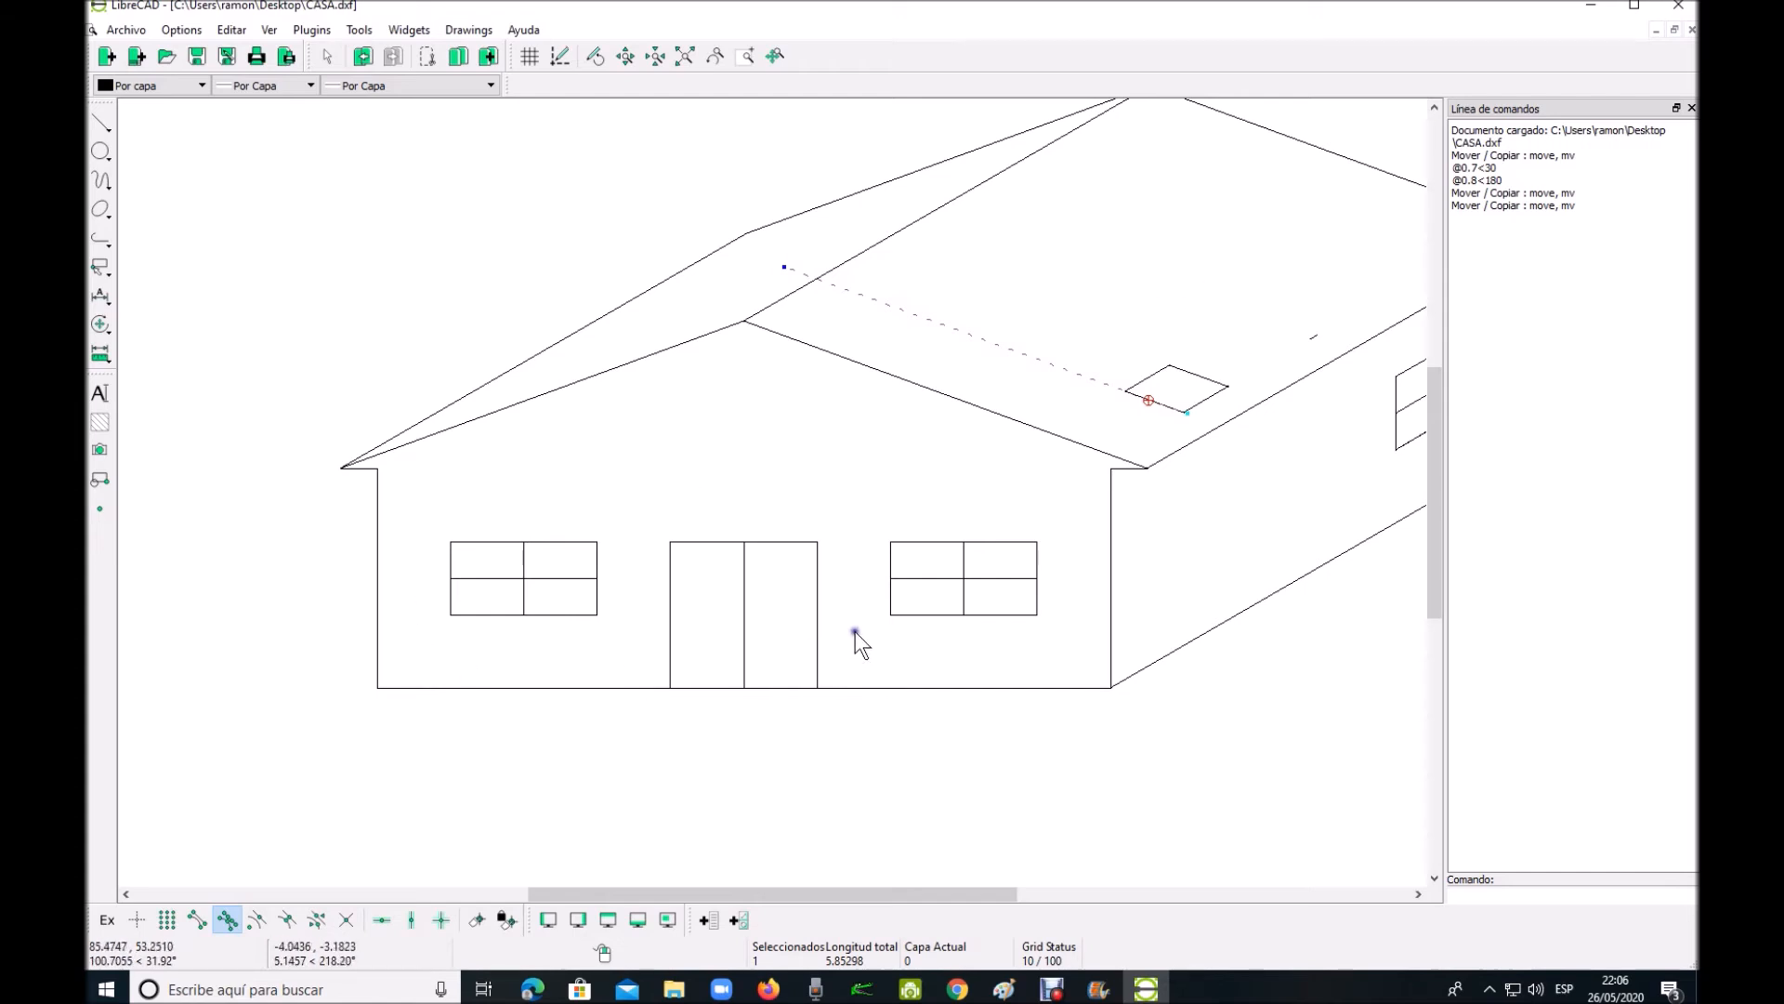
Draw a horizontal line about 7.5 units long to the right from the copied roof edge's intersection with the ridge
scroll(869, 623, "up", 2)
scroll(877, 622, "down", 4)
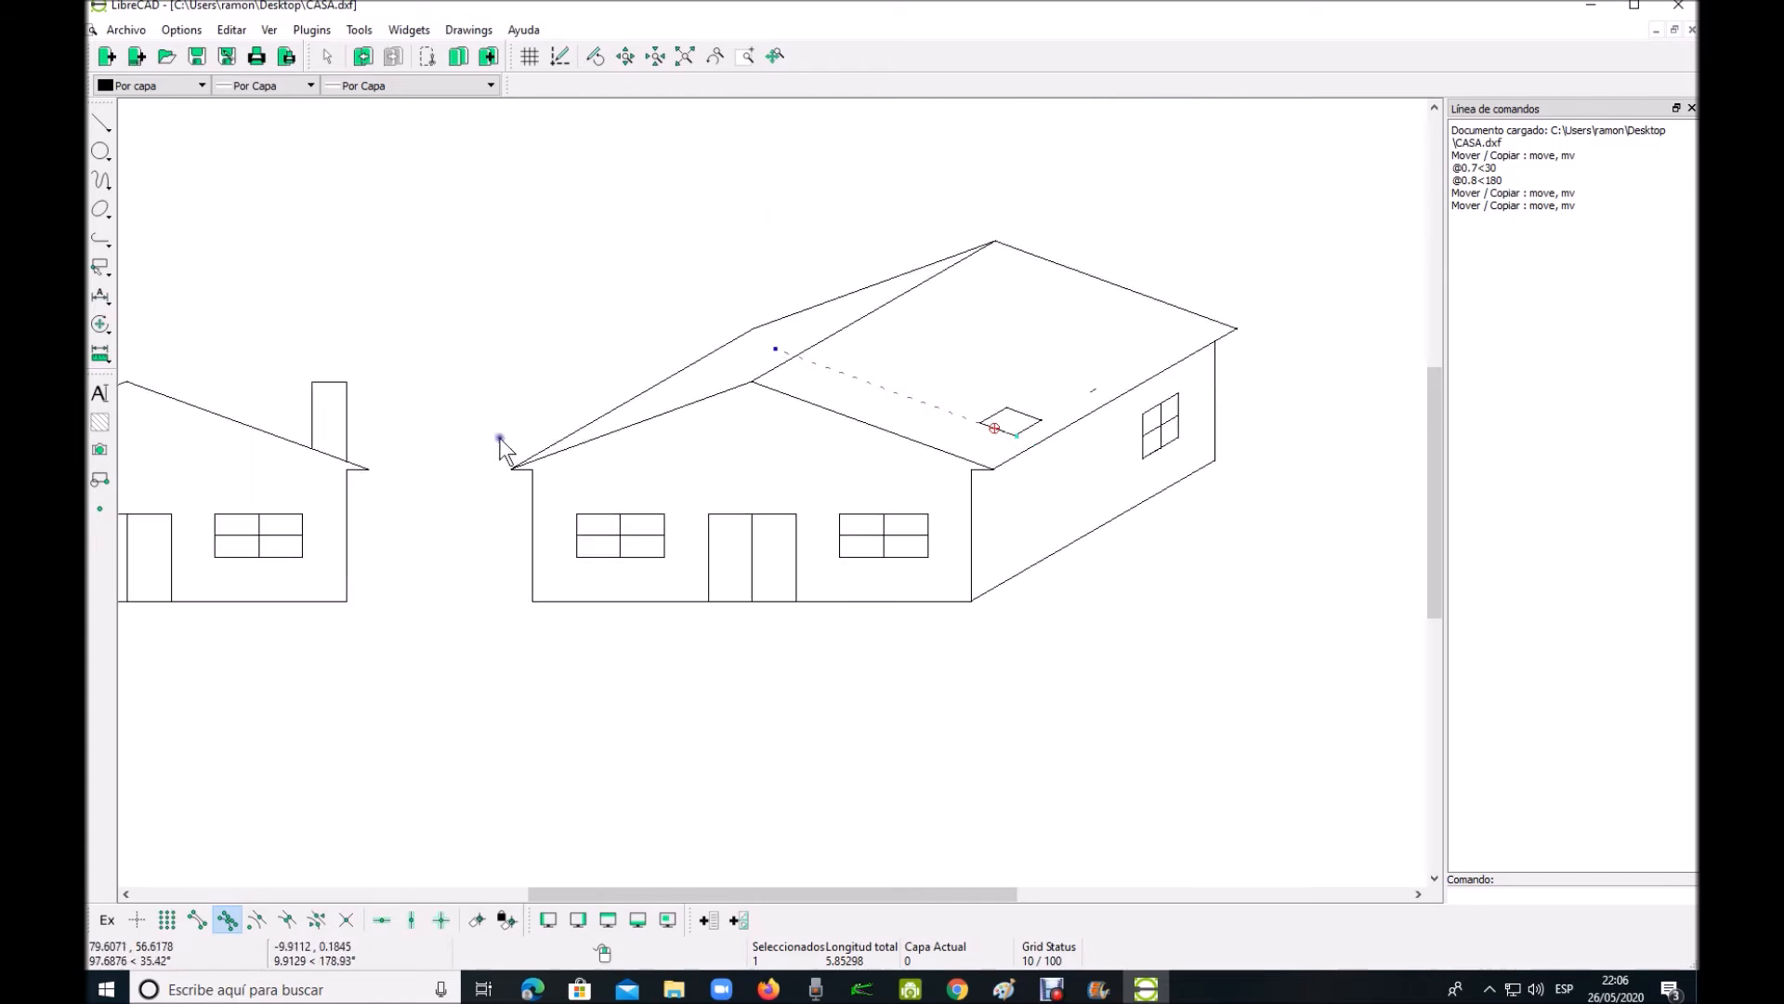
scroll(790, 506, "up", 2)
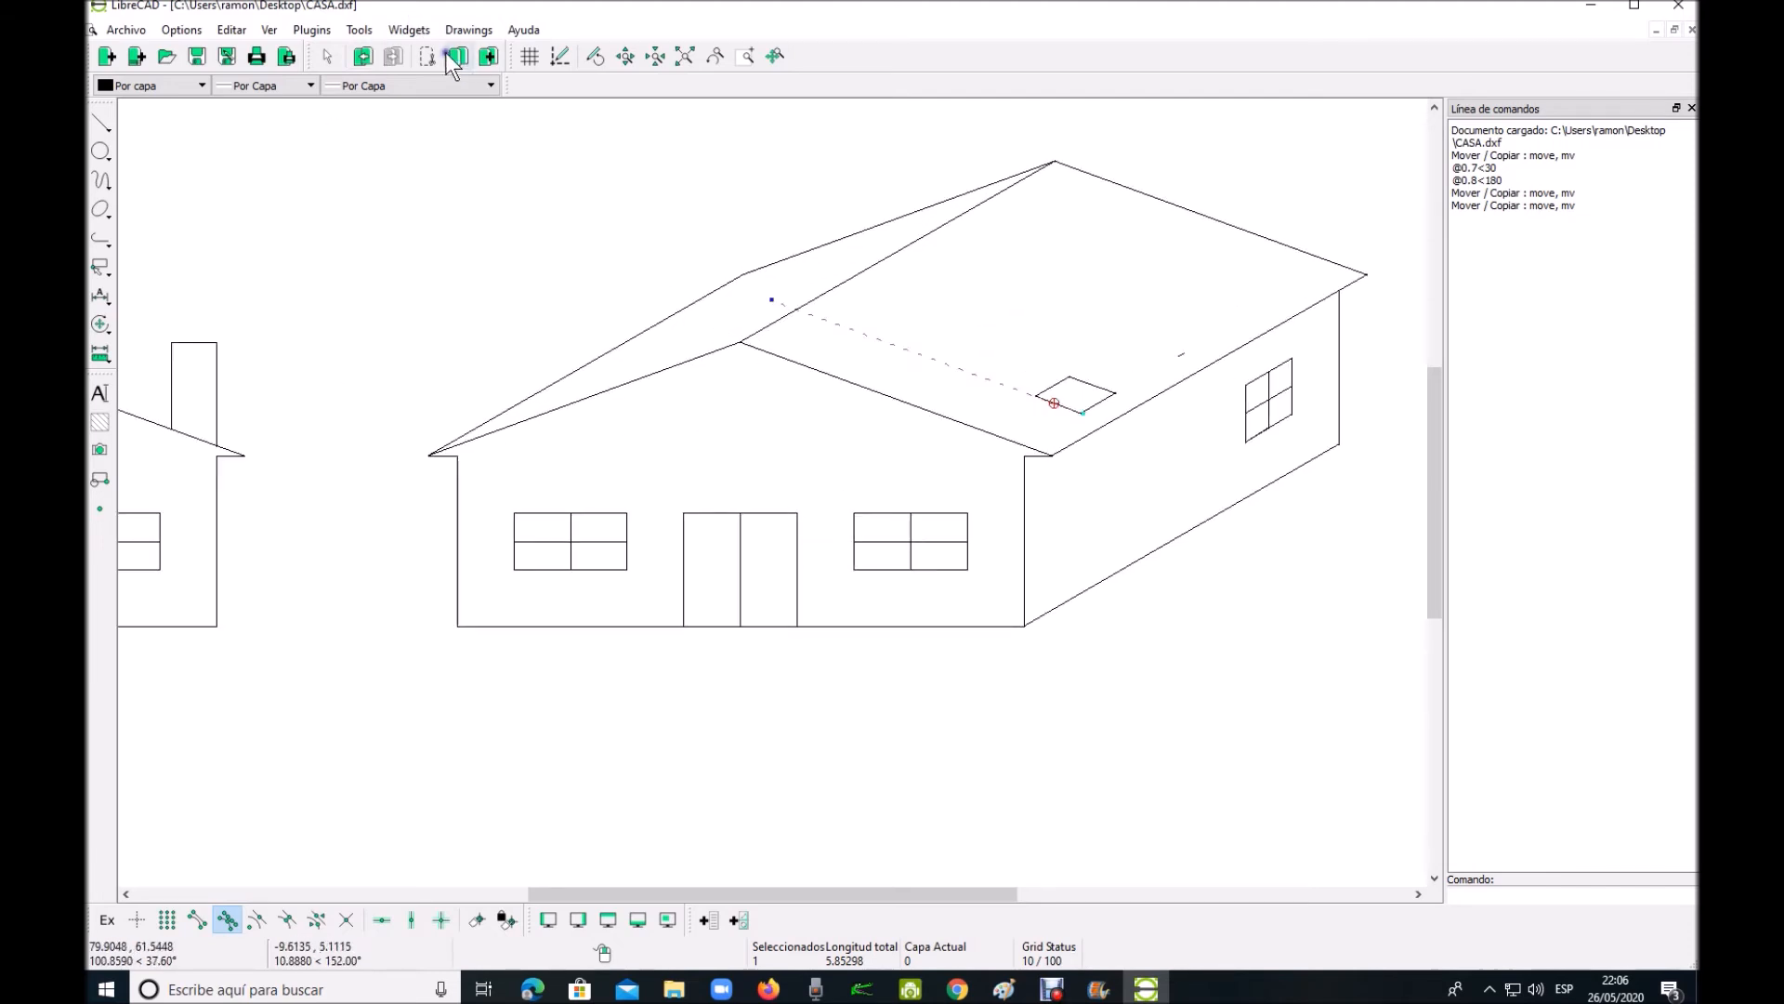
left_click(359, 30)
mouse_move(389, 65)
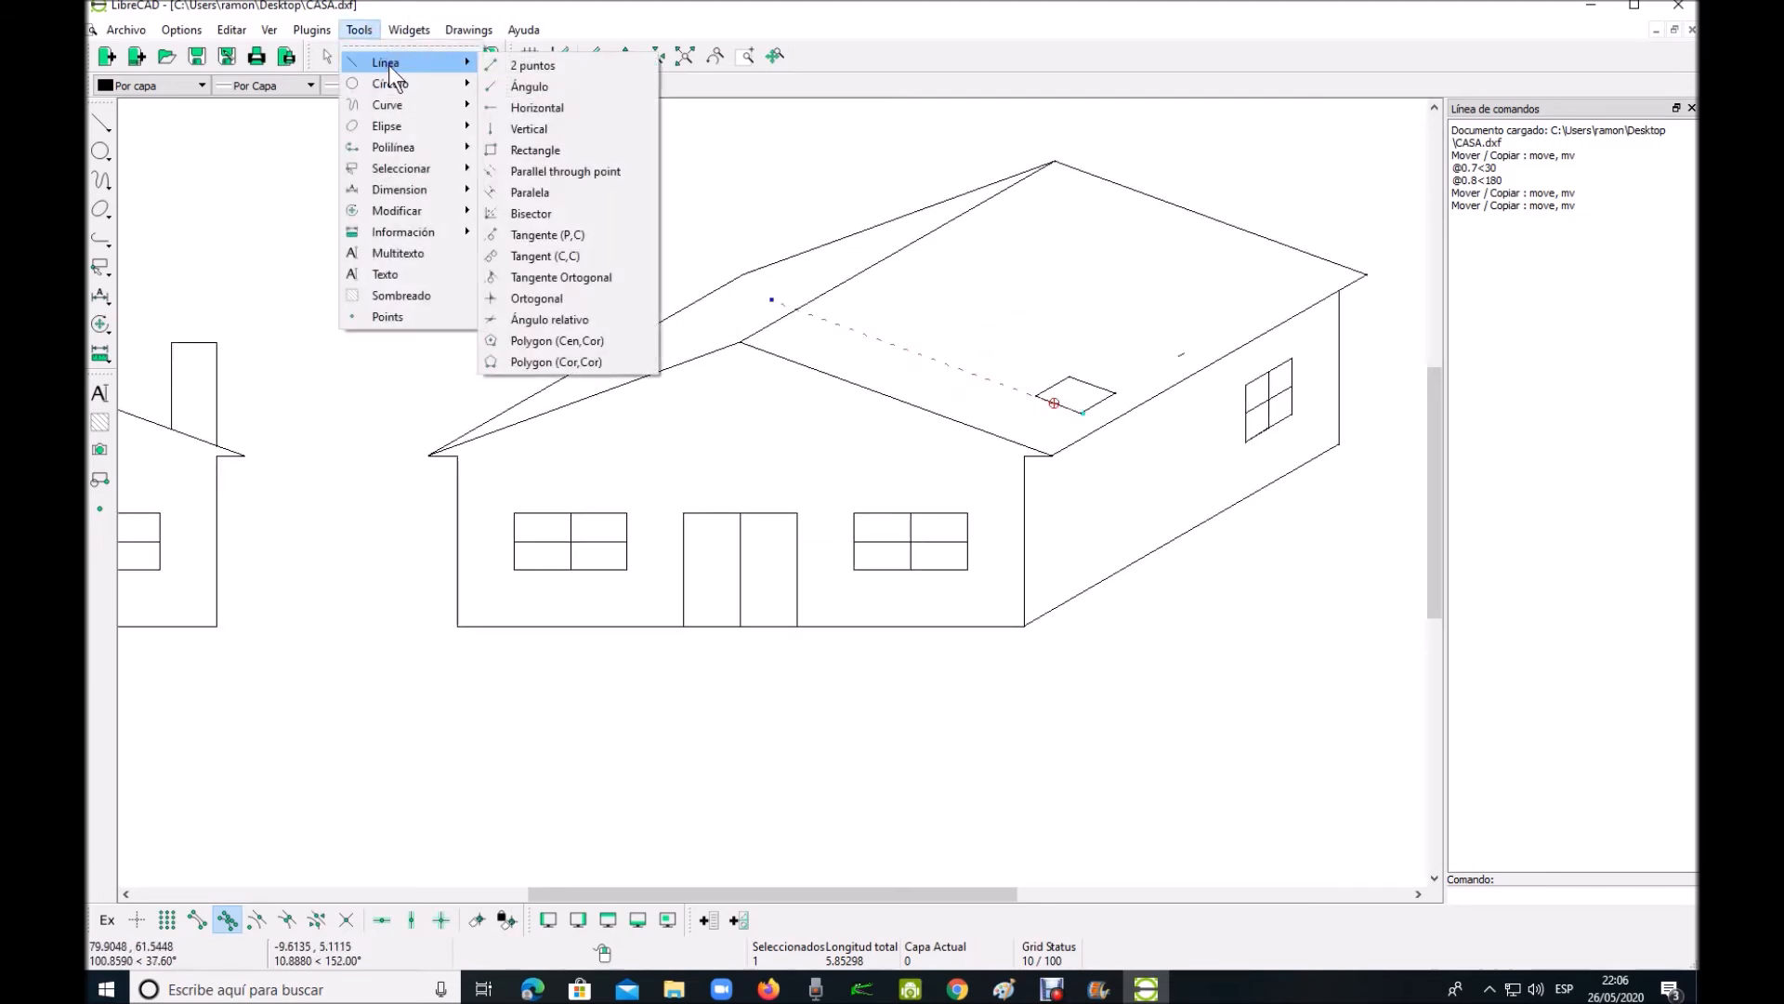
left_click(535, 67)
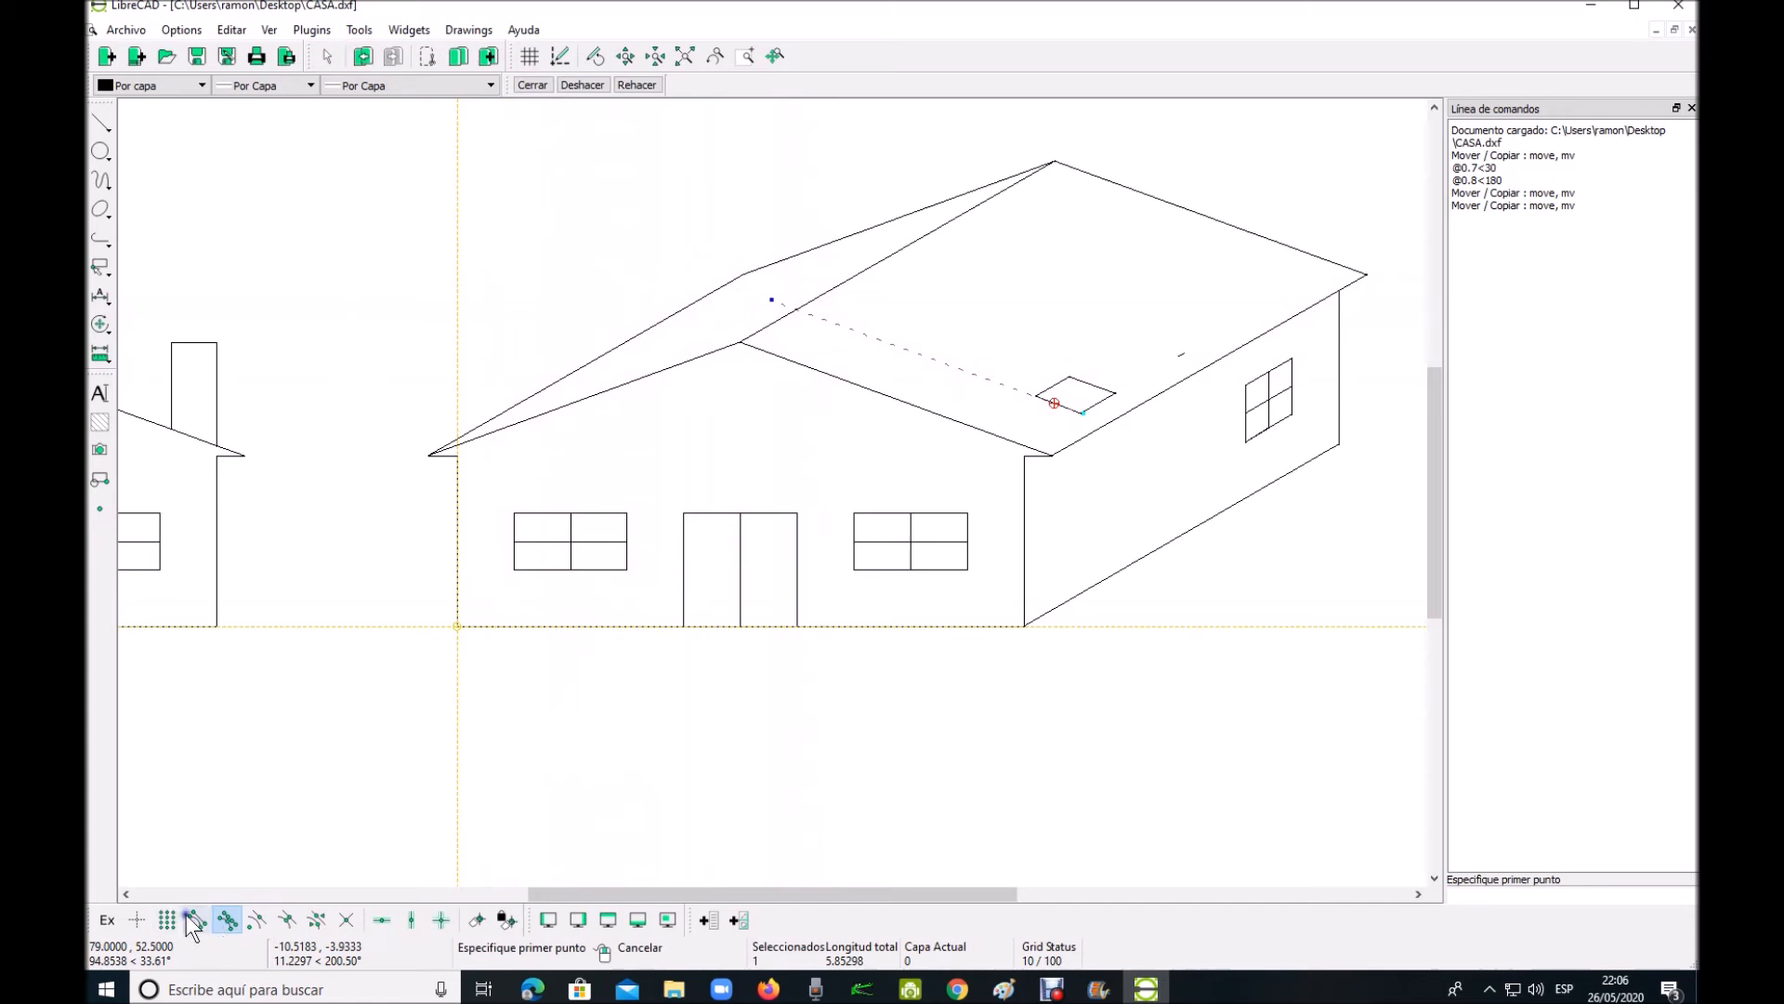
left_click(345, 926)
left_click(227, 916)
left_click(801, 309)
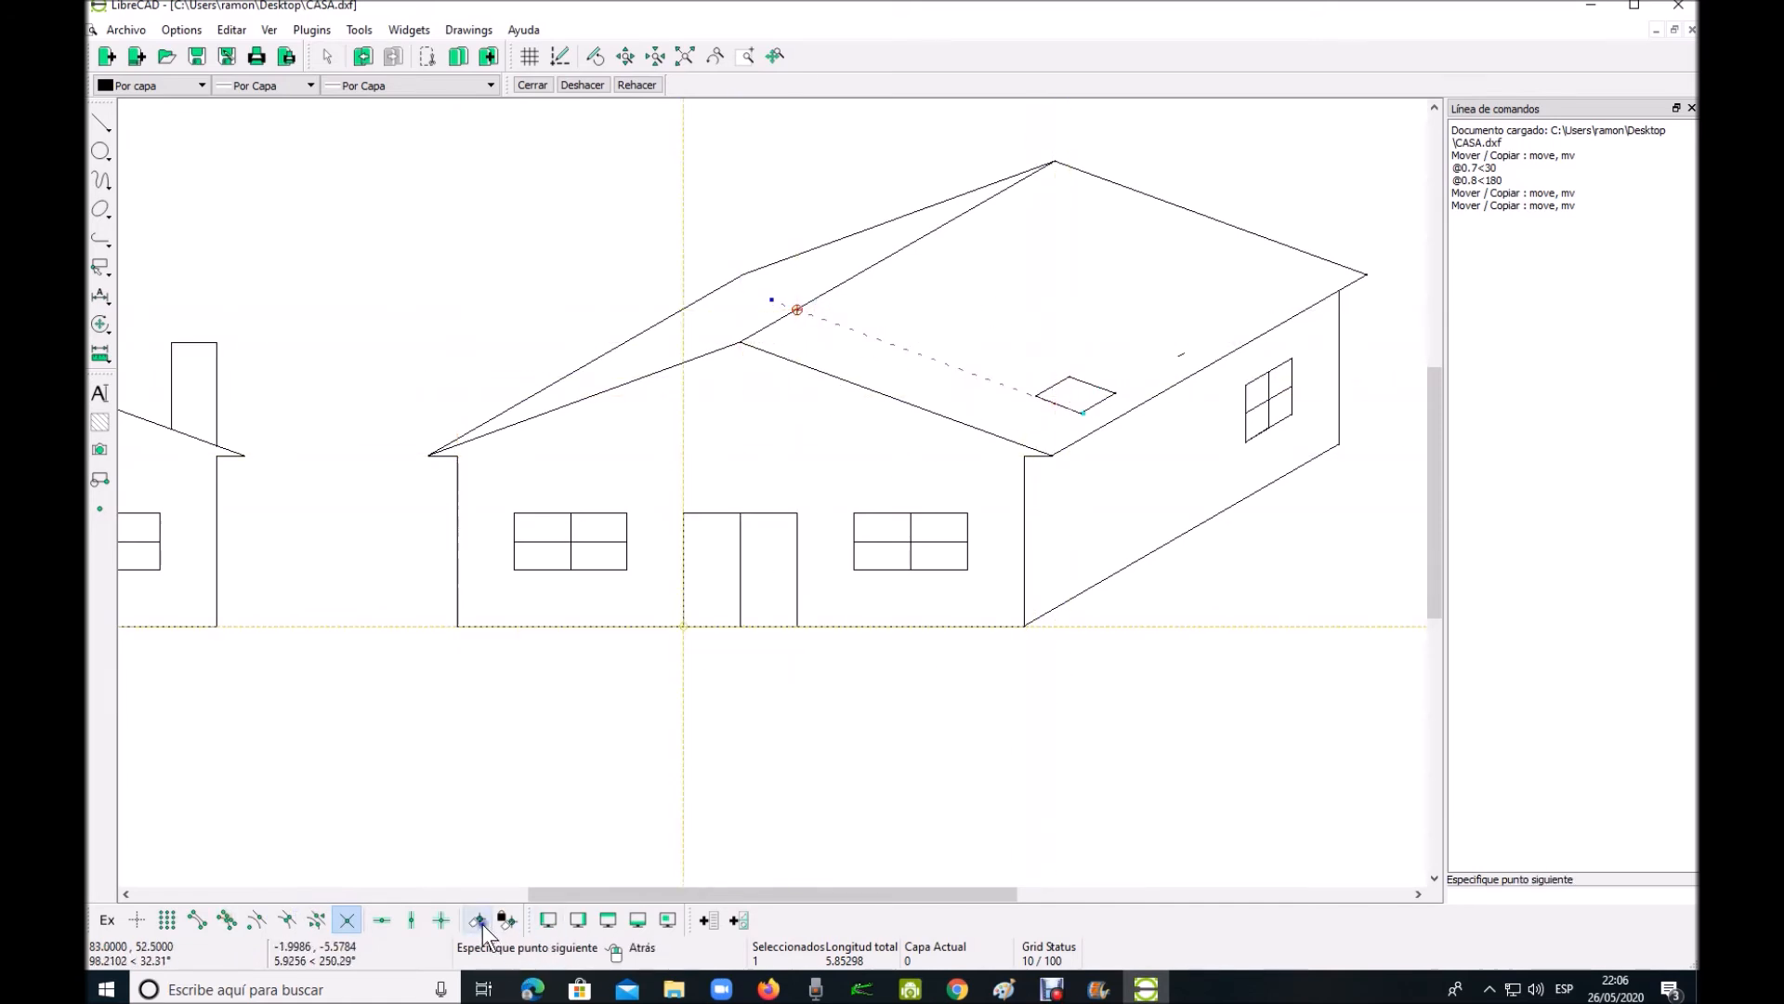
left_click(382, 920)
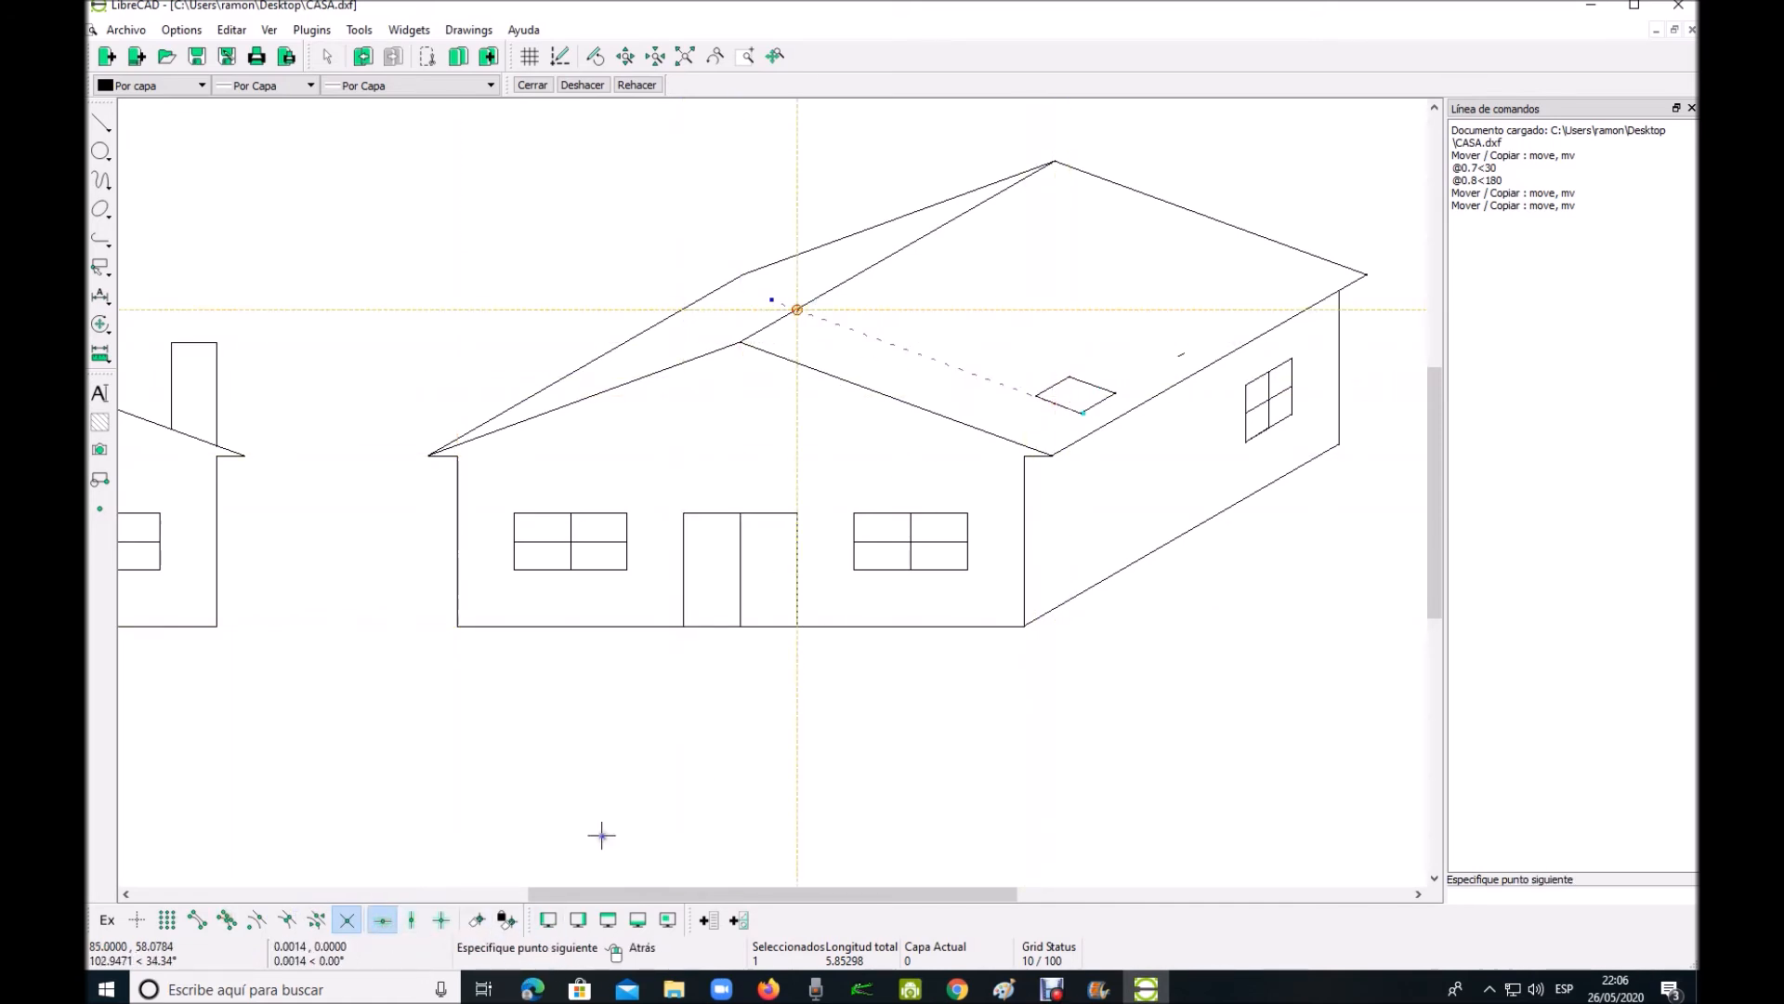
left_click(347, 920)
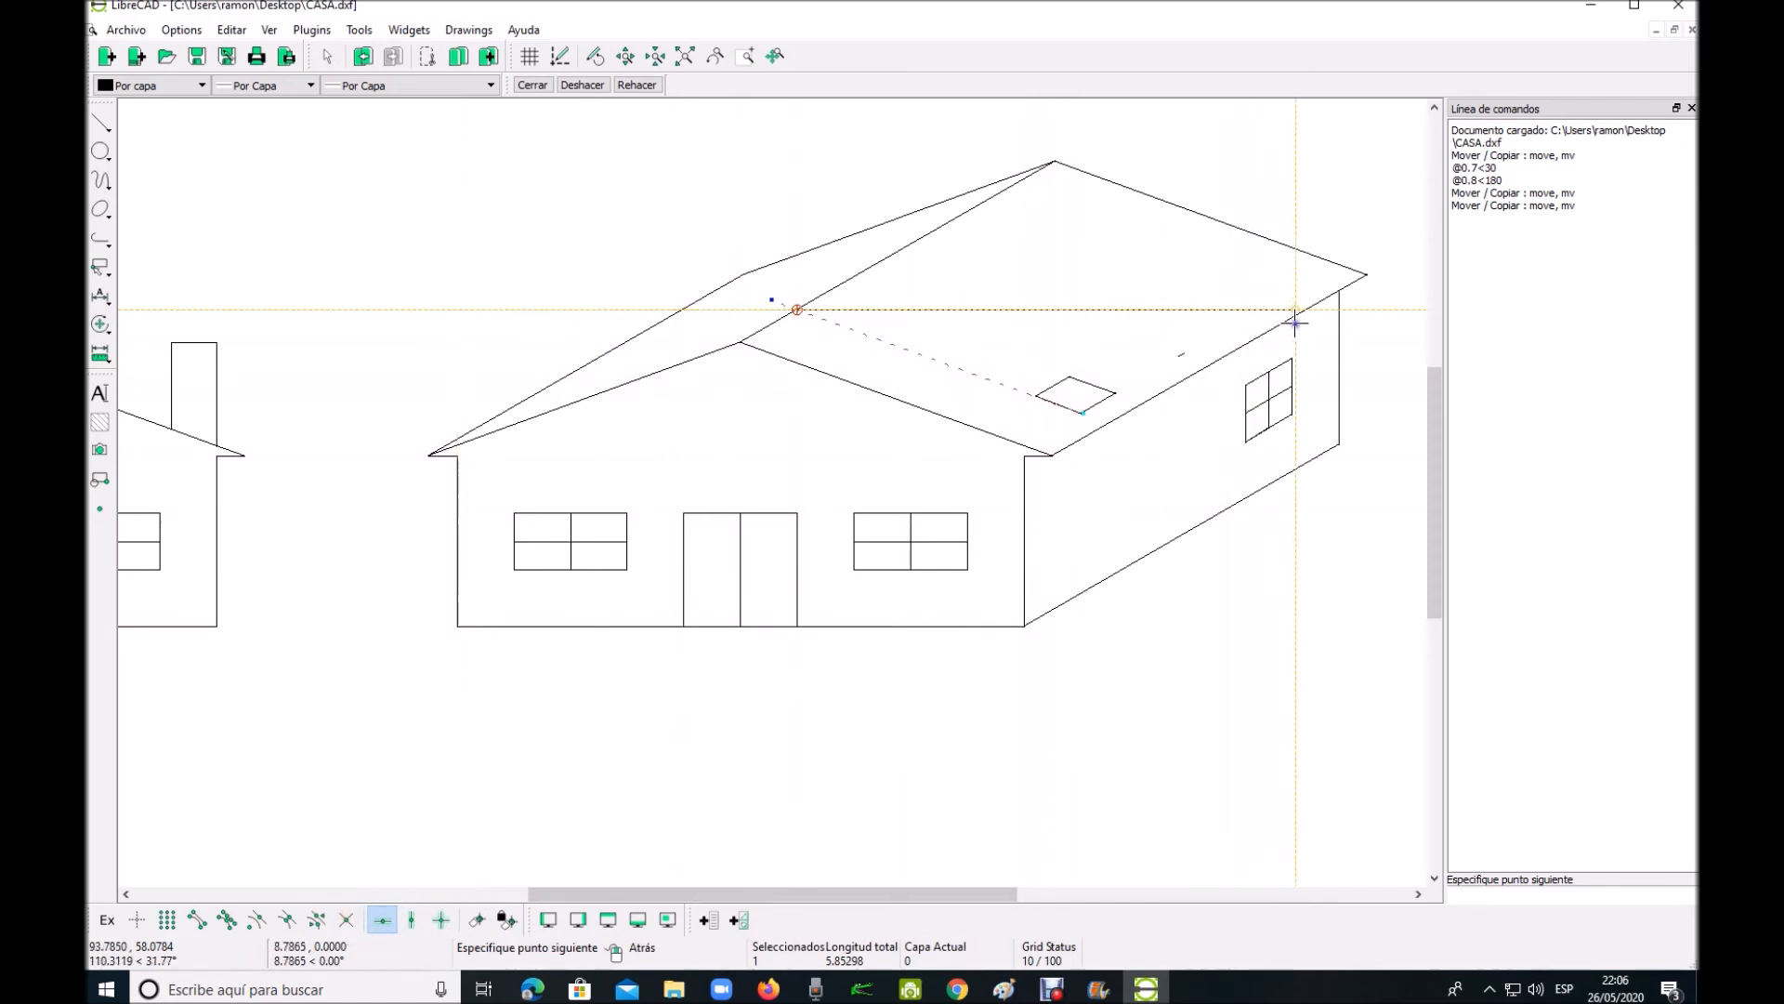
left_click(1220, 311)
right_click(1221, 312)
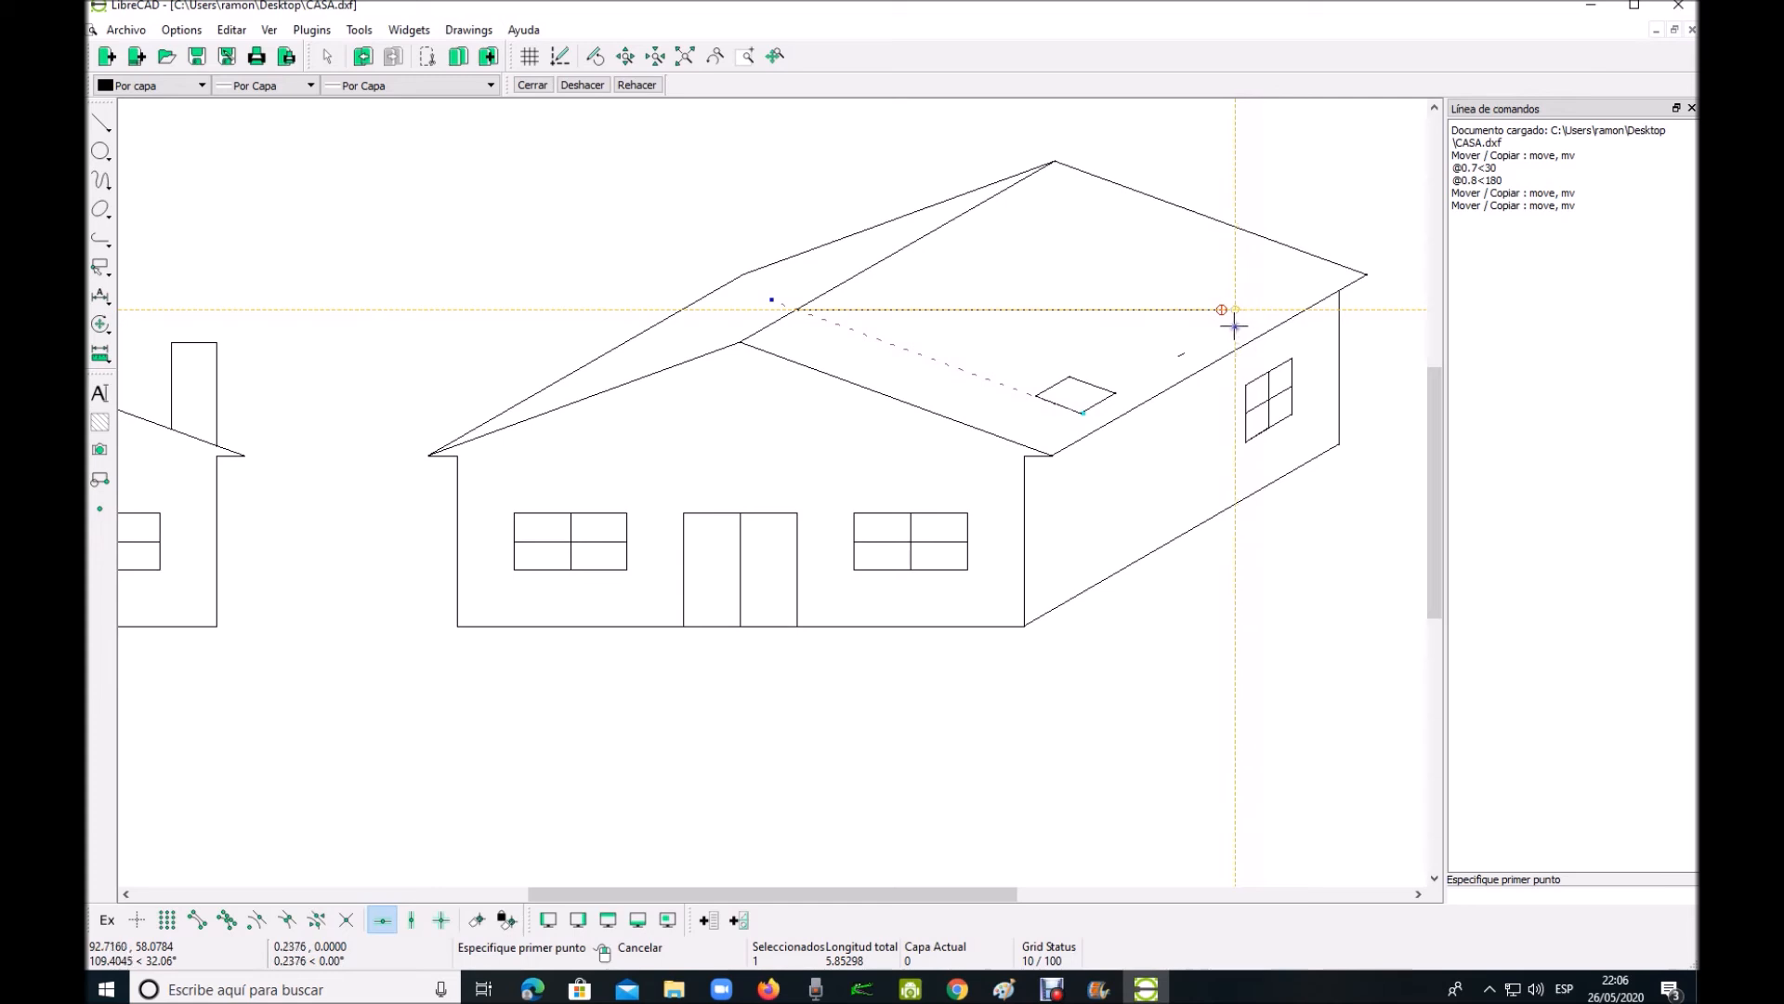
right_click(1194, 330)
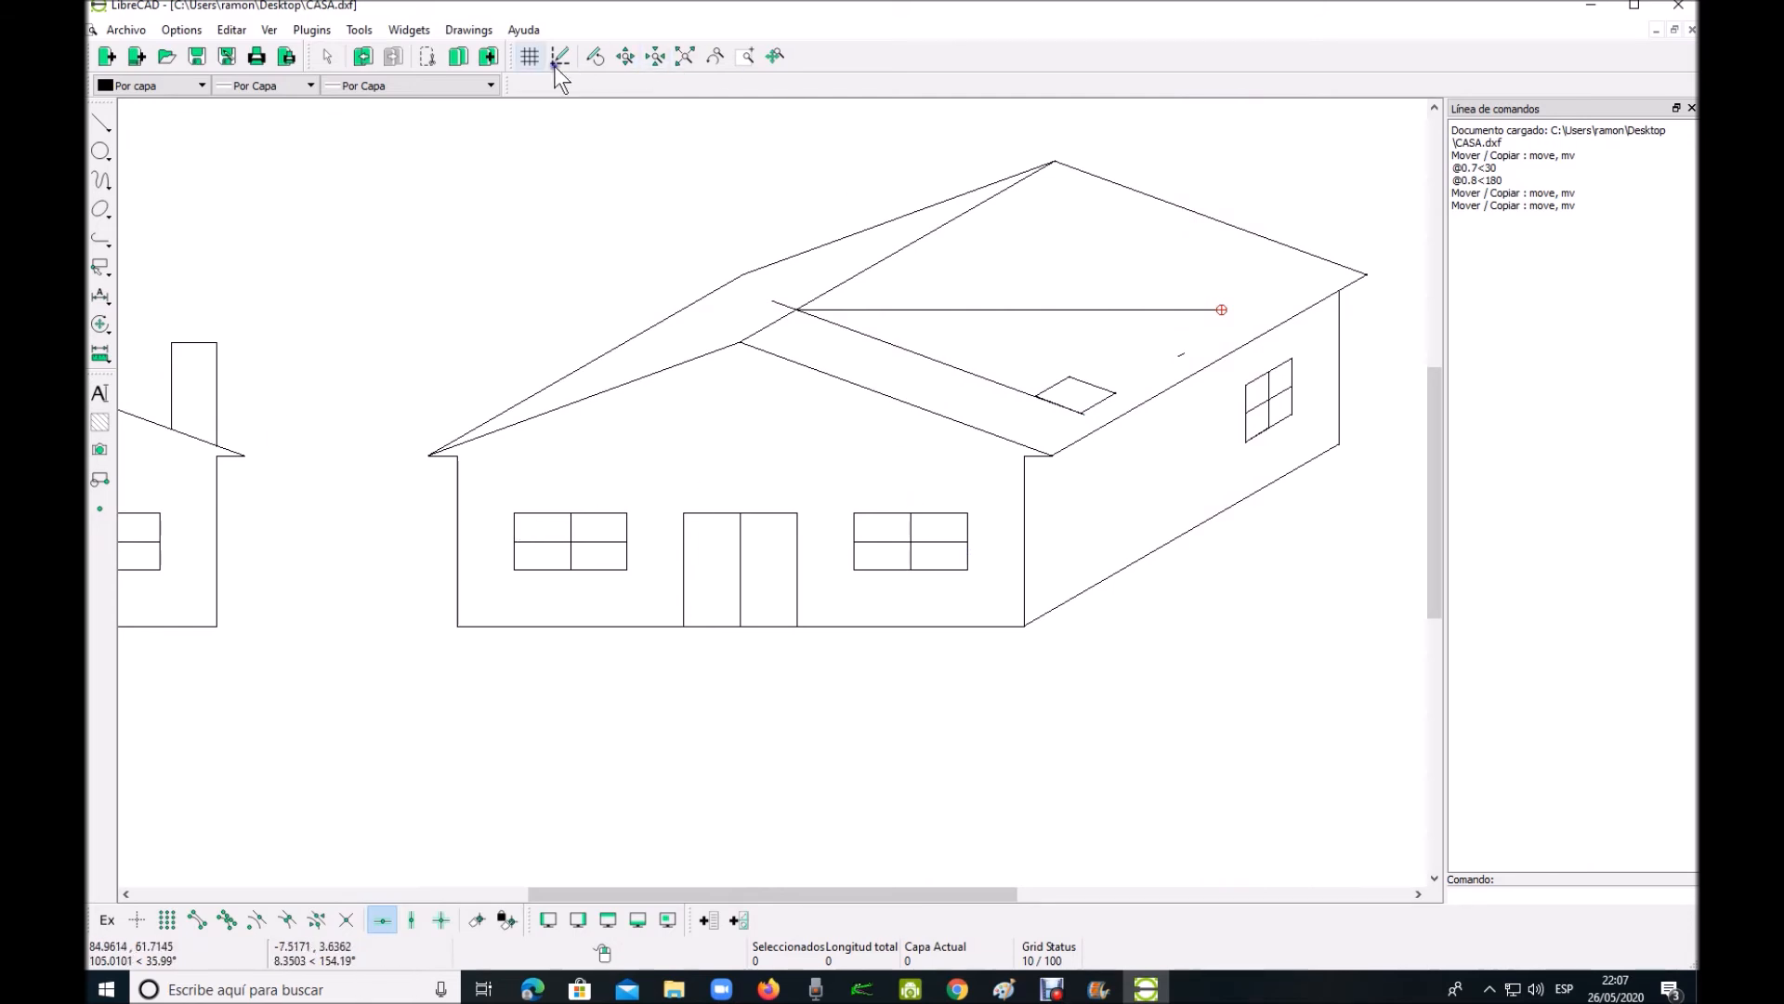
left_click(369, 36)
mouse_move(390, 63)
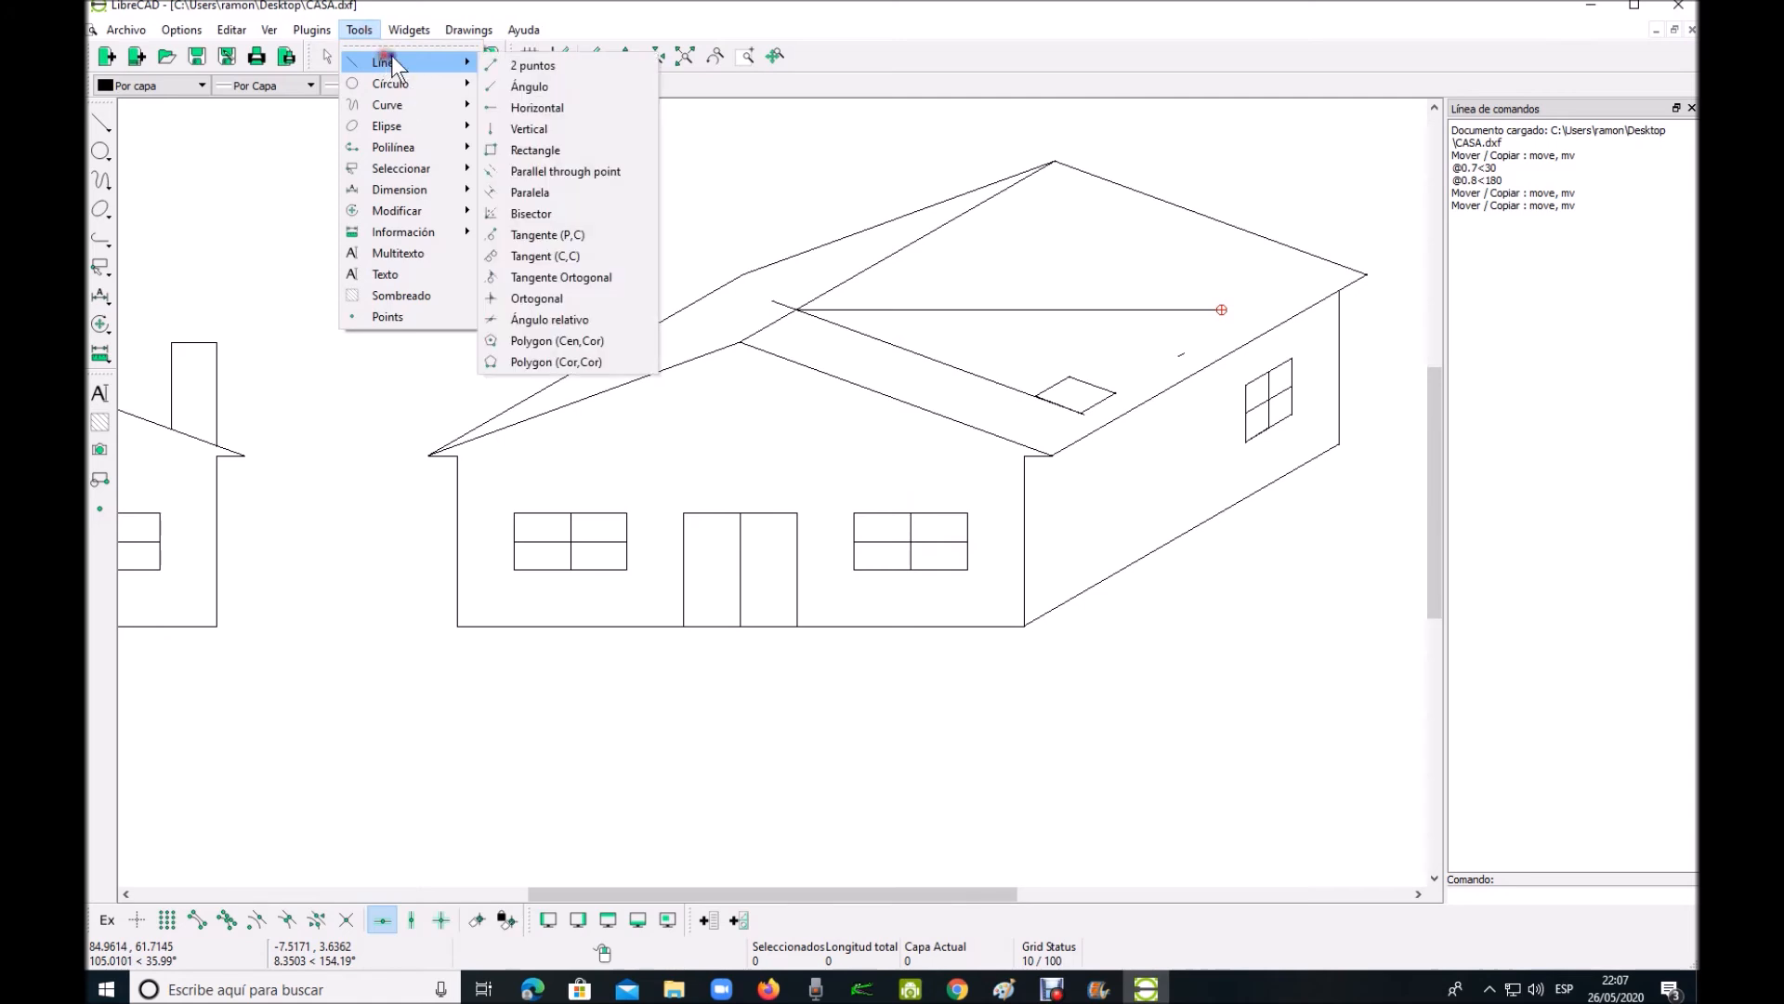
left_click(532, 66)
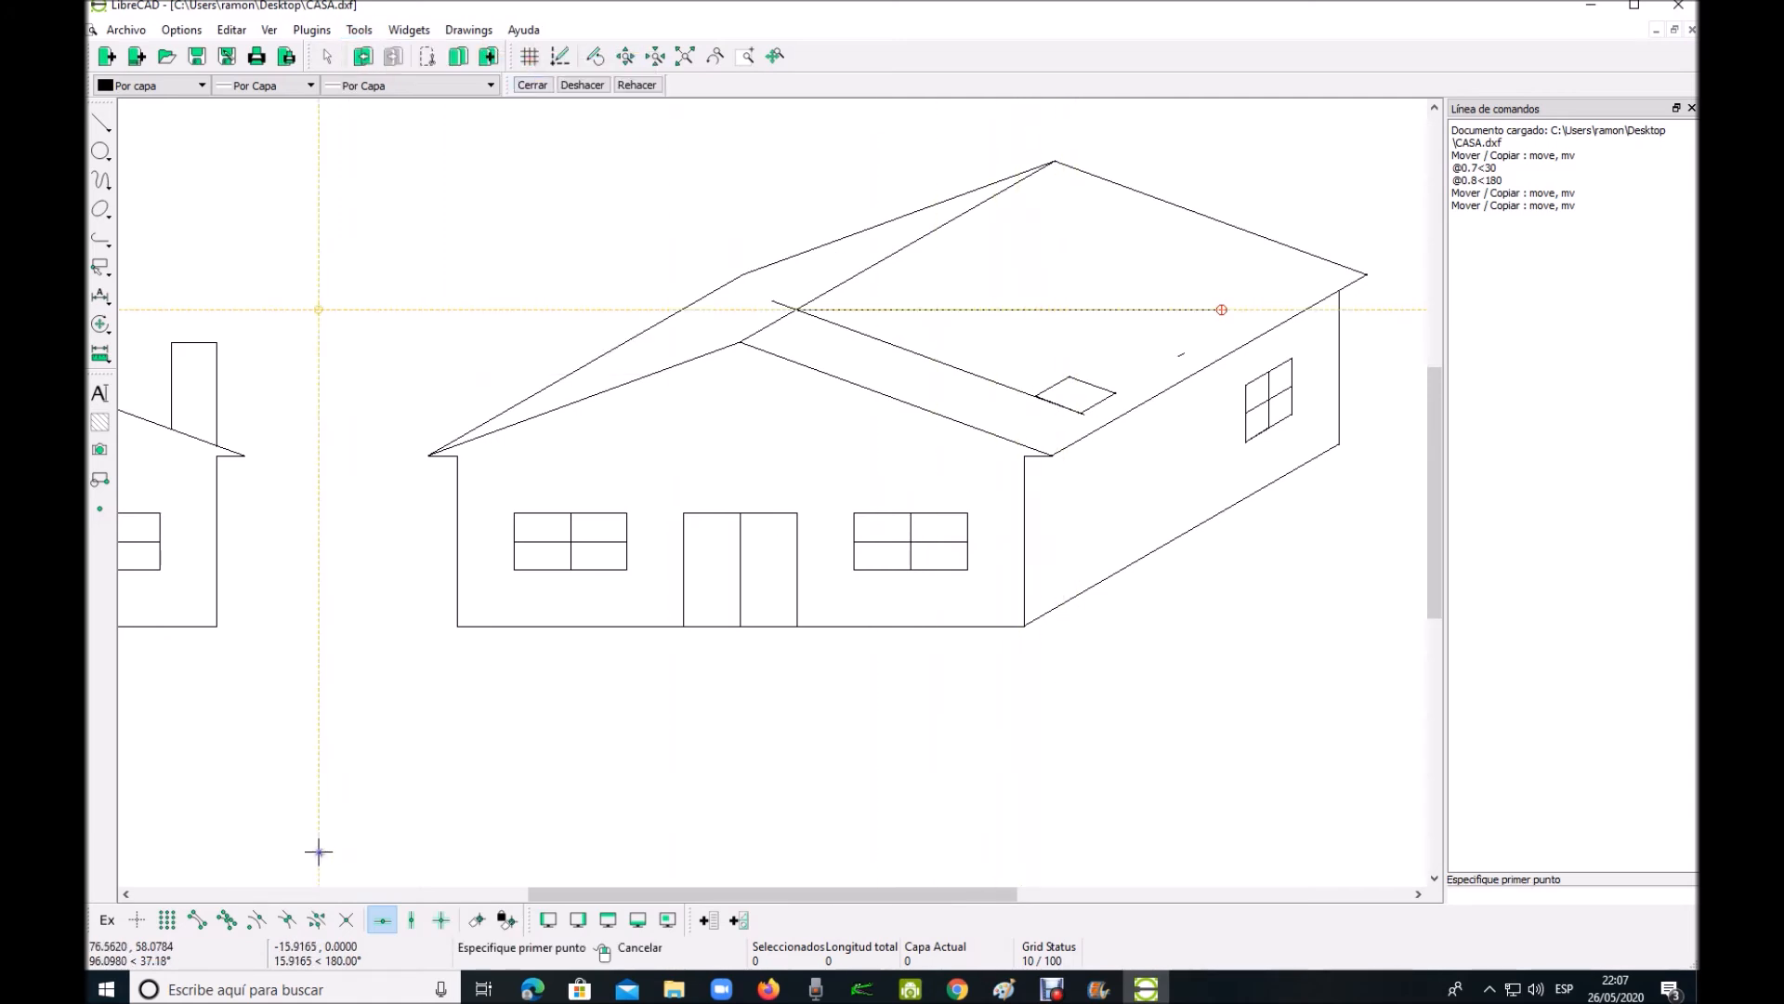
left_click(196, 919)
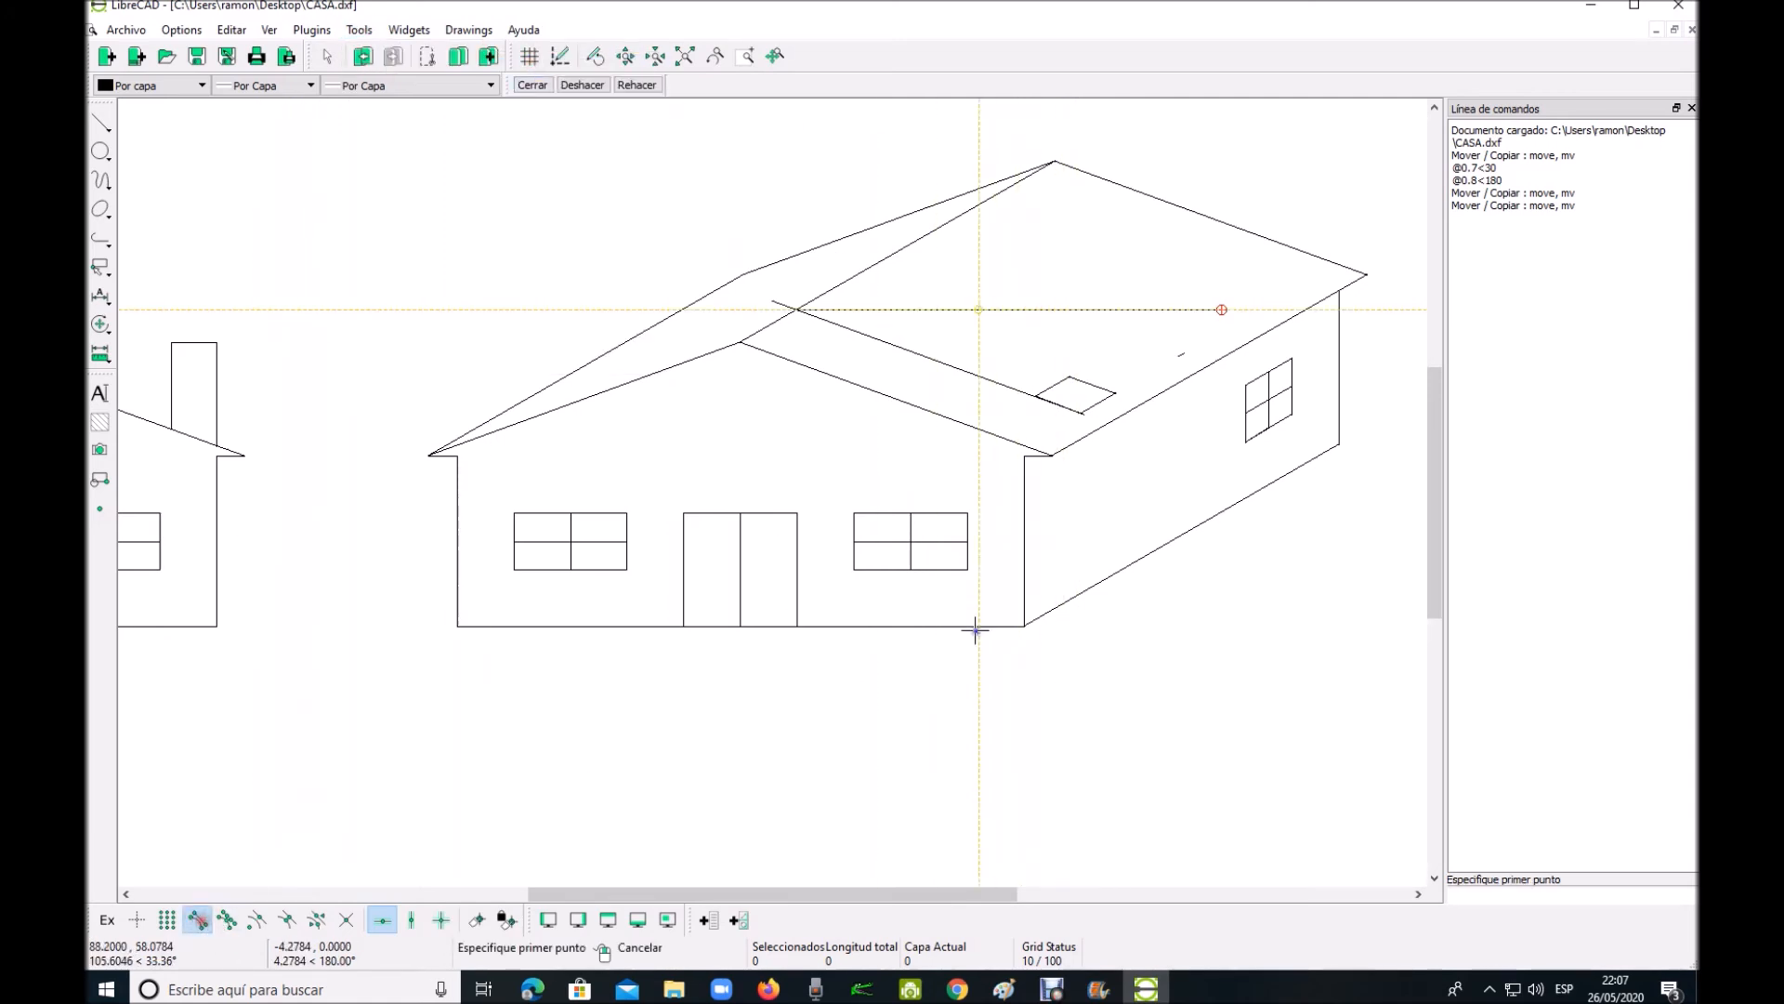
left_click(1083, 412)
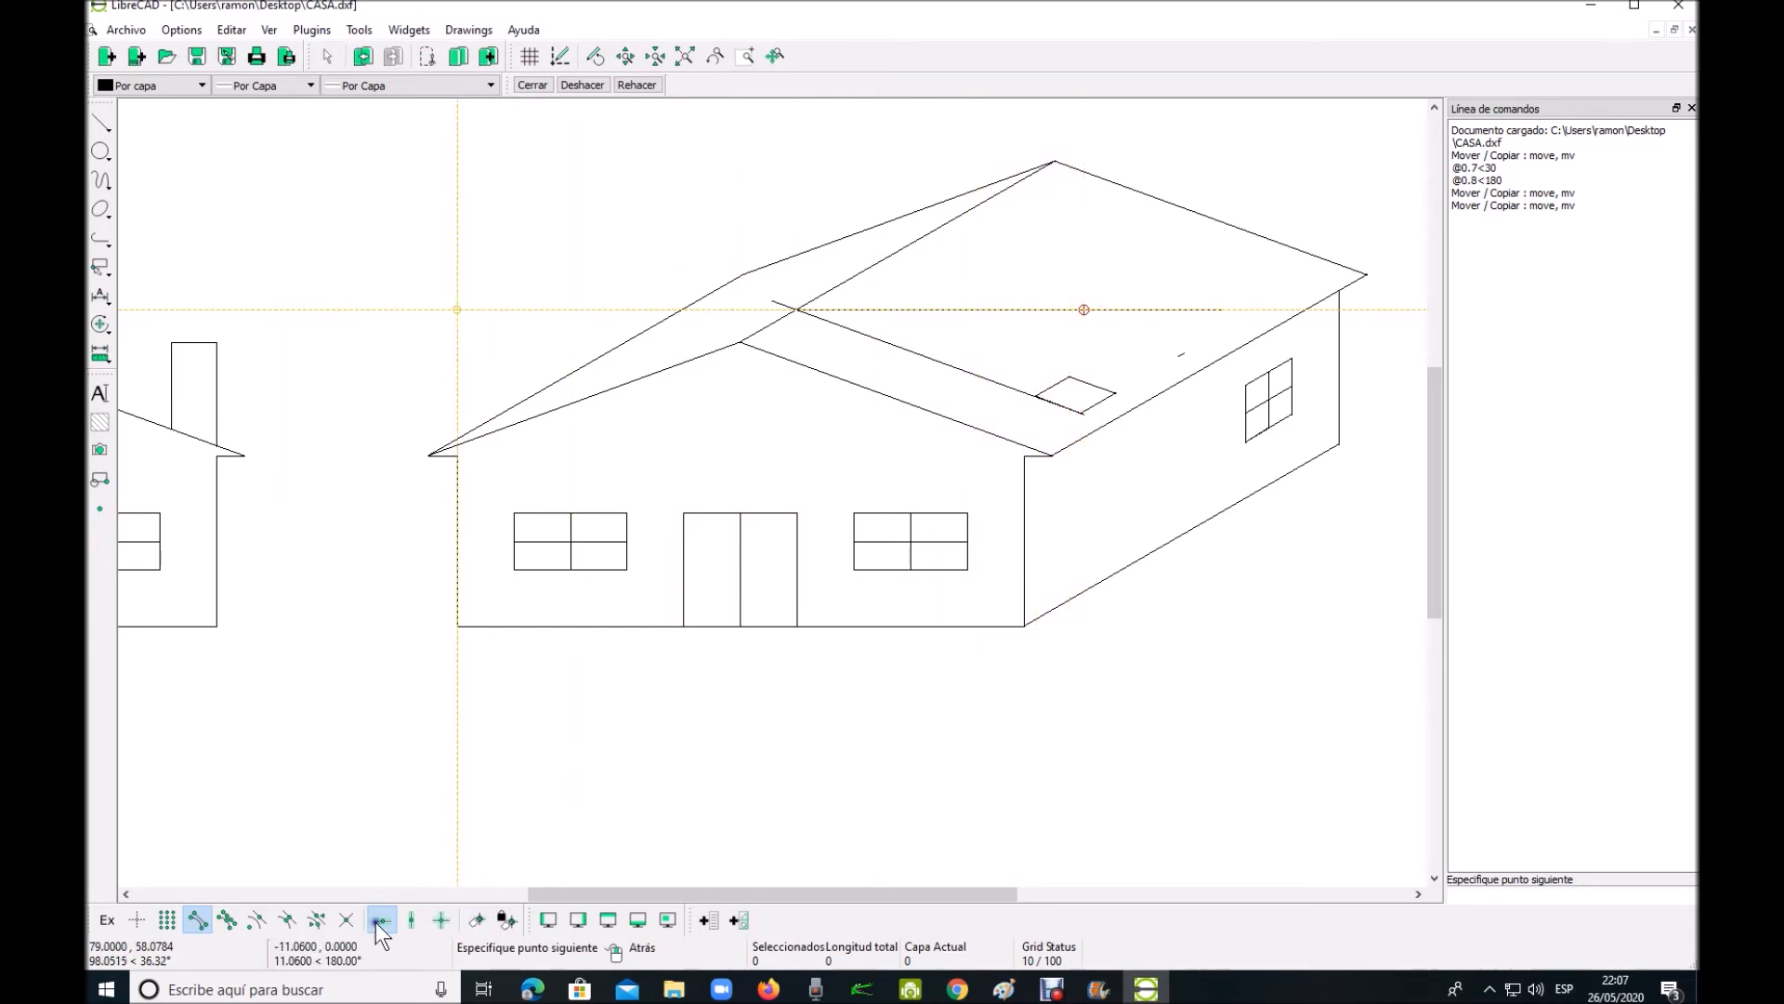
left_click(199, 923)
right_click(1083, 425)
right_click(1082, 416)
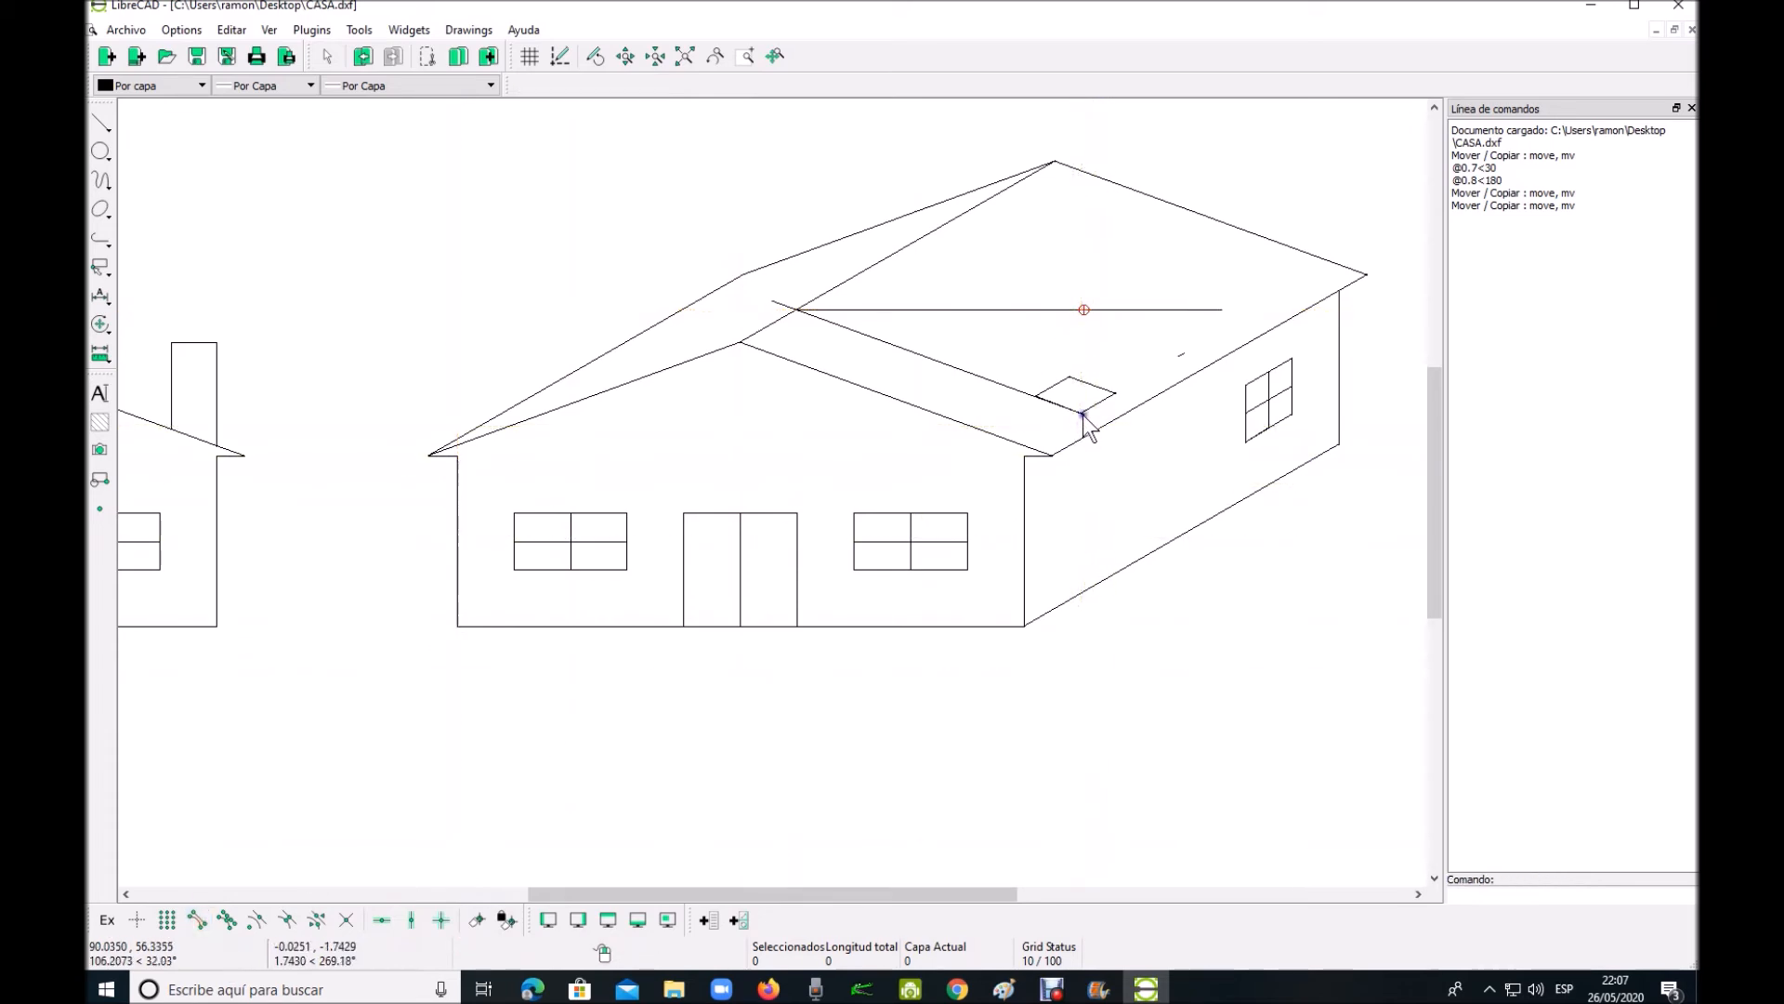
Draw a vertical line about 3 units long upward from the chimney base's front corner, crossing the horizontal auxiliary line
right_click(1138, 353)
left_click(1164, 364)
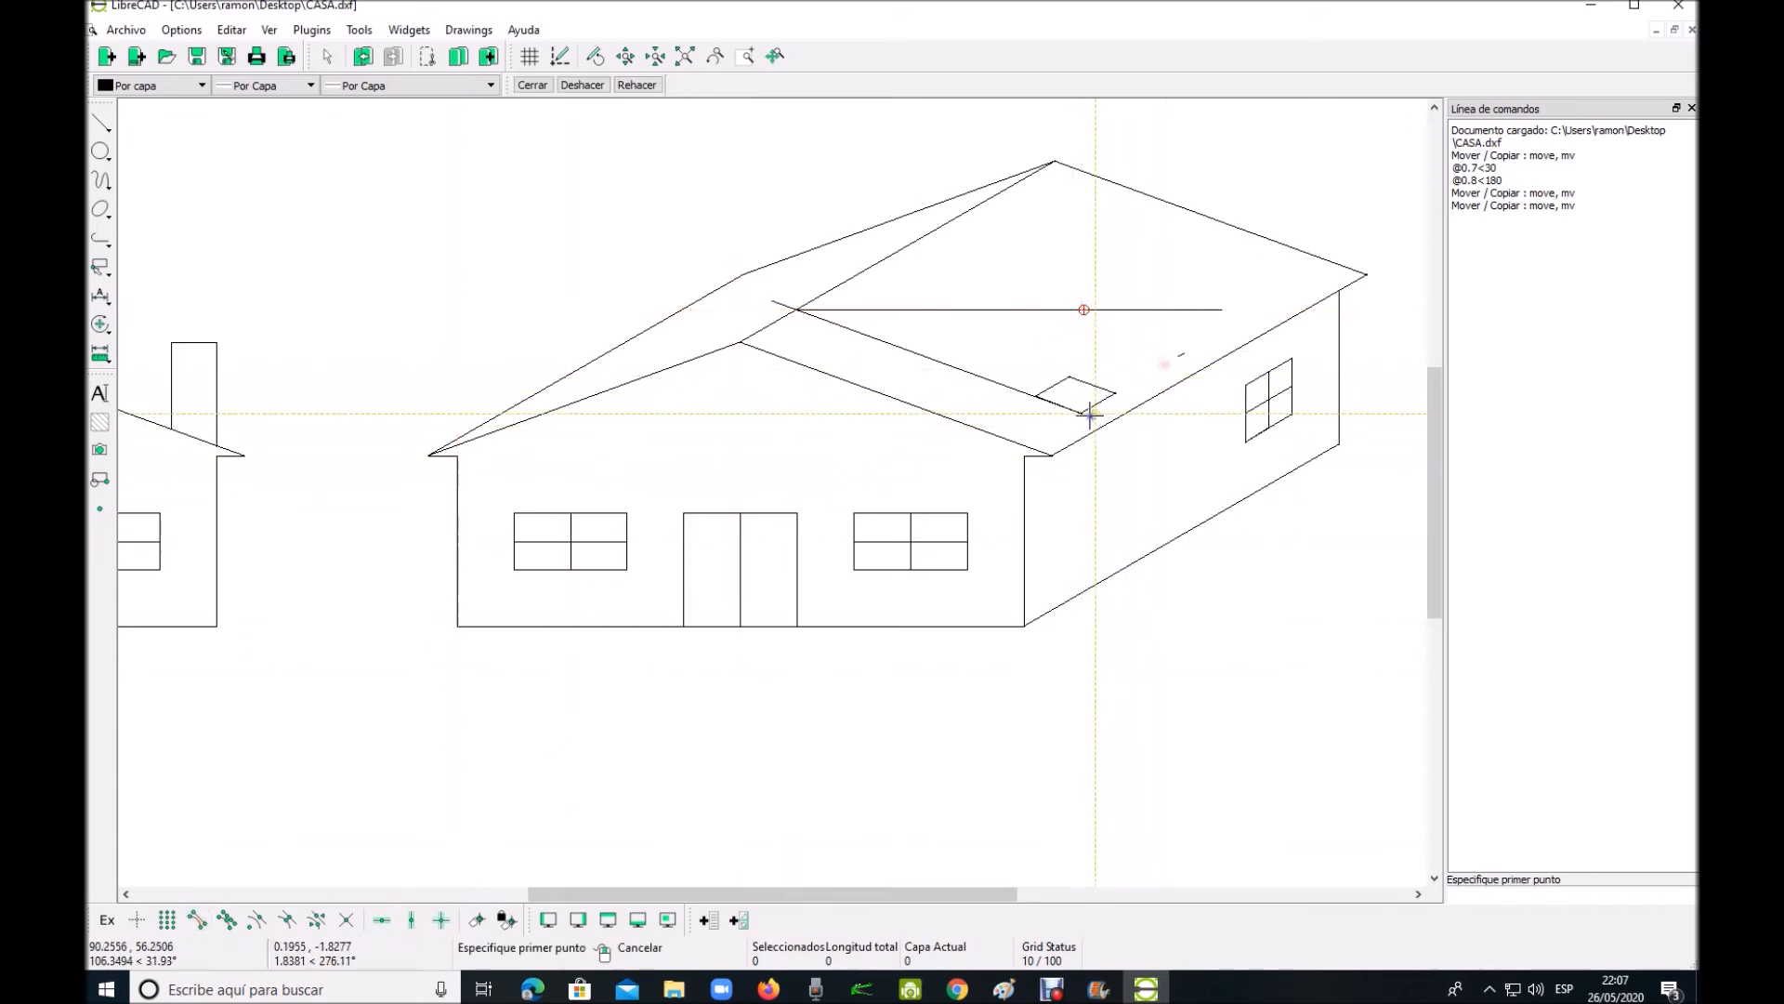
left_click(197, 919)
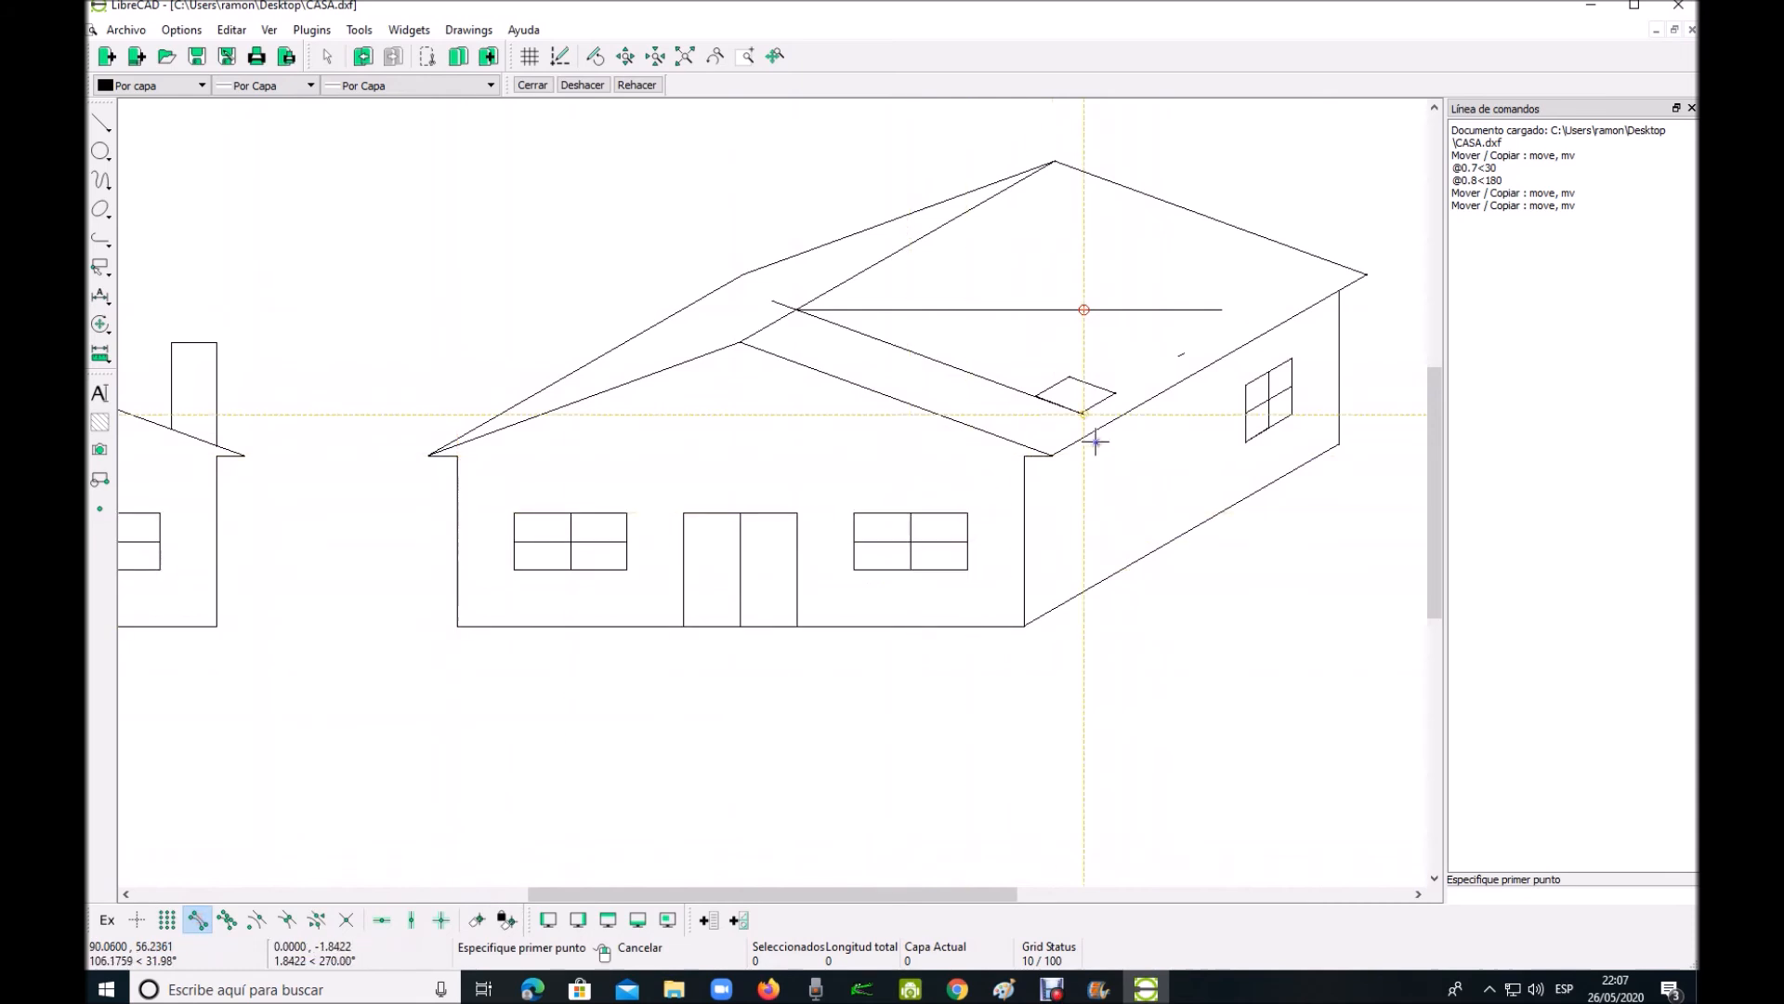
left_click(1097, 418)
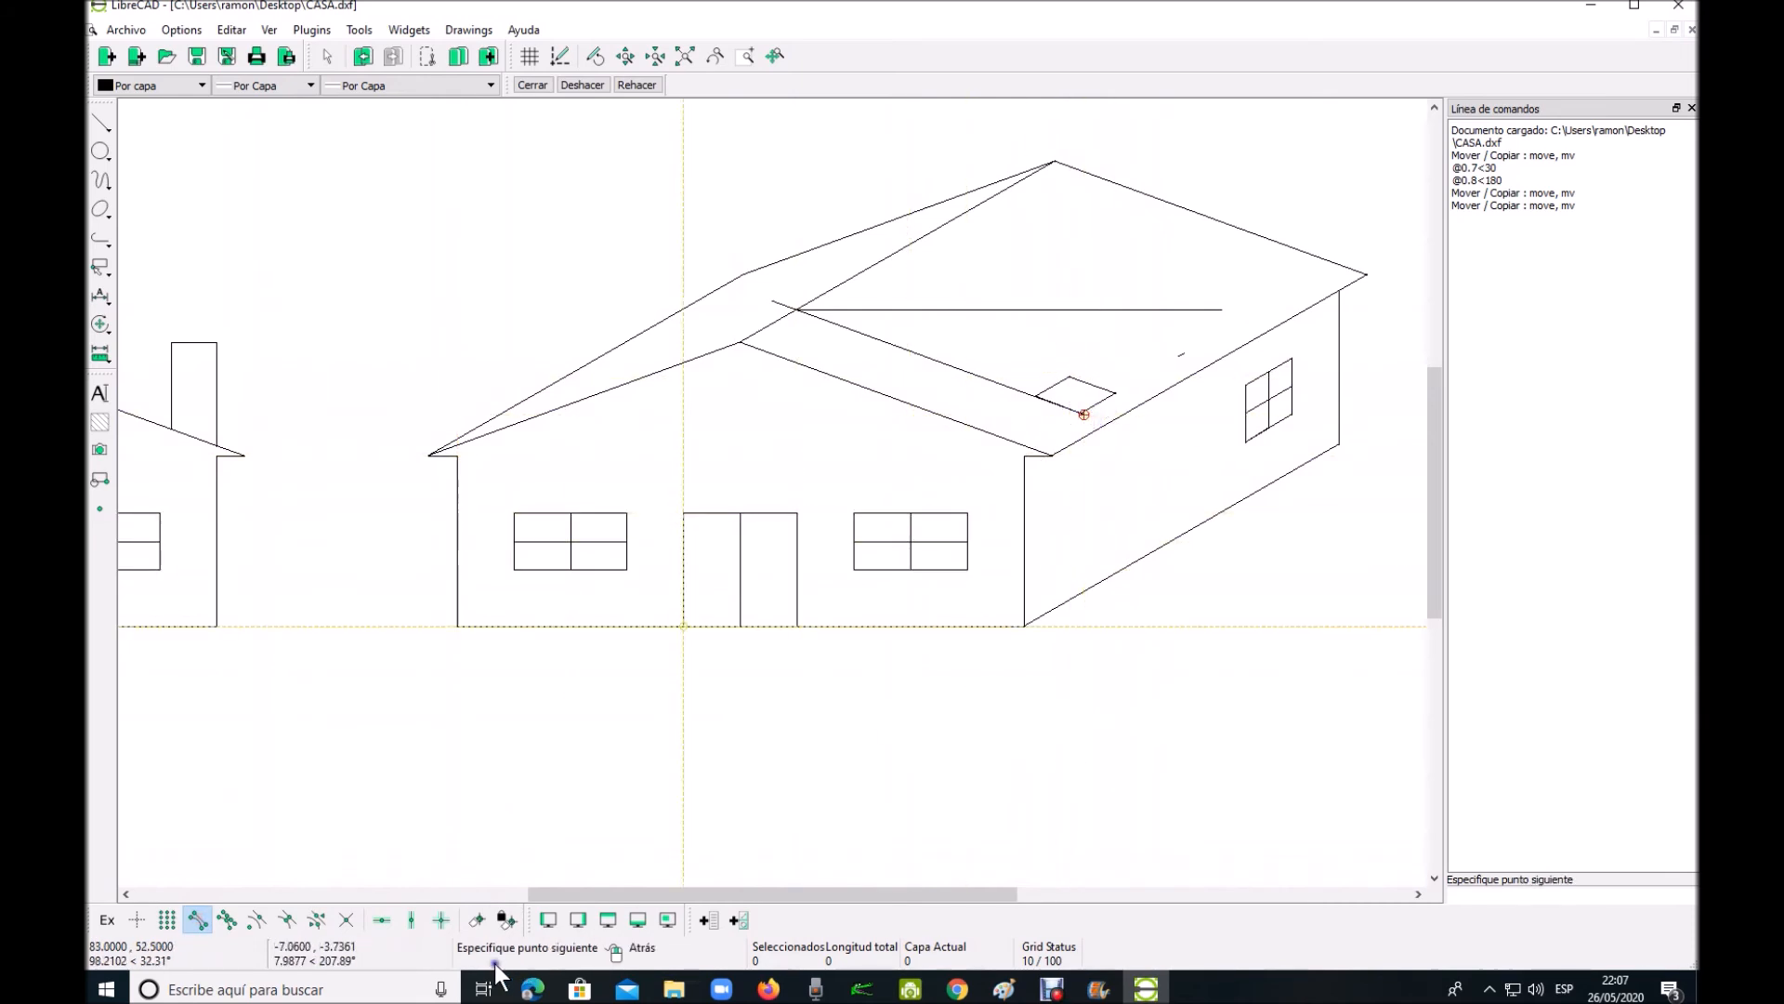
left_click(197, 919)
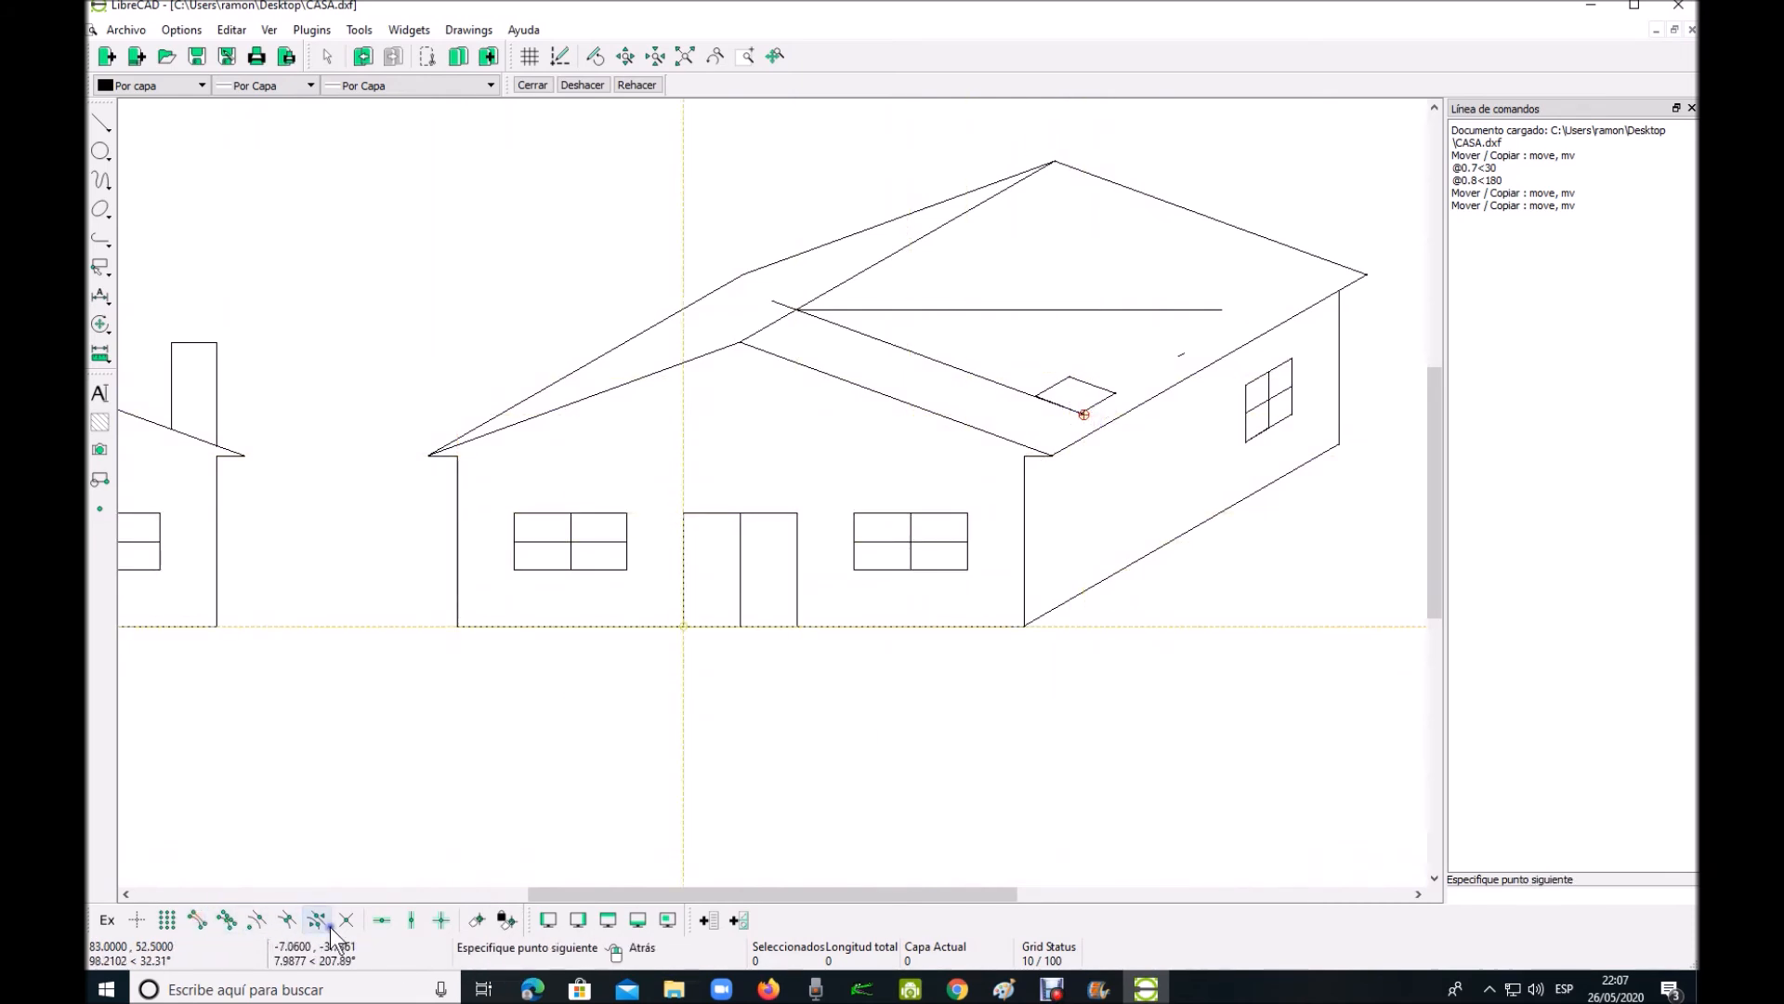
left_click(346, 920)
left_click(409, 921)
left_click(1115, 244)
right_click(1118, 266)
right_click(1134, 325)
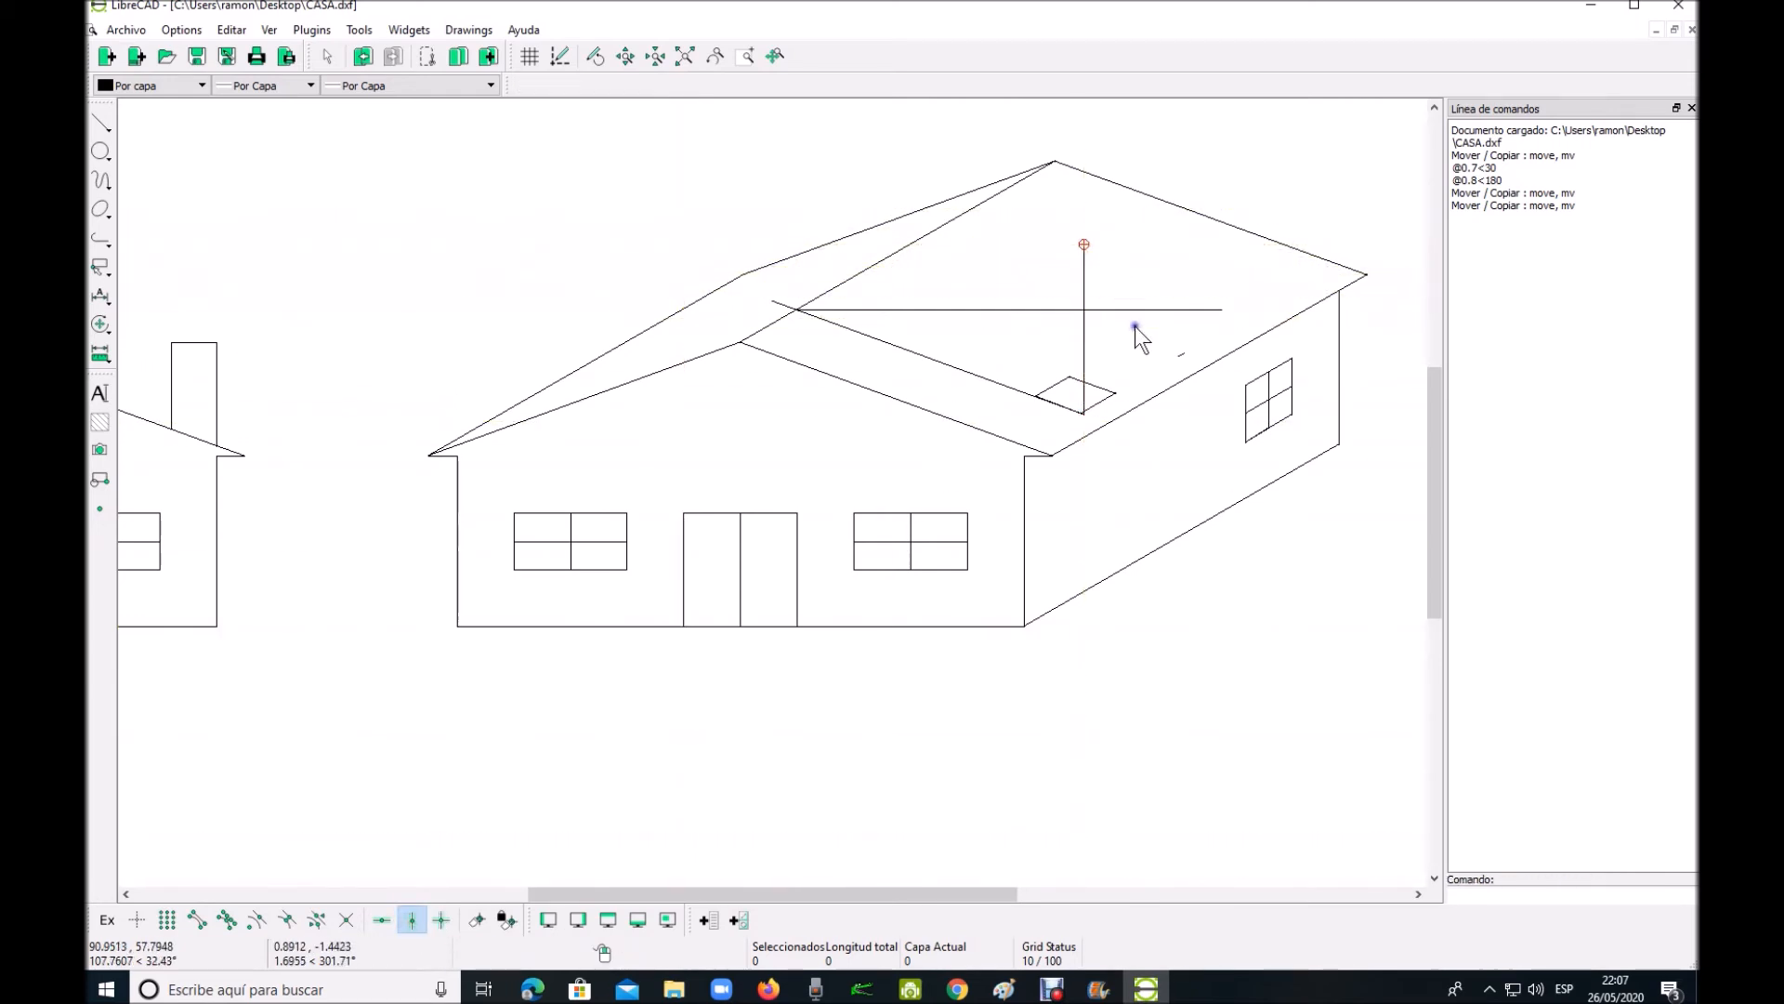
Draw a vertical line about 2.2 units long upward from the chimney base's left corner, crossing the horizontal auxiliary line
right_click(1104, 457)
left_click(1130, 468)
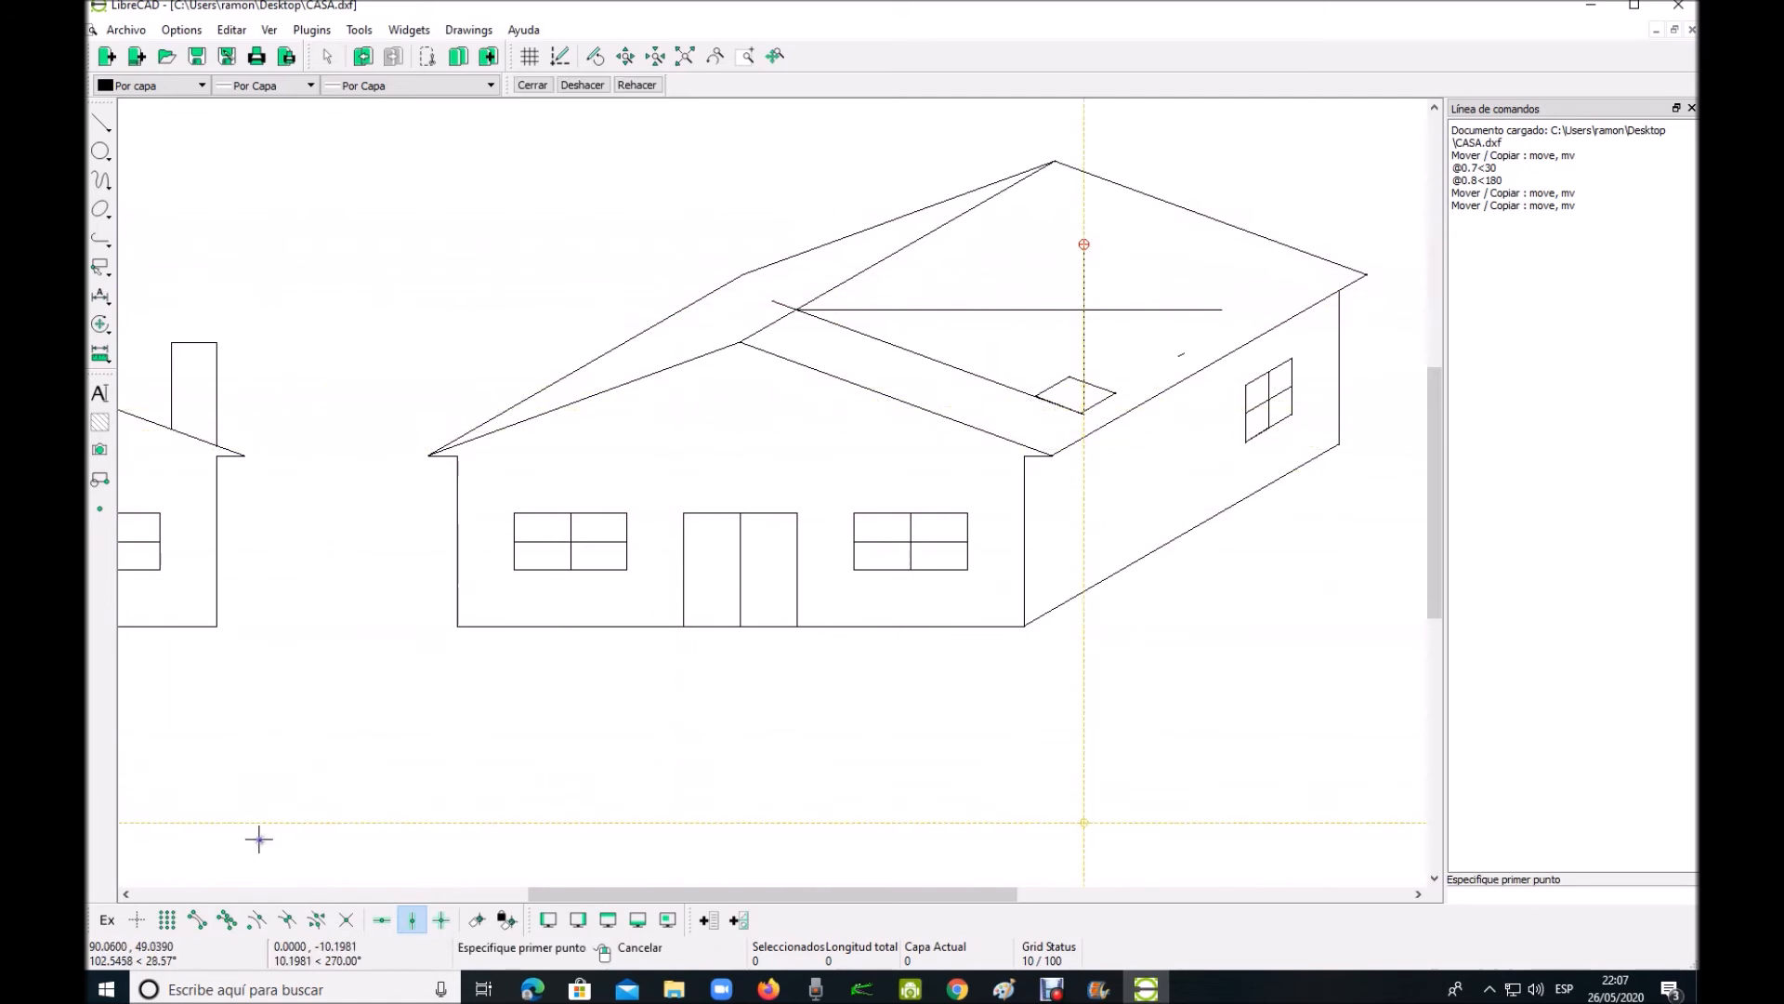
left_click(197, 919)
left_click(411, 919)
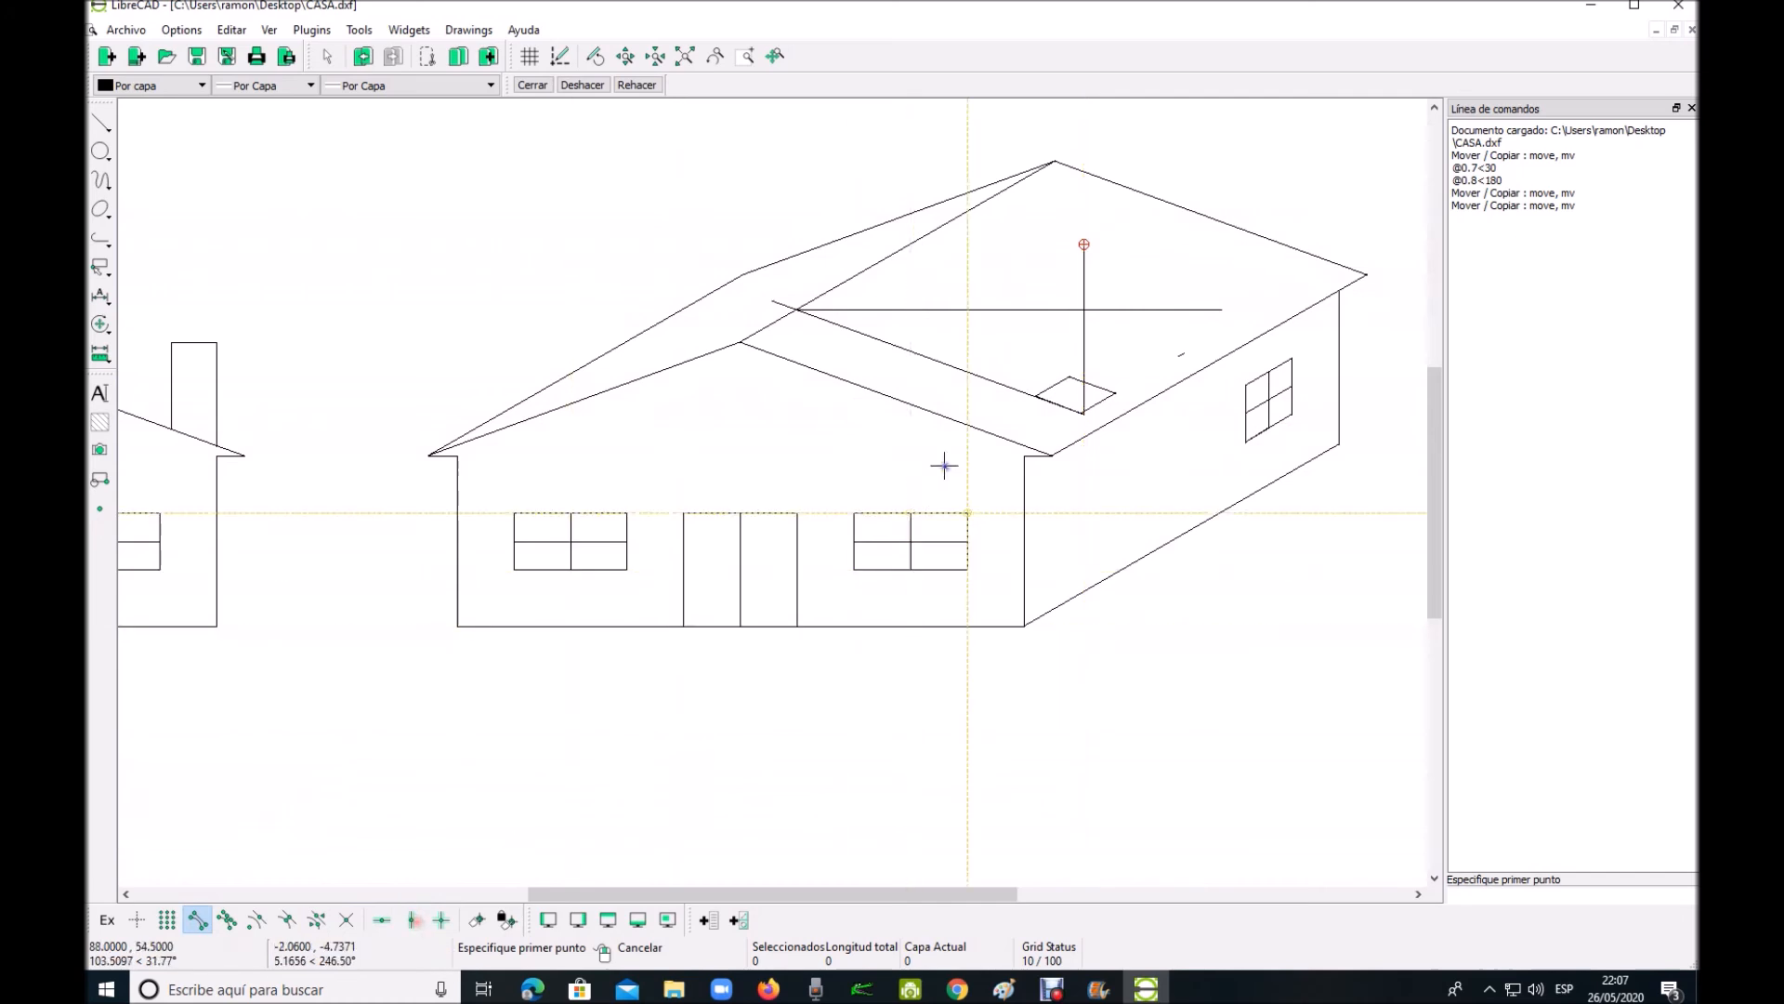
left_click(1038, 394)
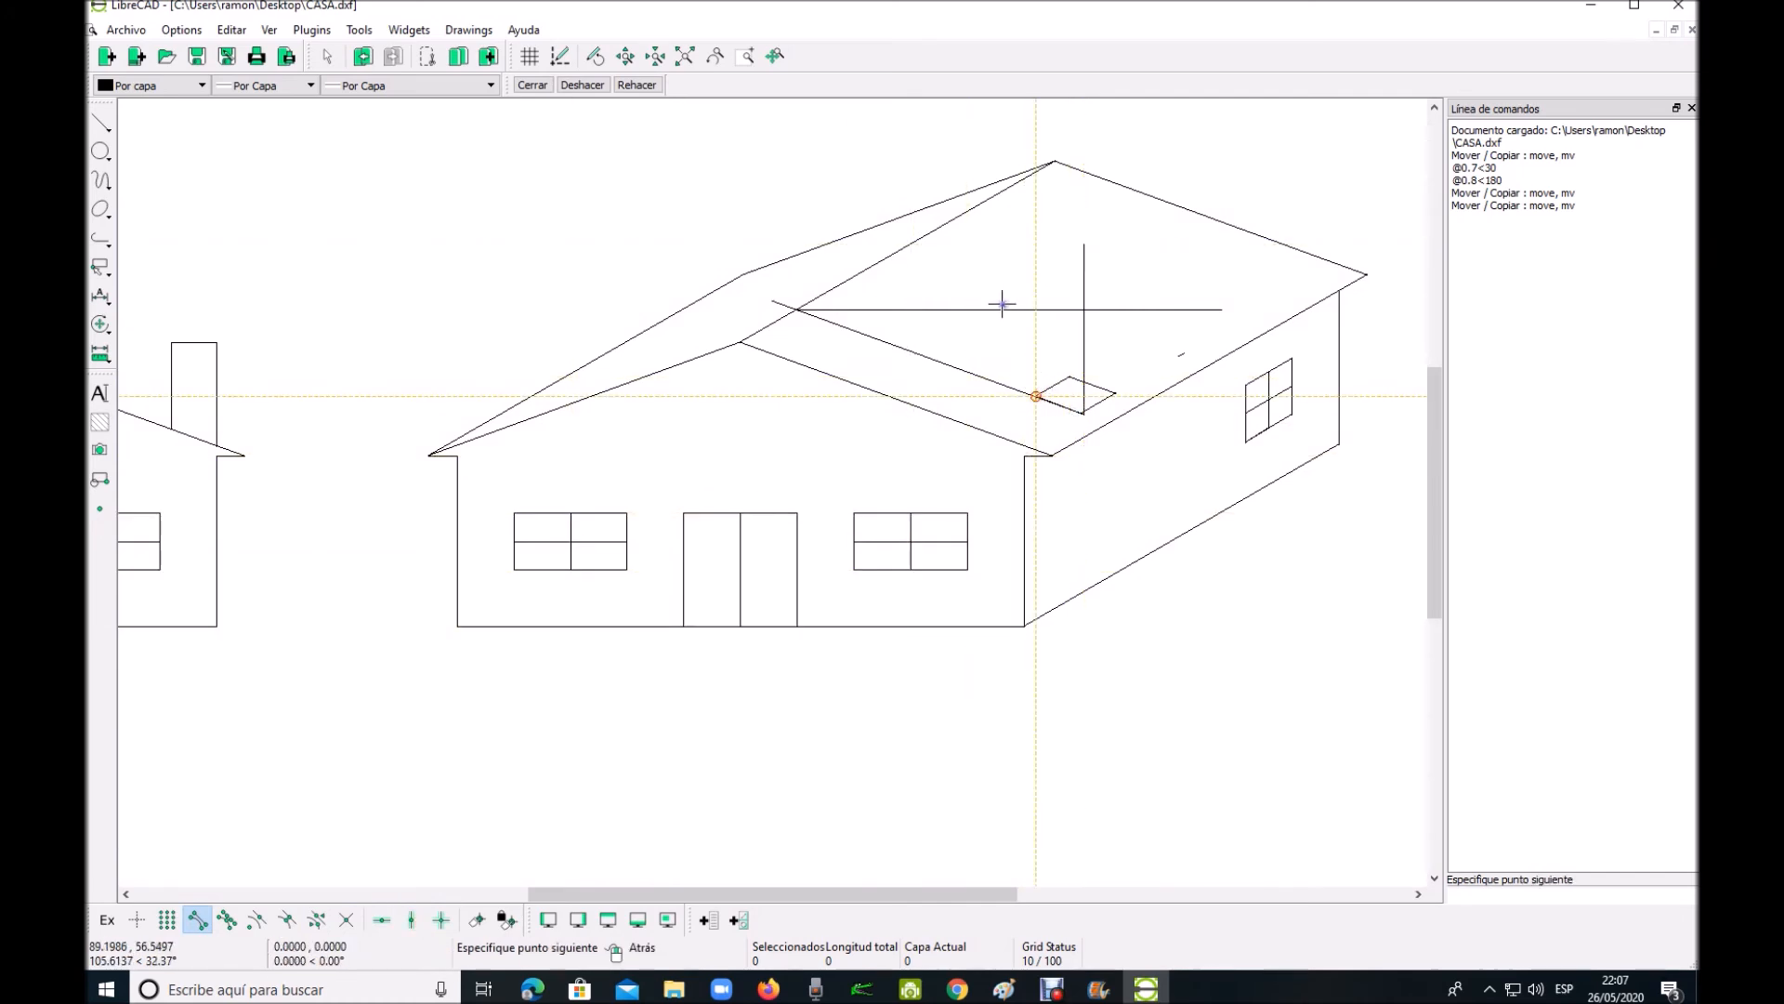
left_click(197, 919)
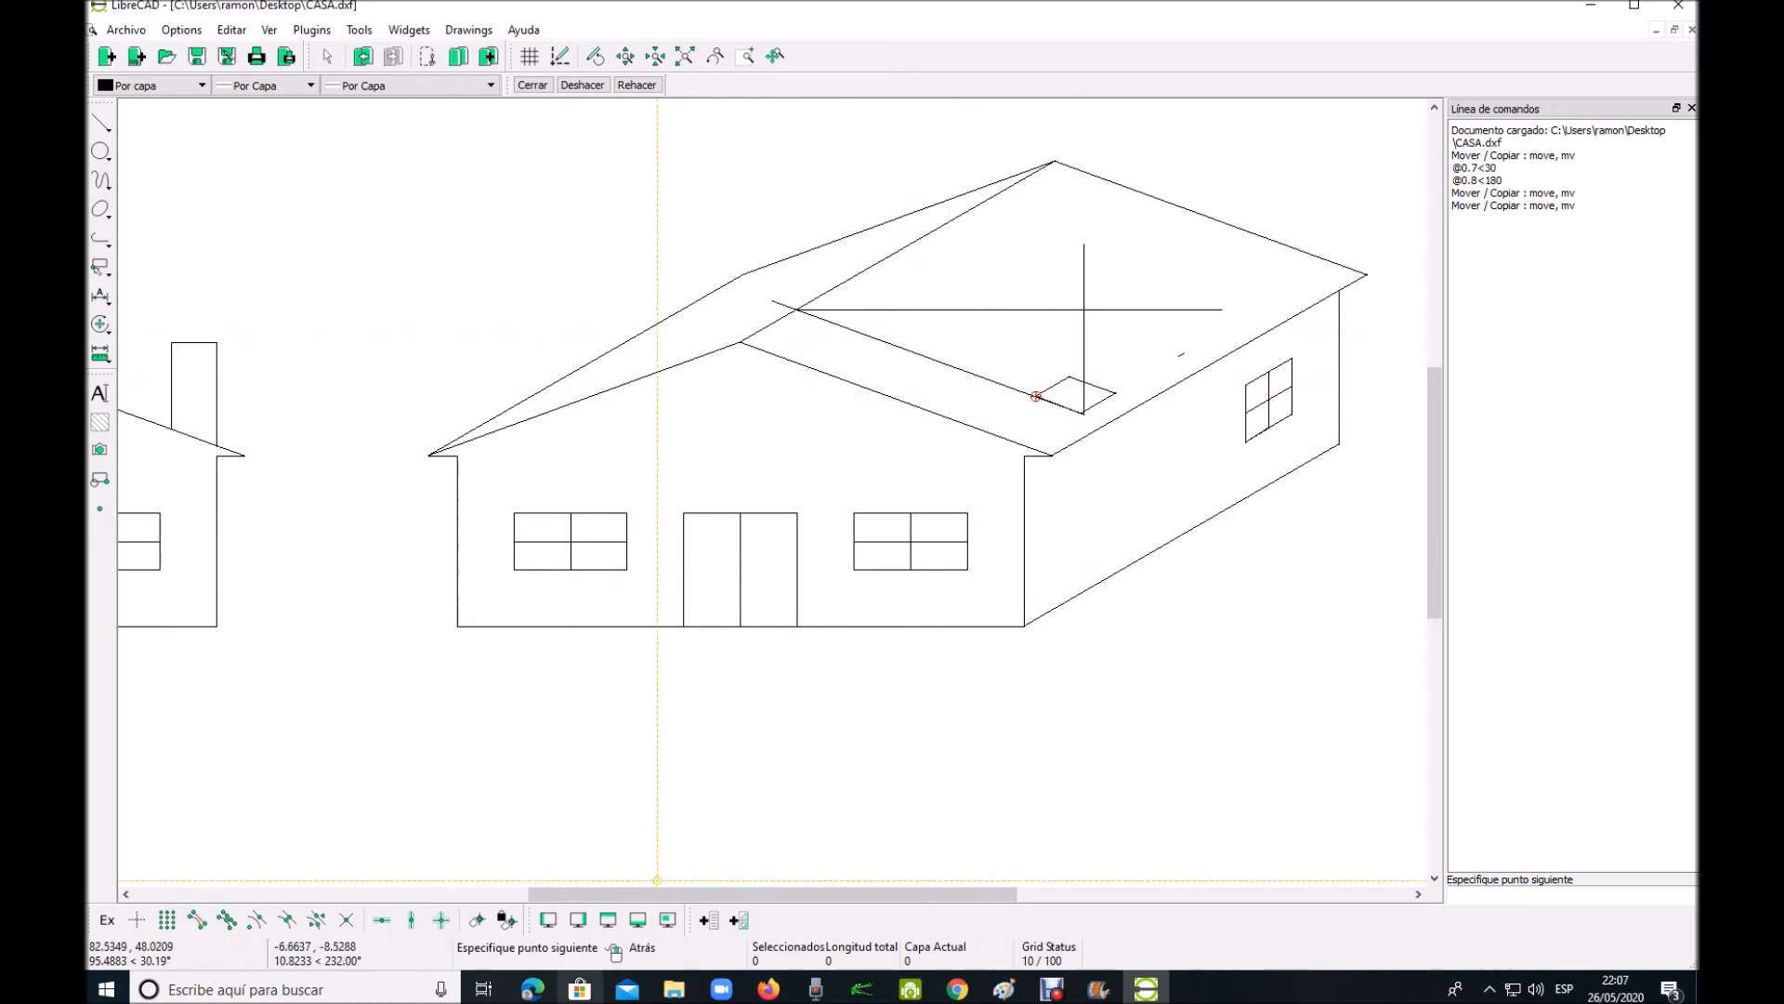
left_click(412, 920)
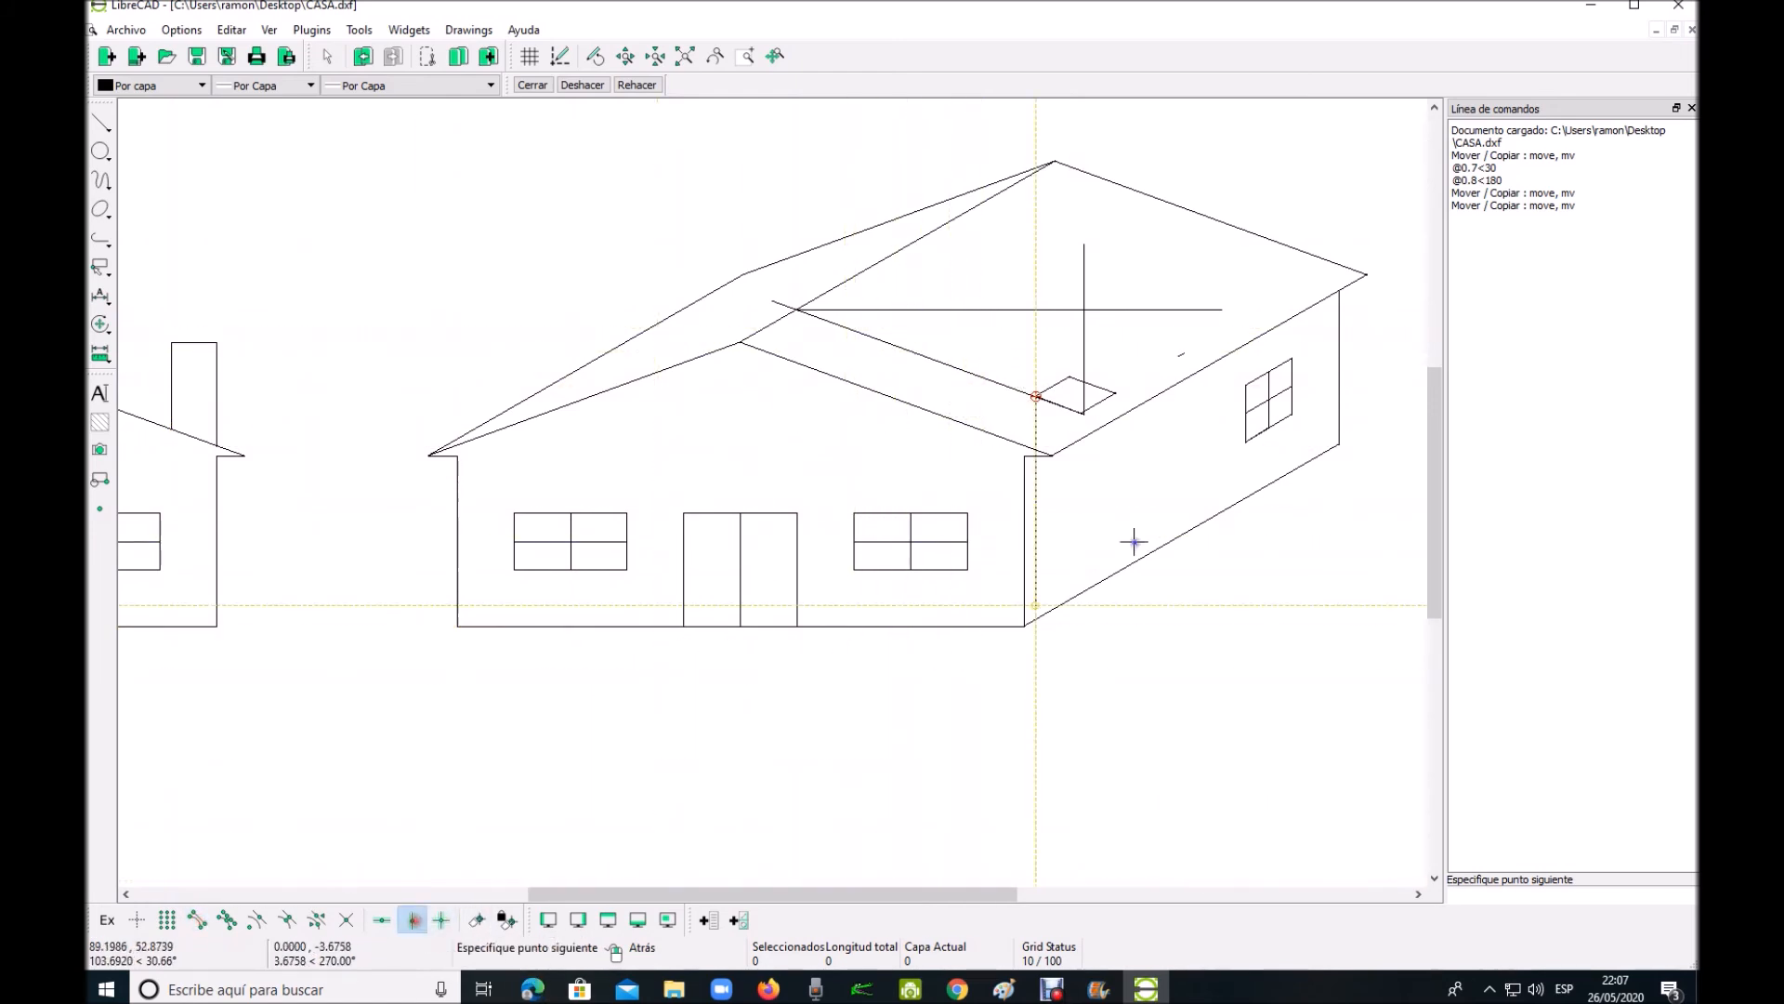
left_click(1036, 270)
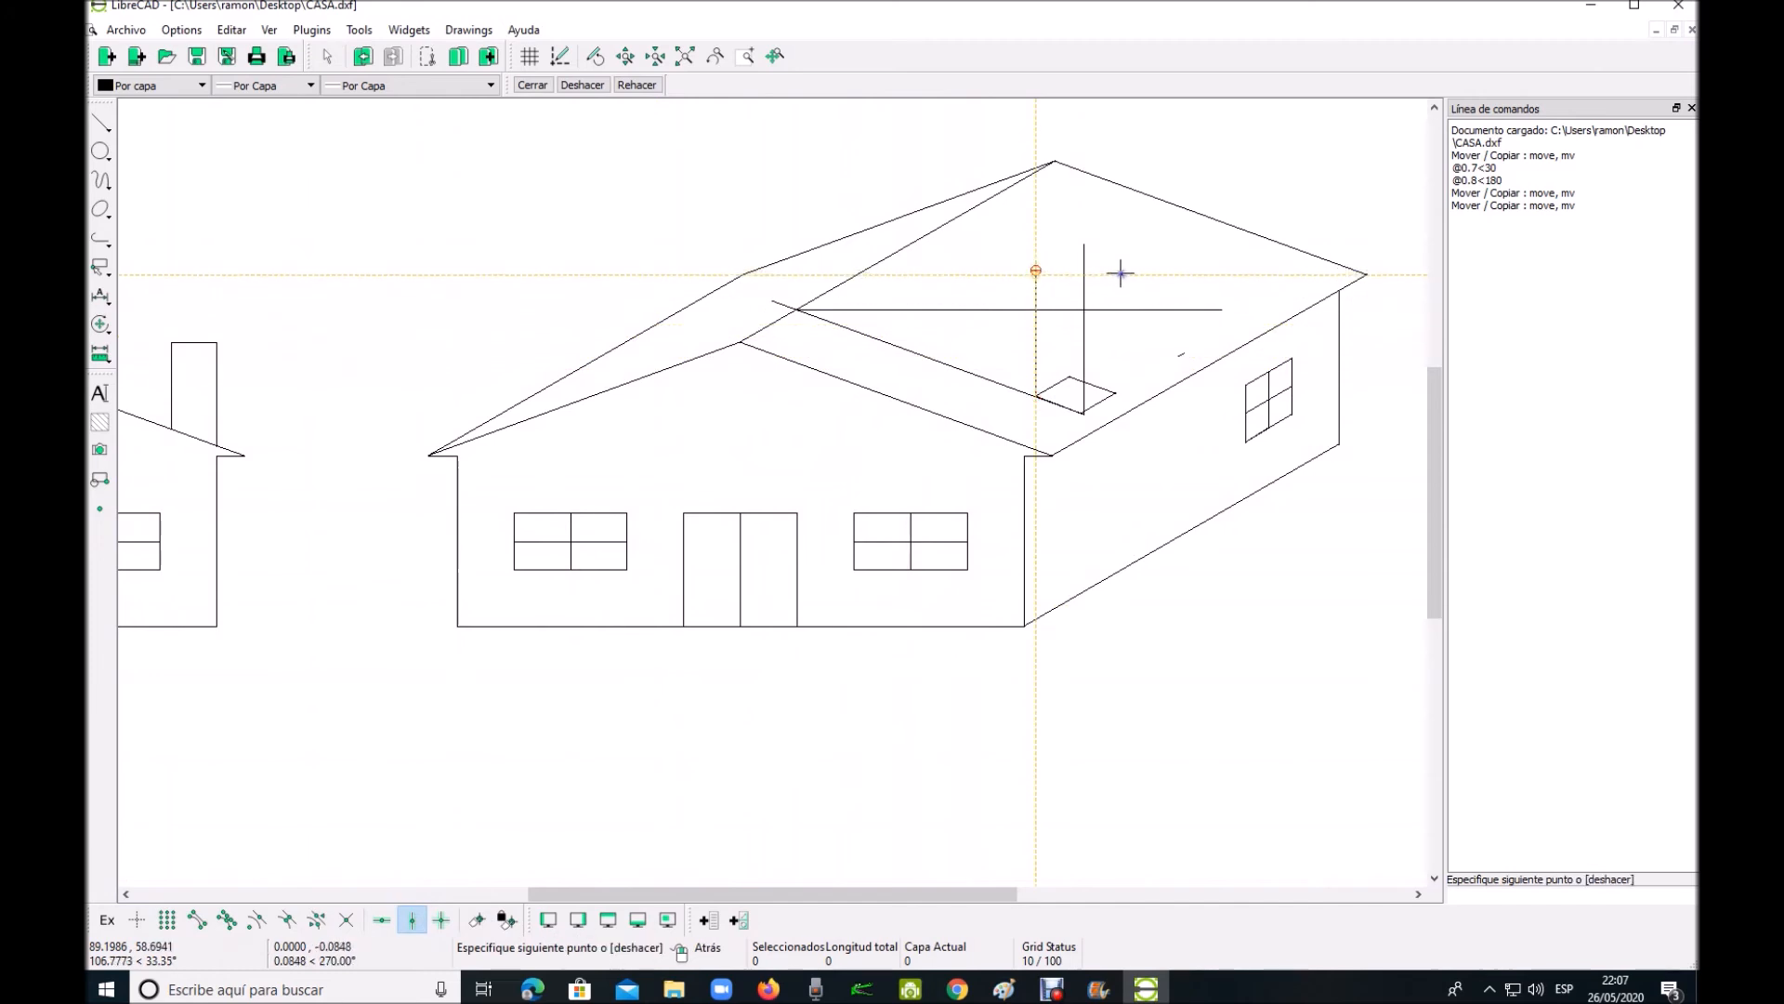
right_click(1158, 282)
right_click(1276, 367)
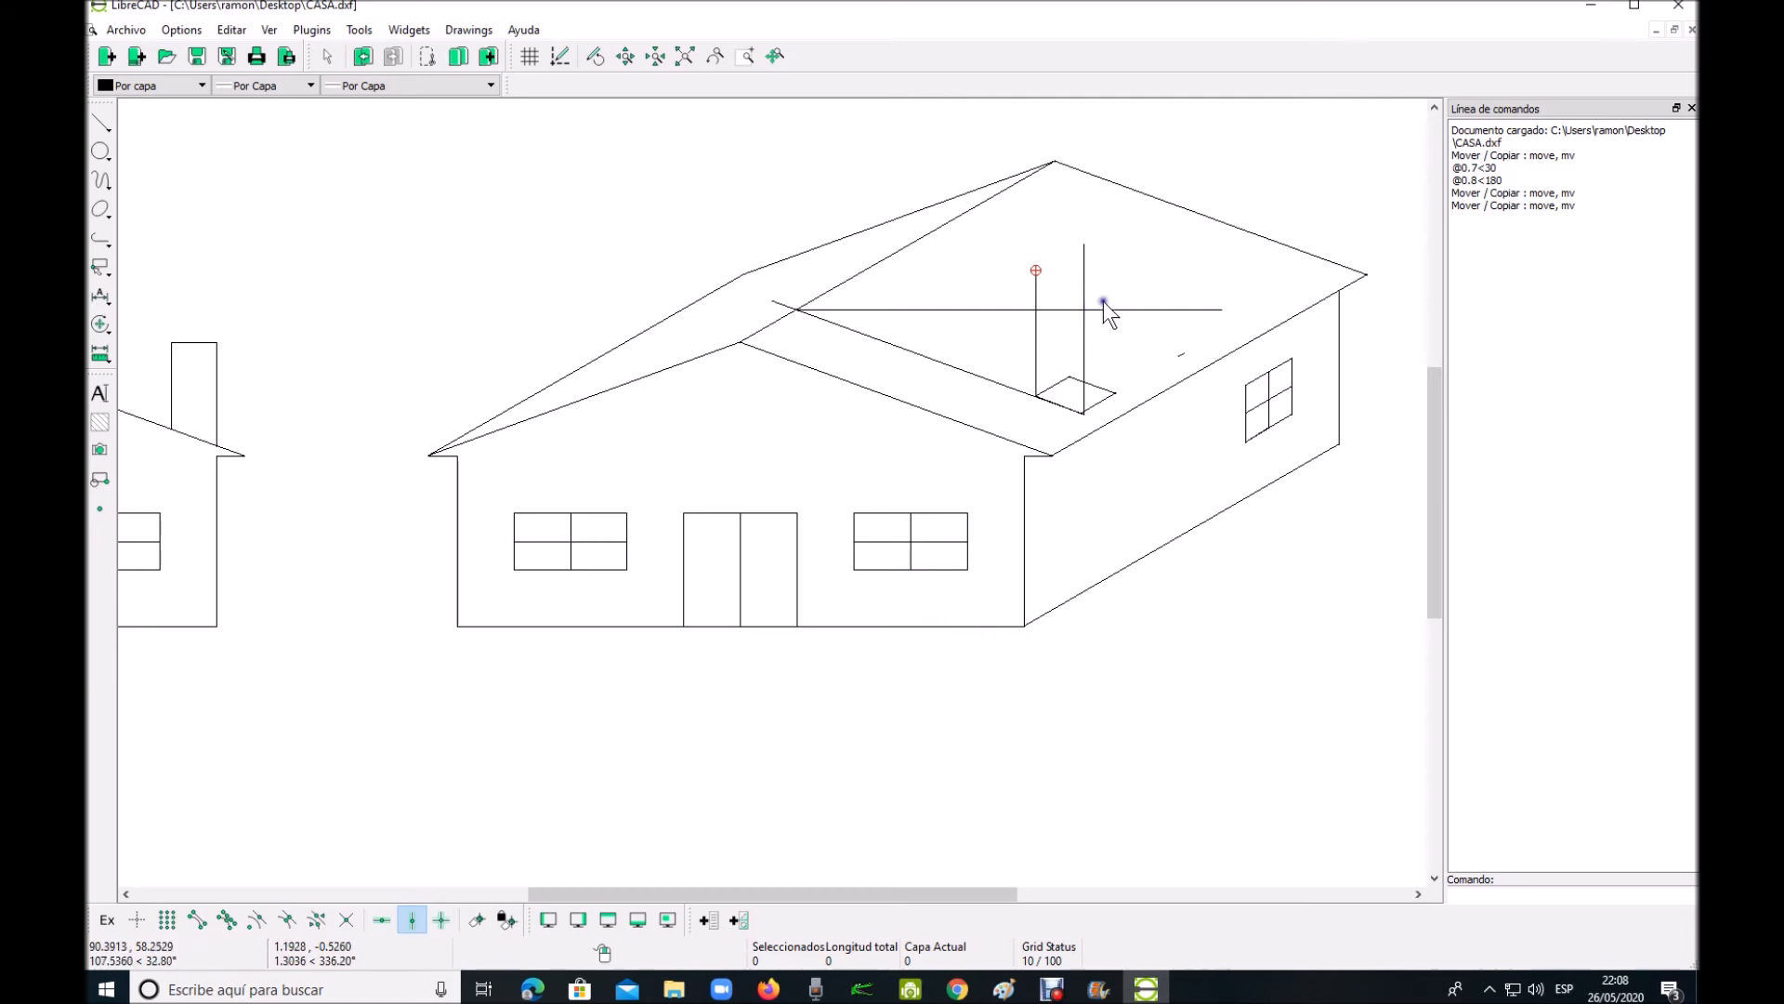
Trim both vertical chimney edges at the horizontal auxiliary line, keeping the parts below it
right_click(1058, 316)
left_click(1053, 314)
left_click(359, 29)
mouse_move(387, 144)
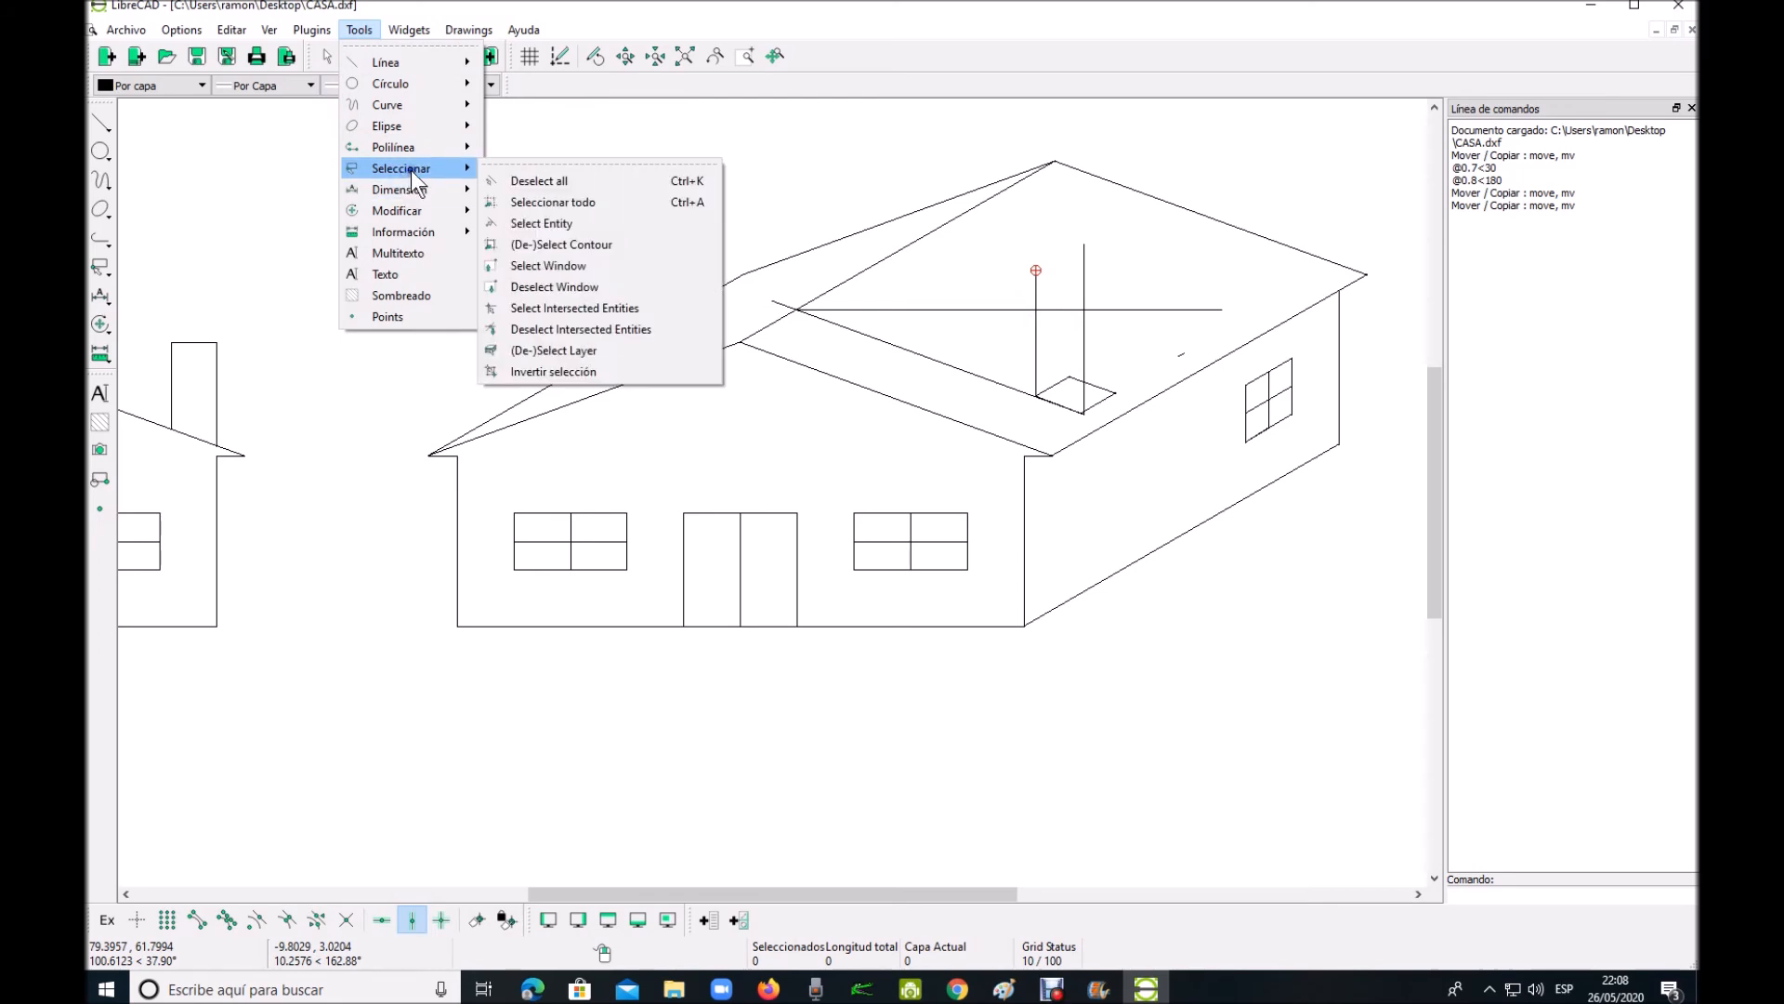
mouse_move(417, 210)
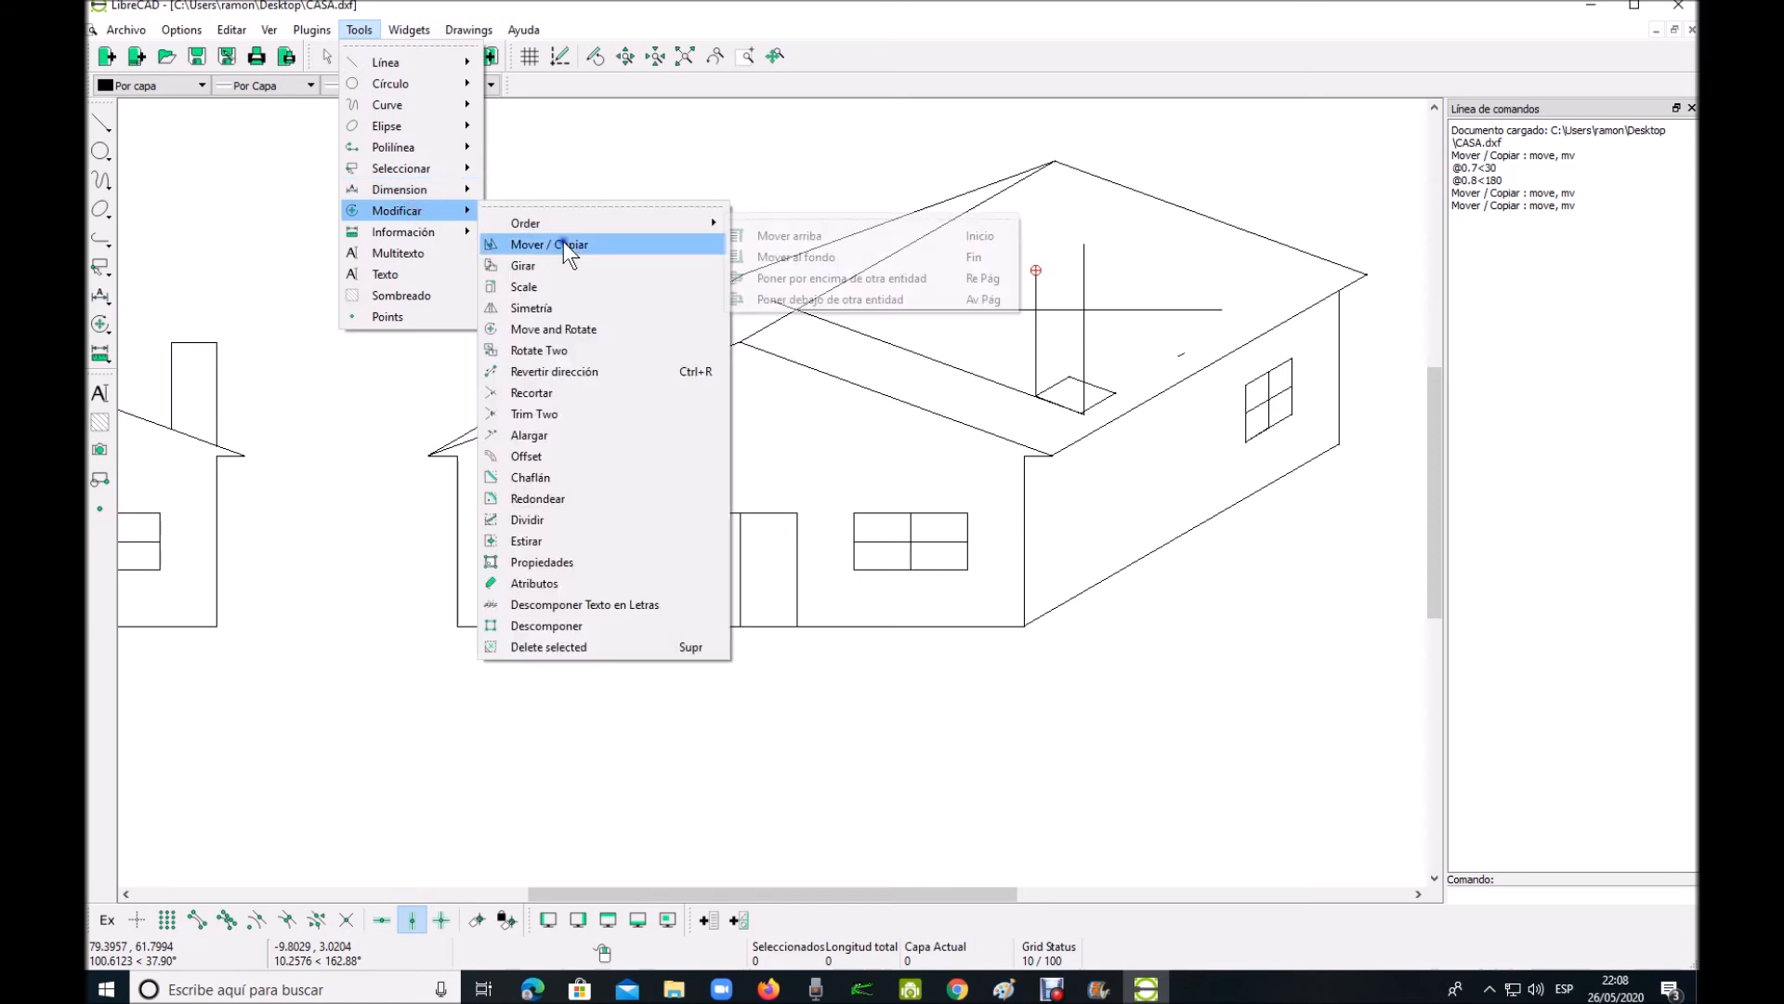
left_click(576, 391)
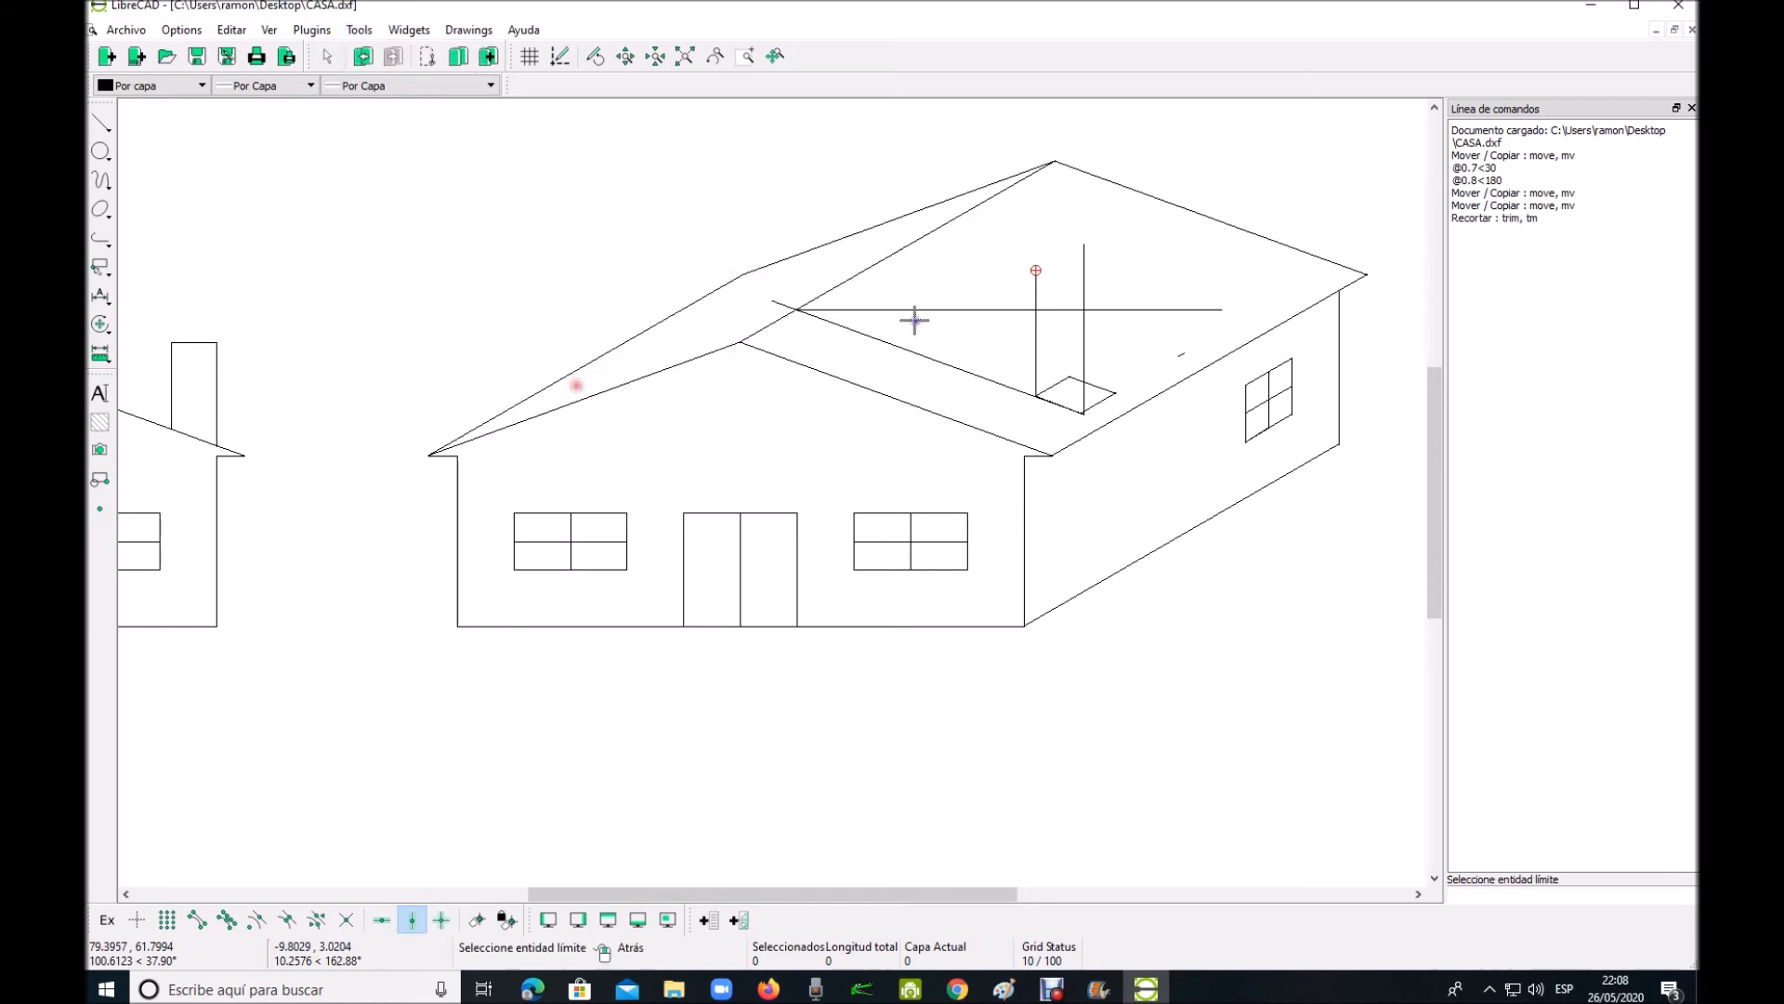
left_click(1067, 309)
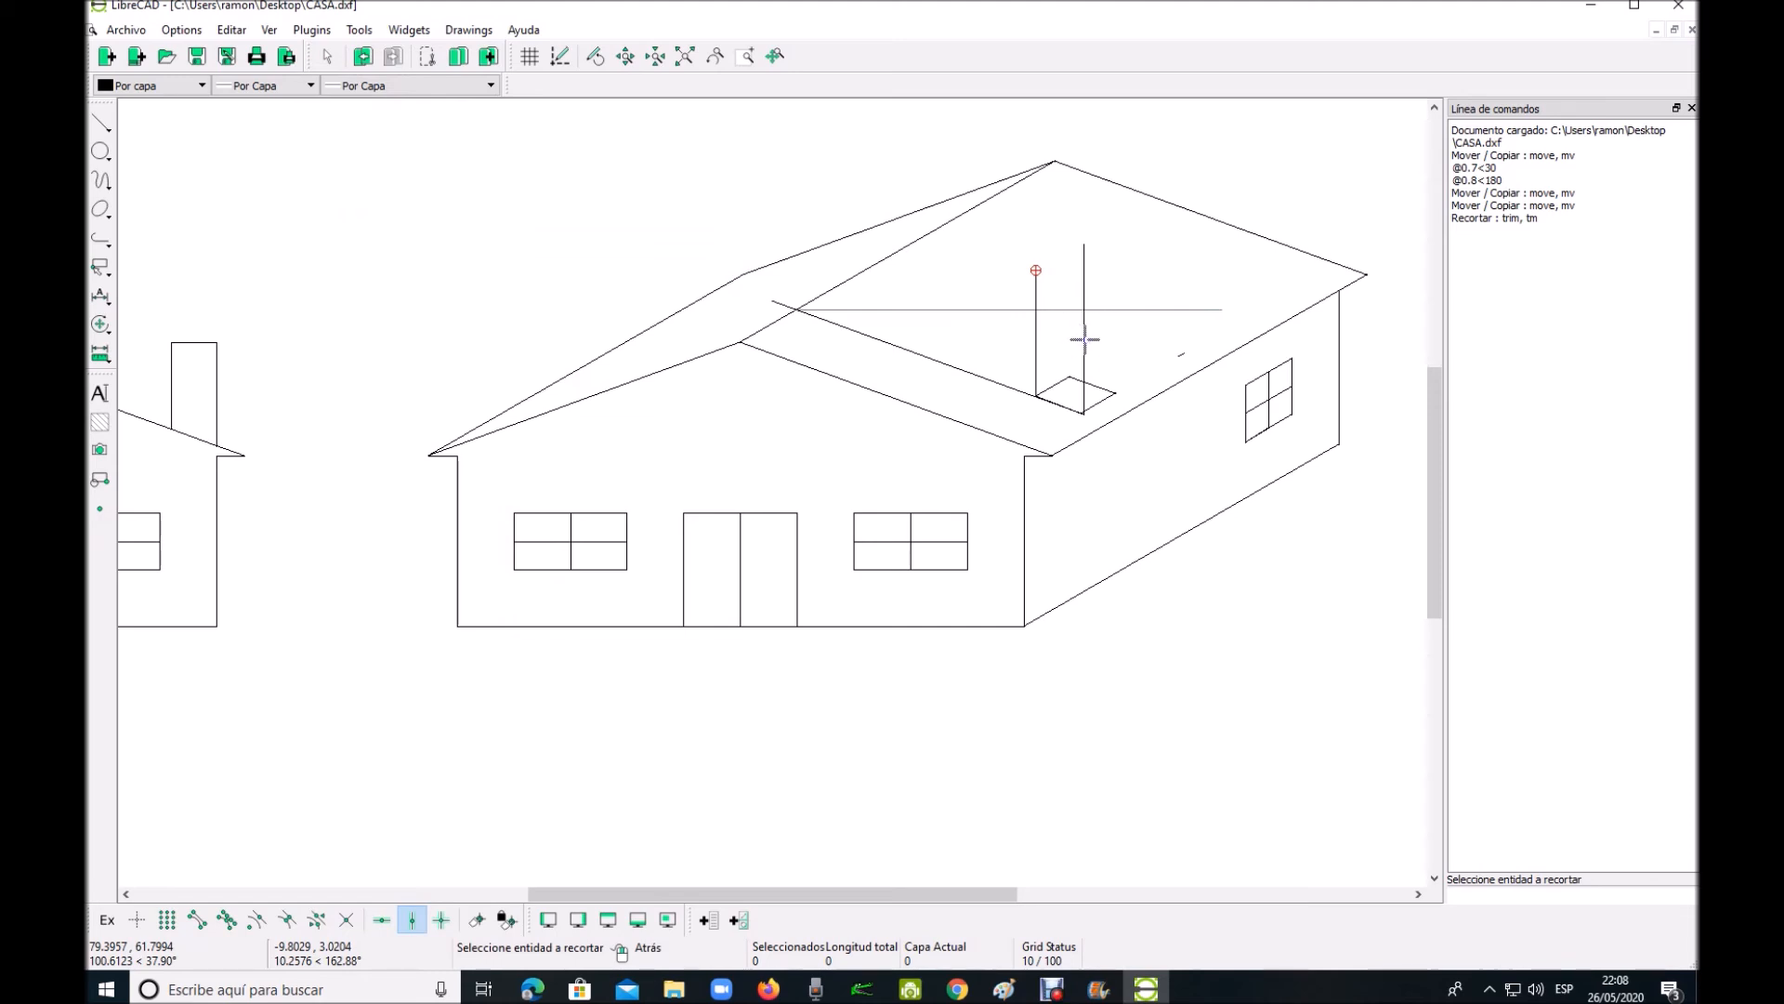
left_click(1035, 340)
right_click(1048, 328)
right_click(1152, 344)
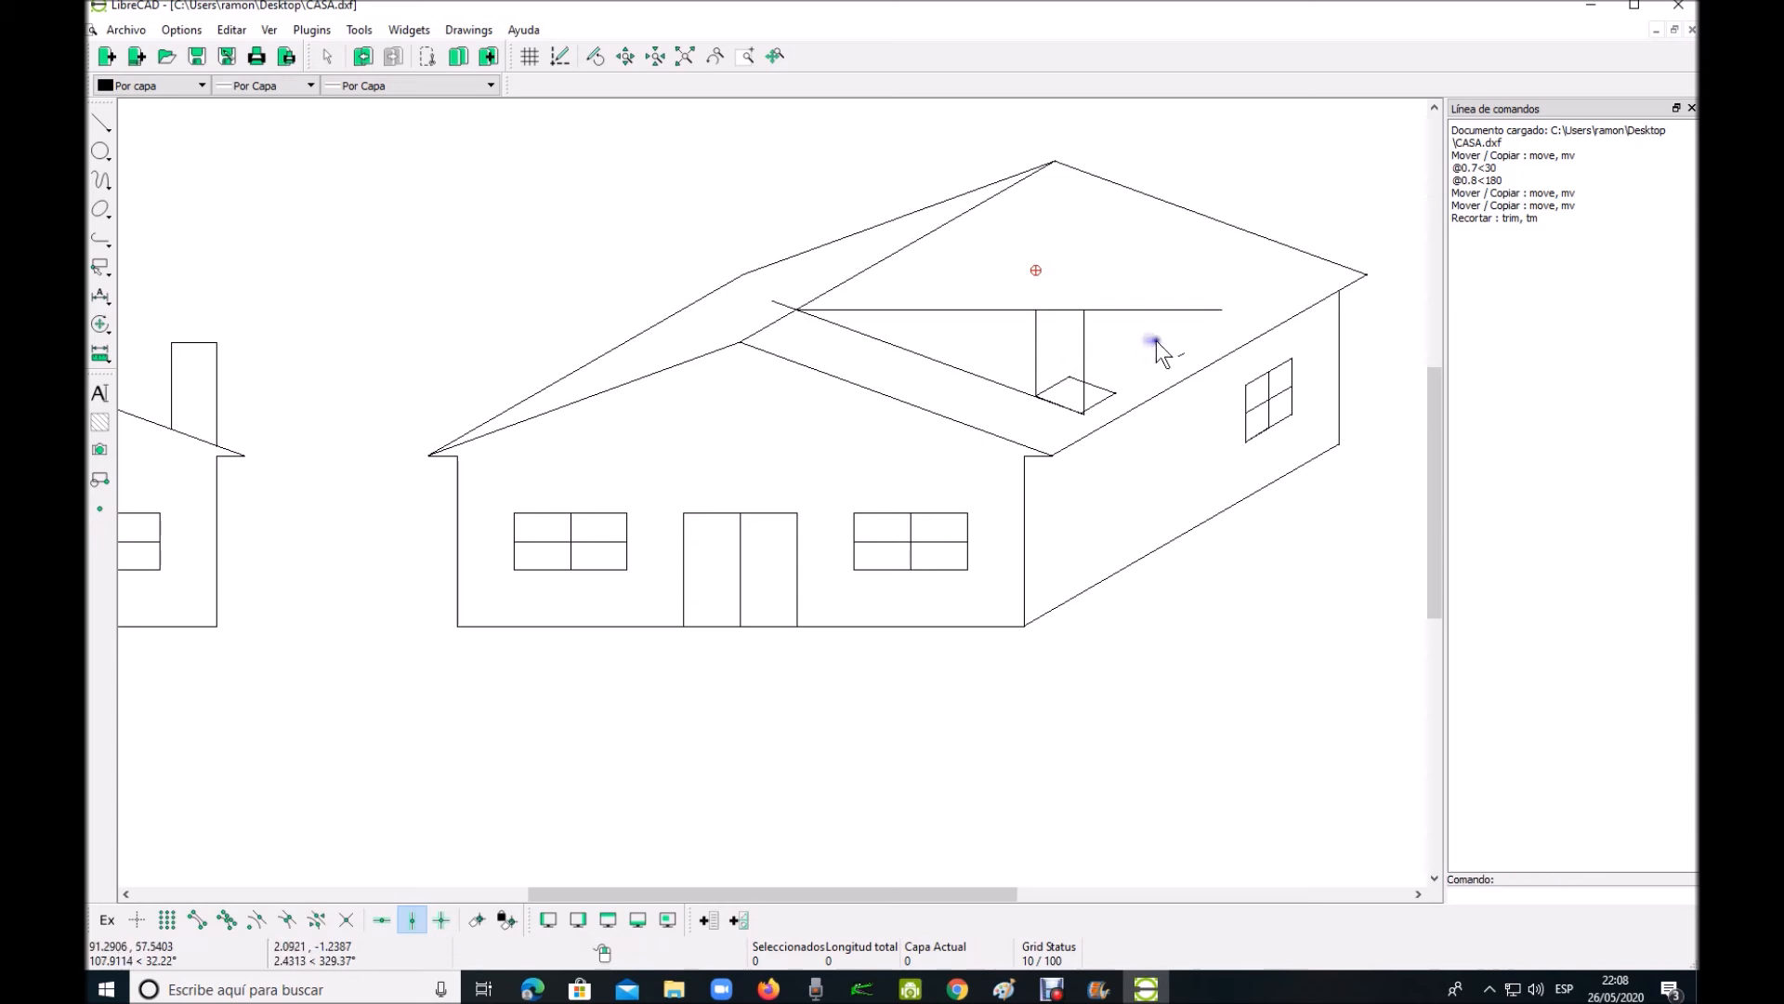
right_click(1161, 340)
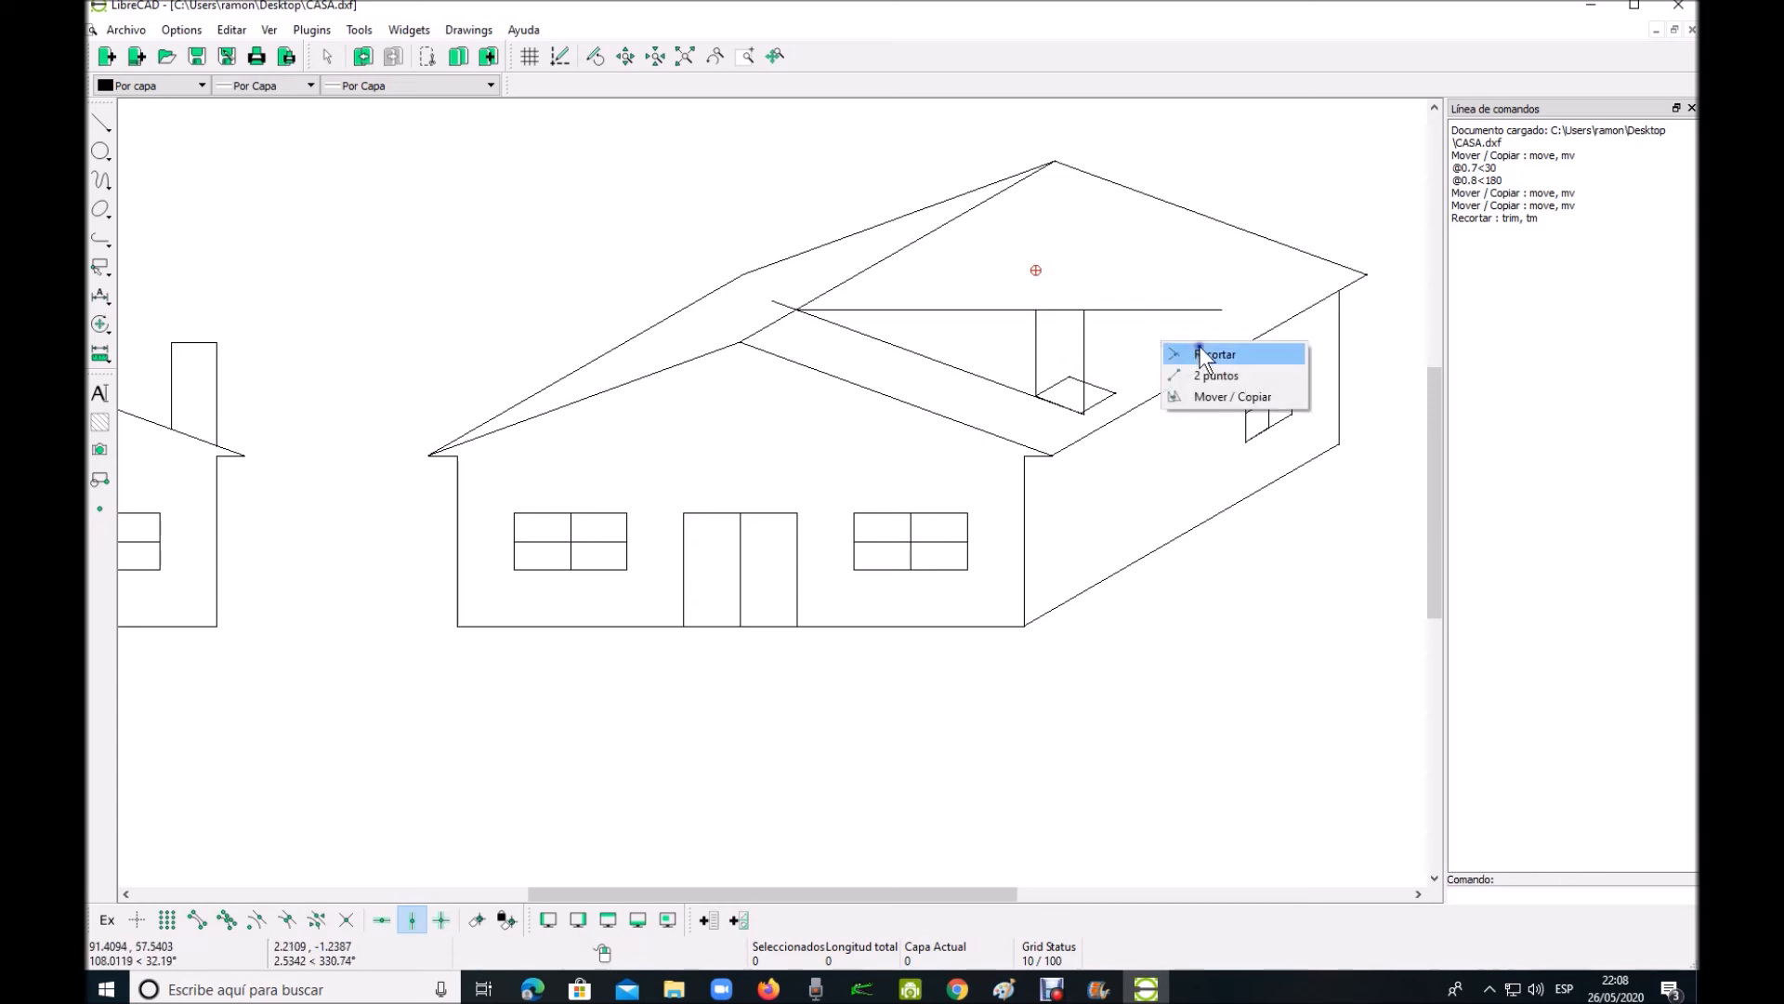
left_click(1201, 347)
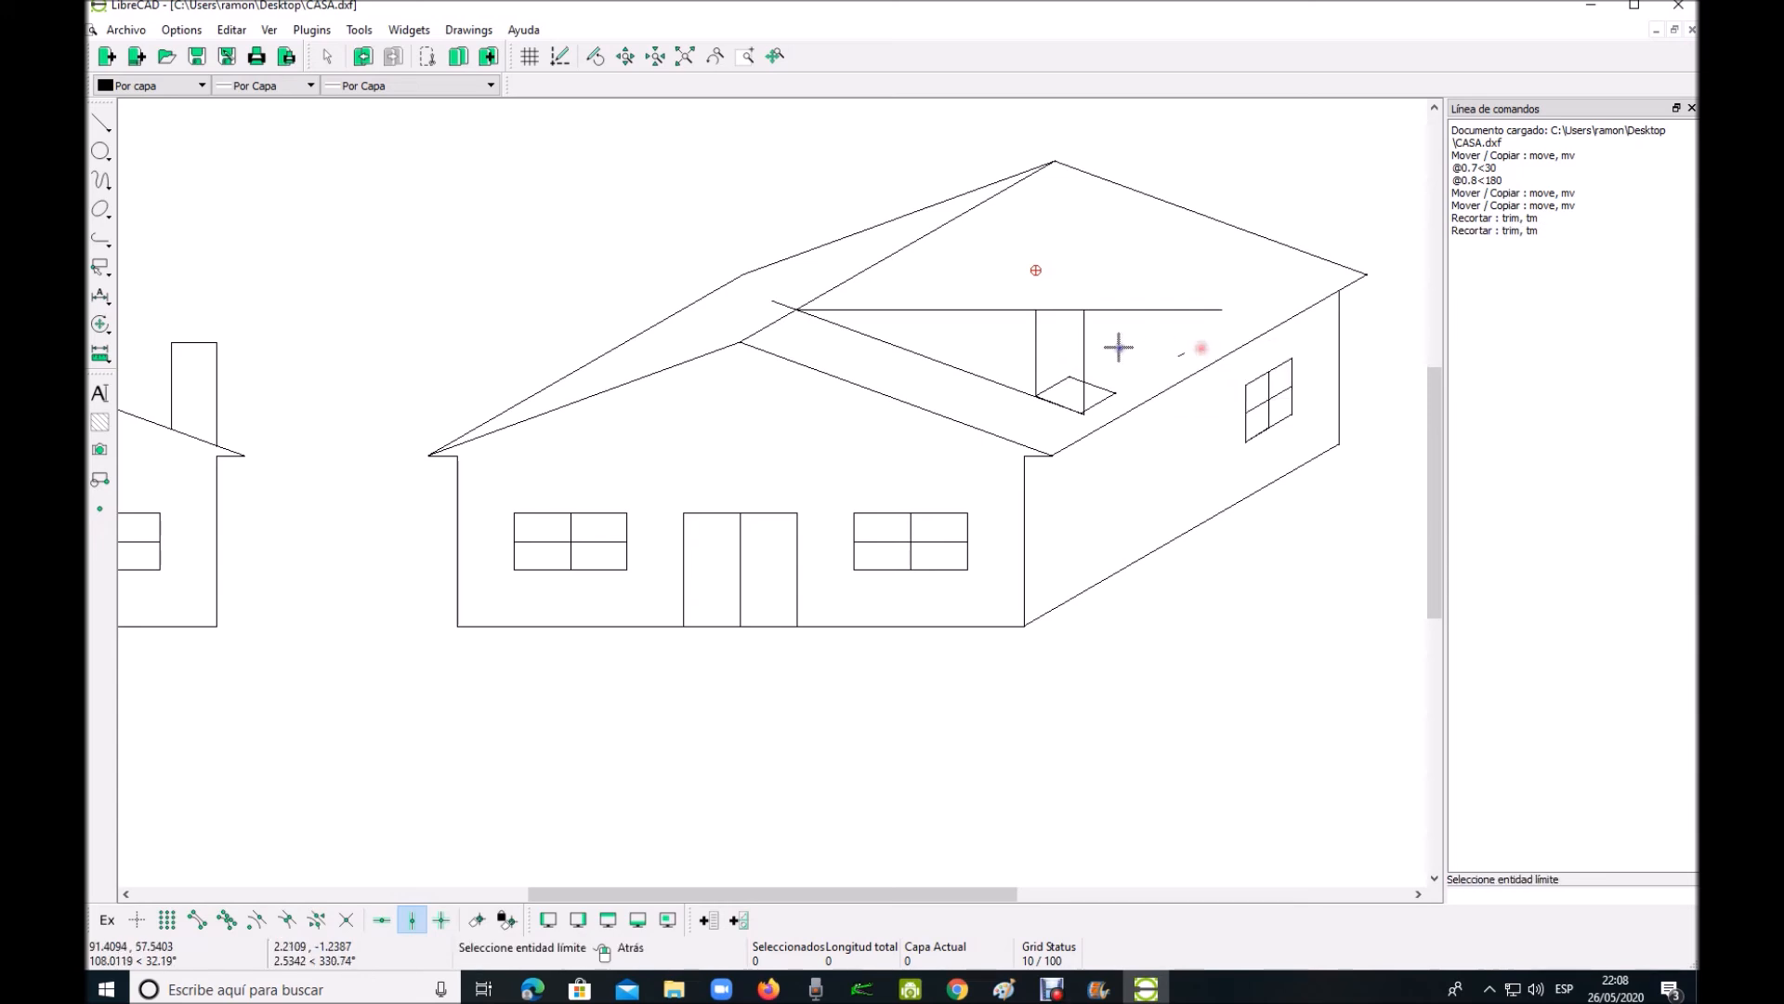
right_click(1037, 344)
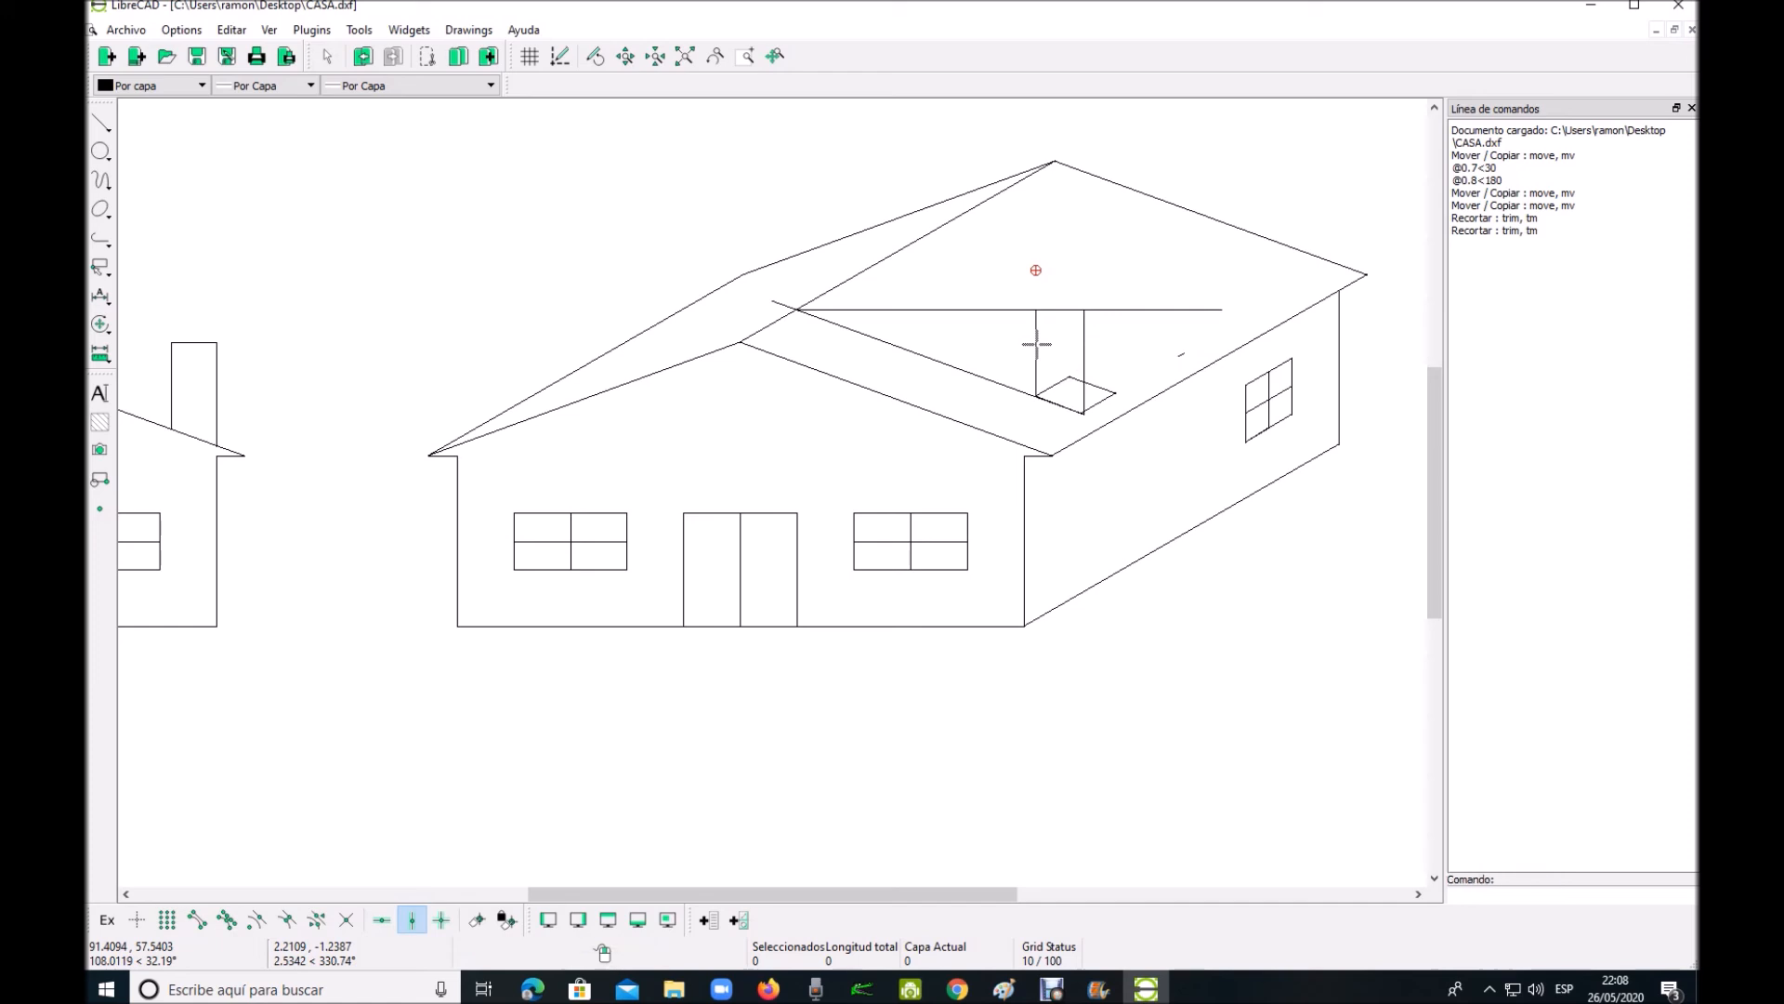
Delete the horizontal auxiliary line and the copied roof edge that runs through the chimney base
left_click(1107, 310)
key("Delete")
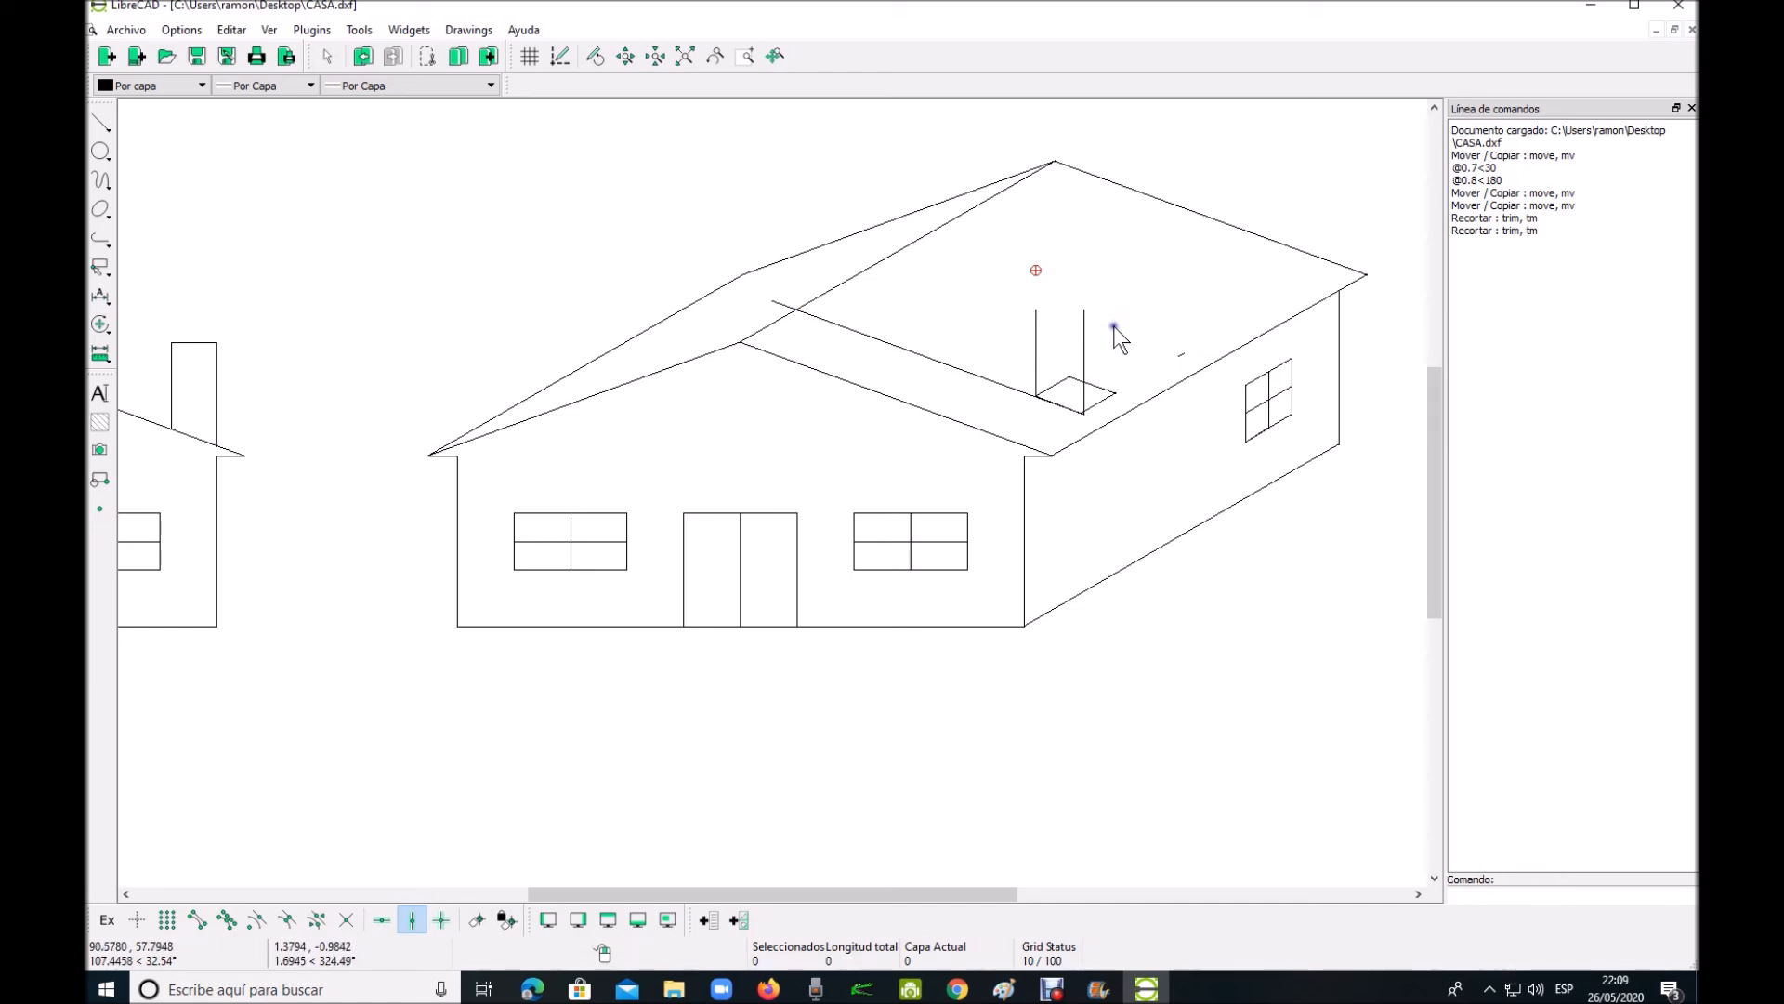
left_click(973, 372)
key("Delete")
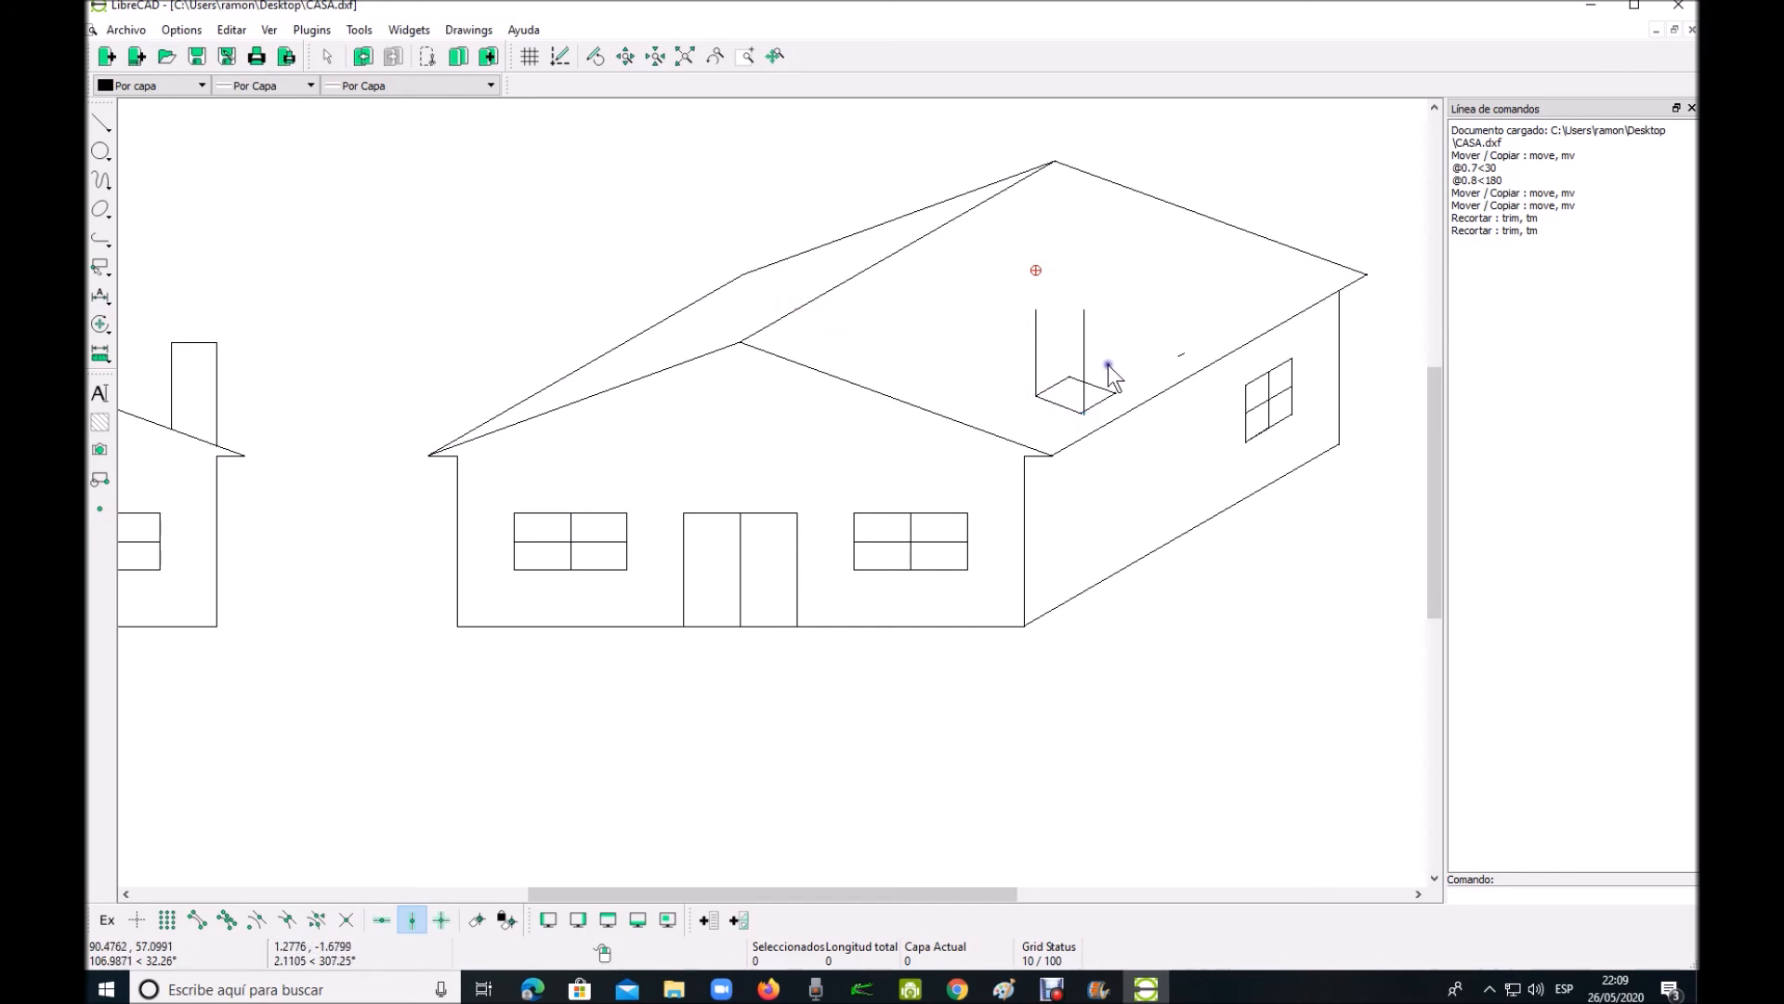
Copy the two vertical chimney edges from the base's front corner to its right corner with endpoint snap, keeping the originals
left_click(1084, 363)
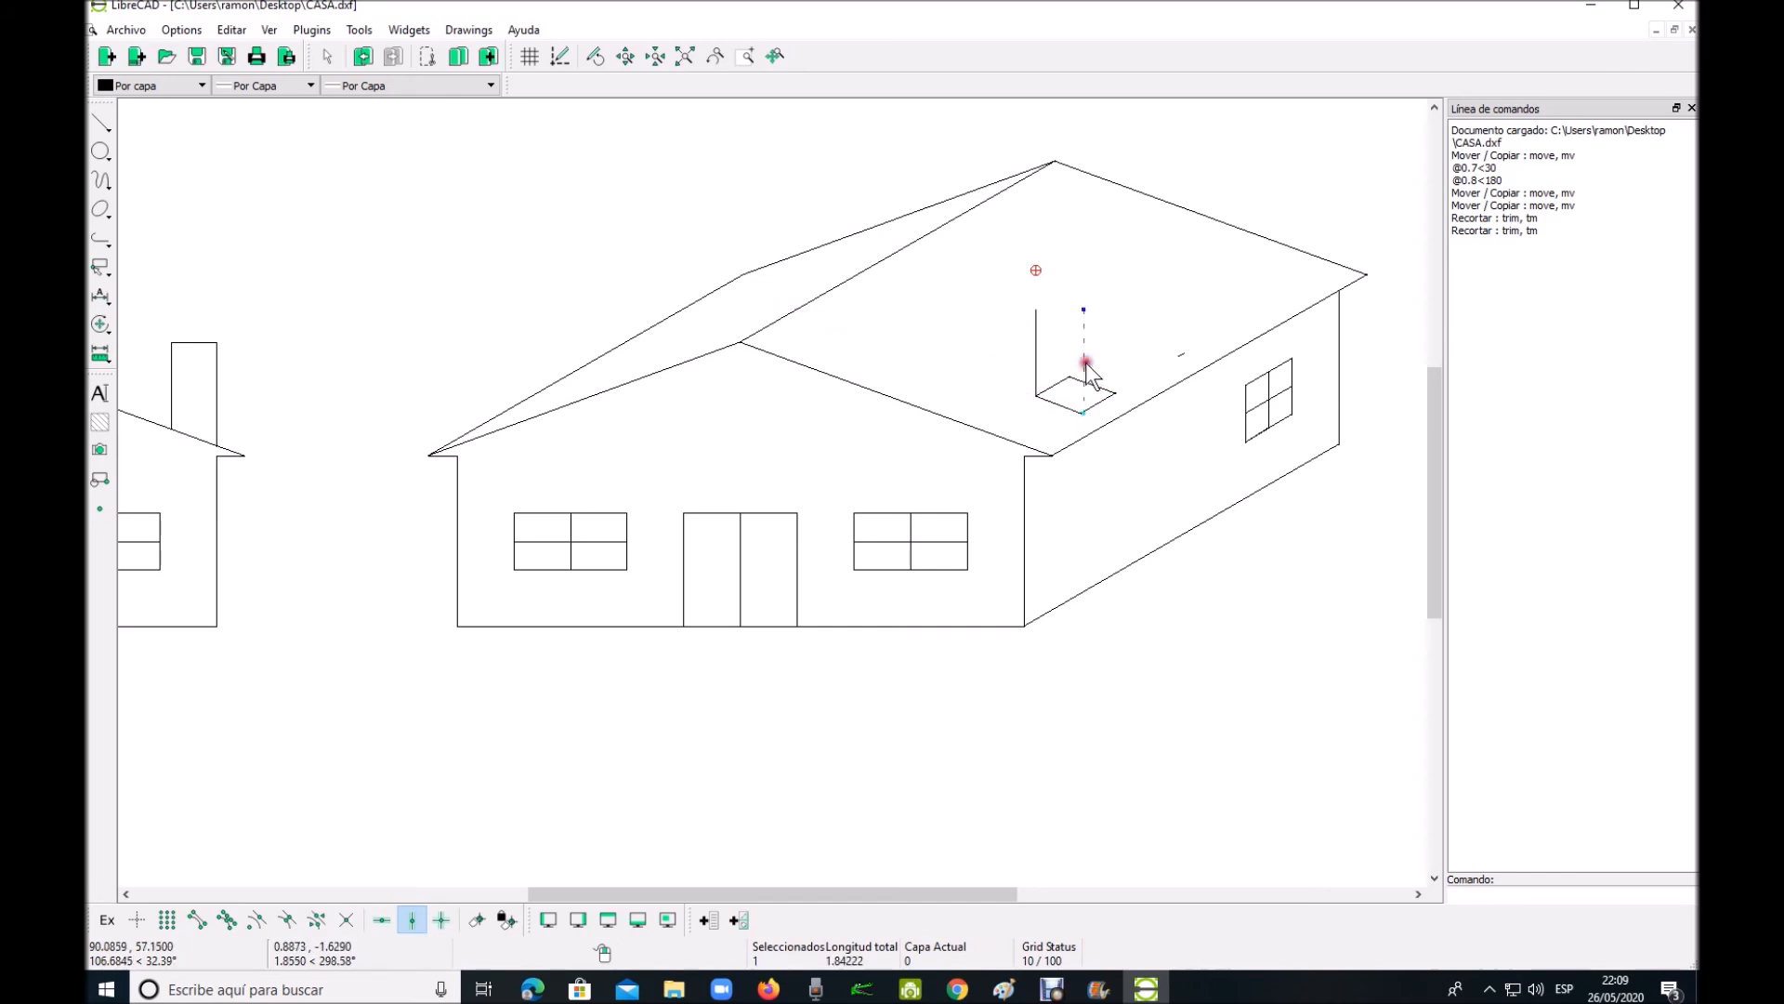
left_click(1035, 358)
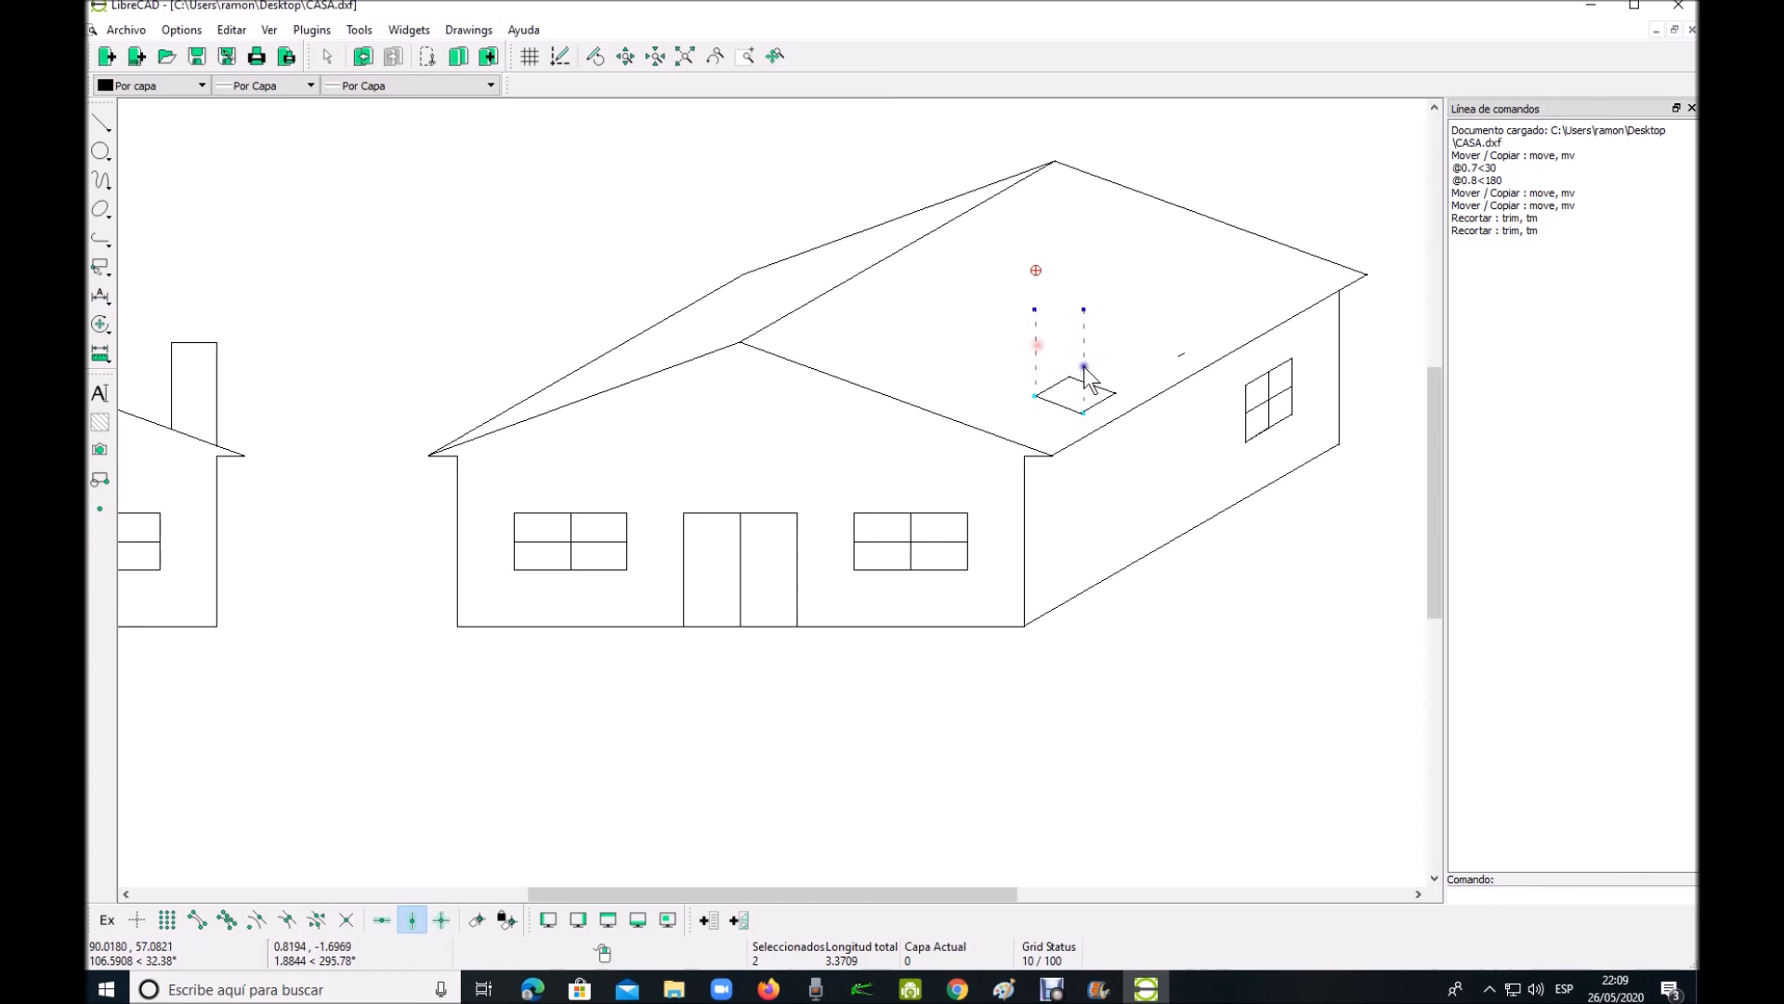
right_click(1127, 345)
left_click(1167, 399)
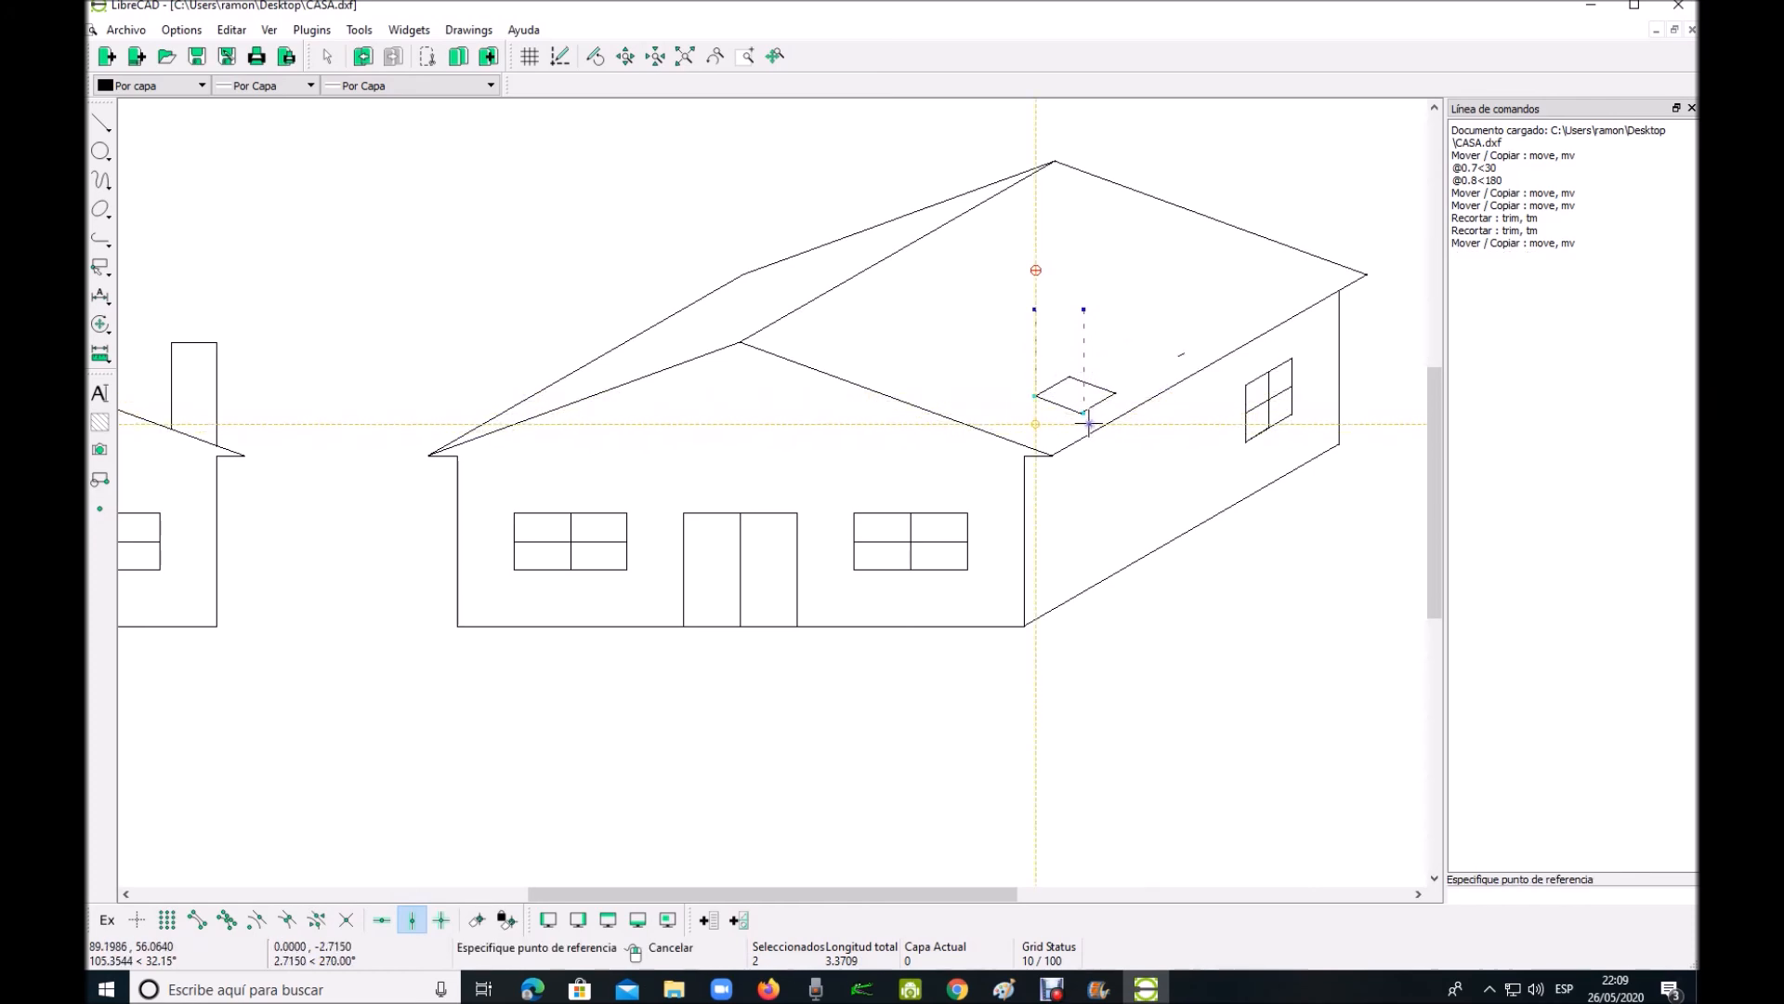
left_click(203, 922)
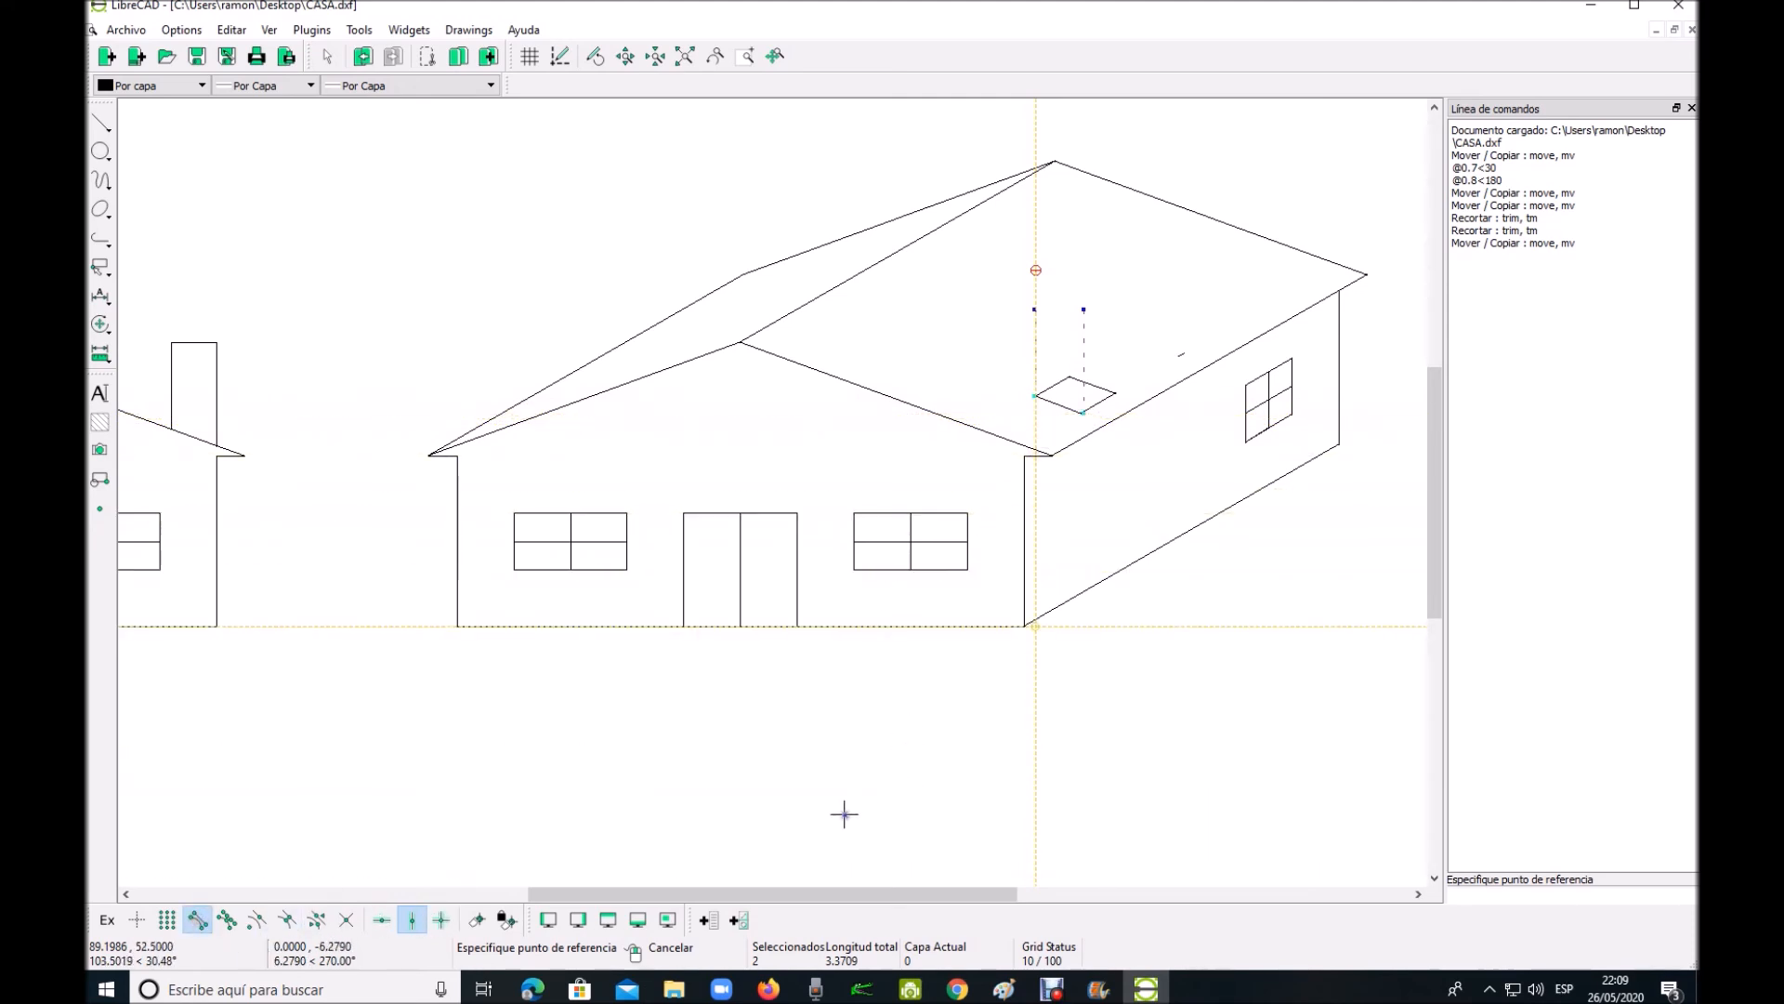
left_click(412, 919)
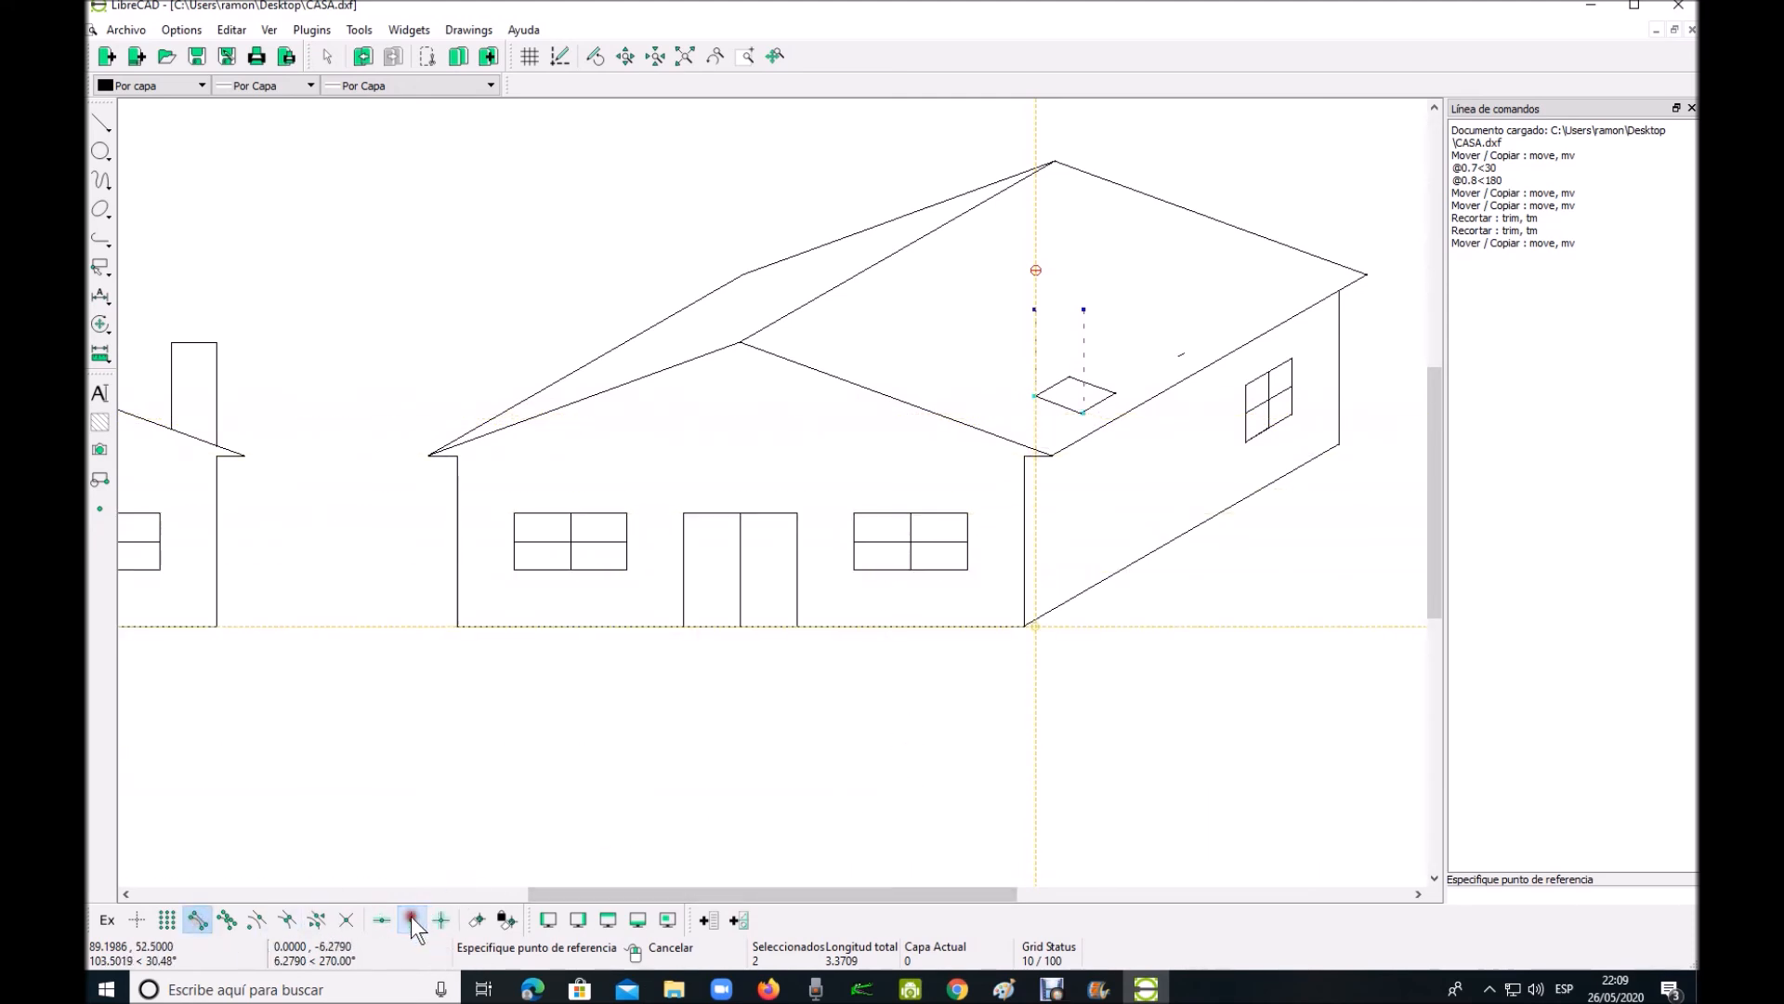
left_click(1087, 412)
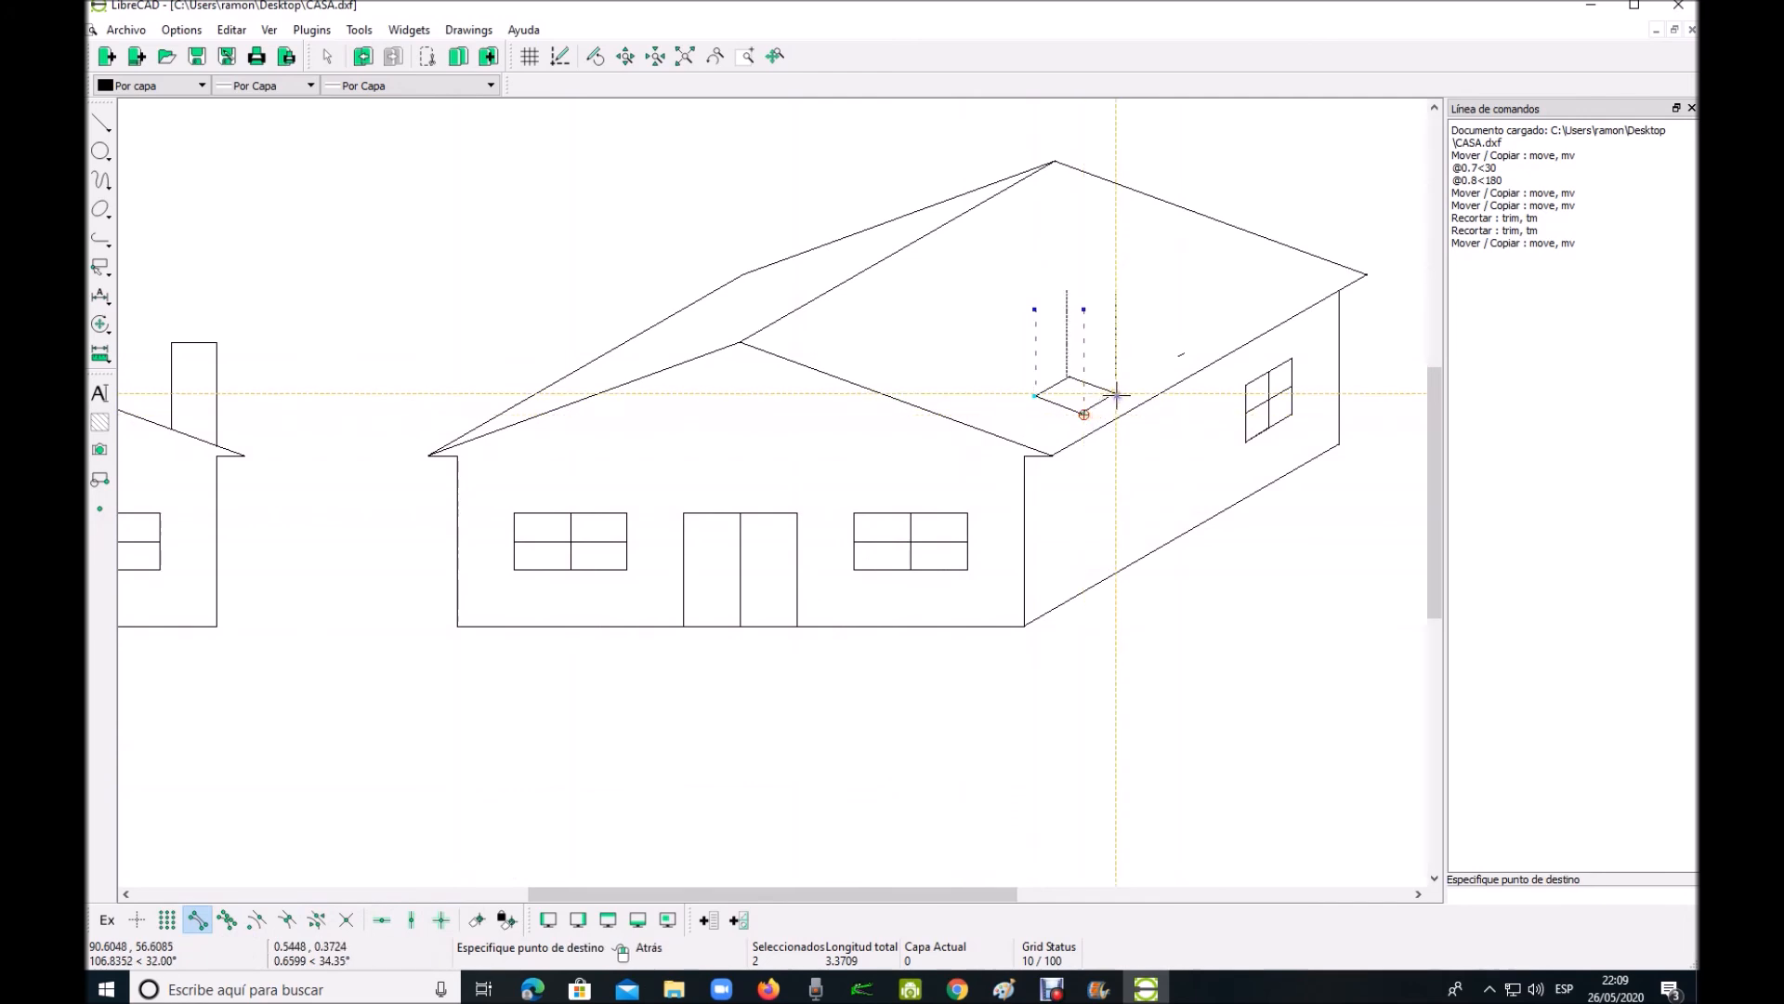
left_click(1116, 393)
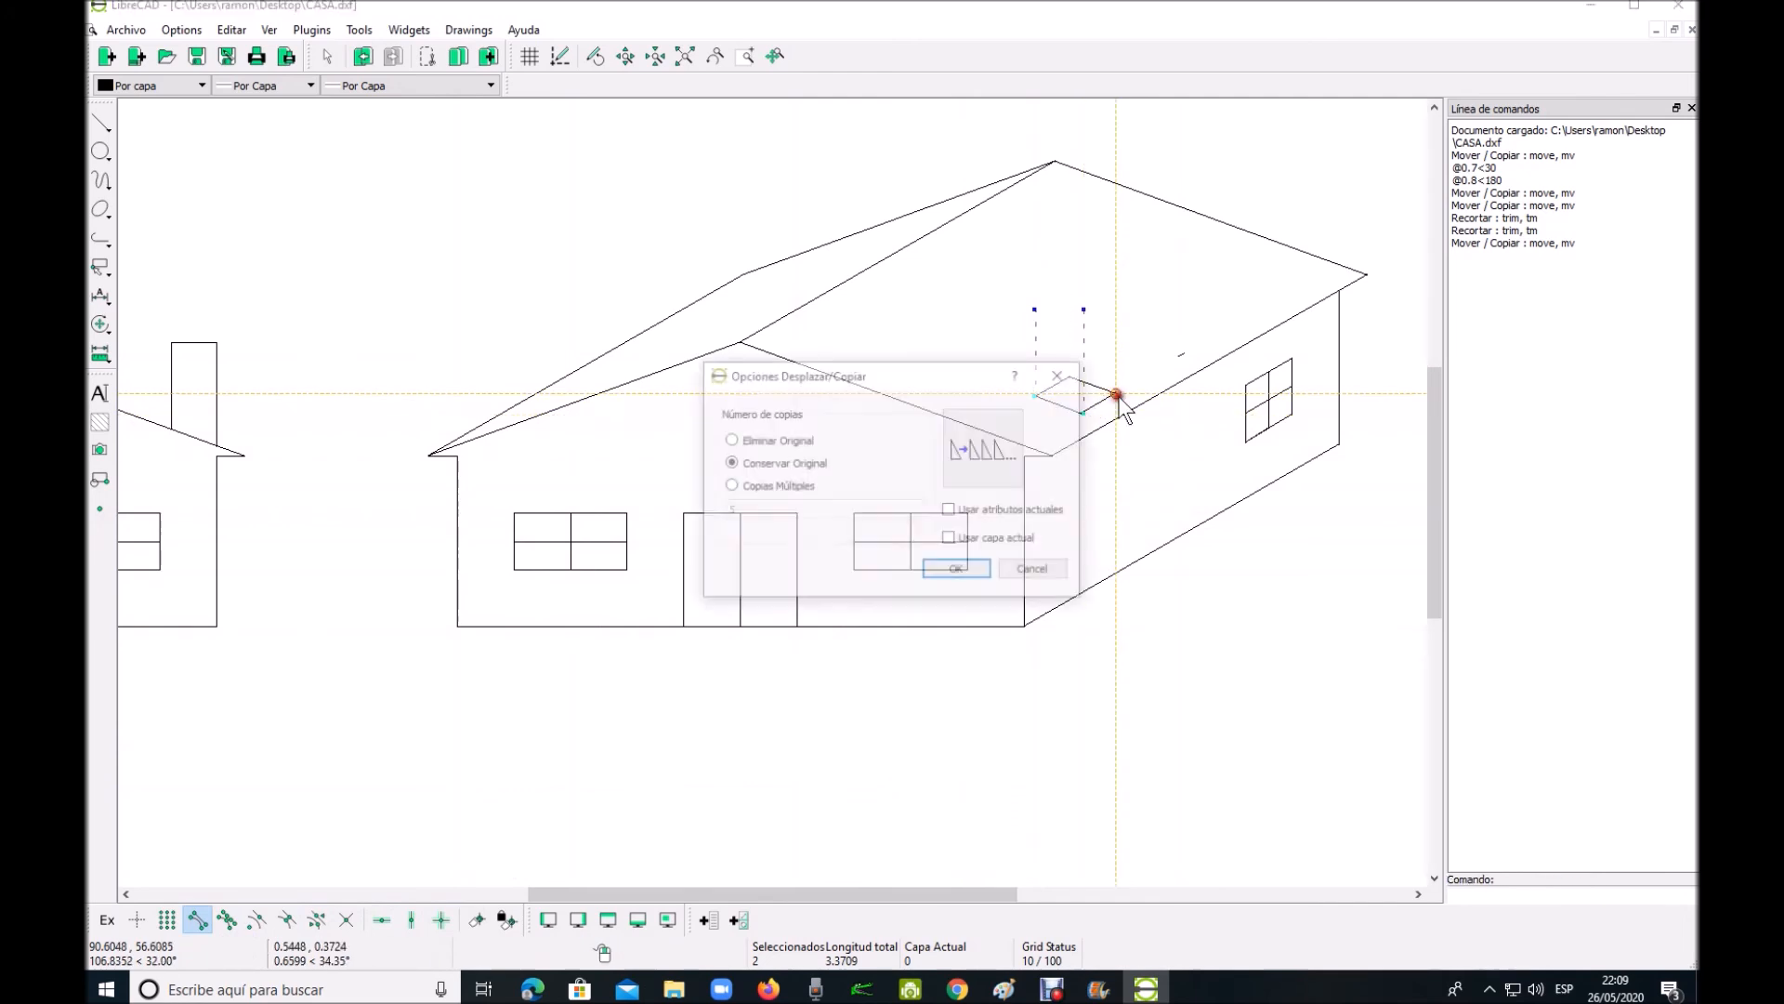
left_click(958, 571)
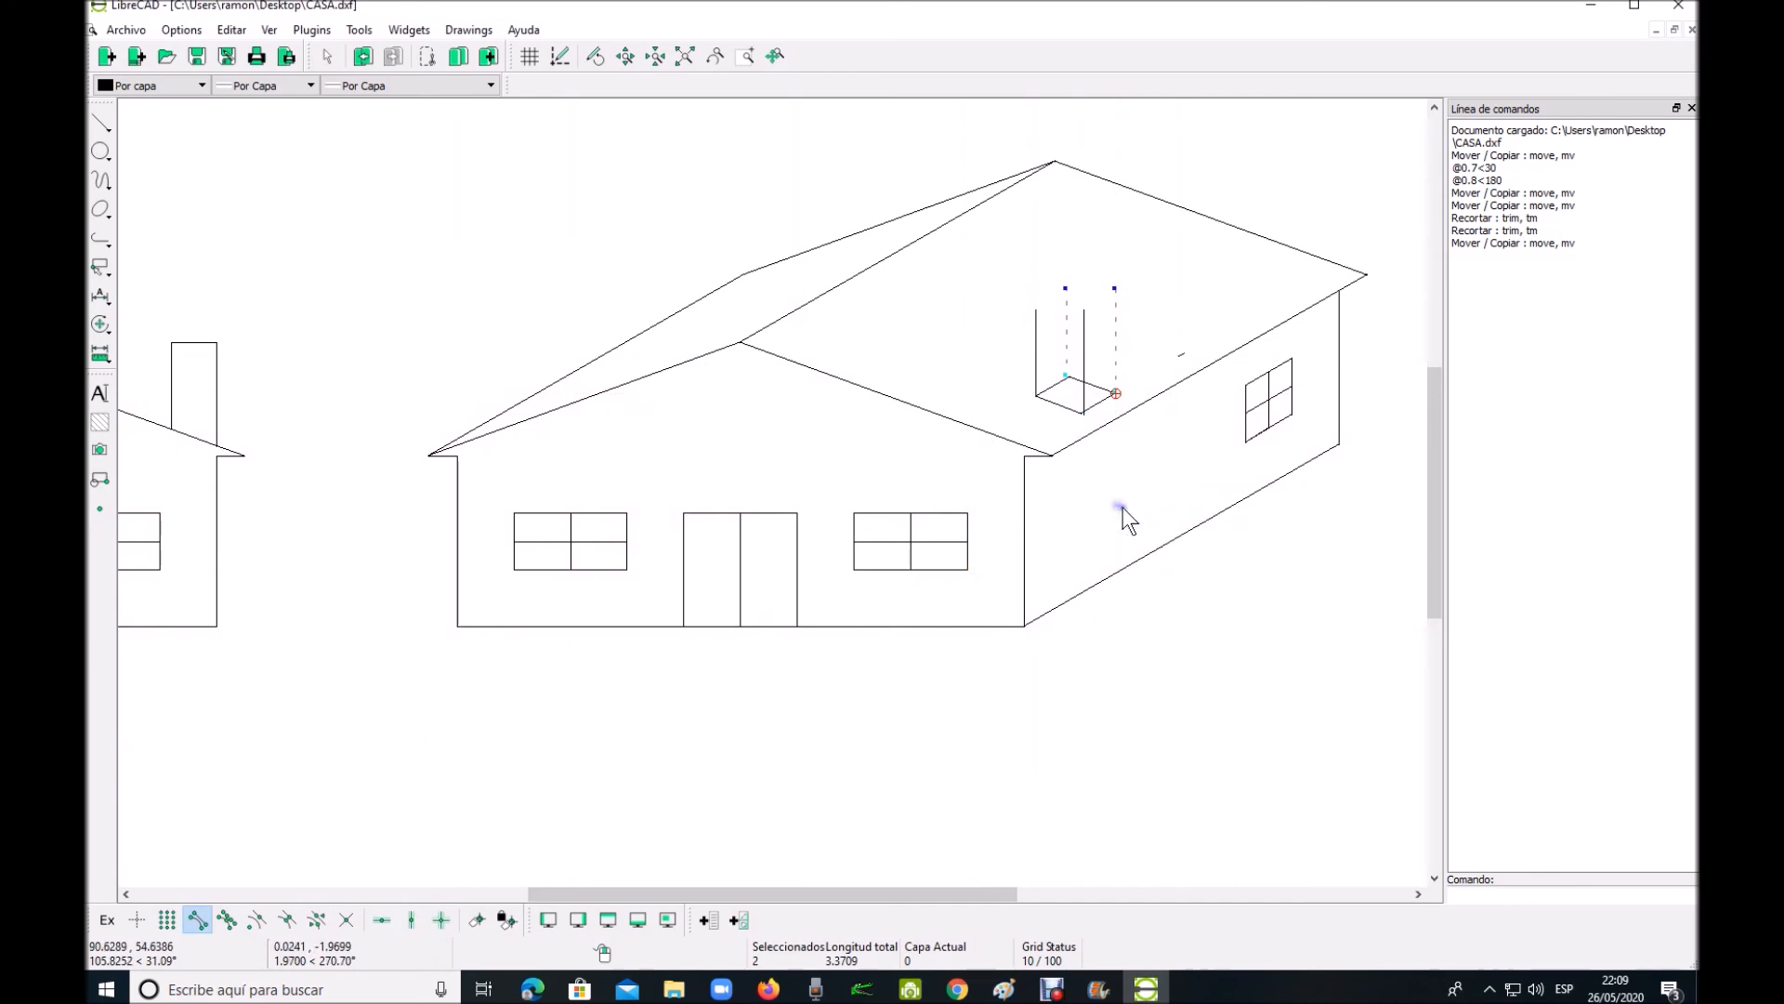
key("Escape")
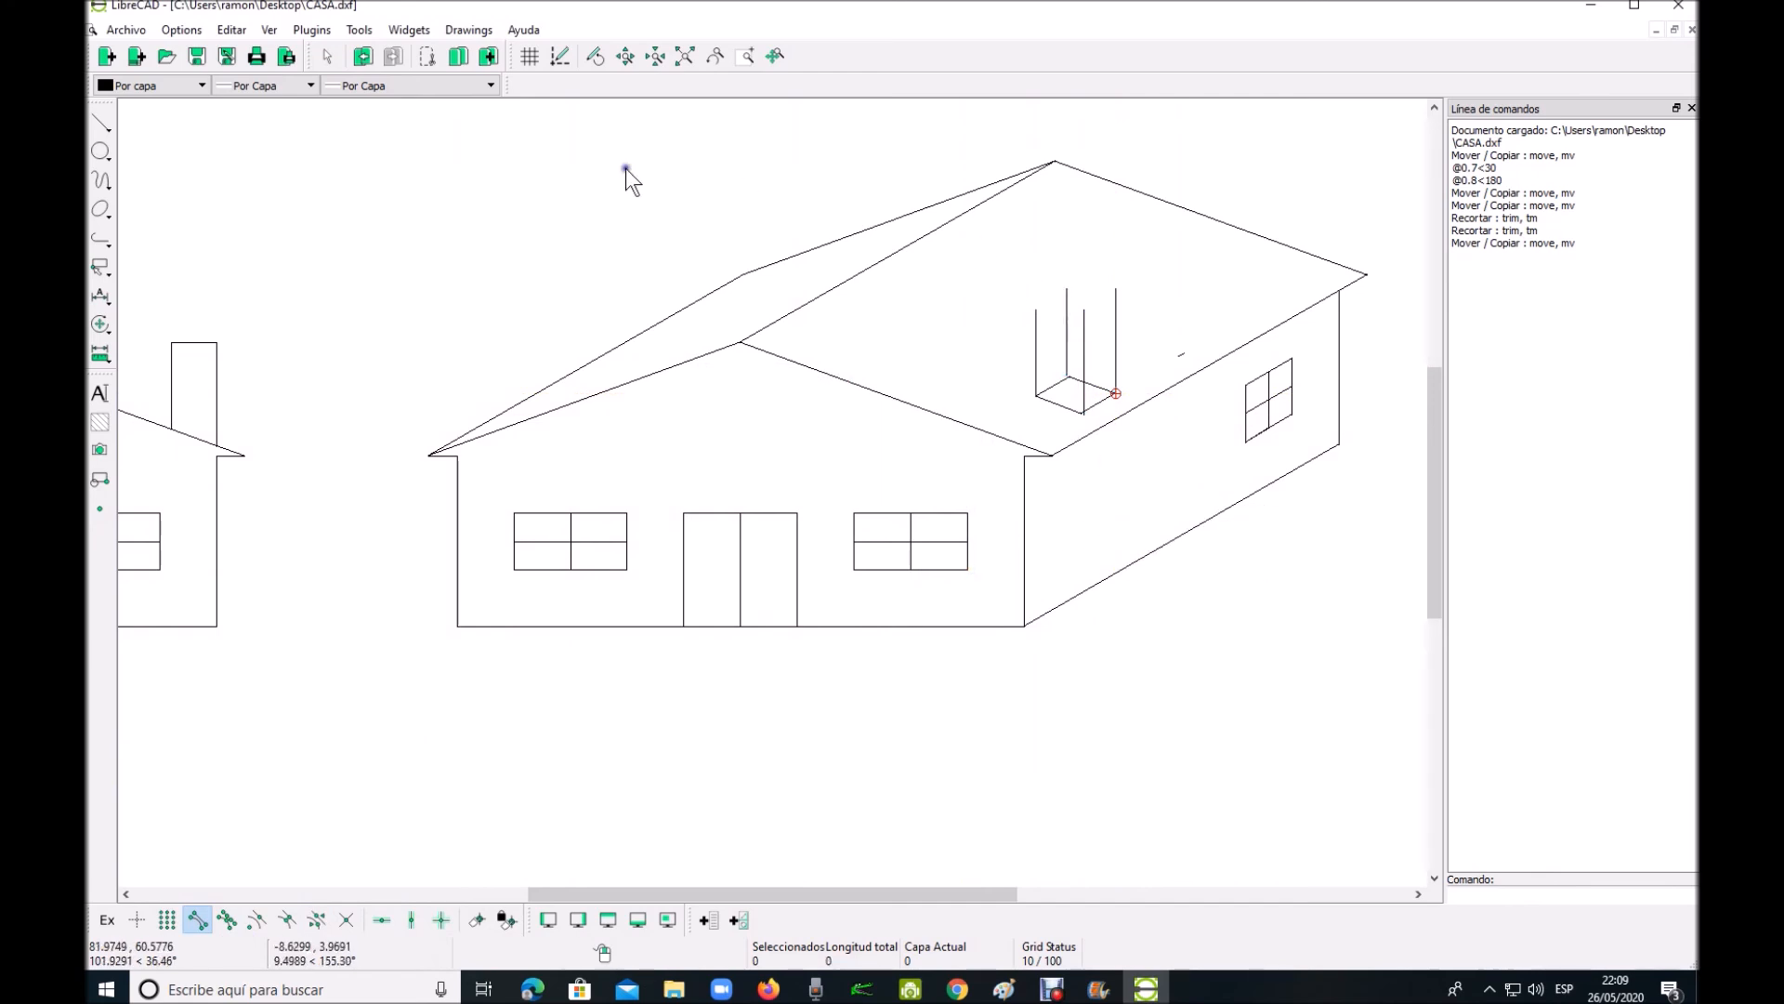
Draw the chimney's closed top outline by joining the upper ends of its four vertical edges with endpoint-snapped lines
left_click(372, 30)
mouse_move(390, 63)
left_click(530, 67)
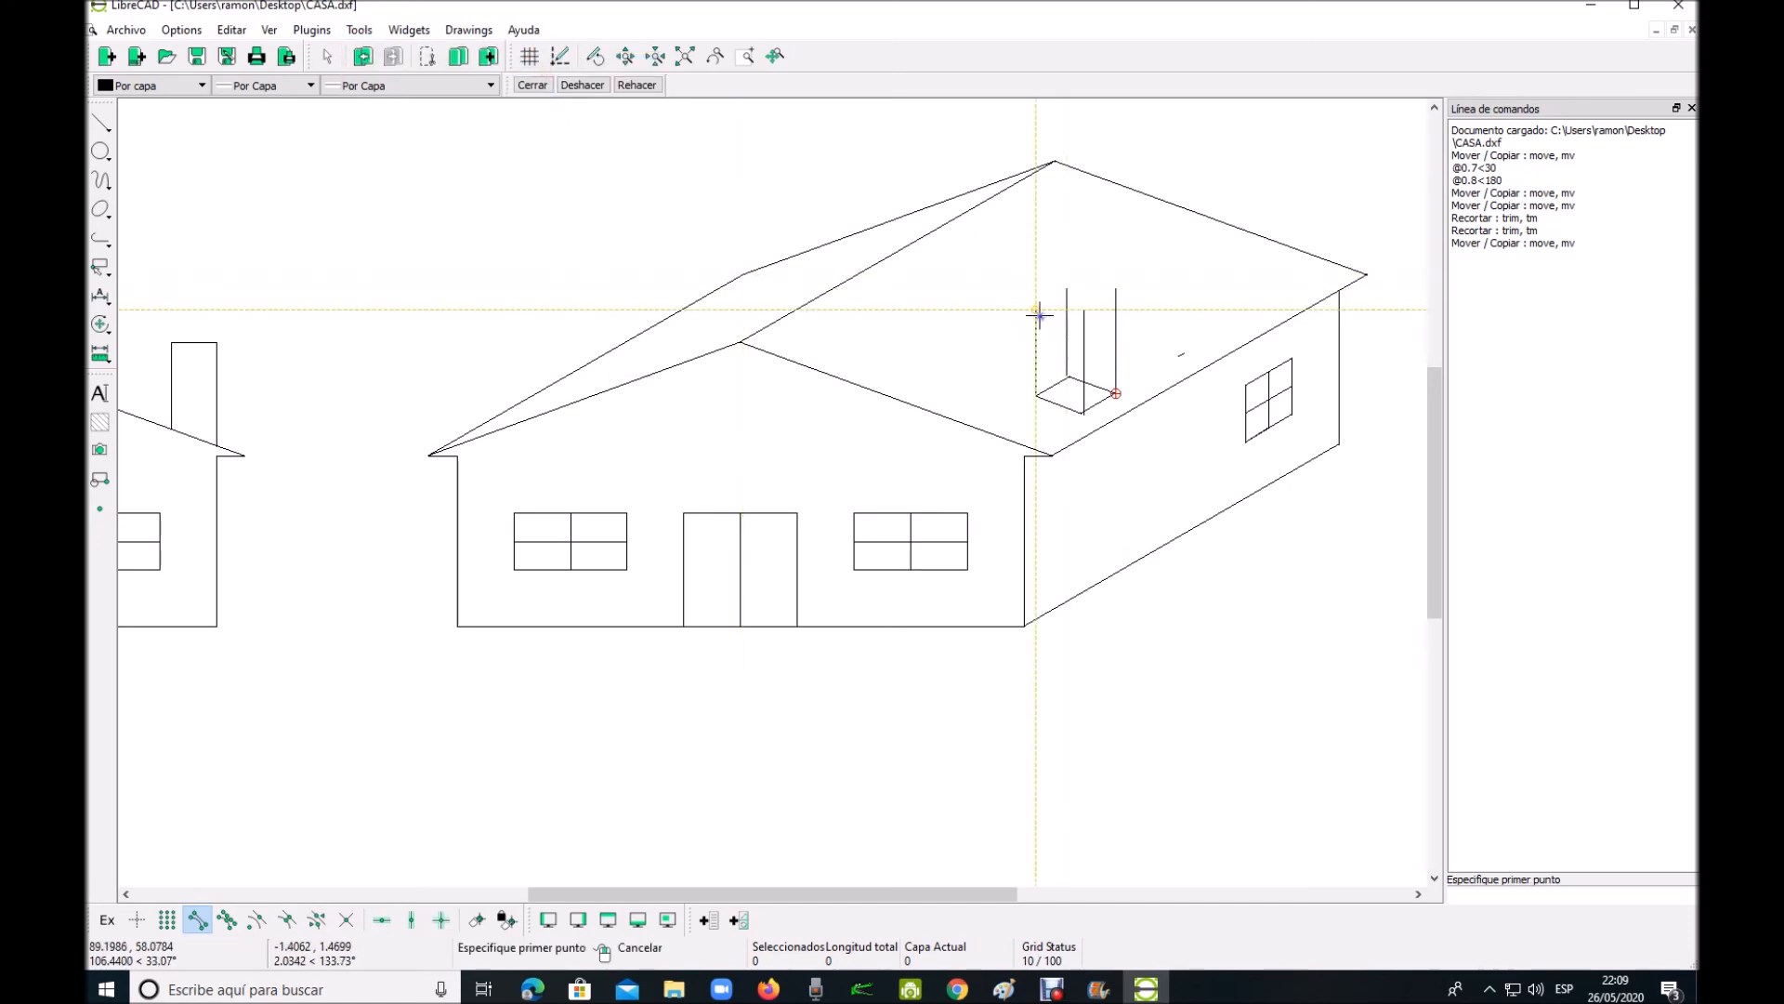
left_click(1067, 289)
left_click(1036, 307)
left_click(1083, 310)
left_click(1115, 289)
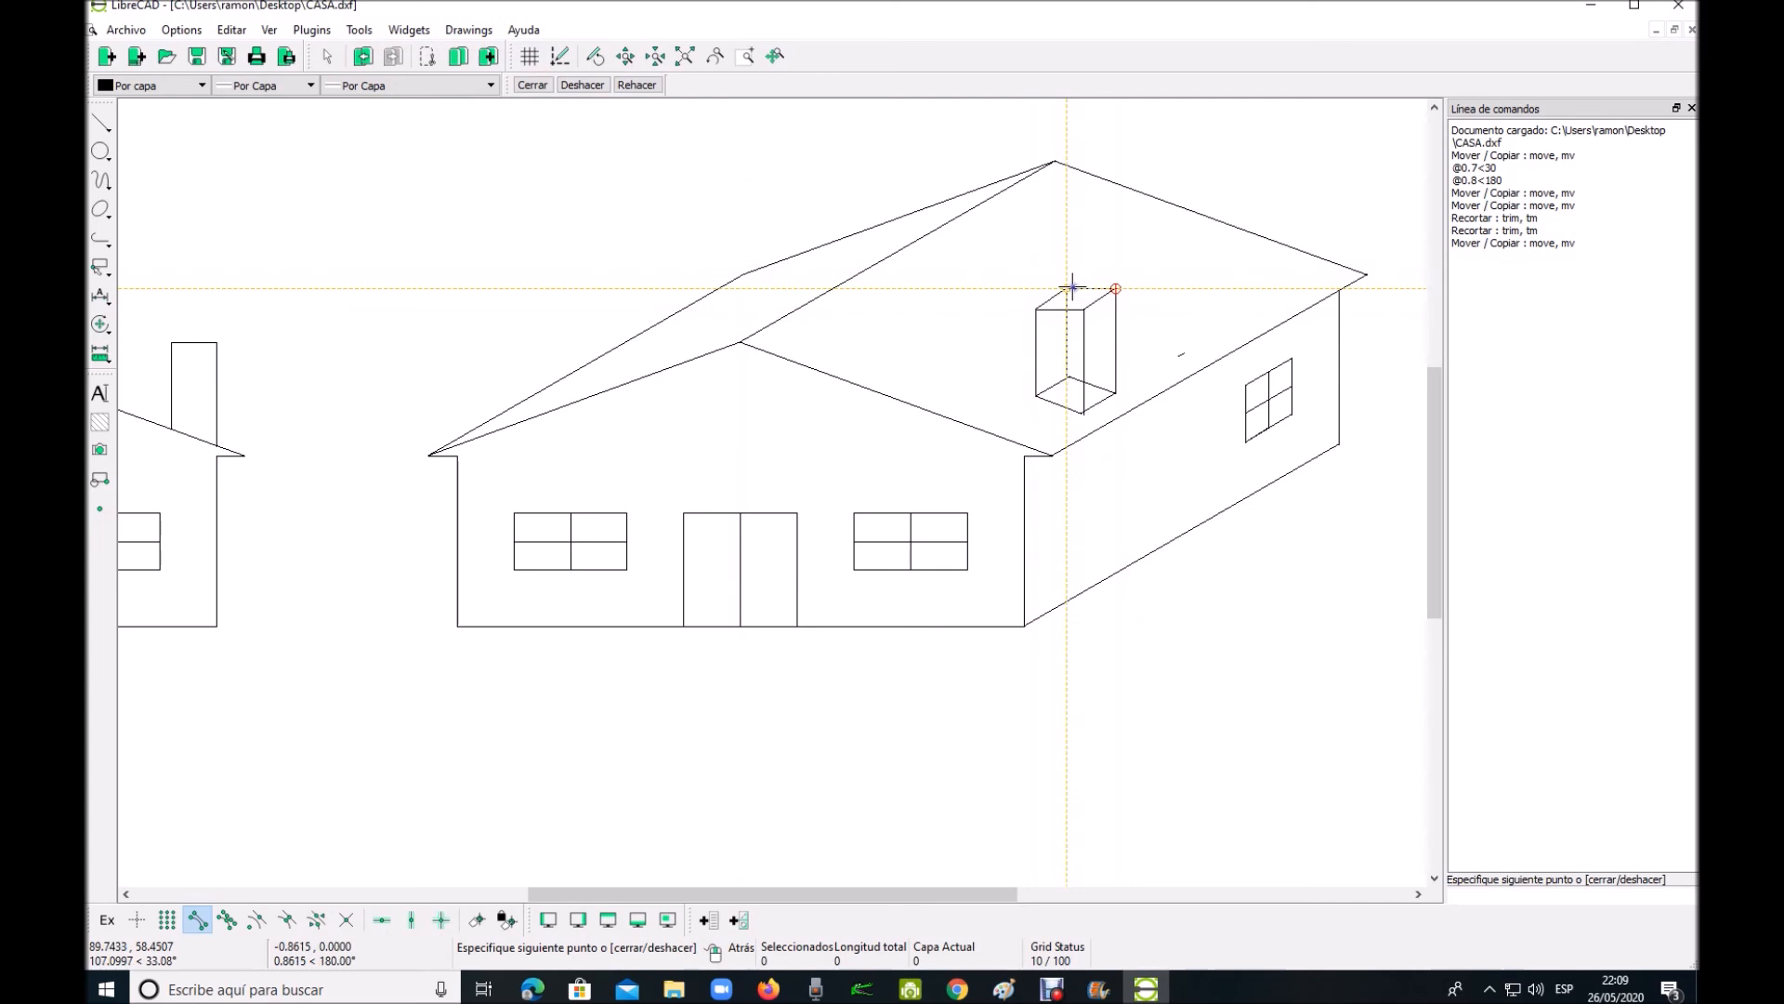
left_click(1067, 289)
right_click(1159, 291)
right_click(1152, 316)
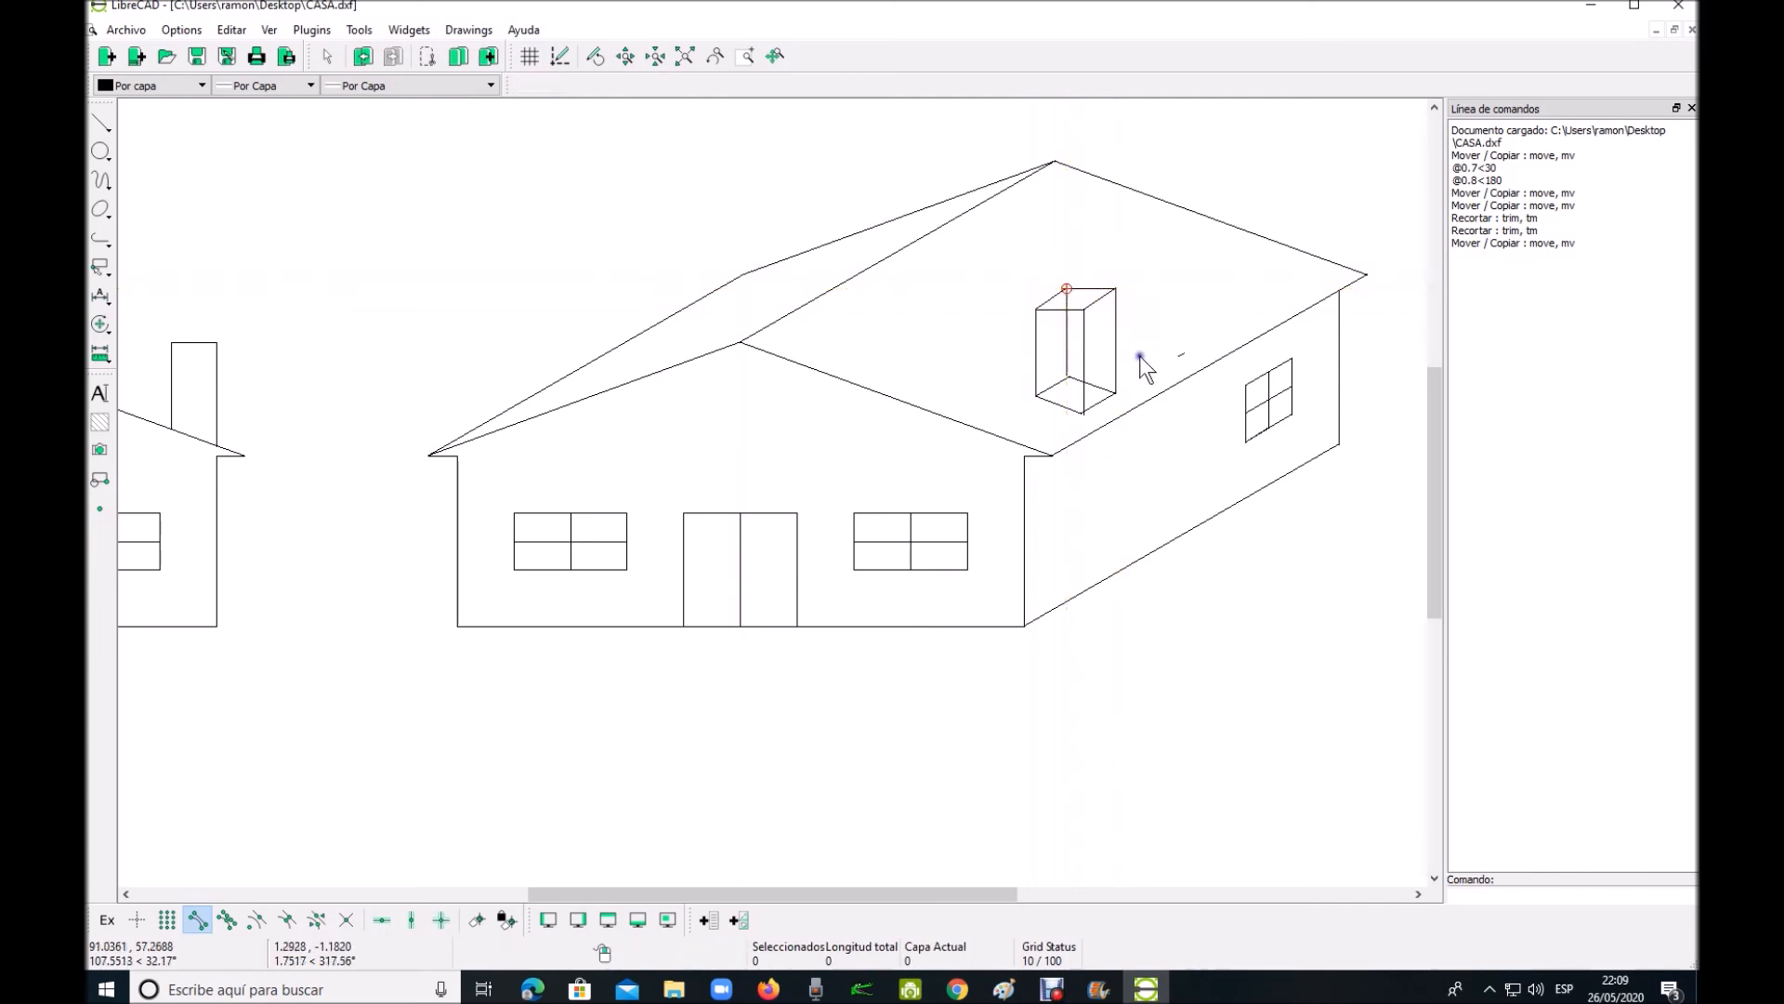
Delete the two hidden rear edges of the chimney's base
left_click(1062, 388)
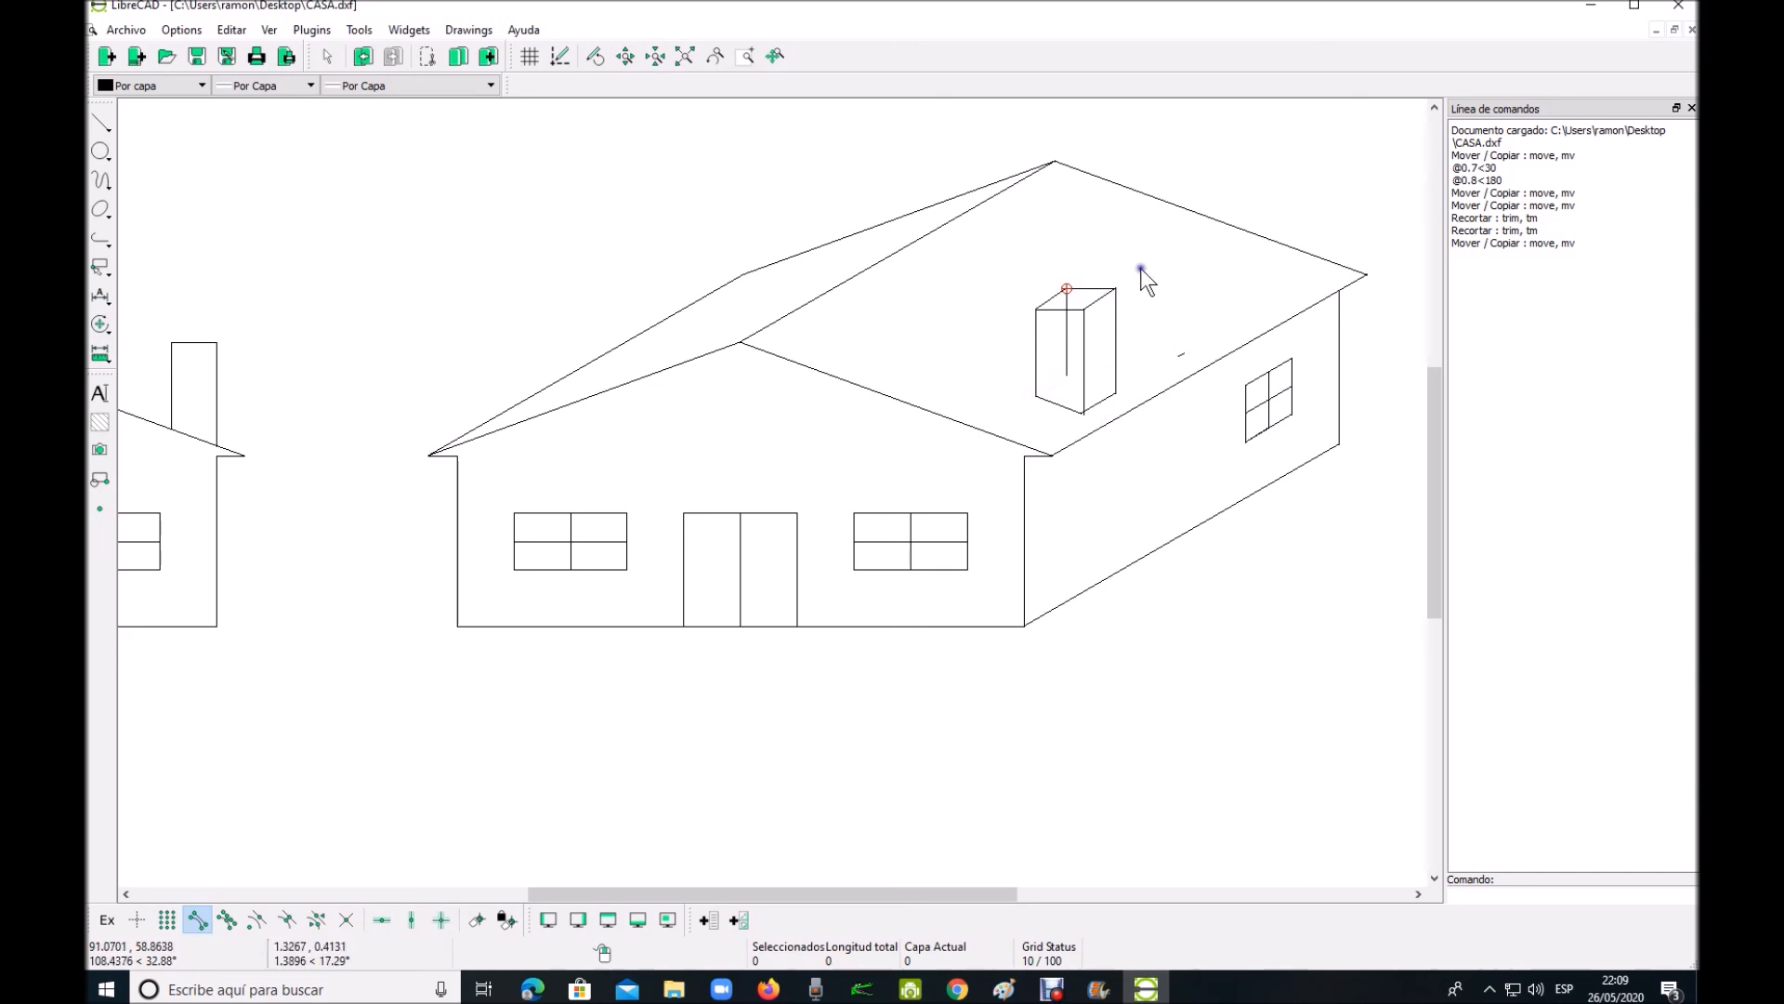
scroll(1143, 275, "up", 5)
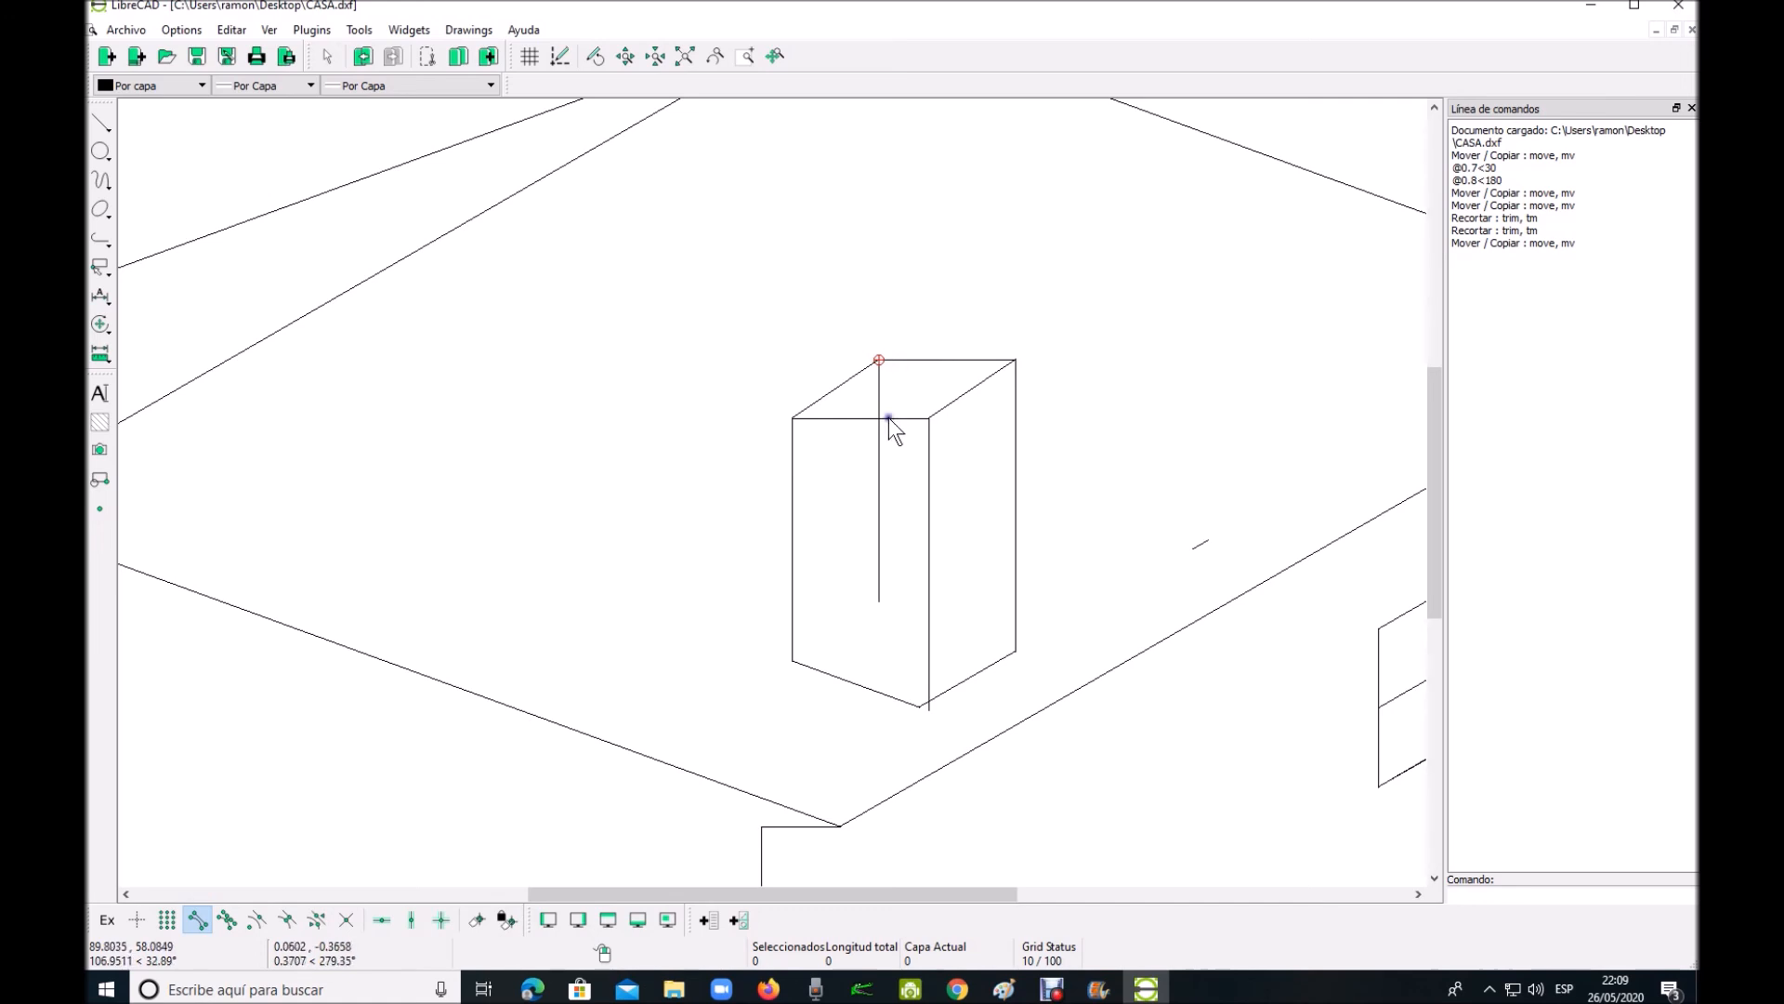
scroll(880, 409, "down", 10)
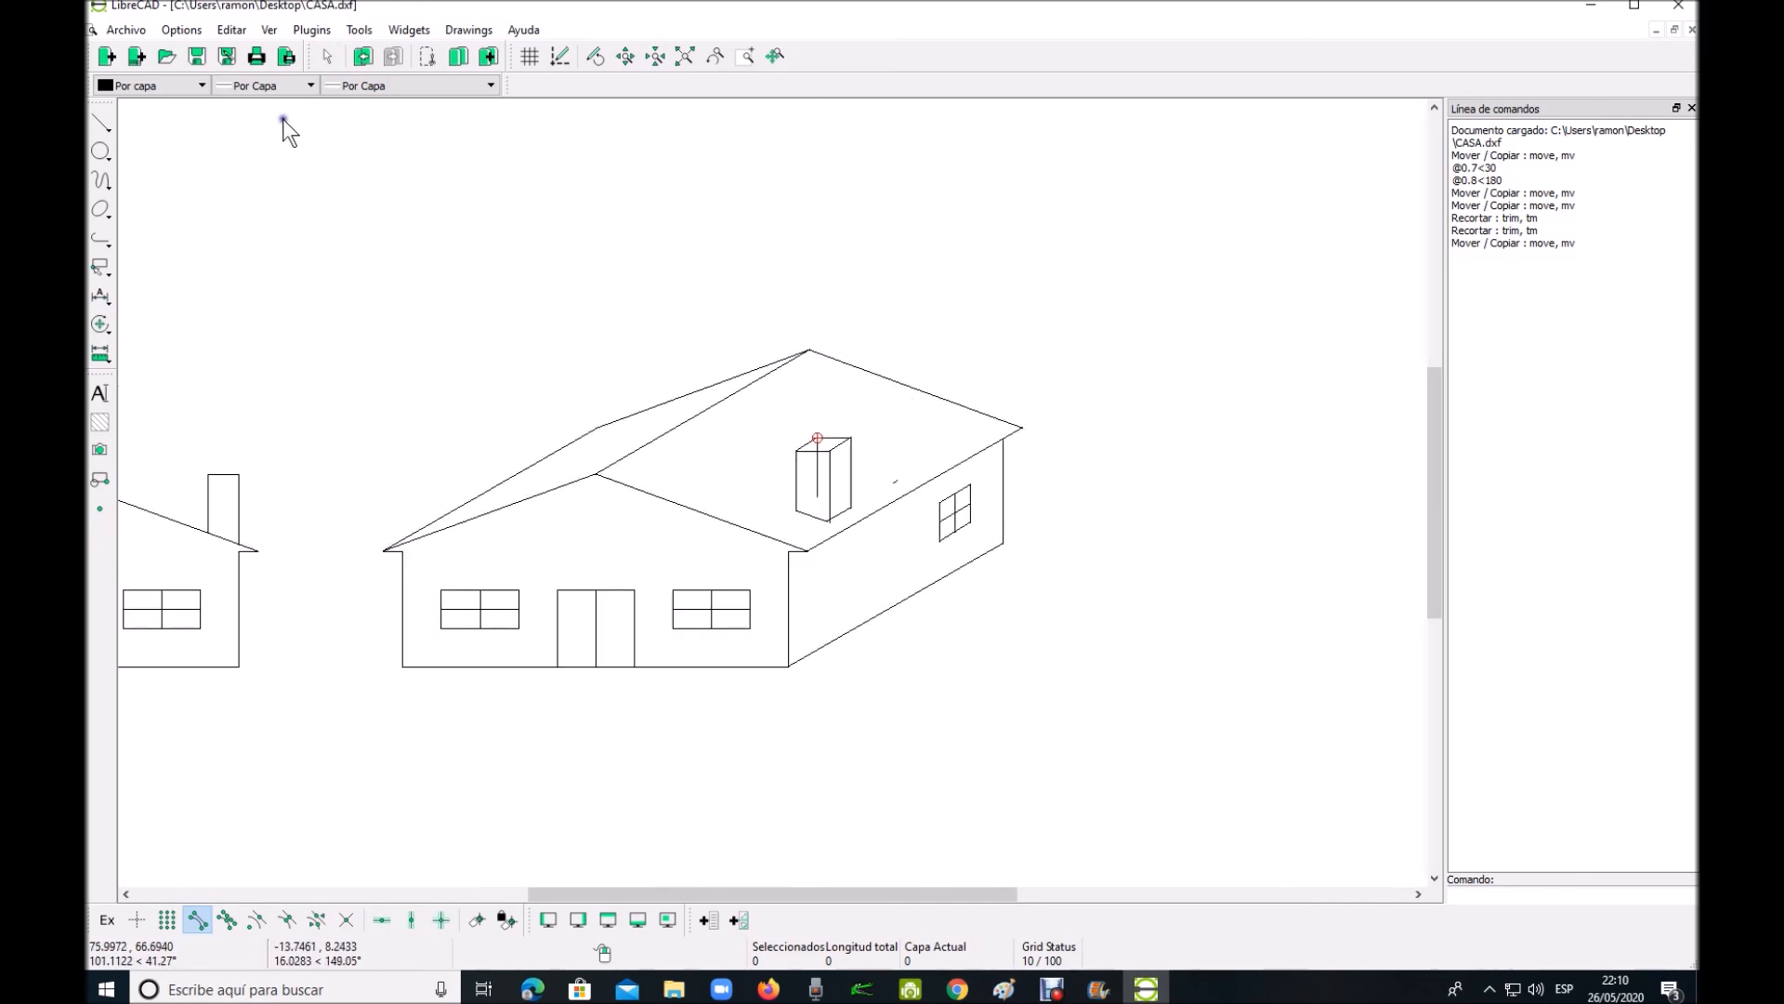
left_click(173, 125)
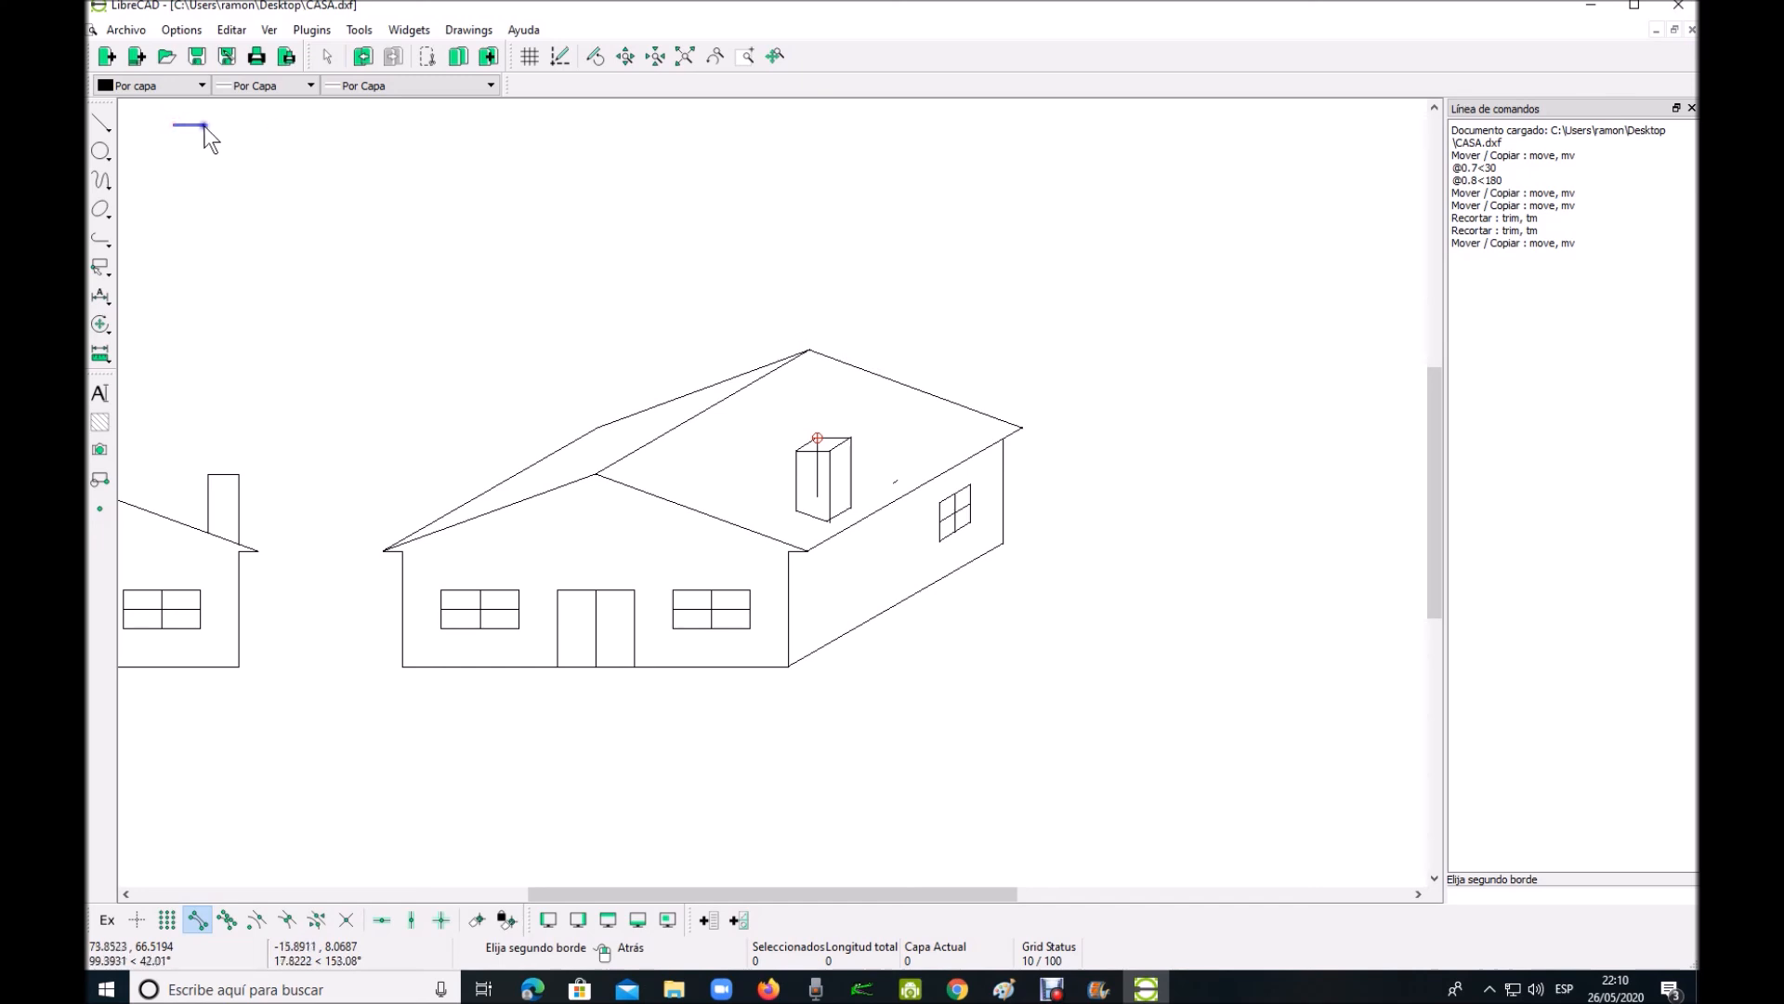
right_click(217, 127)
Trim the chimney's rear vertical edge at the front top edge, keeping only the part inside the top opening
scroll(872, 411, "up", 5)
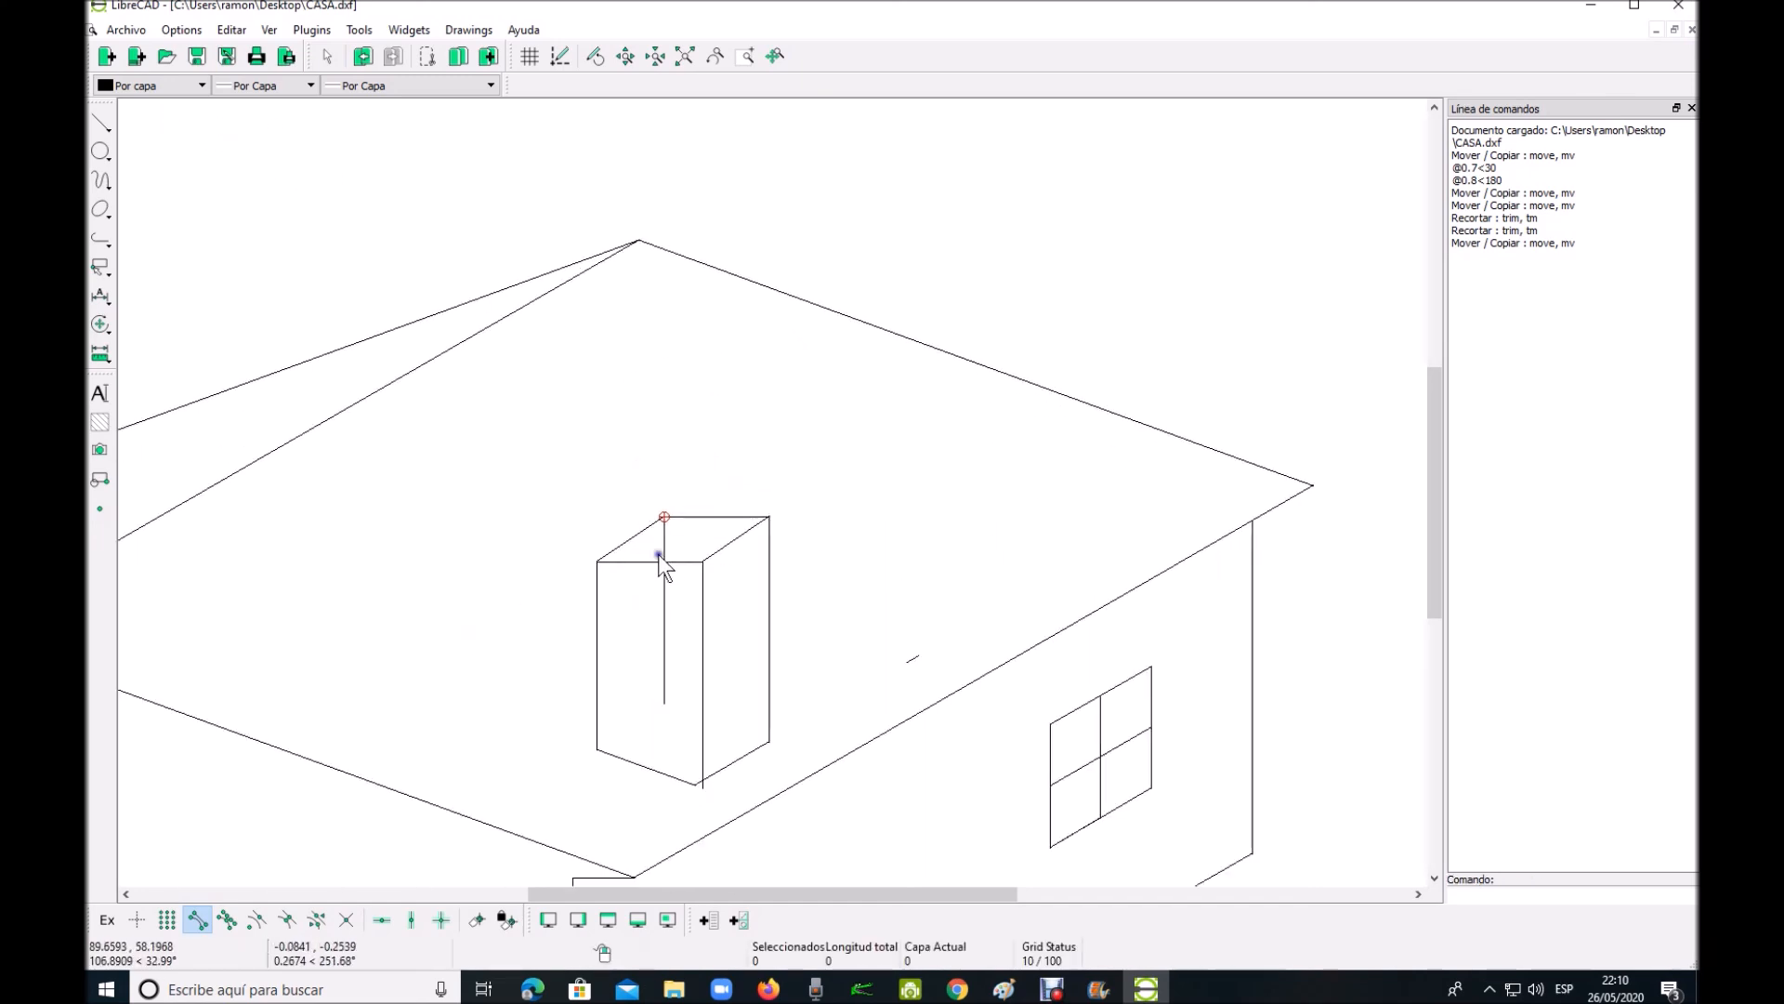
right_click(673, 450)
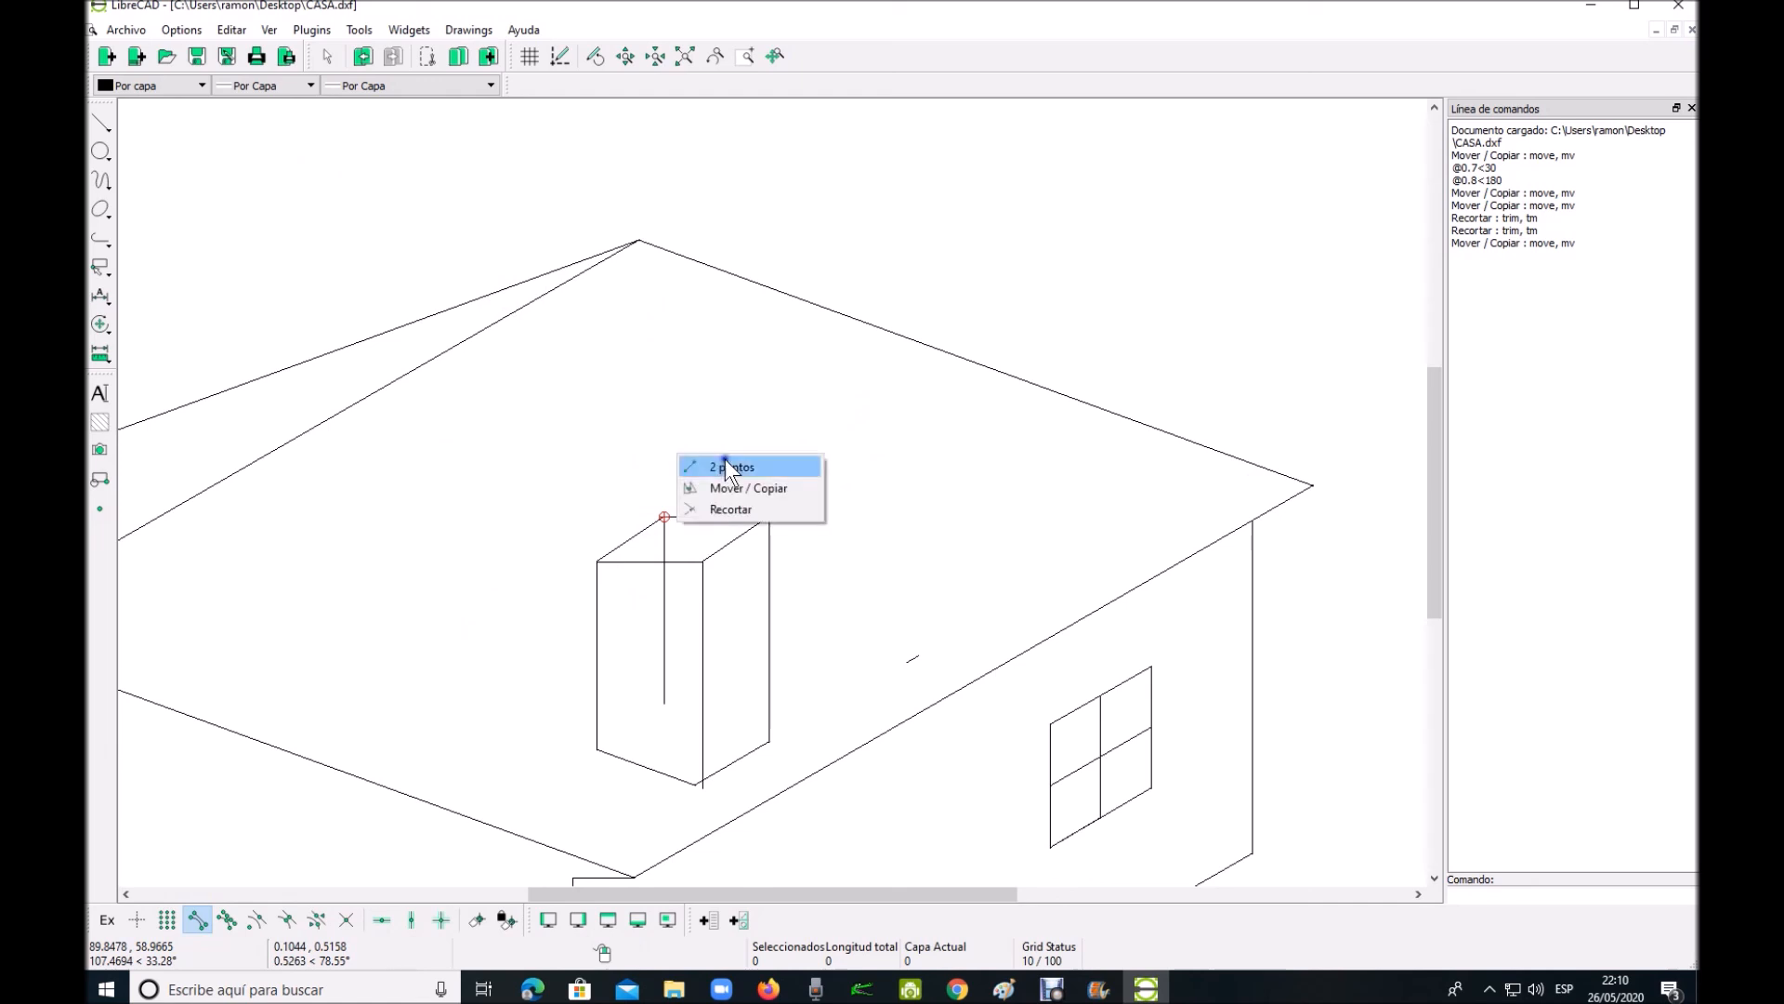
left_click(730, 509)
left_click(676, 563)
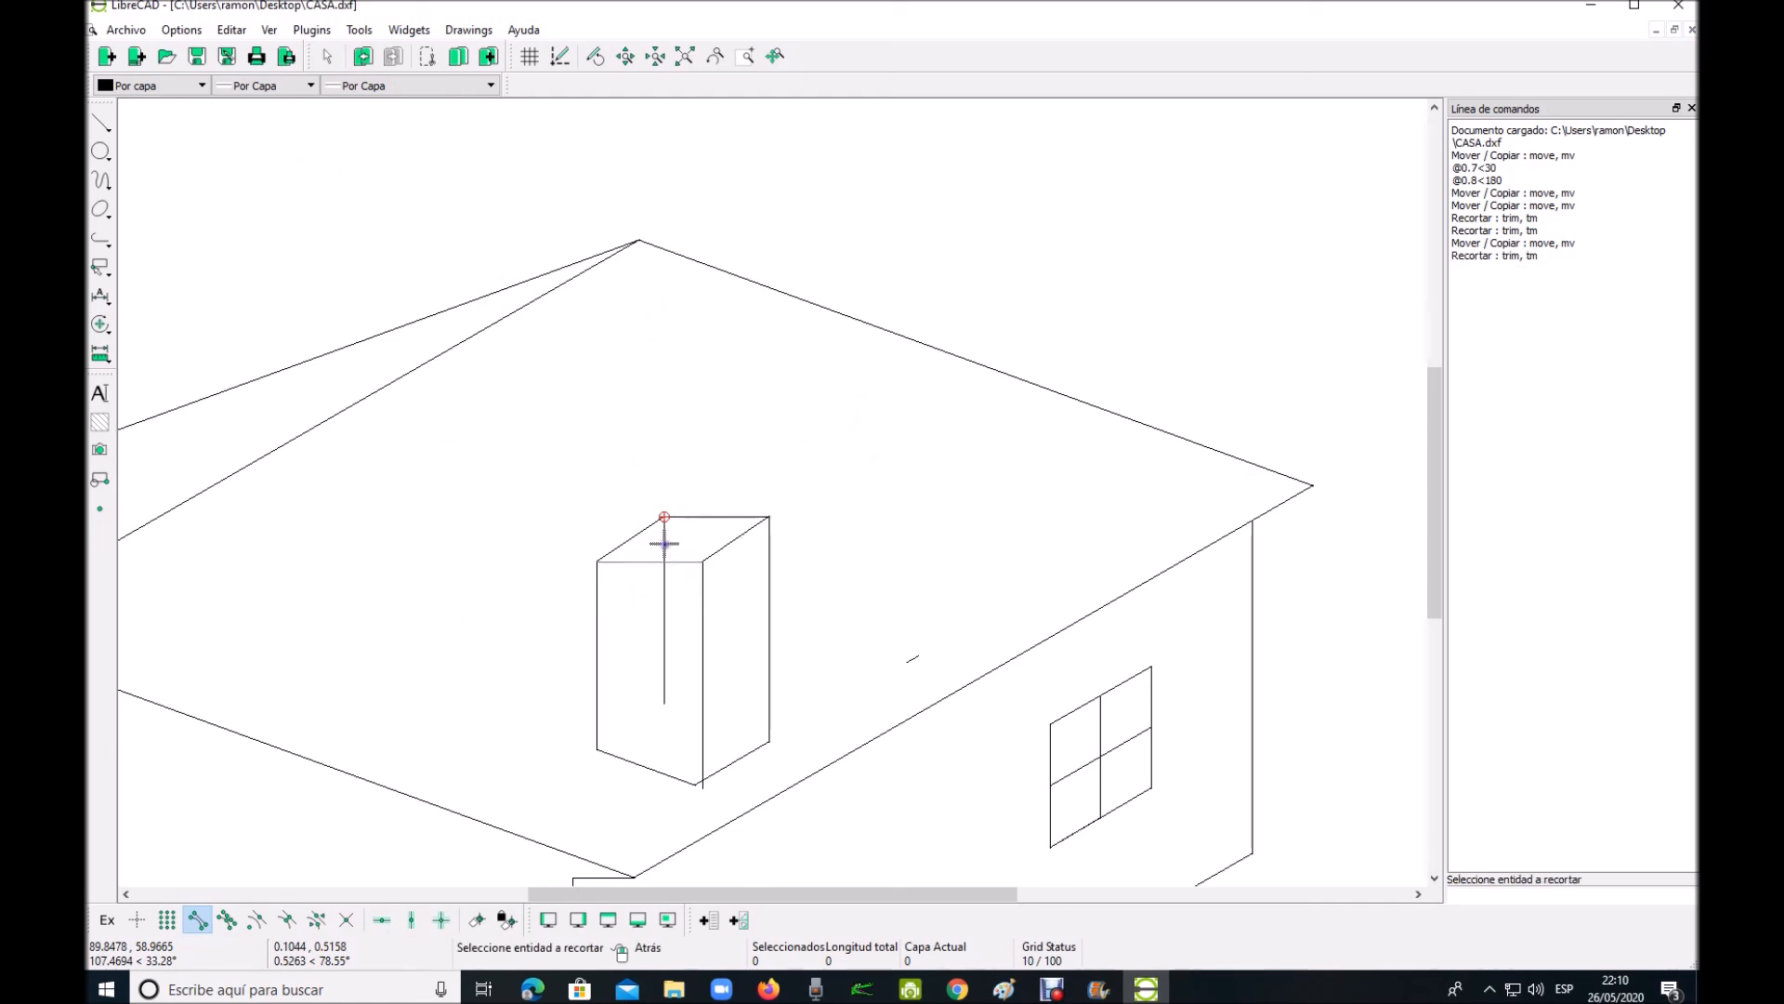
right_click(841, 476)
right_click(850, 462)
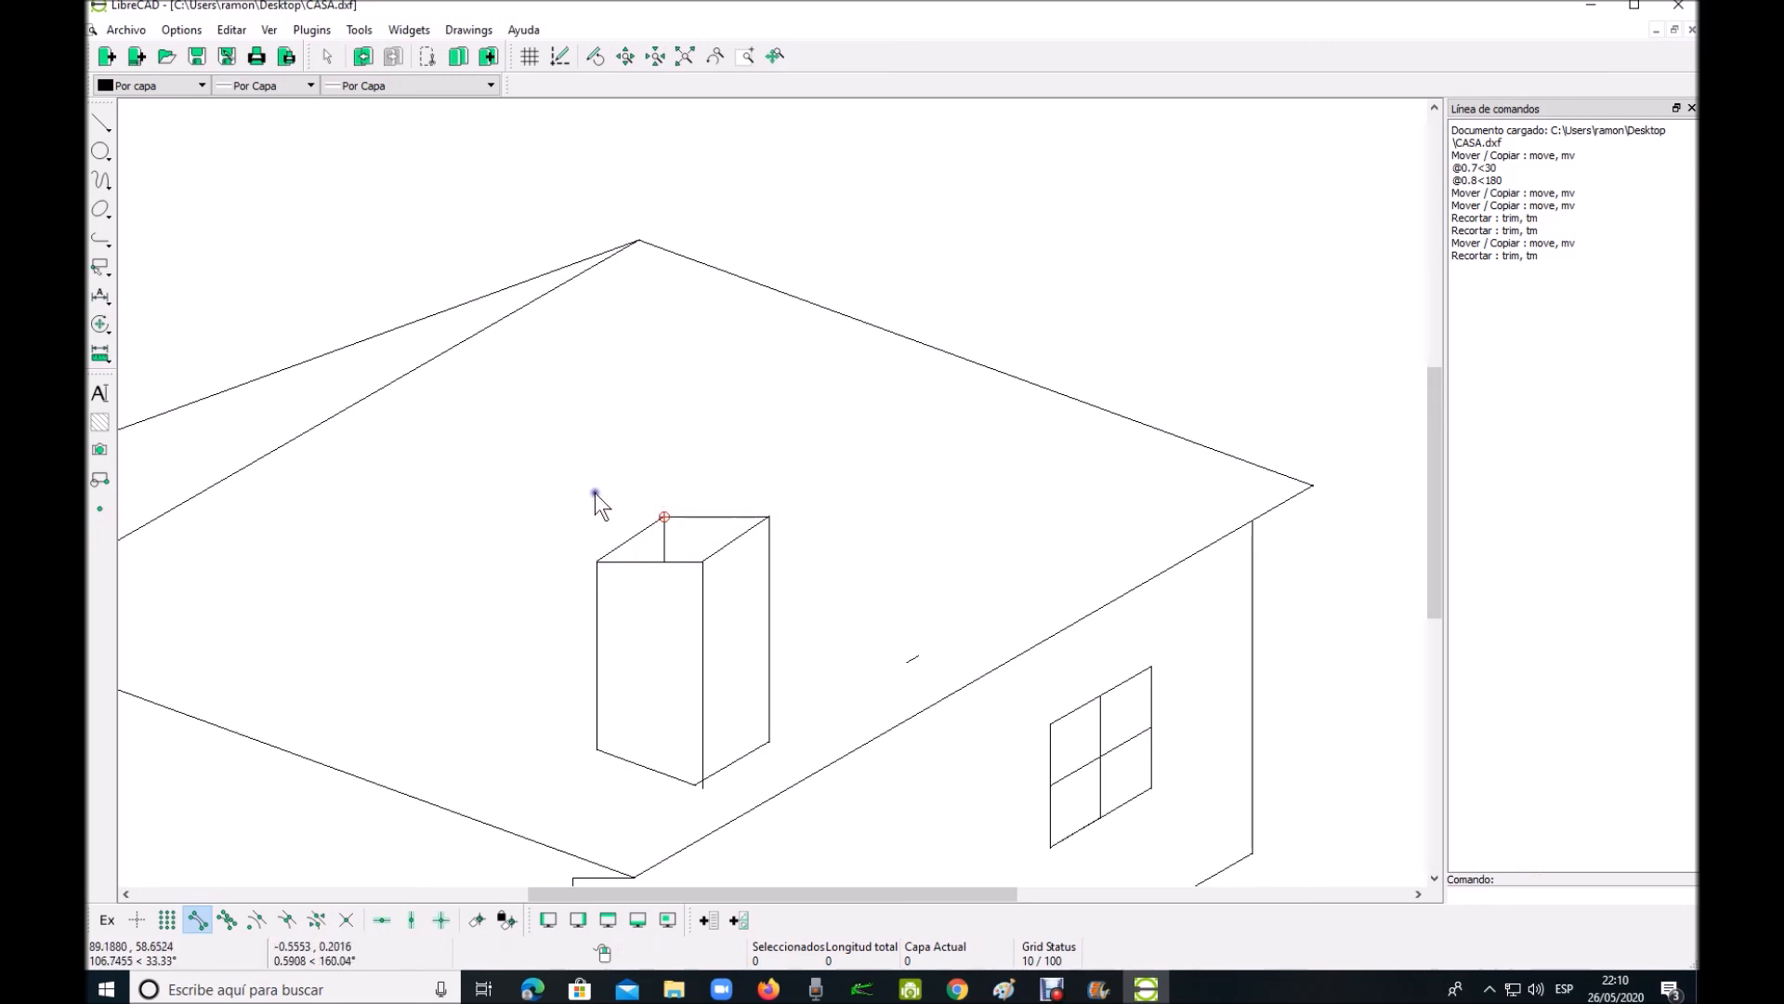
Delete the short stray line segment left on the roof between the chimney and the eave
scroll(600, 483, "down", 1)
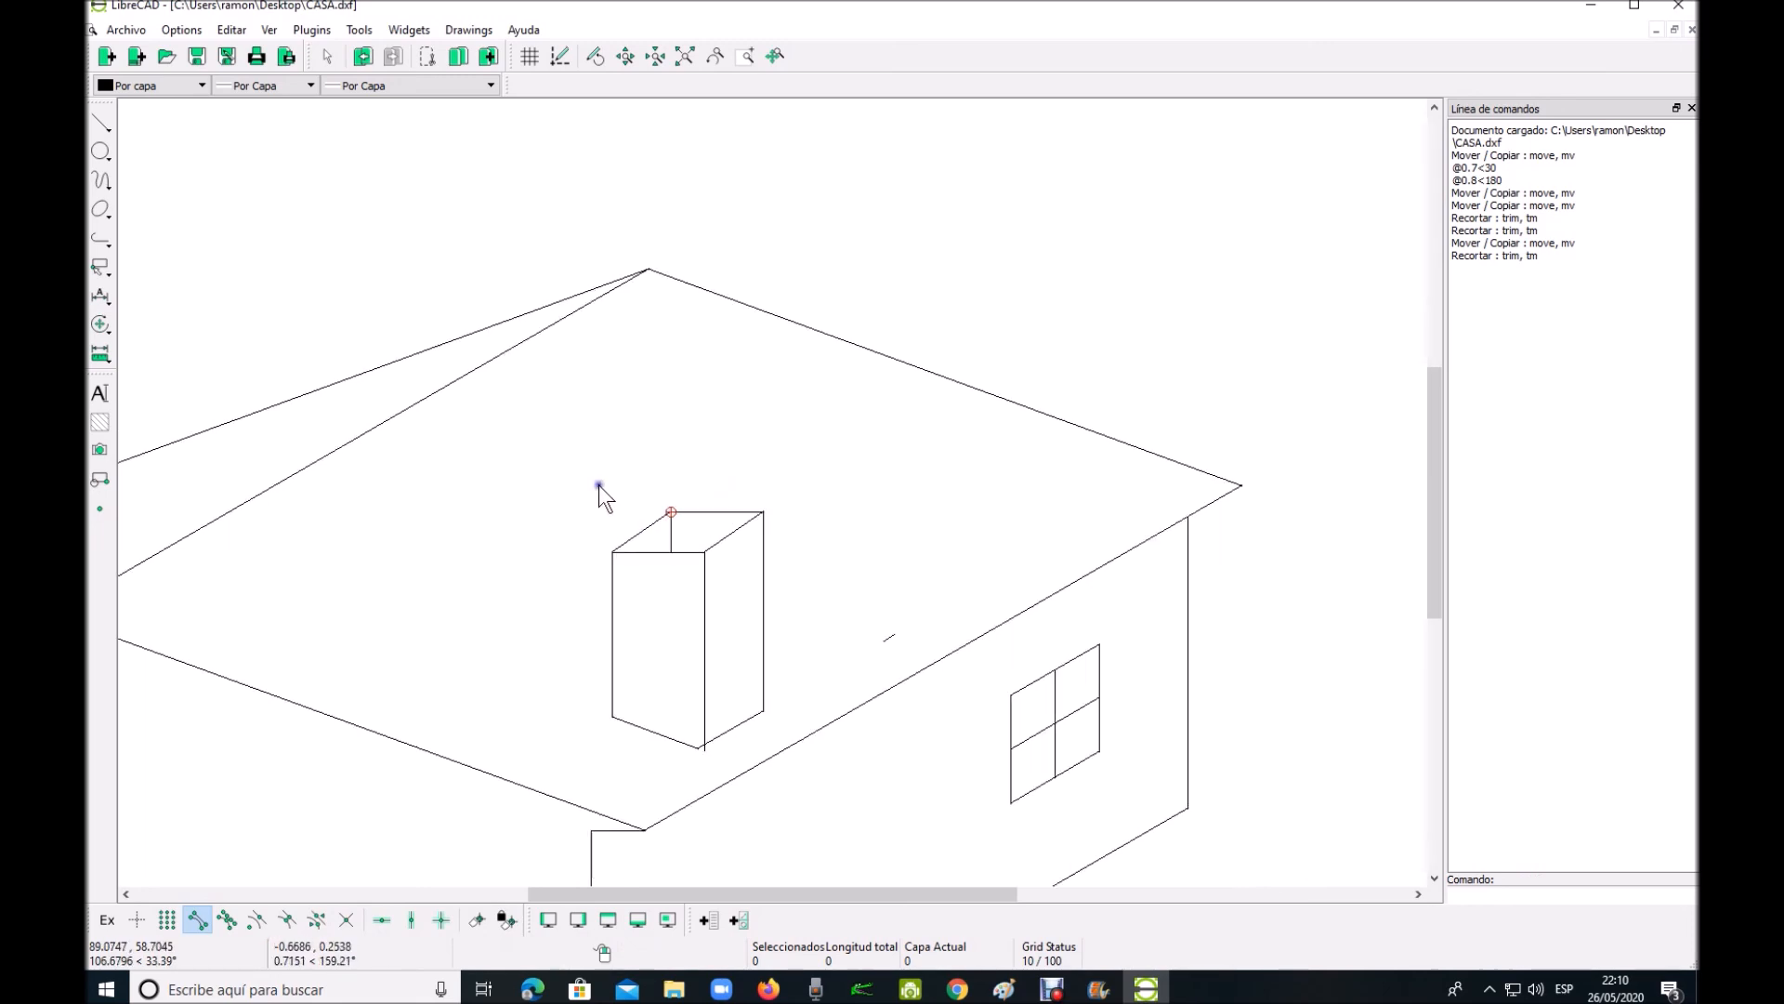
scroll(598, 485, "down", 1)
left_click_drag(817, 604, 890, 626)
key("Delete")
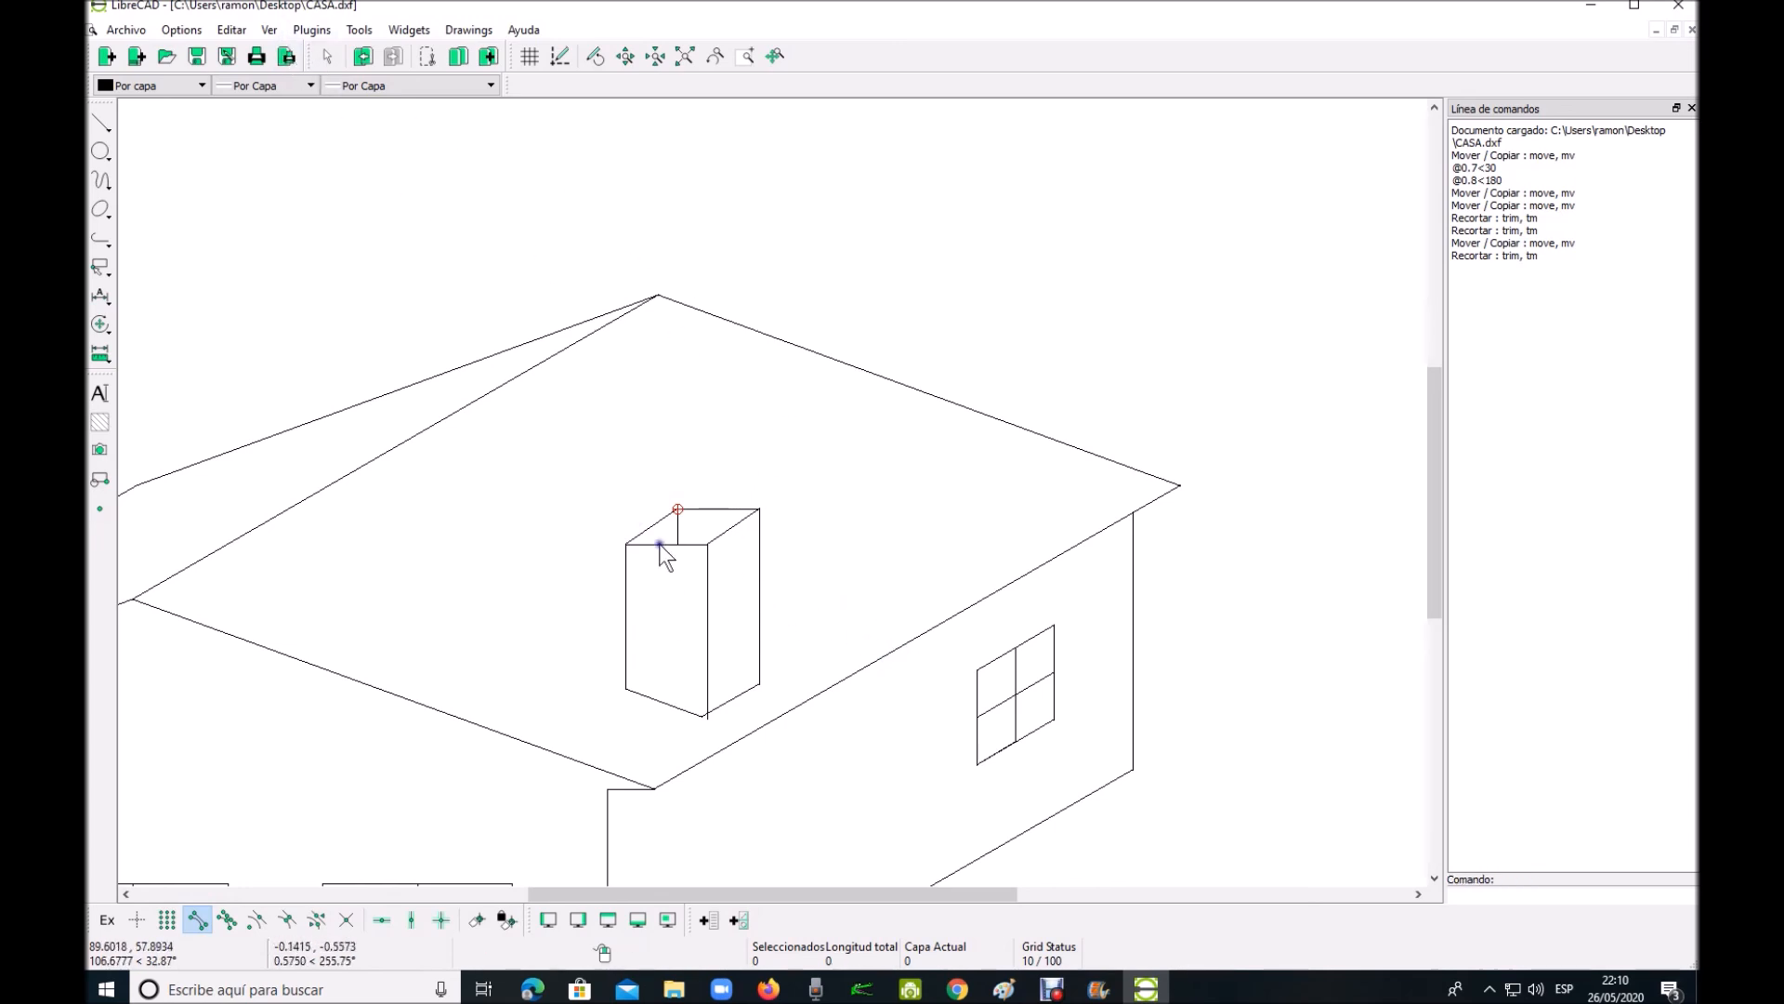
scroll(534, 507, "up", 2)
scroll(557, 498, "down", 4)
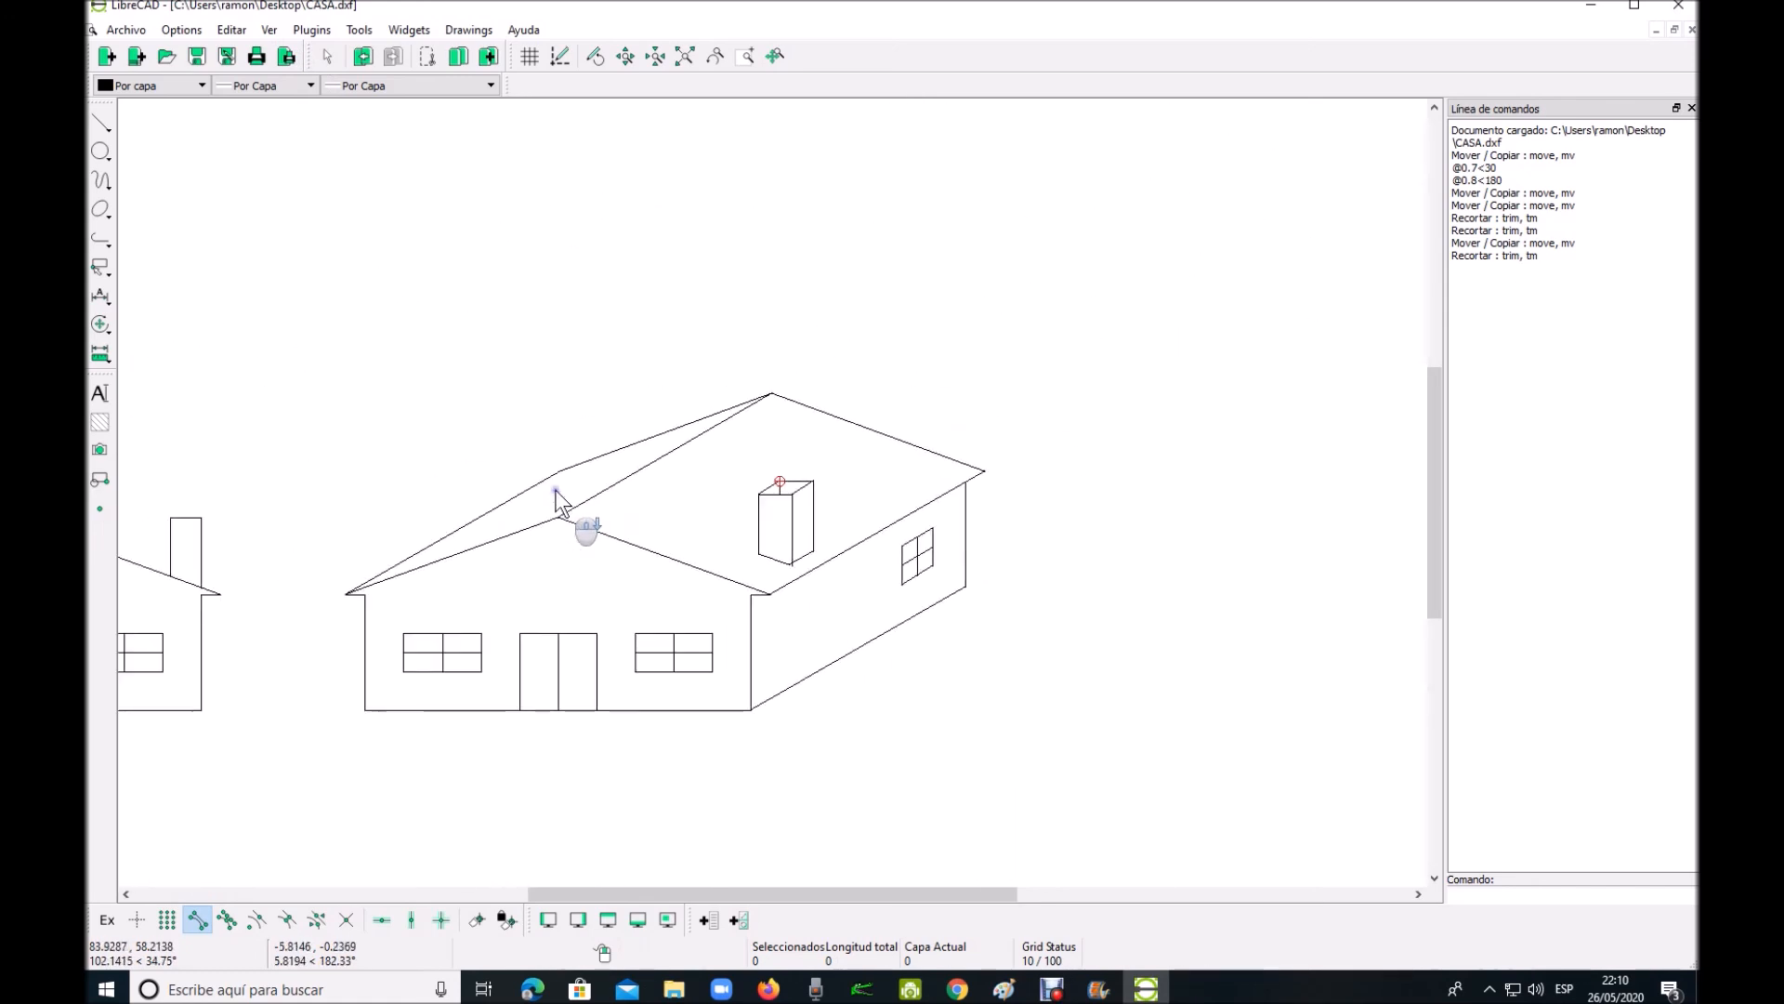
left_click(358, 29)
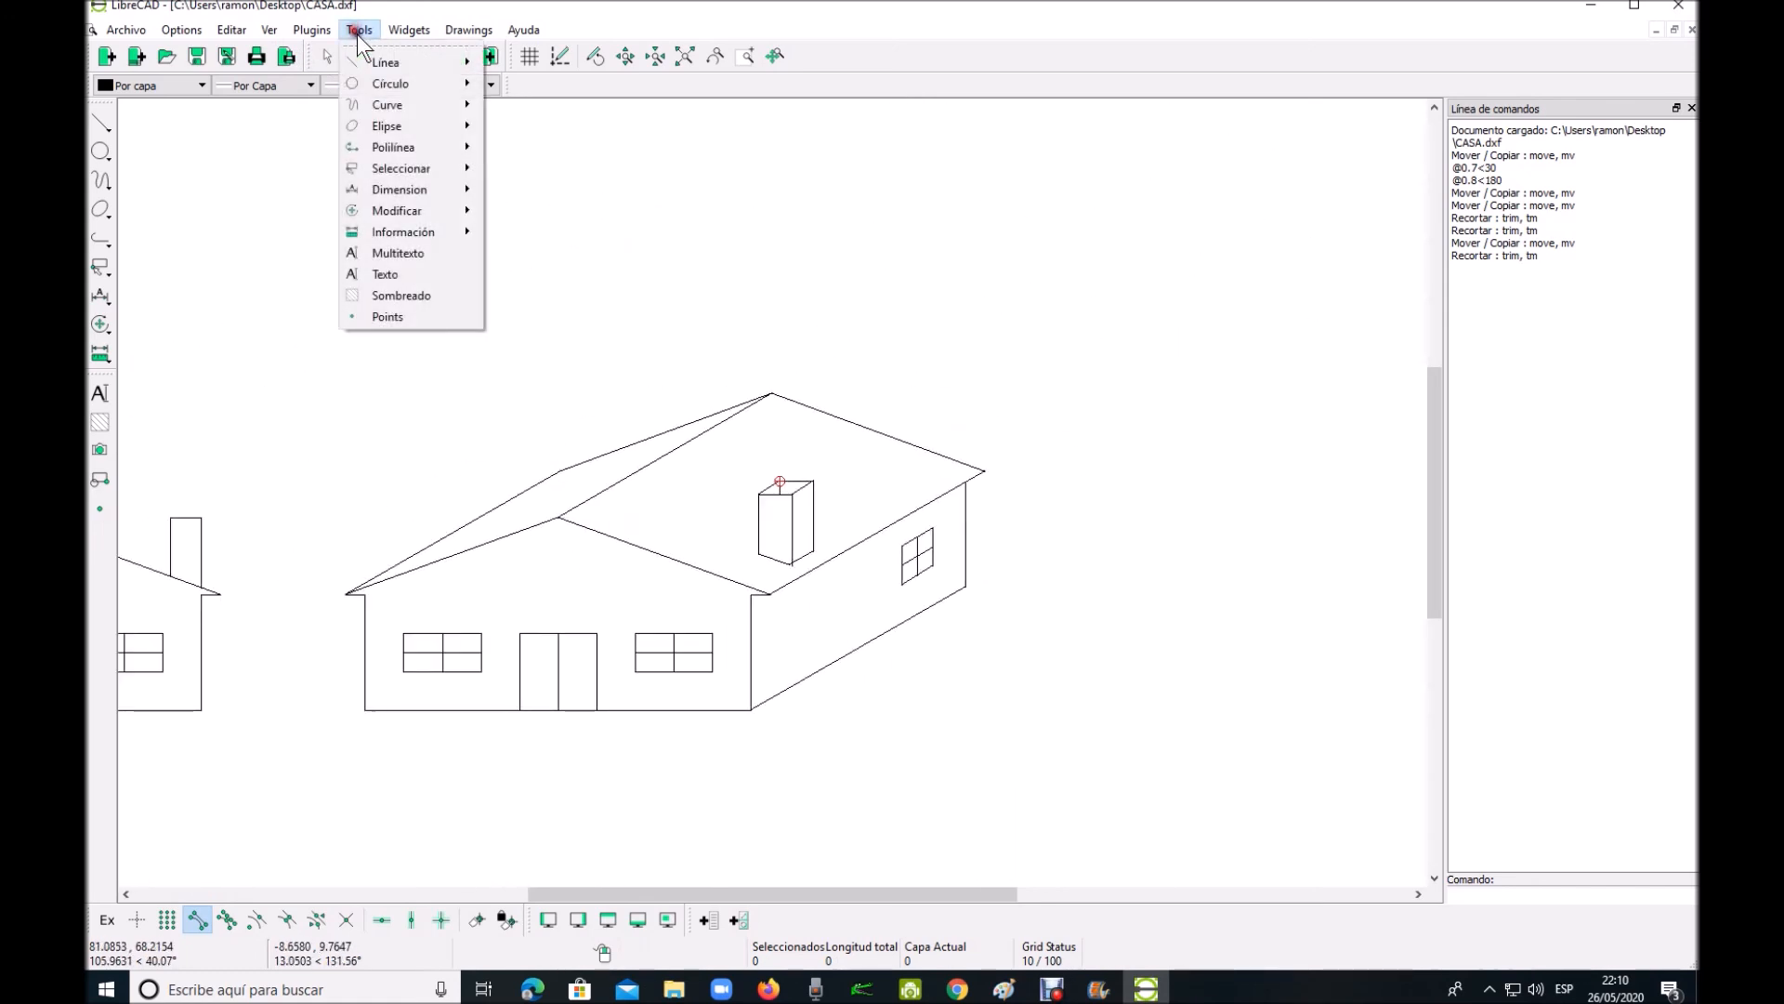
mouse_move(384, 65)
left_click(531, 65)
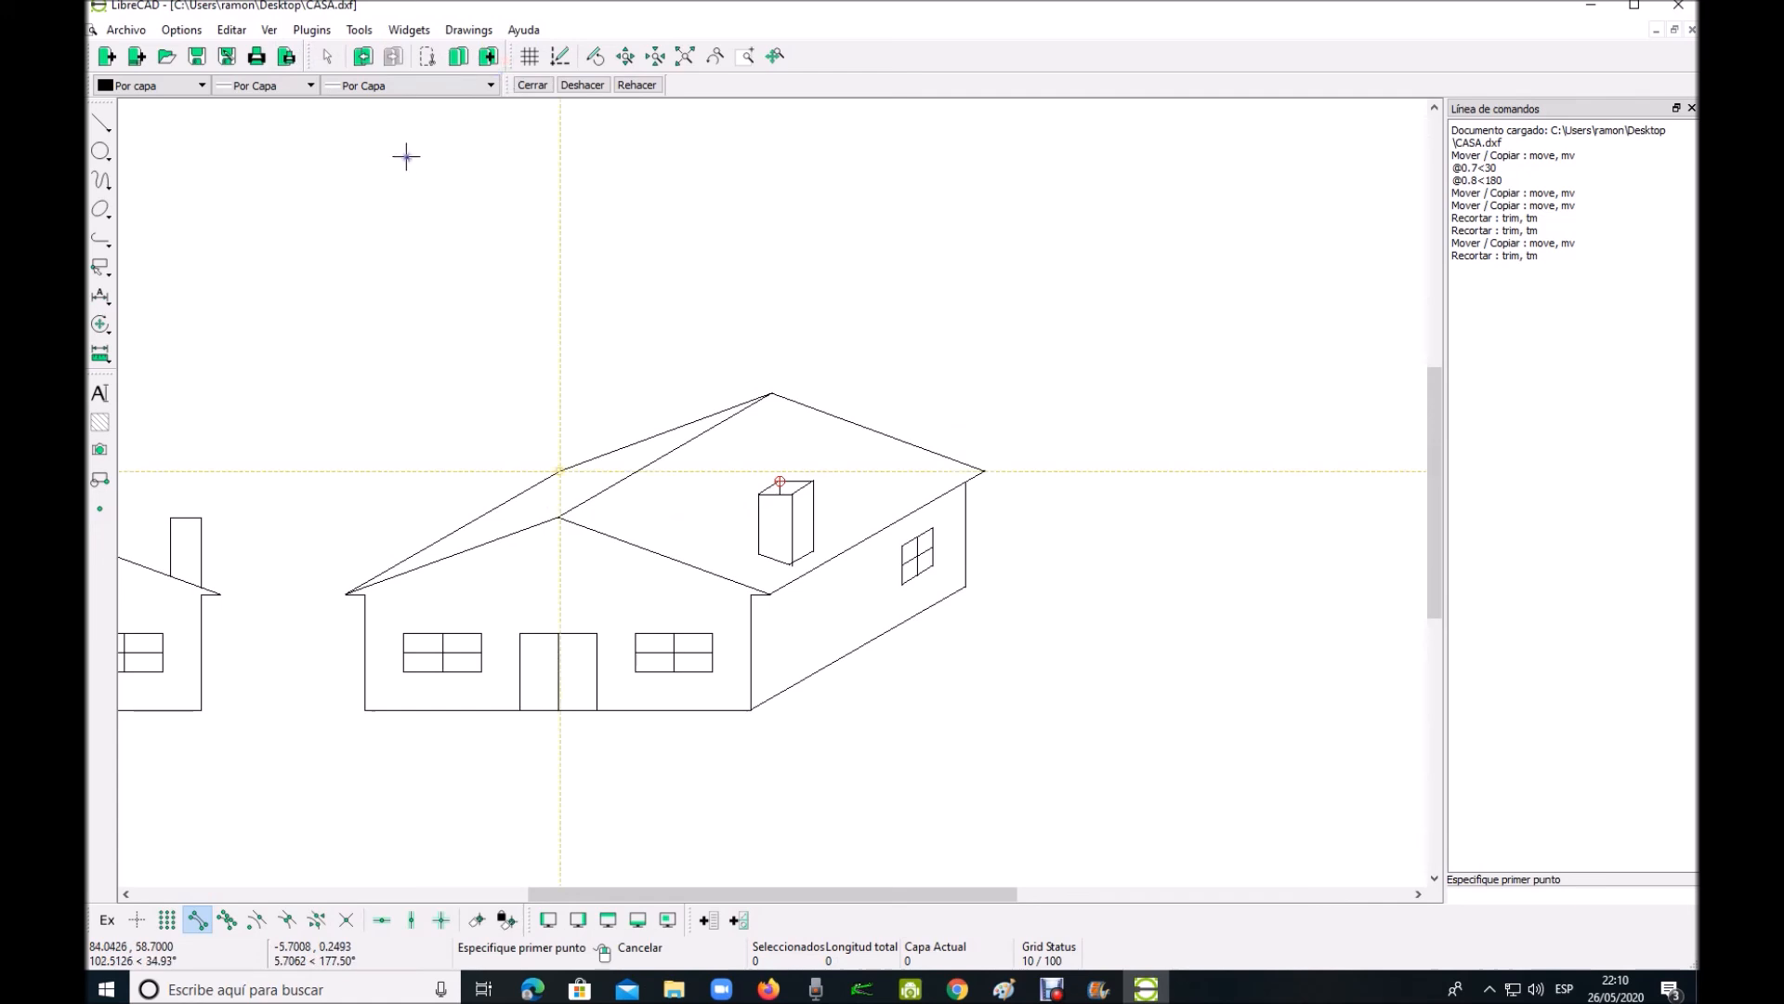
left_click(297, 125)
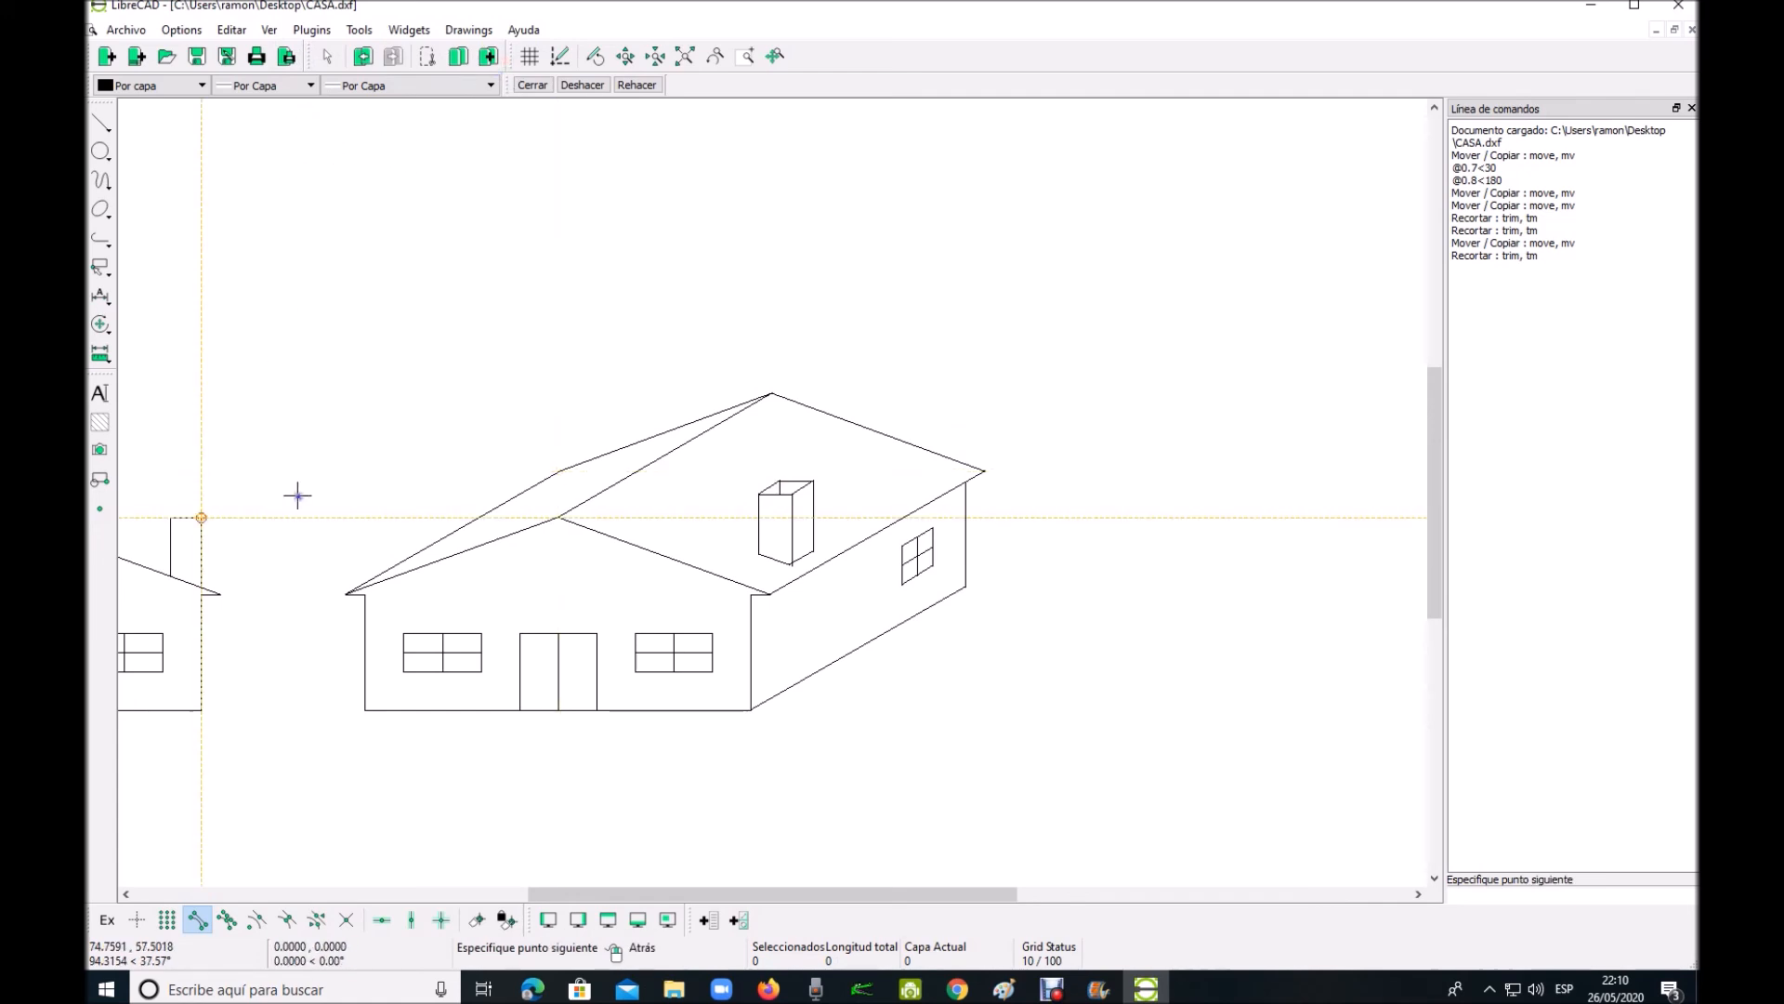
Turn off endpoint snap and move the relative zero marker to empty space using a two-point line's first point, leaving no line drawn
left_click(197, 918)
right_click(219, 206)
right_click(210, 193)
left_click_drag(203, 158, 221, 169)
right_click(255, 172)
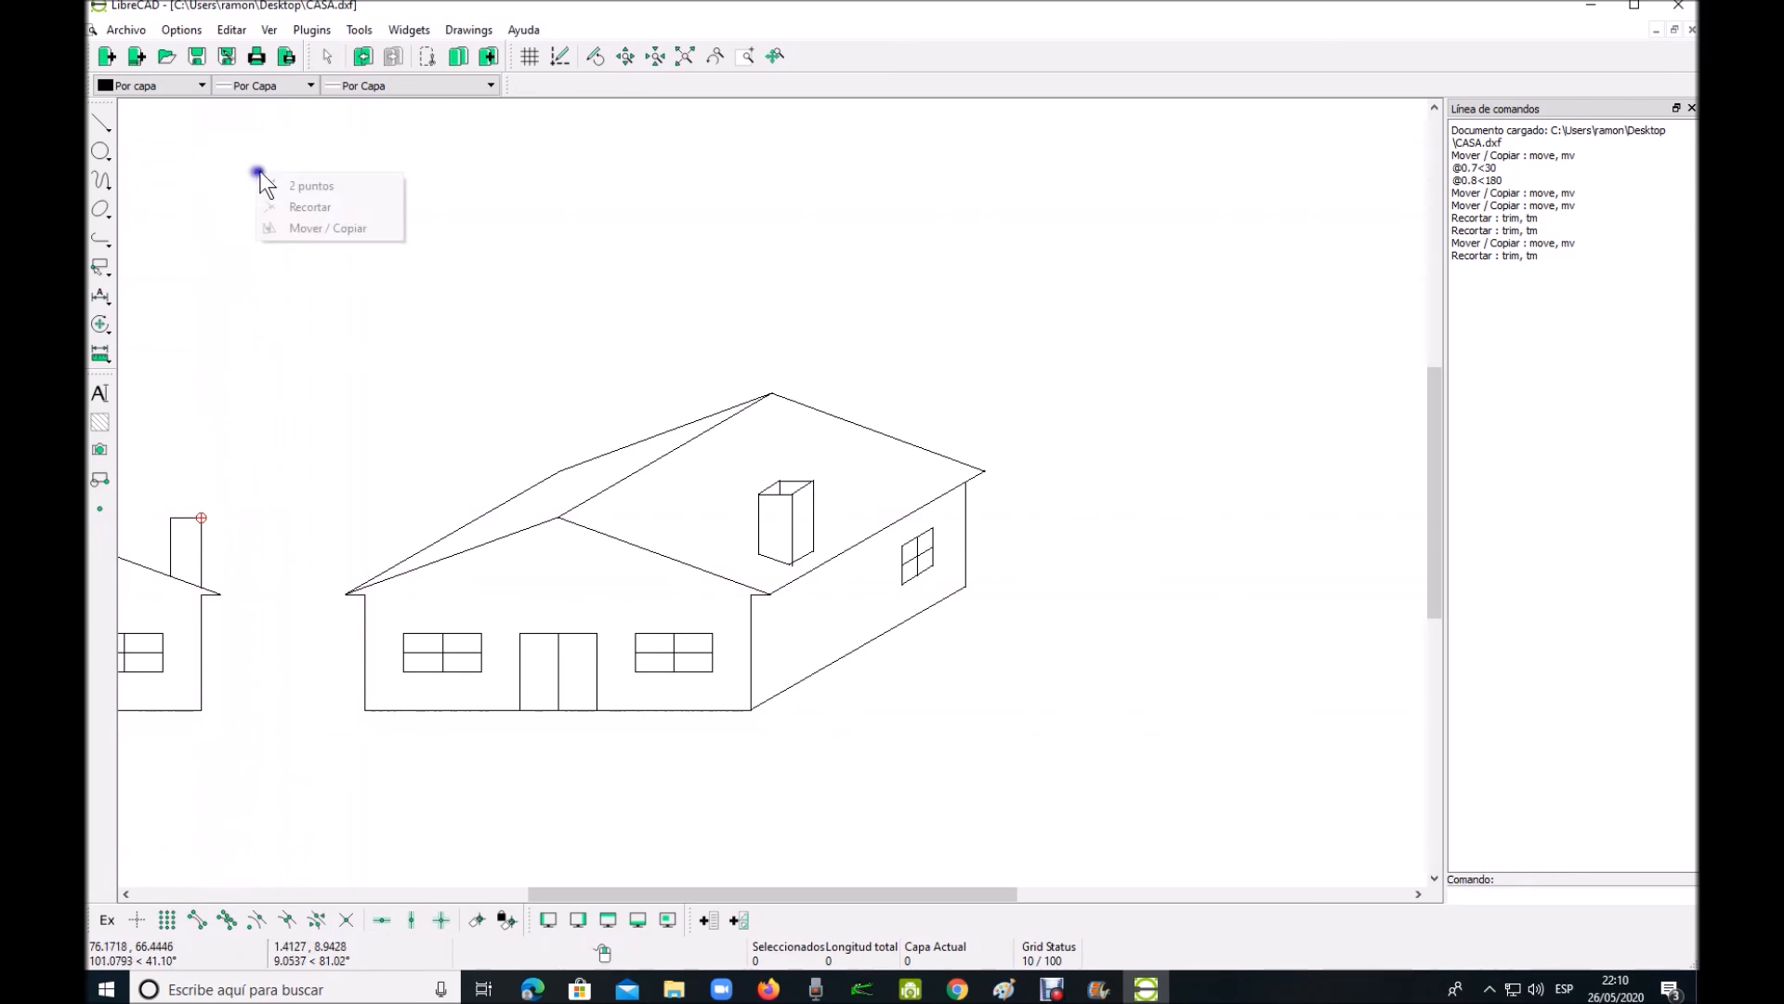
left_click(302, 182)
left_click(185, 126)
right_click(297, 140)
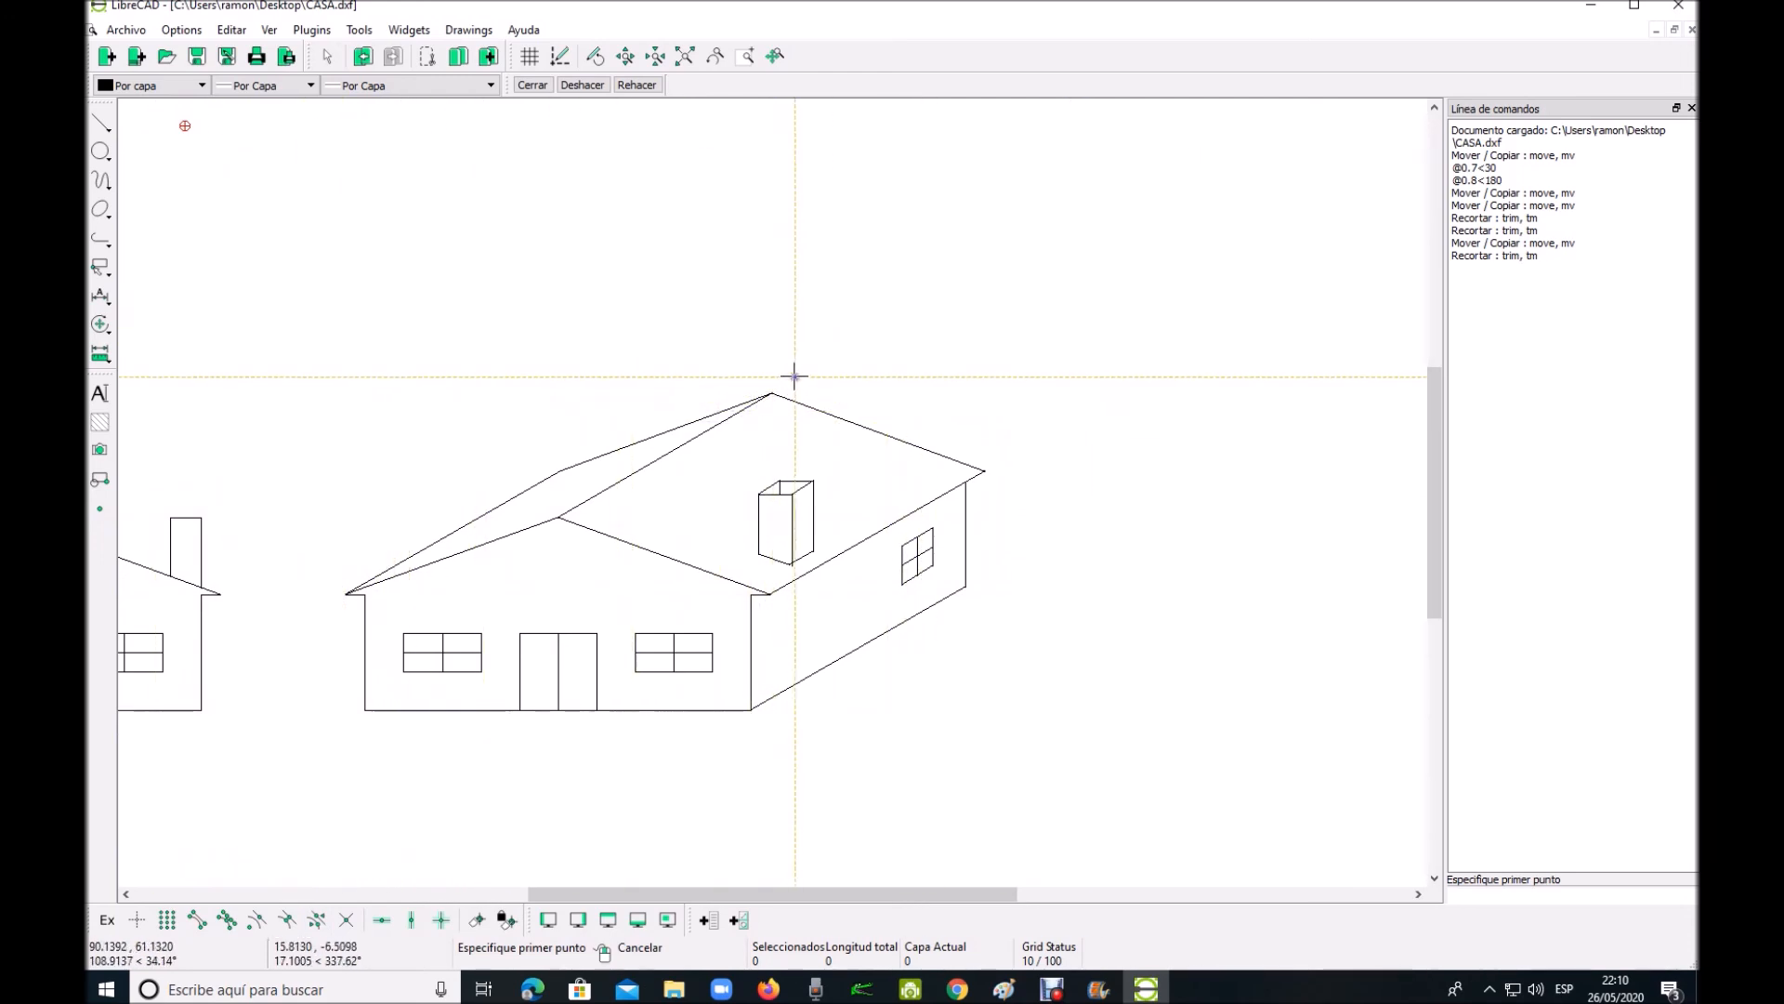
scroll(649, 384, "down", 3)
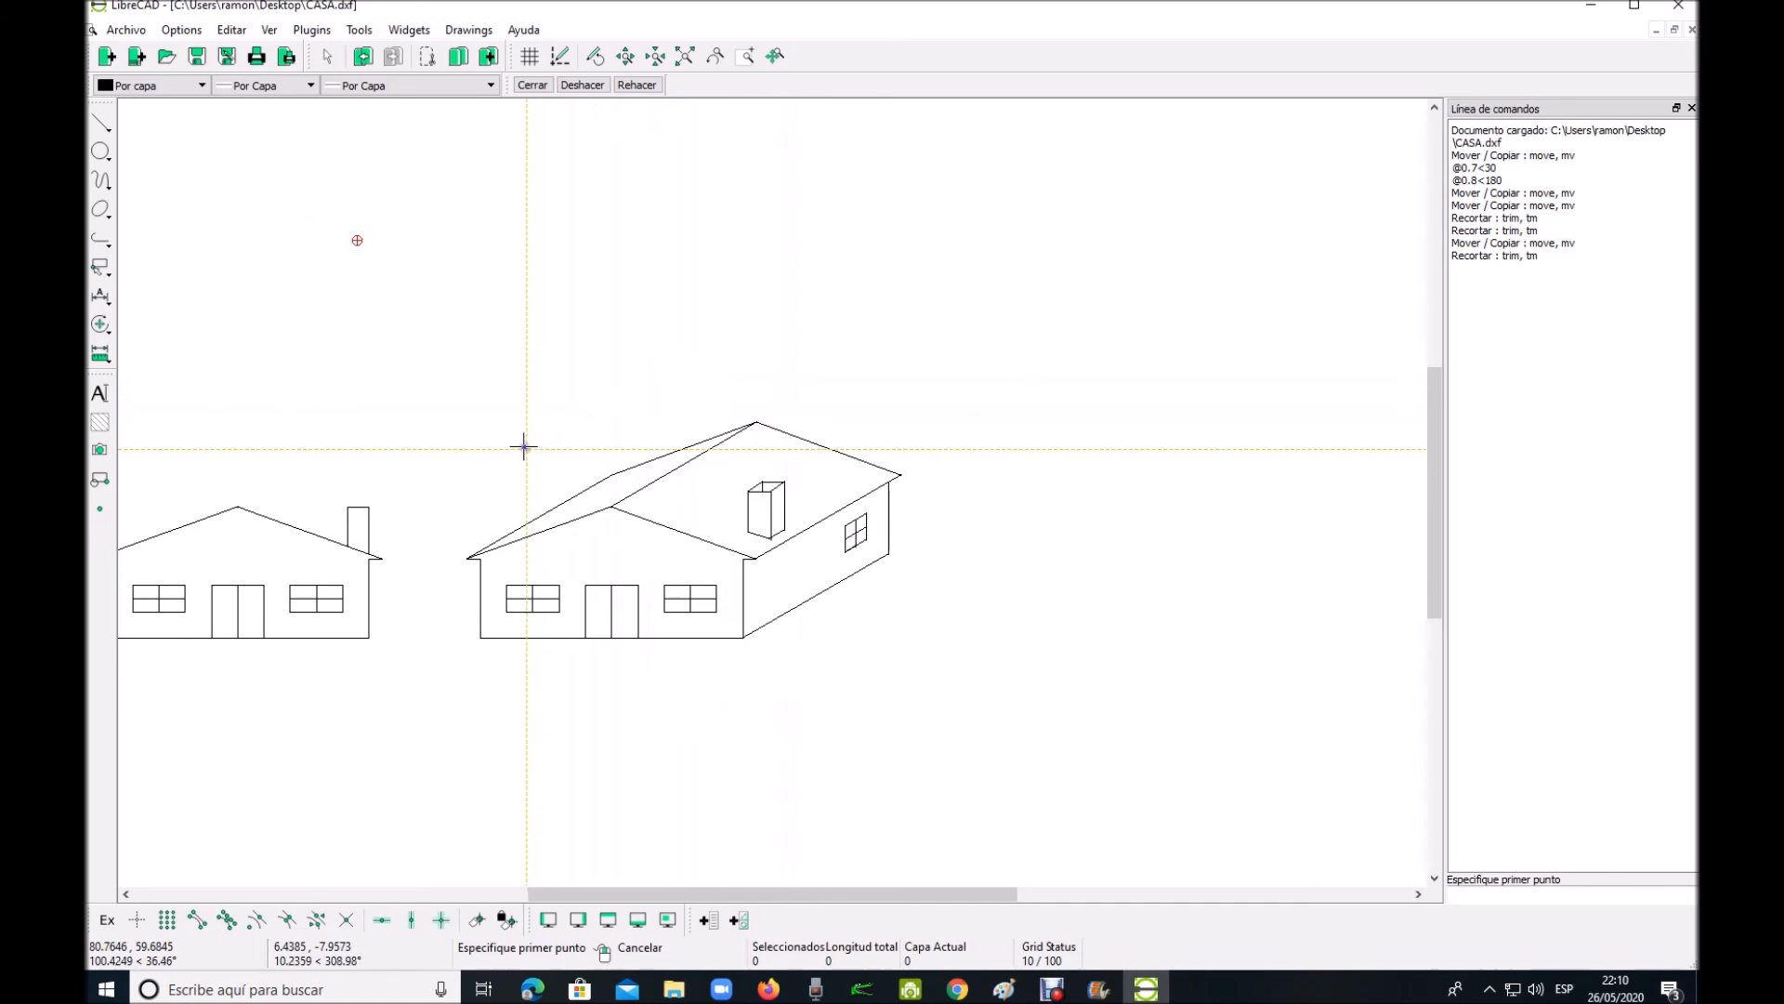
scroll(521, 446, "down", 2)
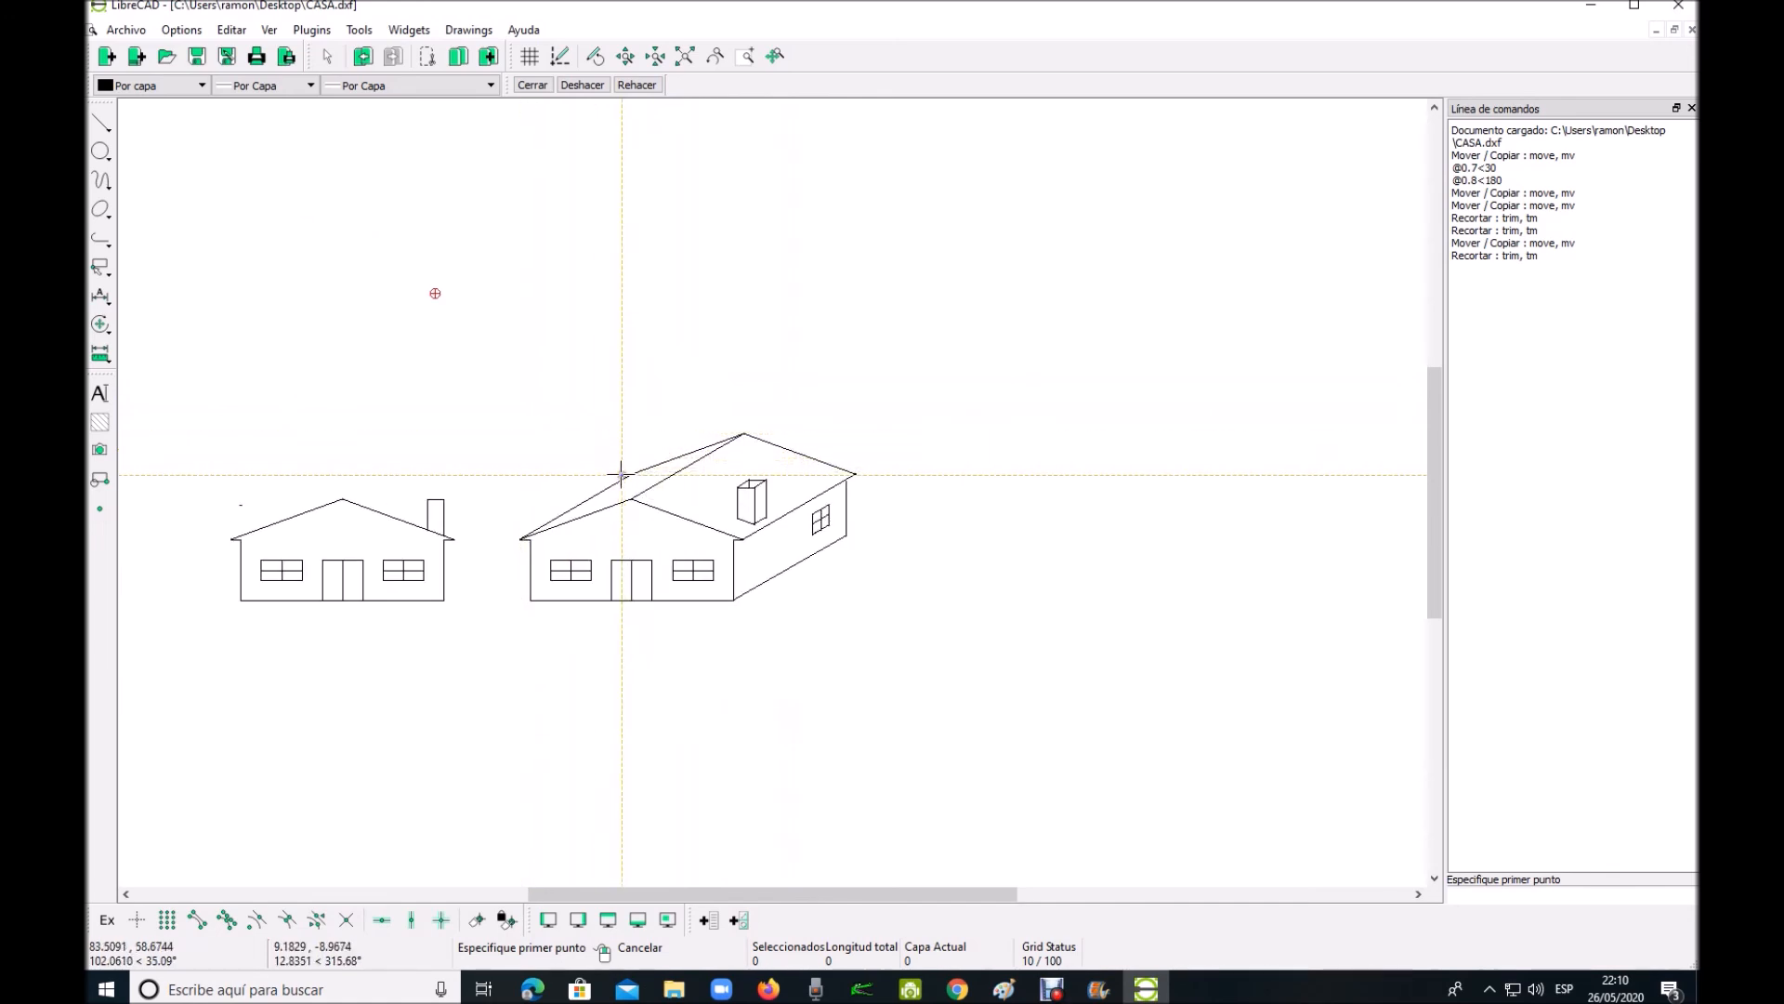
scroll(618, 427, "up", 4)
scroll(887, 544, "up", 2)
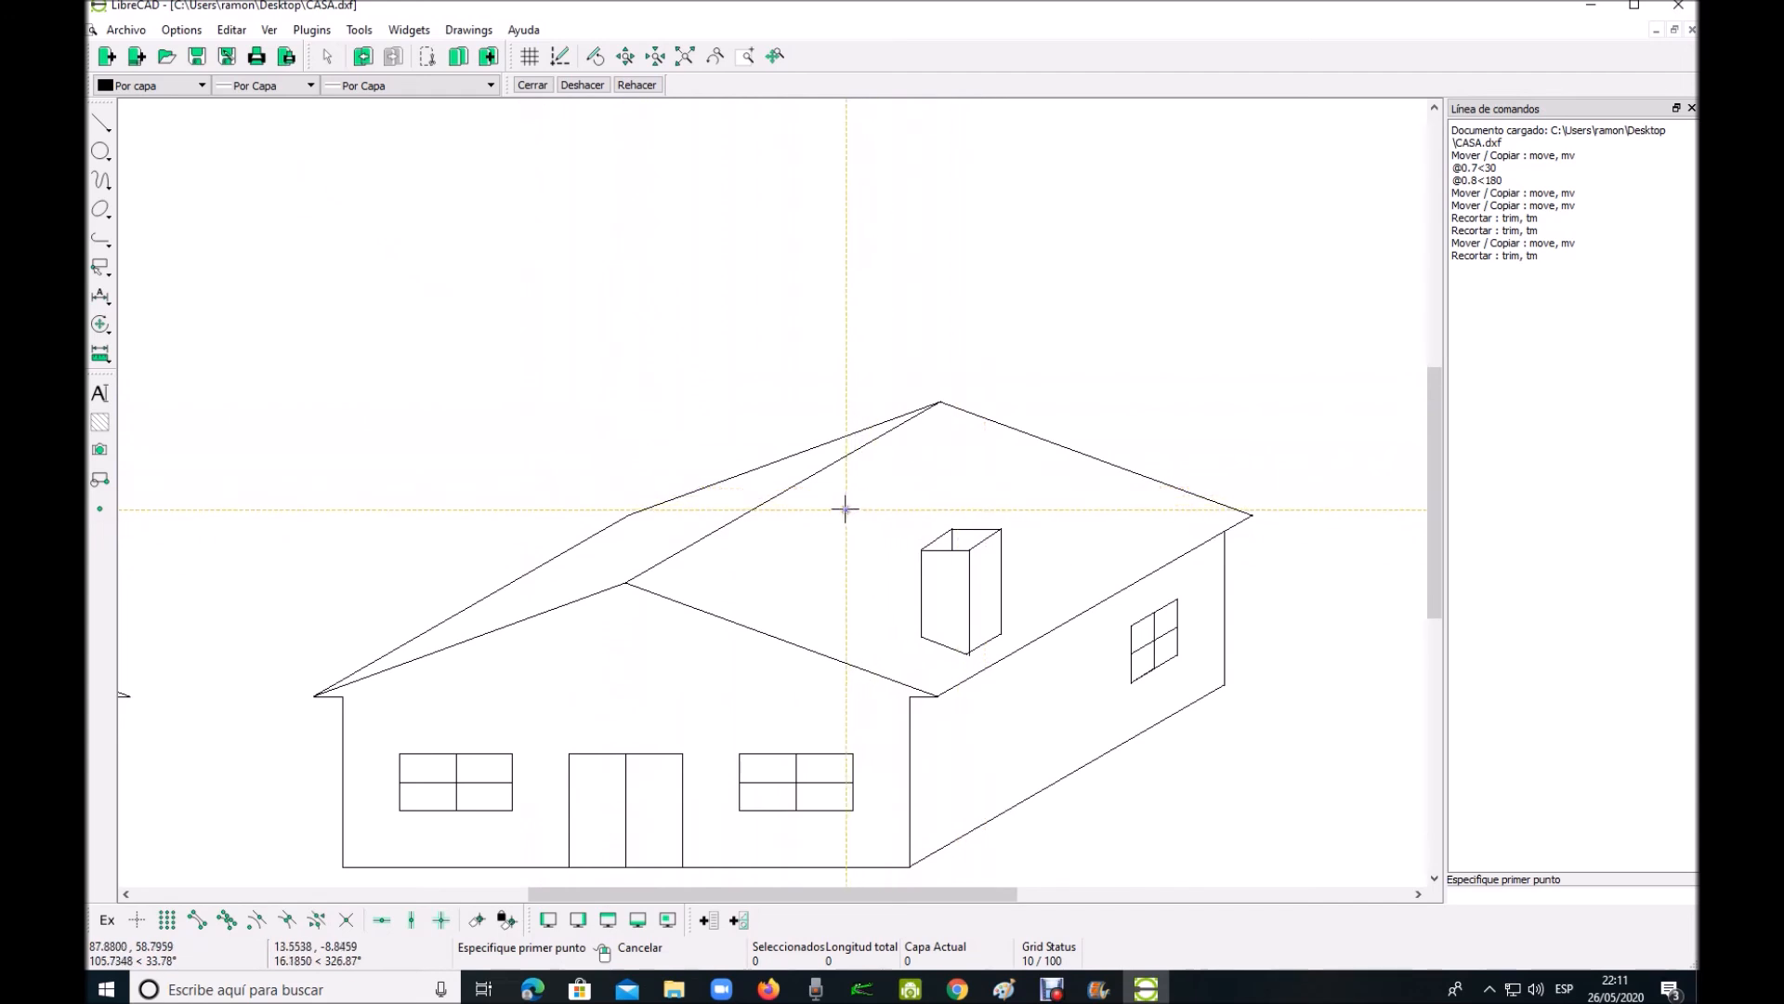
scroll(838, 585, "down", 1)
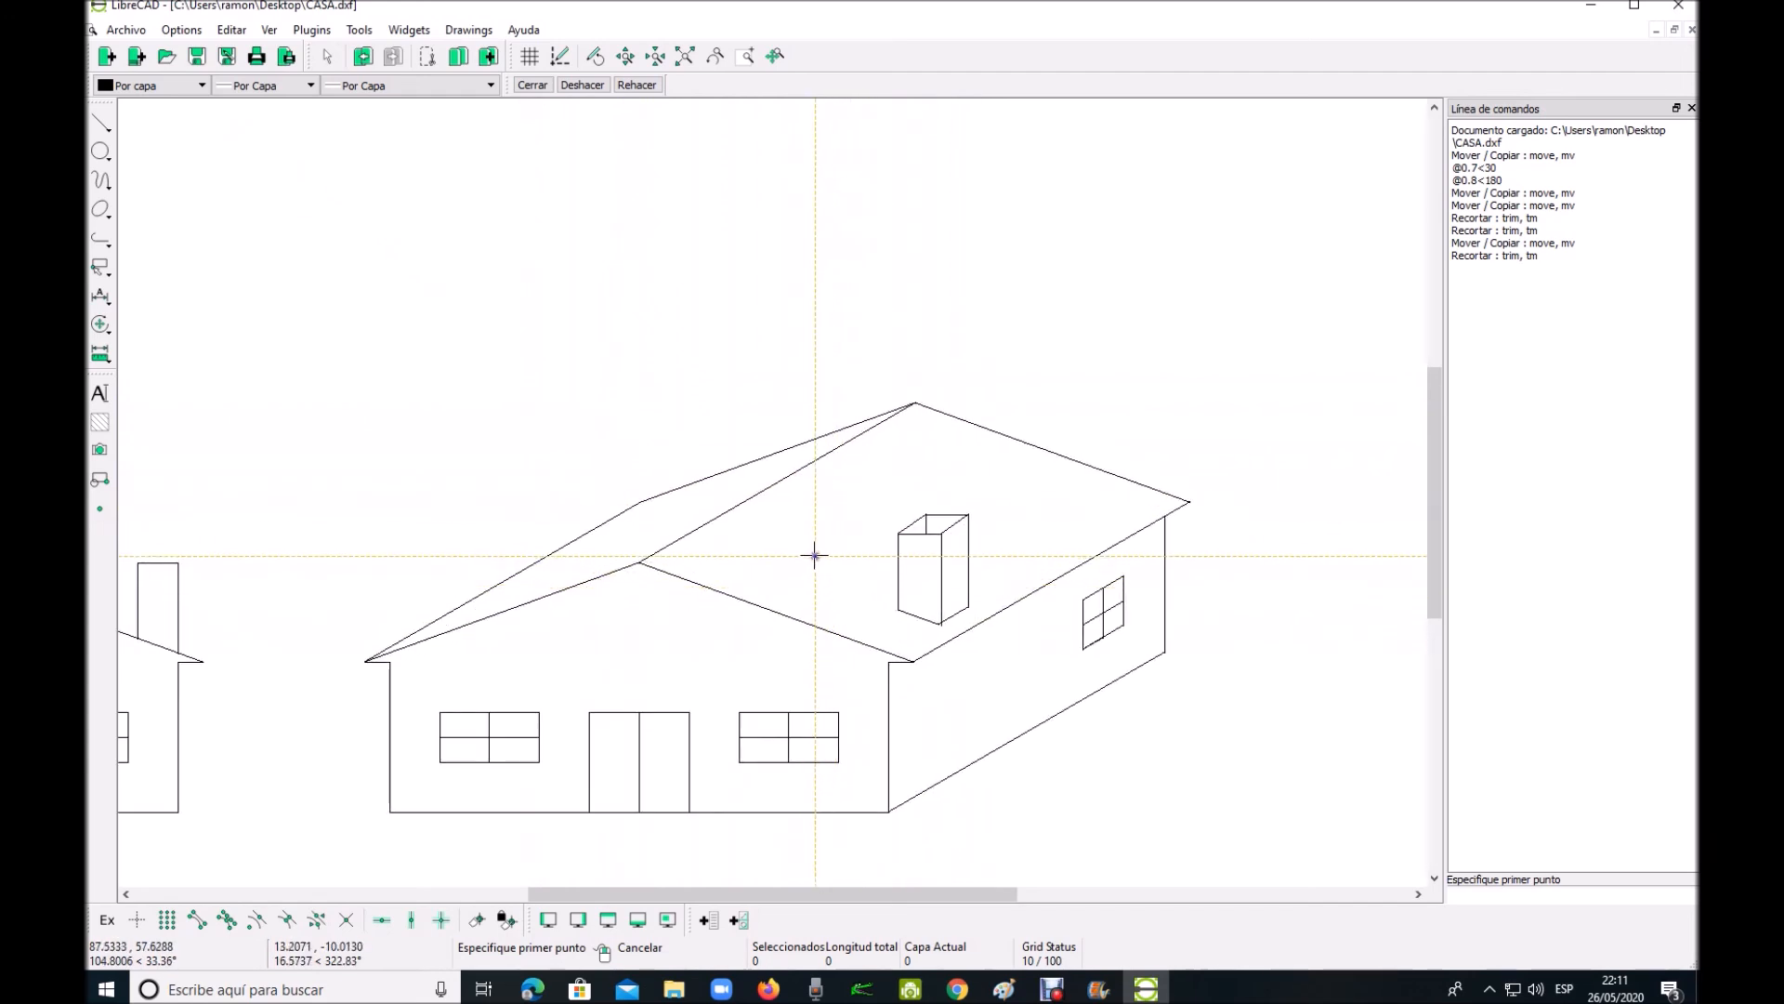